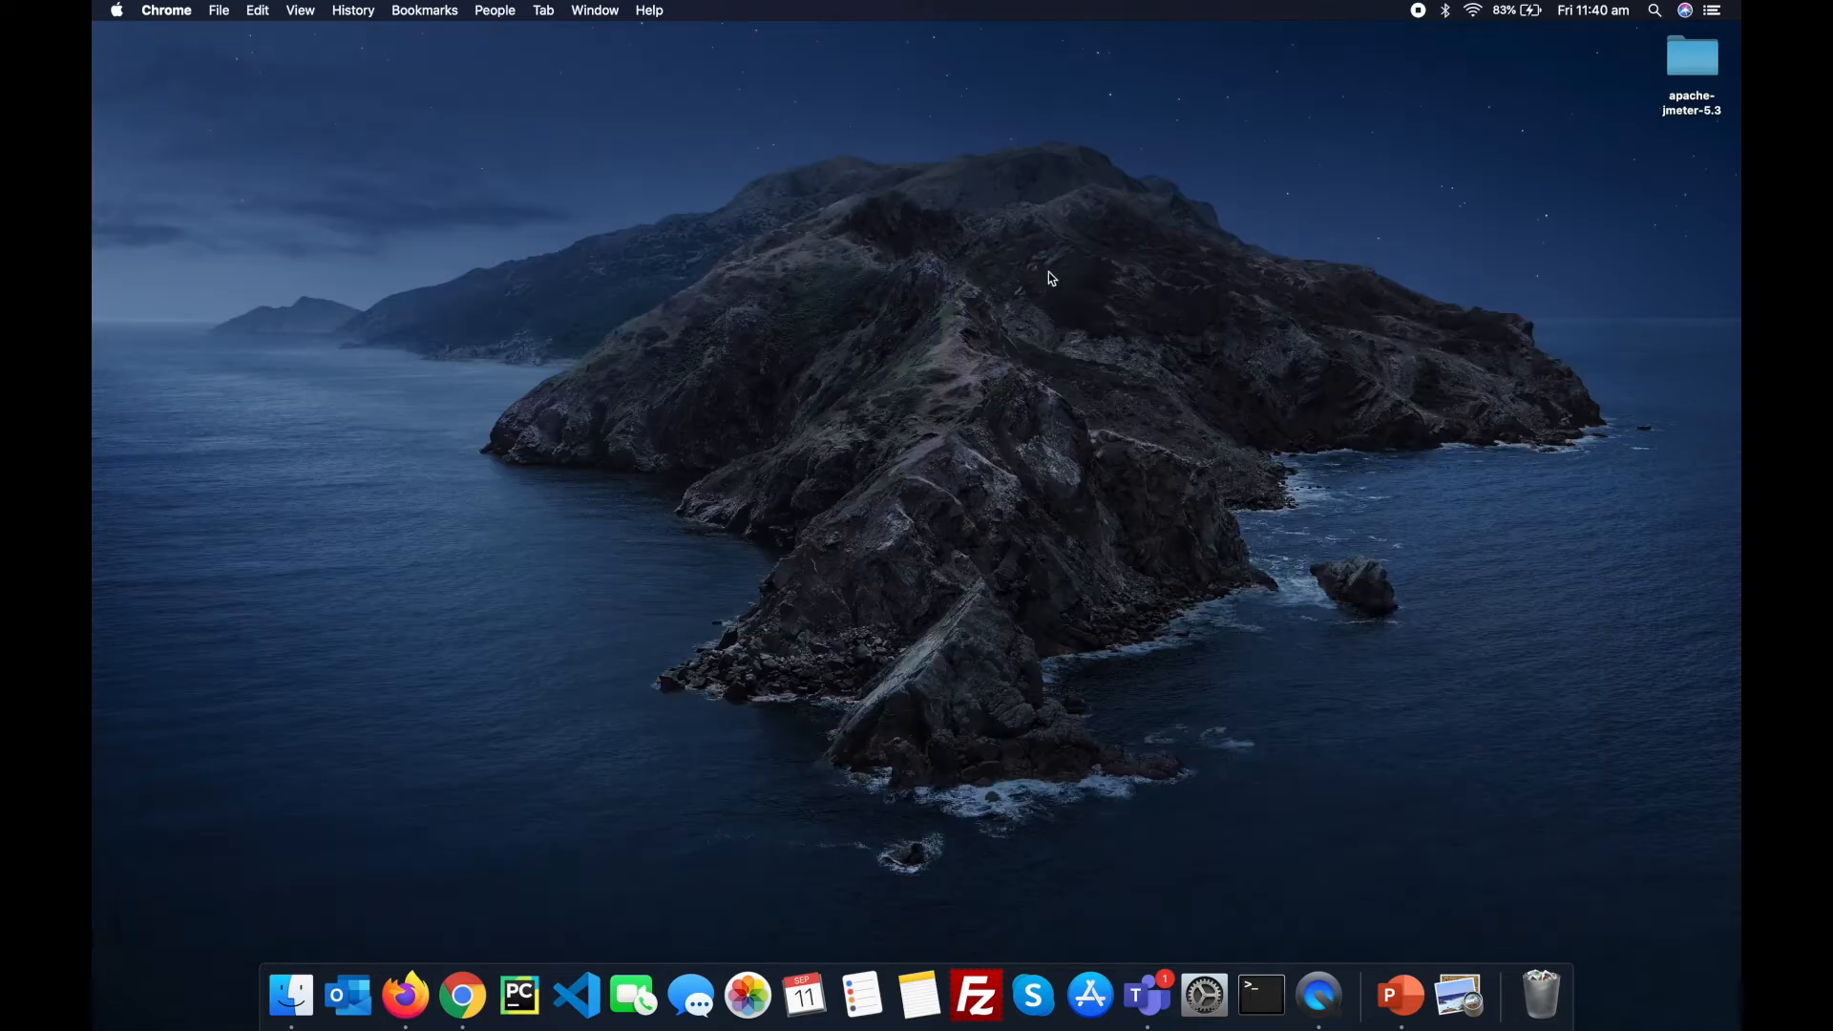
Step: Open the apache-jmeter-5.3 folder on the desktop and select ApacheJMeter.jar in its bin folder
{"action": "left_click", "coordinate": [1715, 82]}
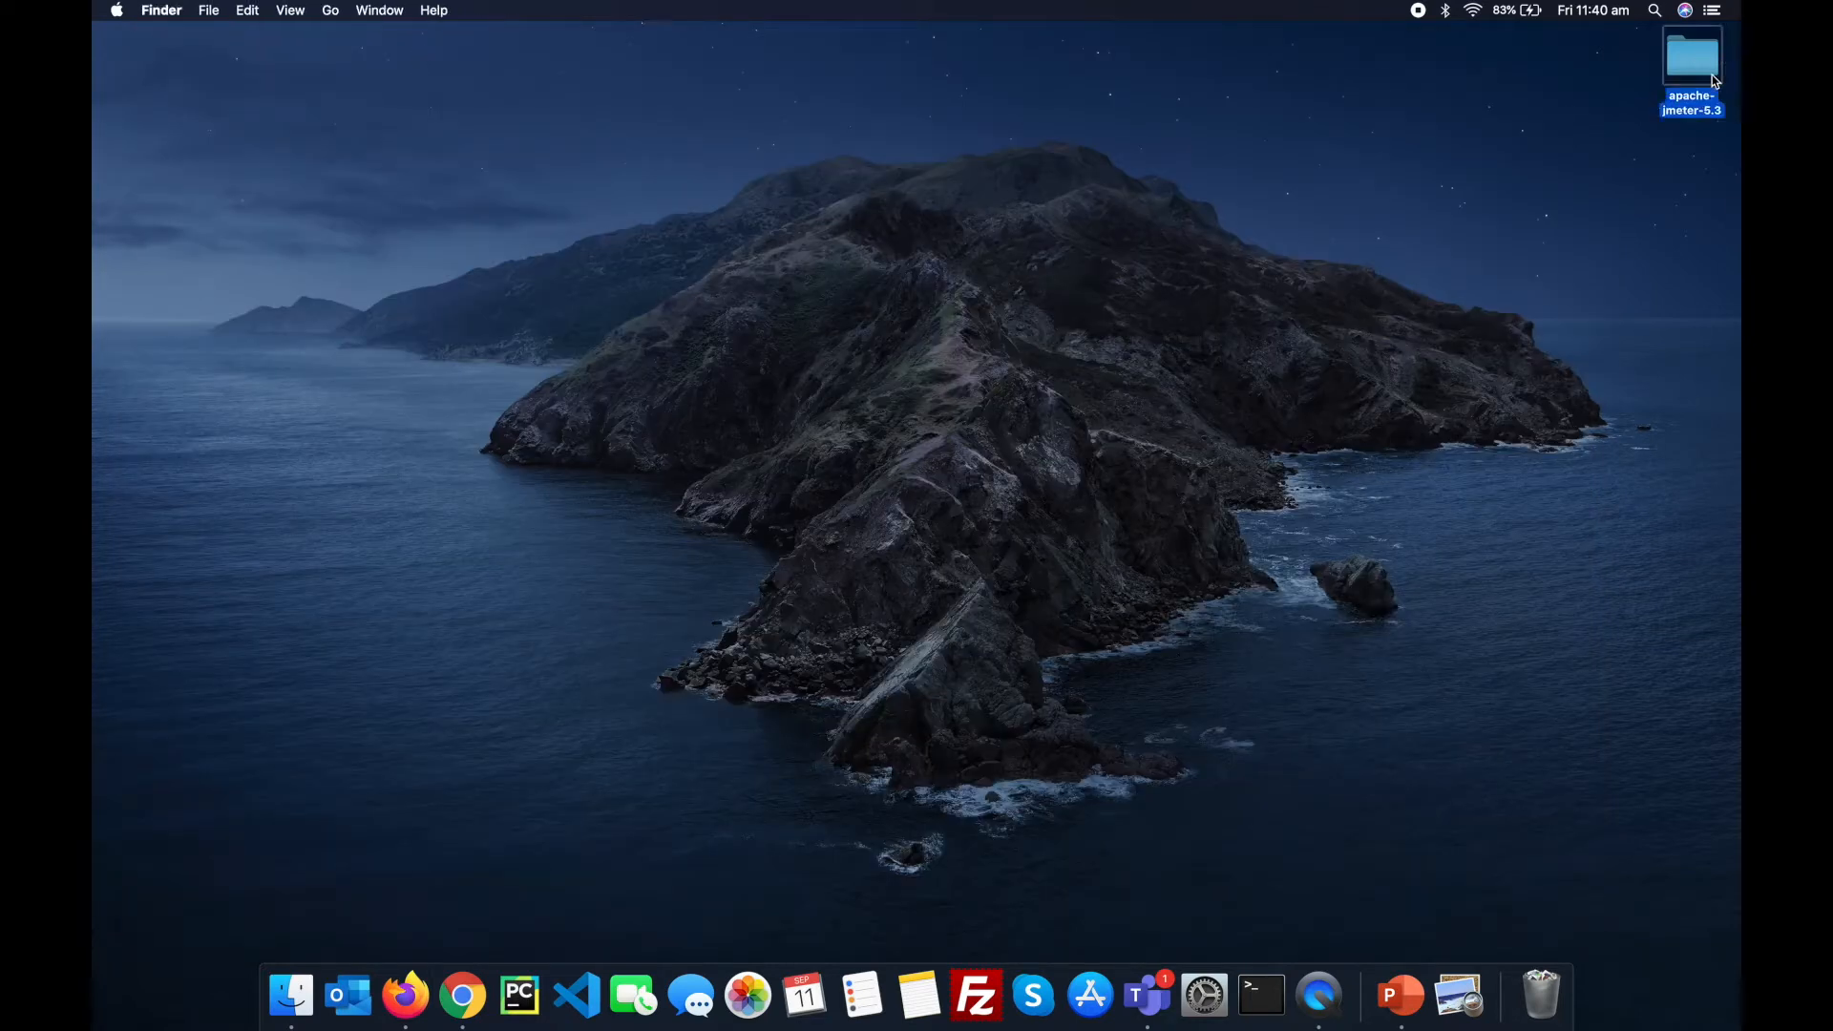
{"action": "double_click", "coordinate": [1716, 83]}
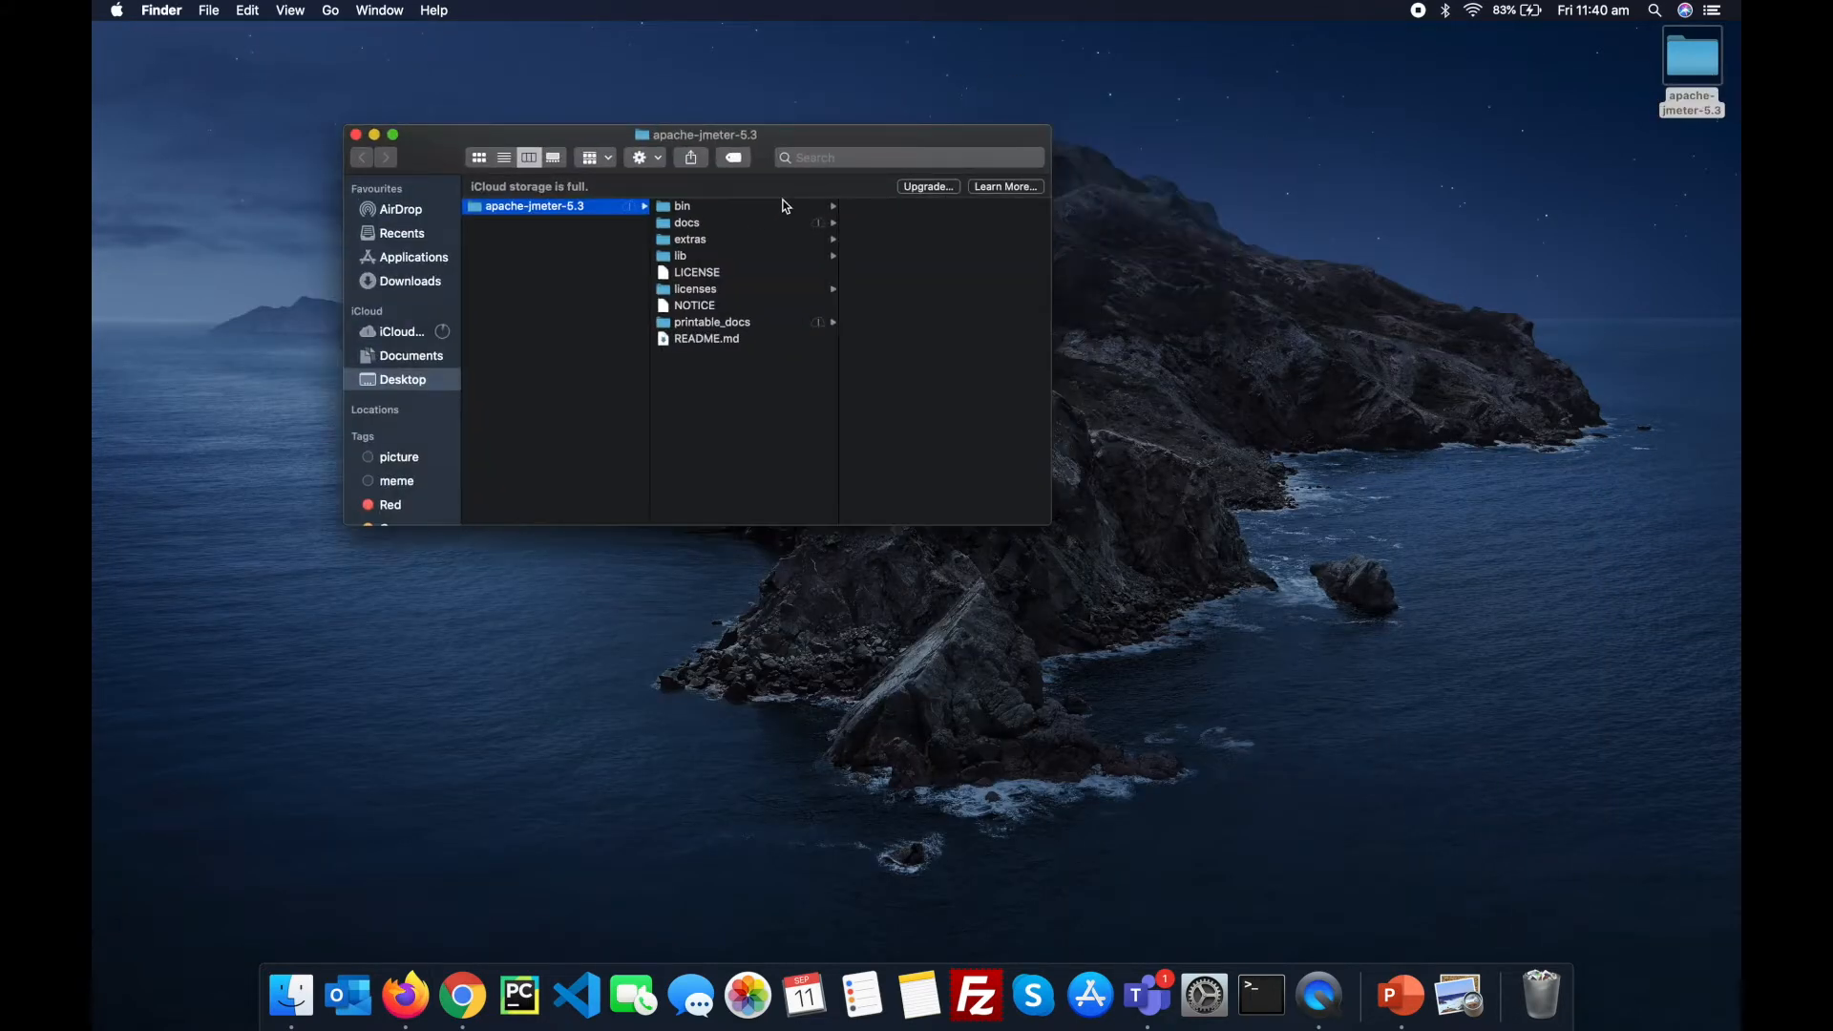
{"action": "left_click", "coordinate": [755, 209]}
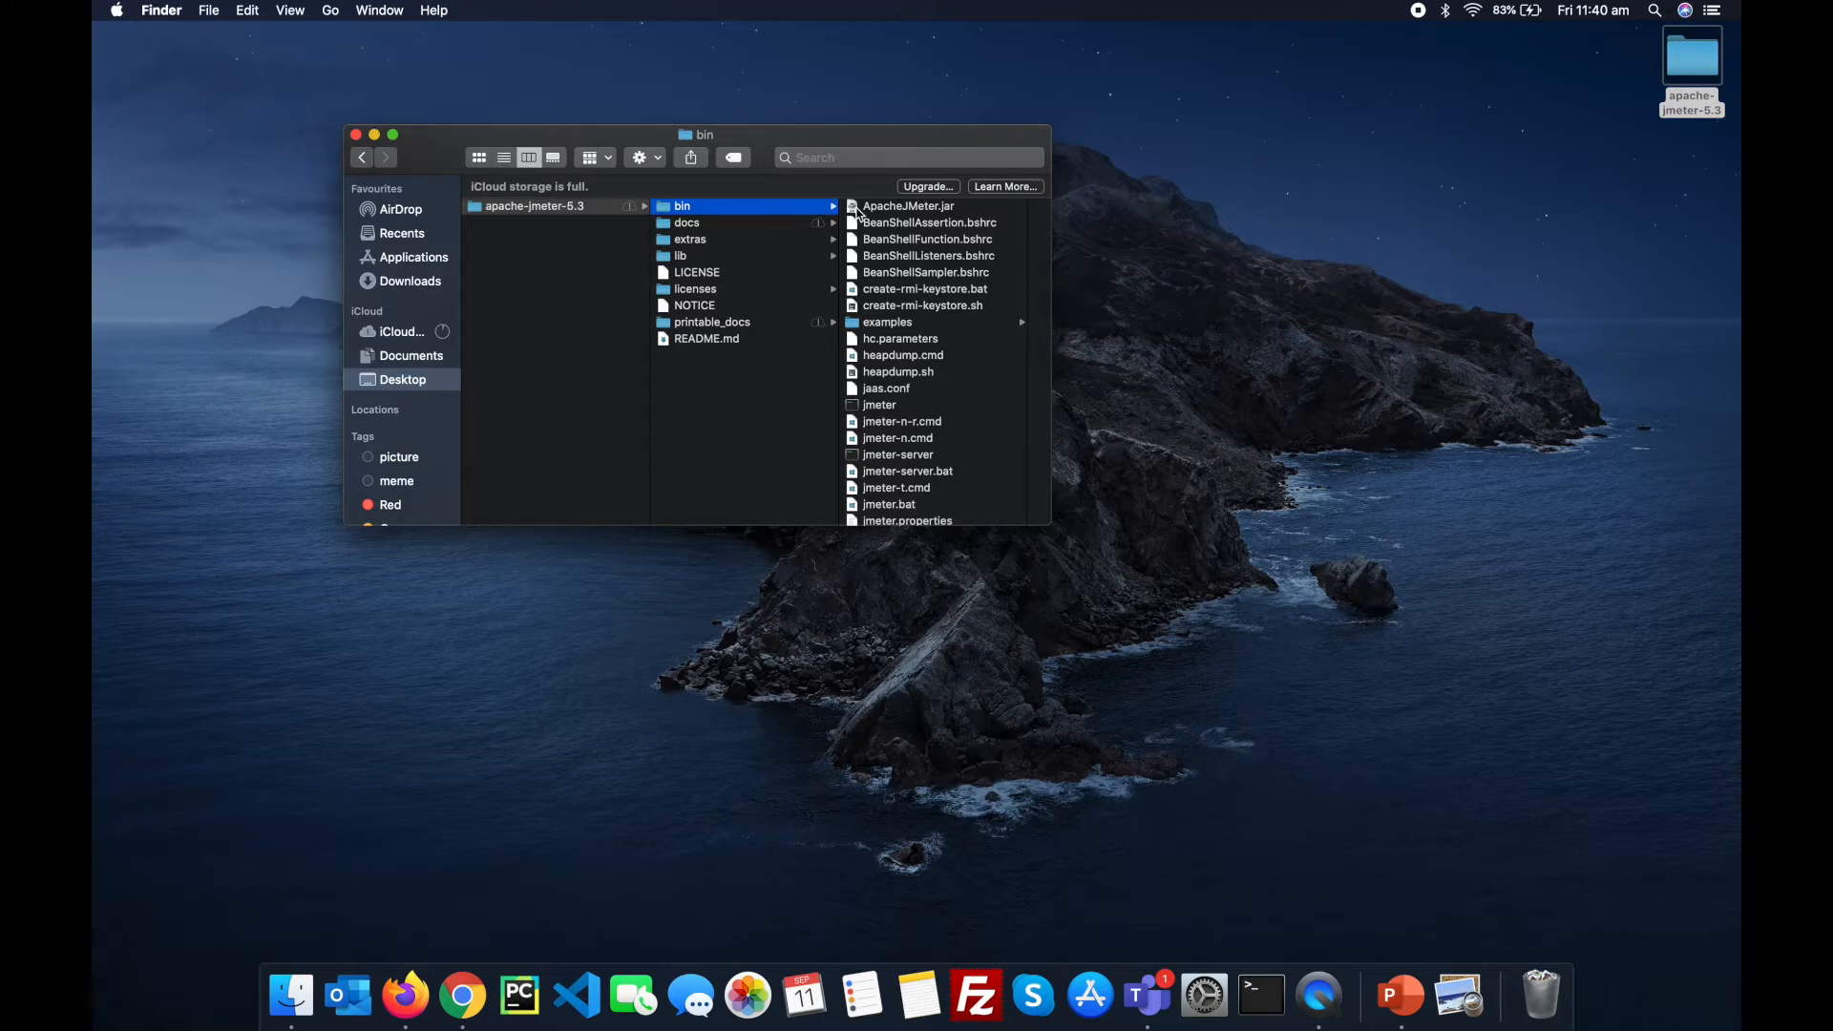
{"action": "left_click", "coordinate": [856, 209]}
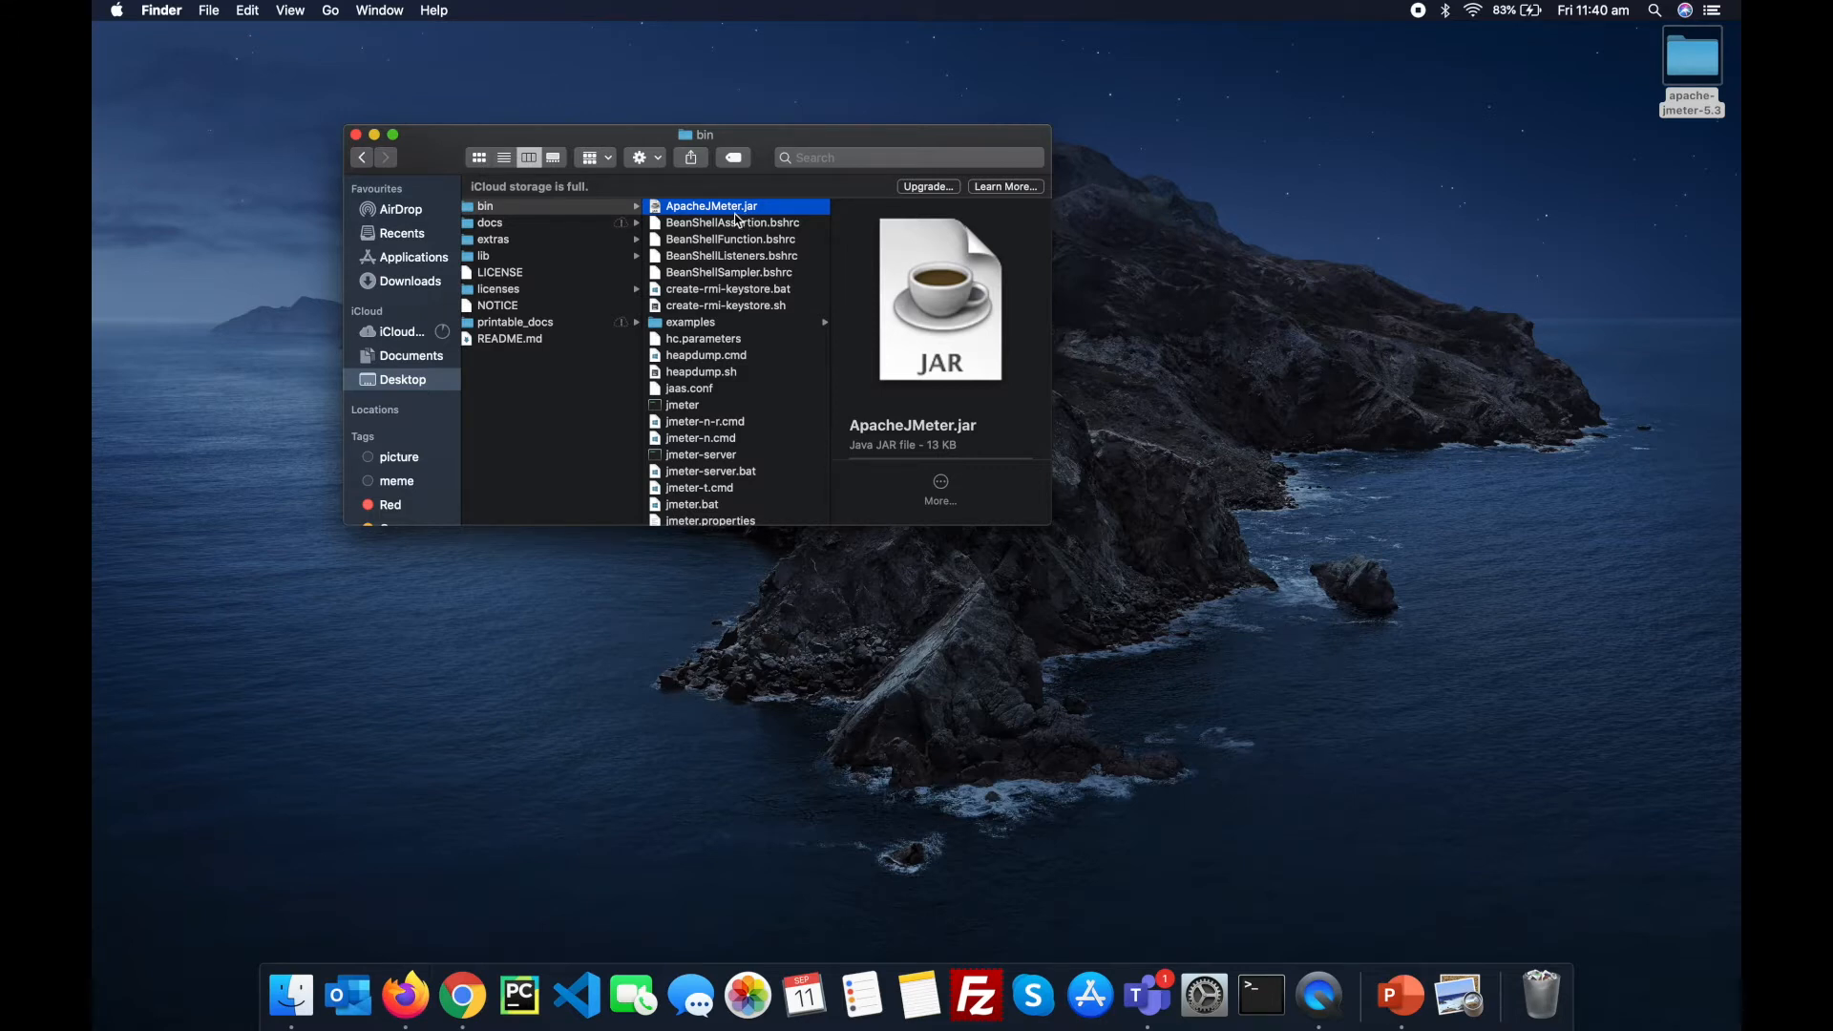
{"action": "scroll", "coordinate": [668, 248], "scroll_direction": "left", "scroll_amount": 3}
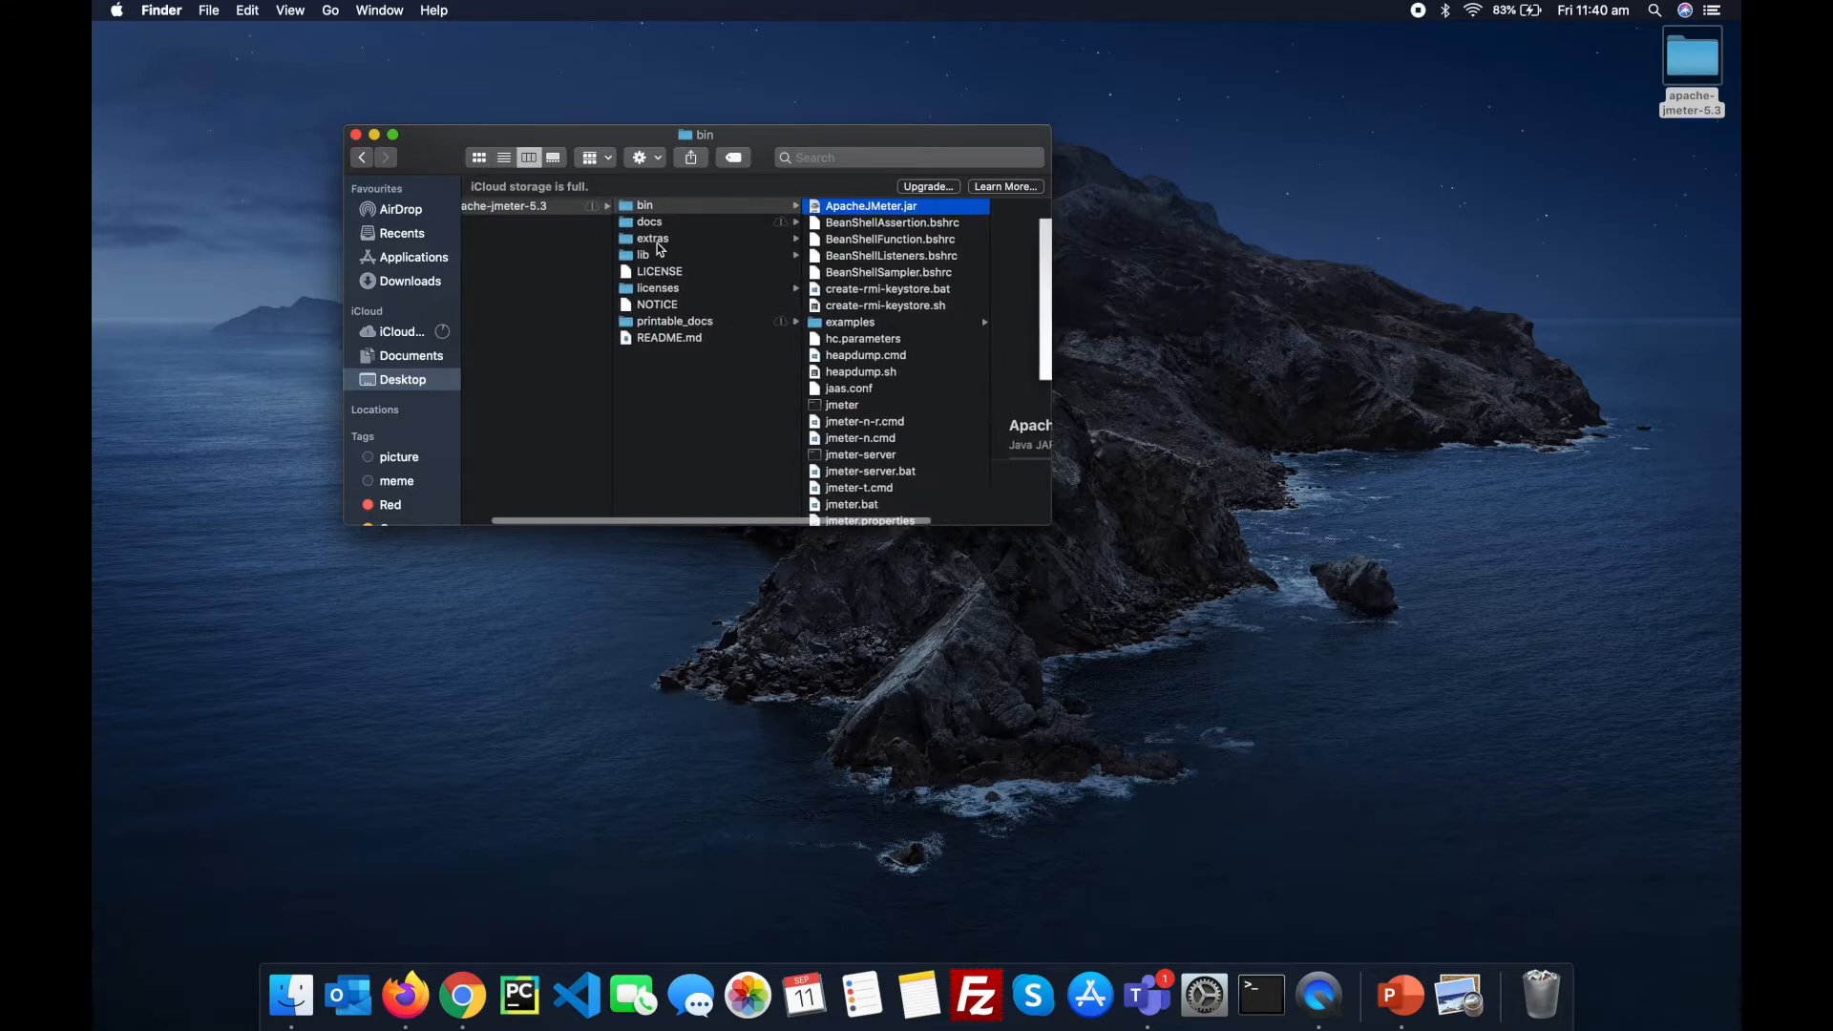
{"action": "scroll", "coordinate": [778, 222], "scroll_direction": "right", "scroll_amount": 3}
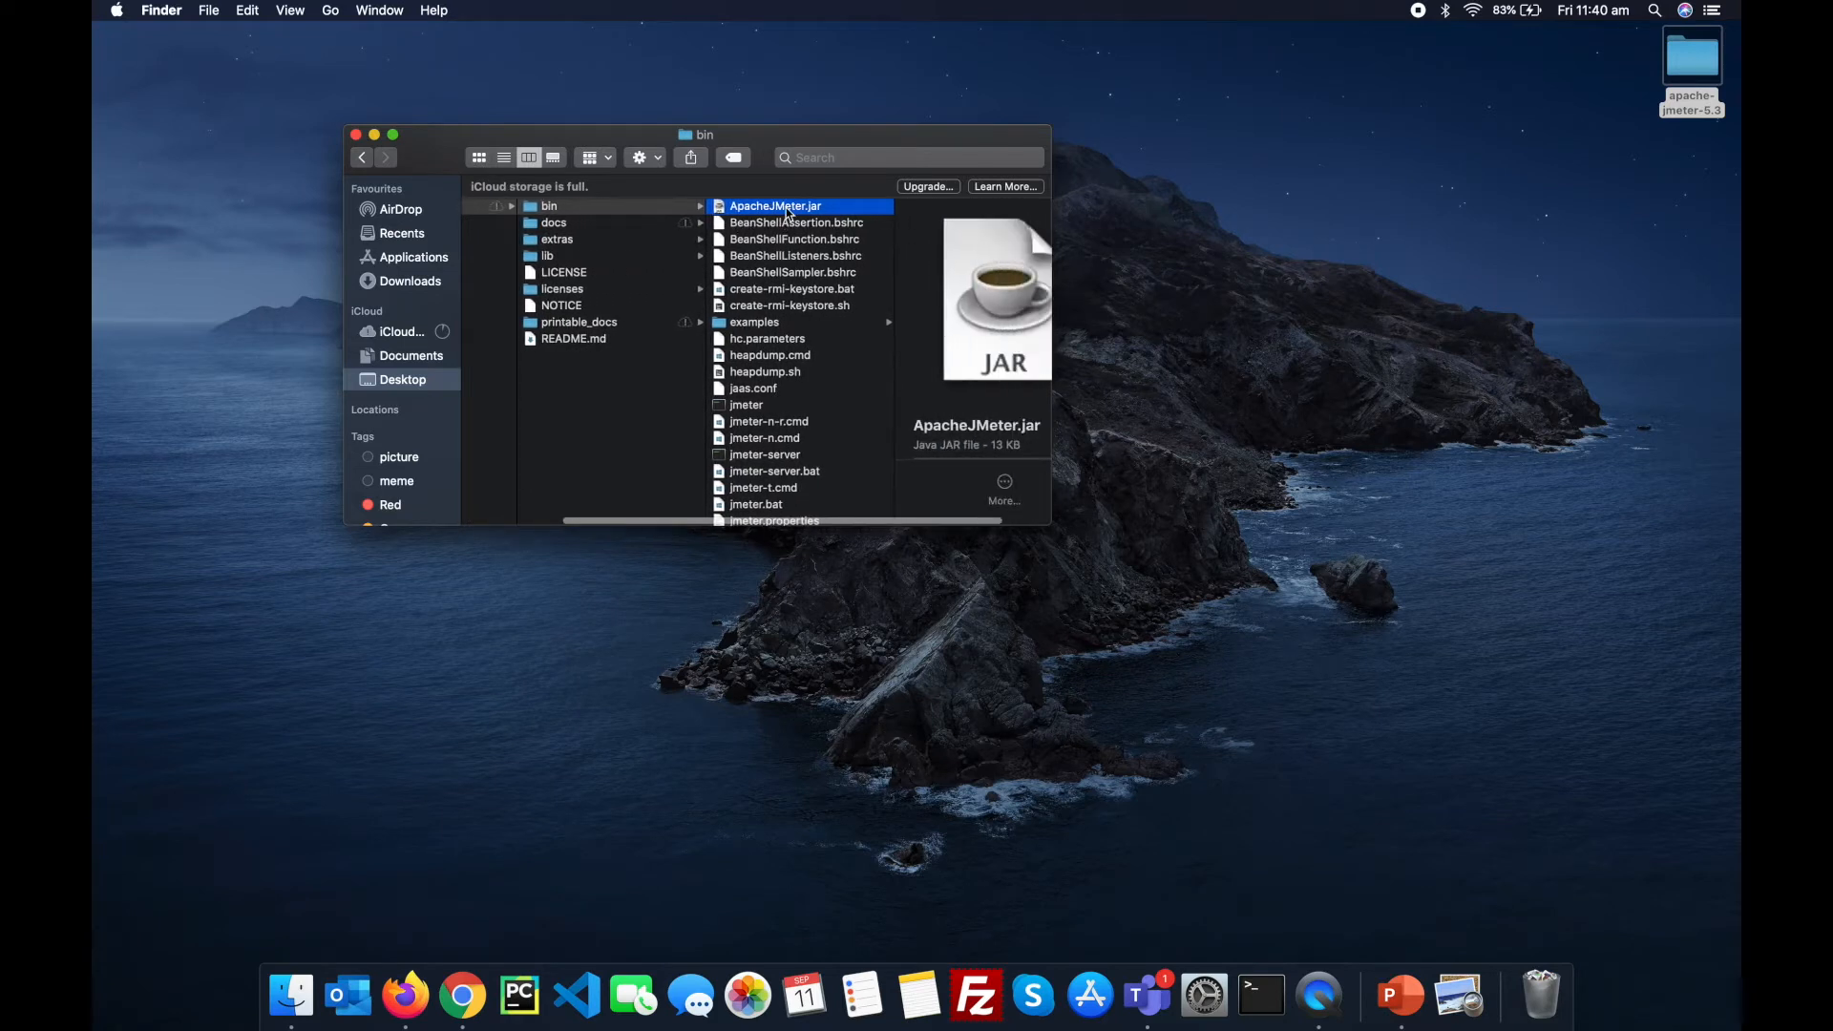
Step: Try to launch ApacheJMeter.jar directly from the bin folder and dismiss the alert
{"action": "left_click", "coordinate": [788, 208]}
{"action": "double_click", "coordinate": [787, 208]}
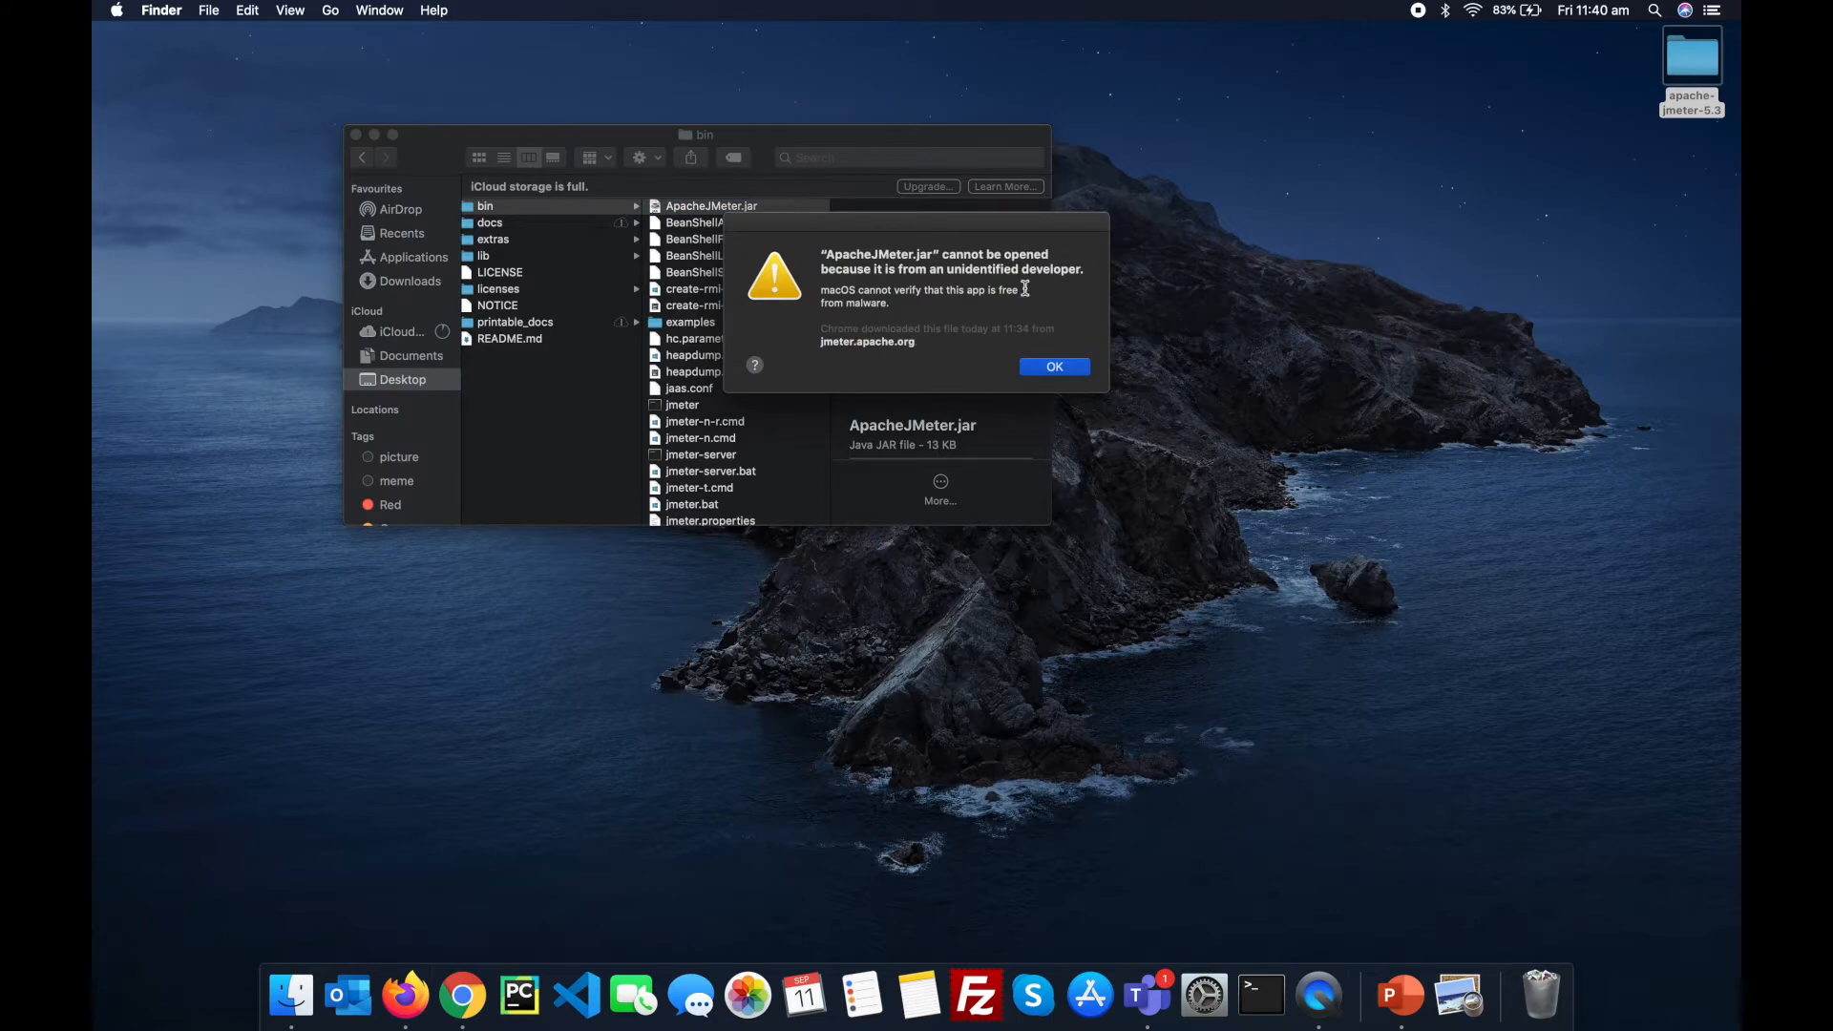
{"action": "left_click", "coordinate": [1043, 366]}
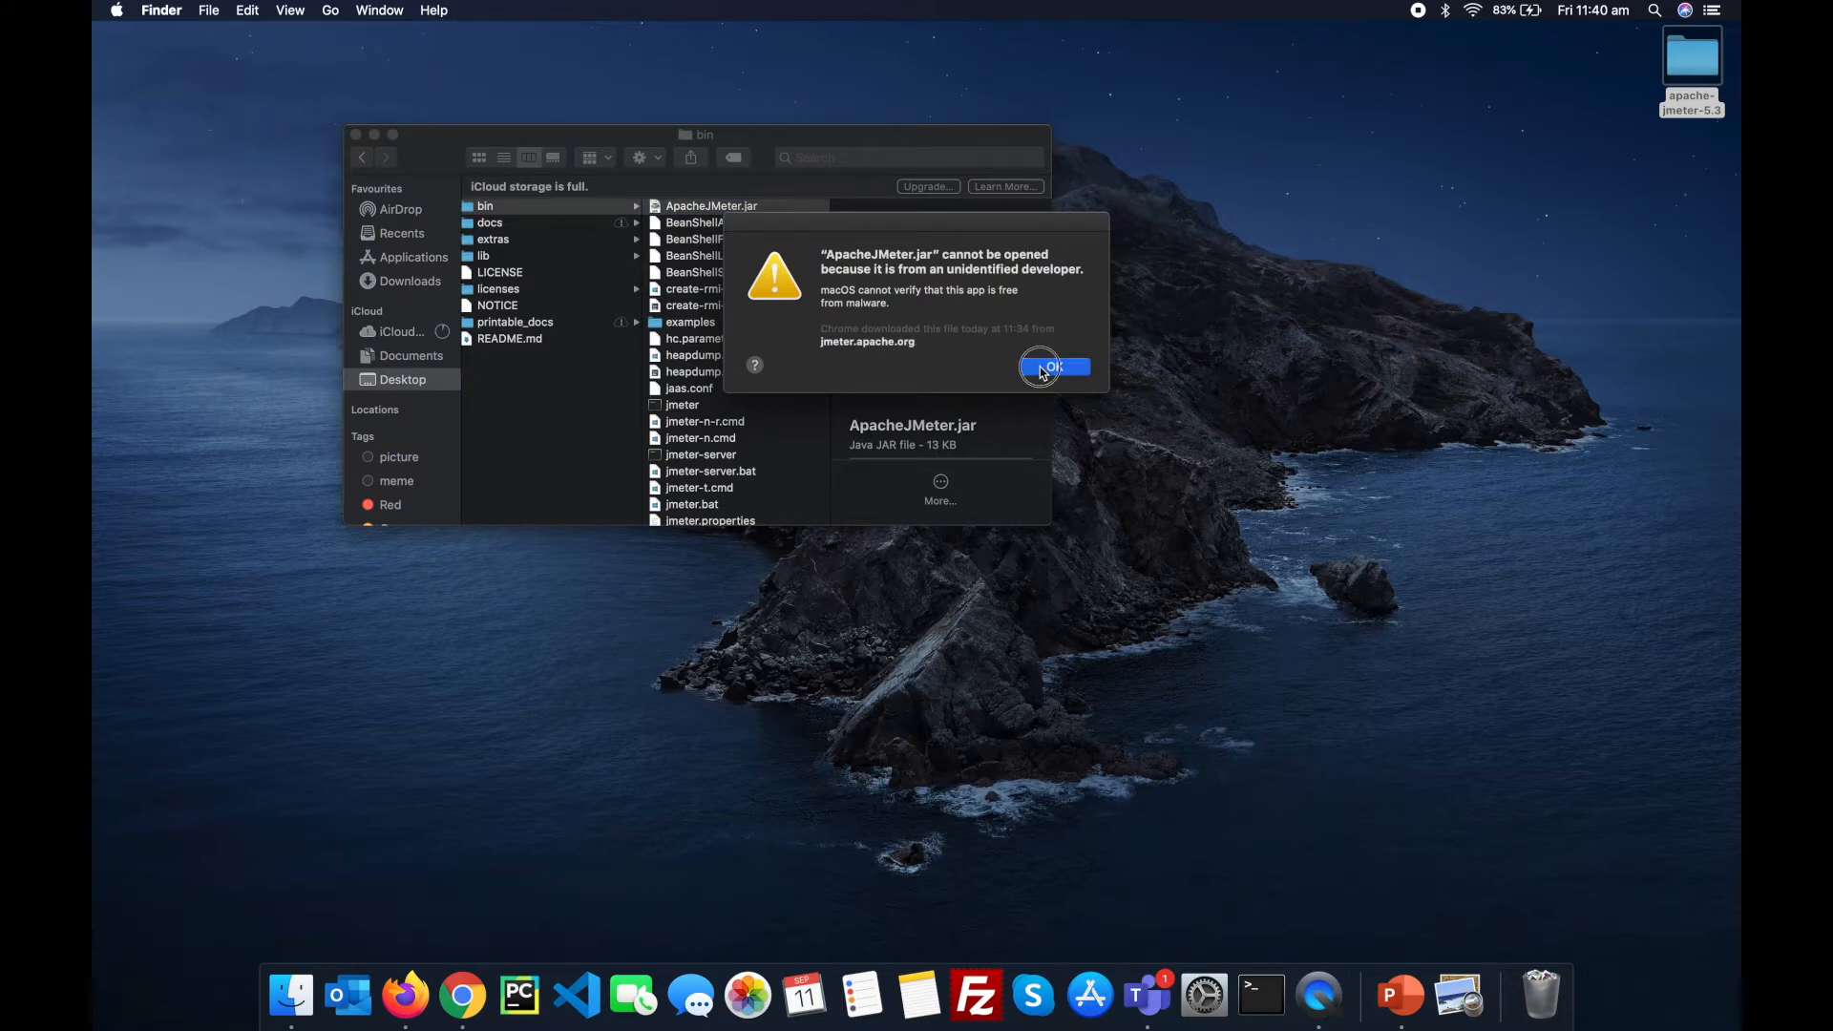
Step: Launch ApacheJMeter.jar despite the unidentified-developer restriction
{"action": "right_click", "coordinate": [718, 210]}
{"action": "left_click", "coordinate": [751, 219]}
{"action": "left_click", "coordinate": [976, 397]}
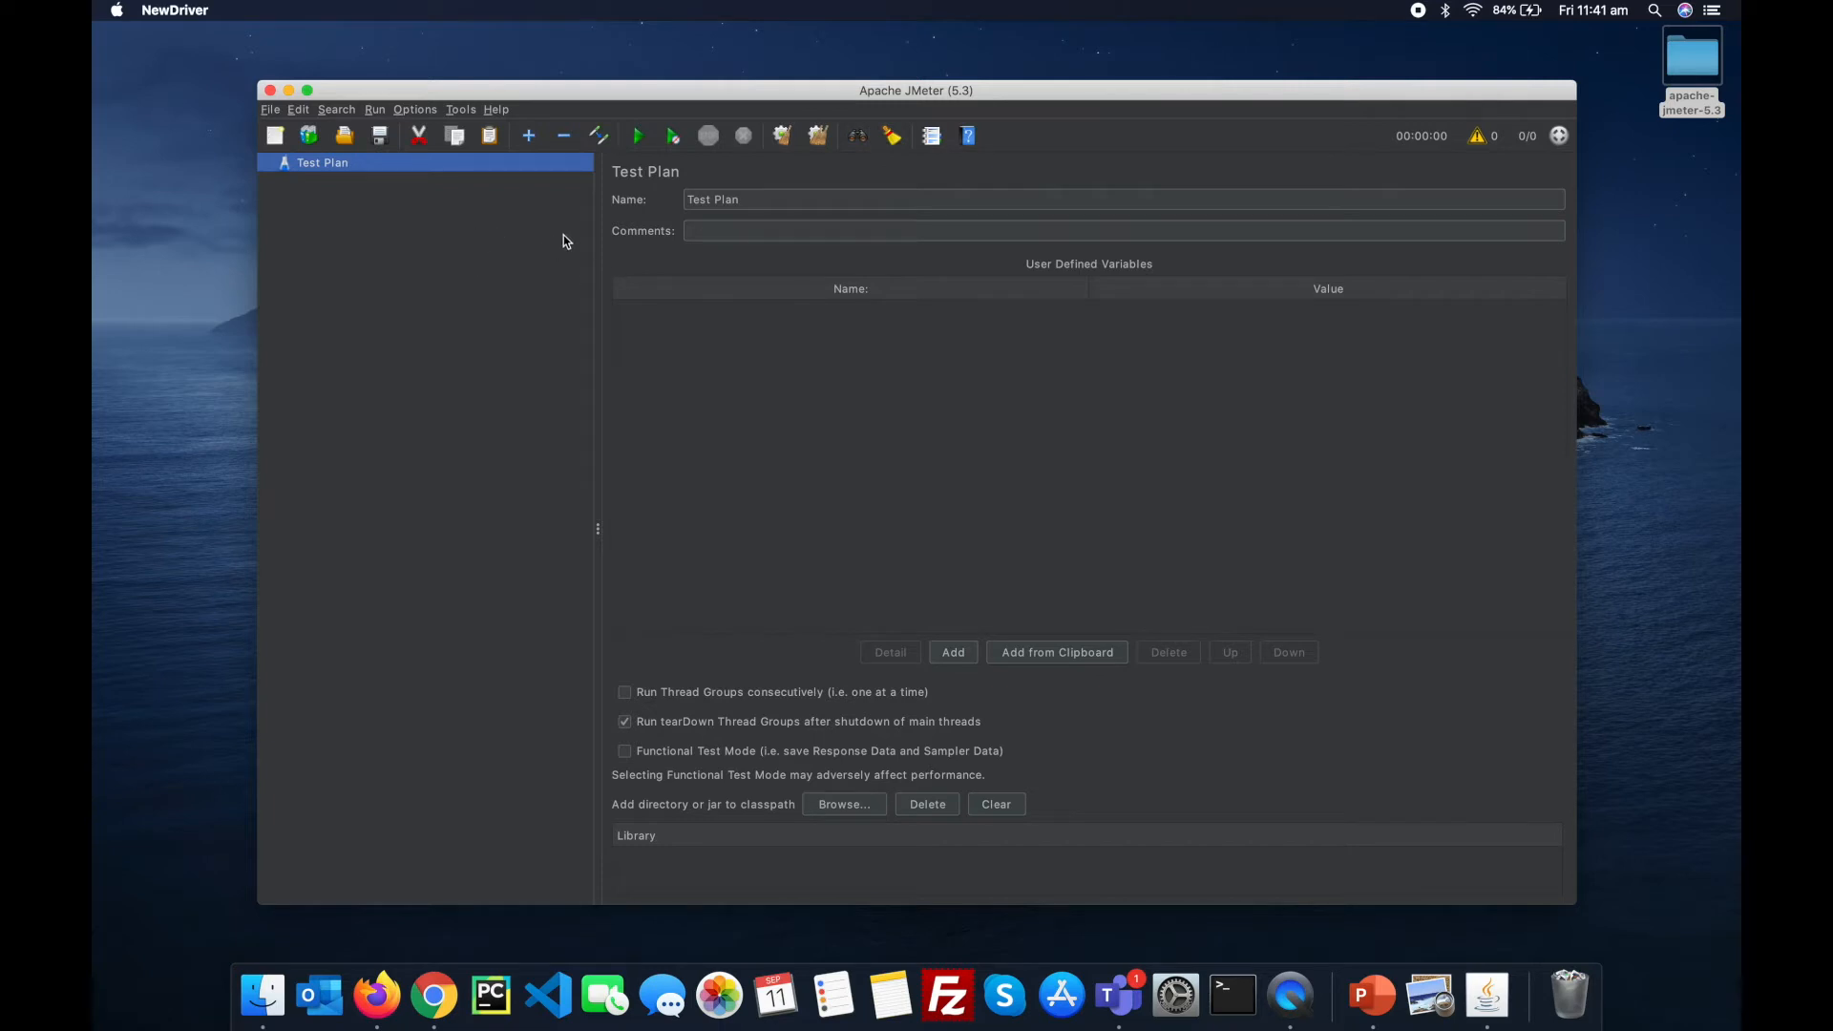
Step: Widen the test plan tree and add a Thread Group to the Test Plan
{"action": "left_click_drag", "start_coordinate": [598, 206], "coordinate": [805, 229]}
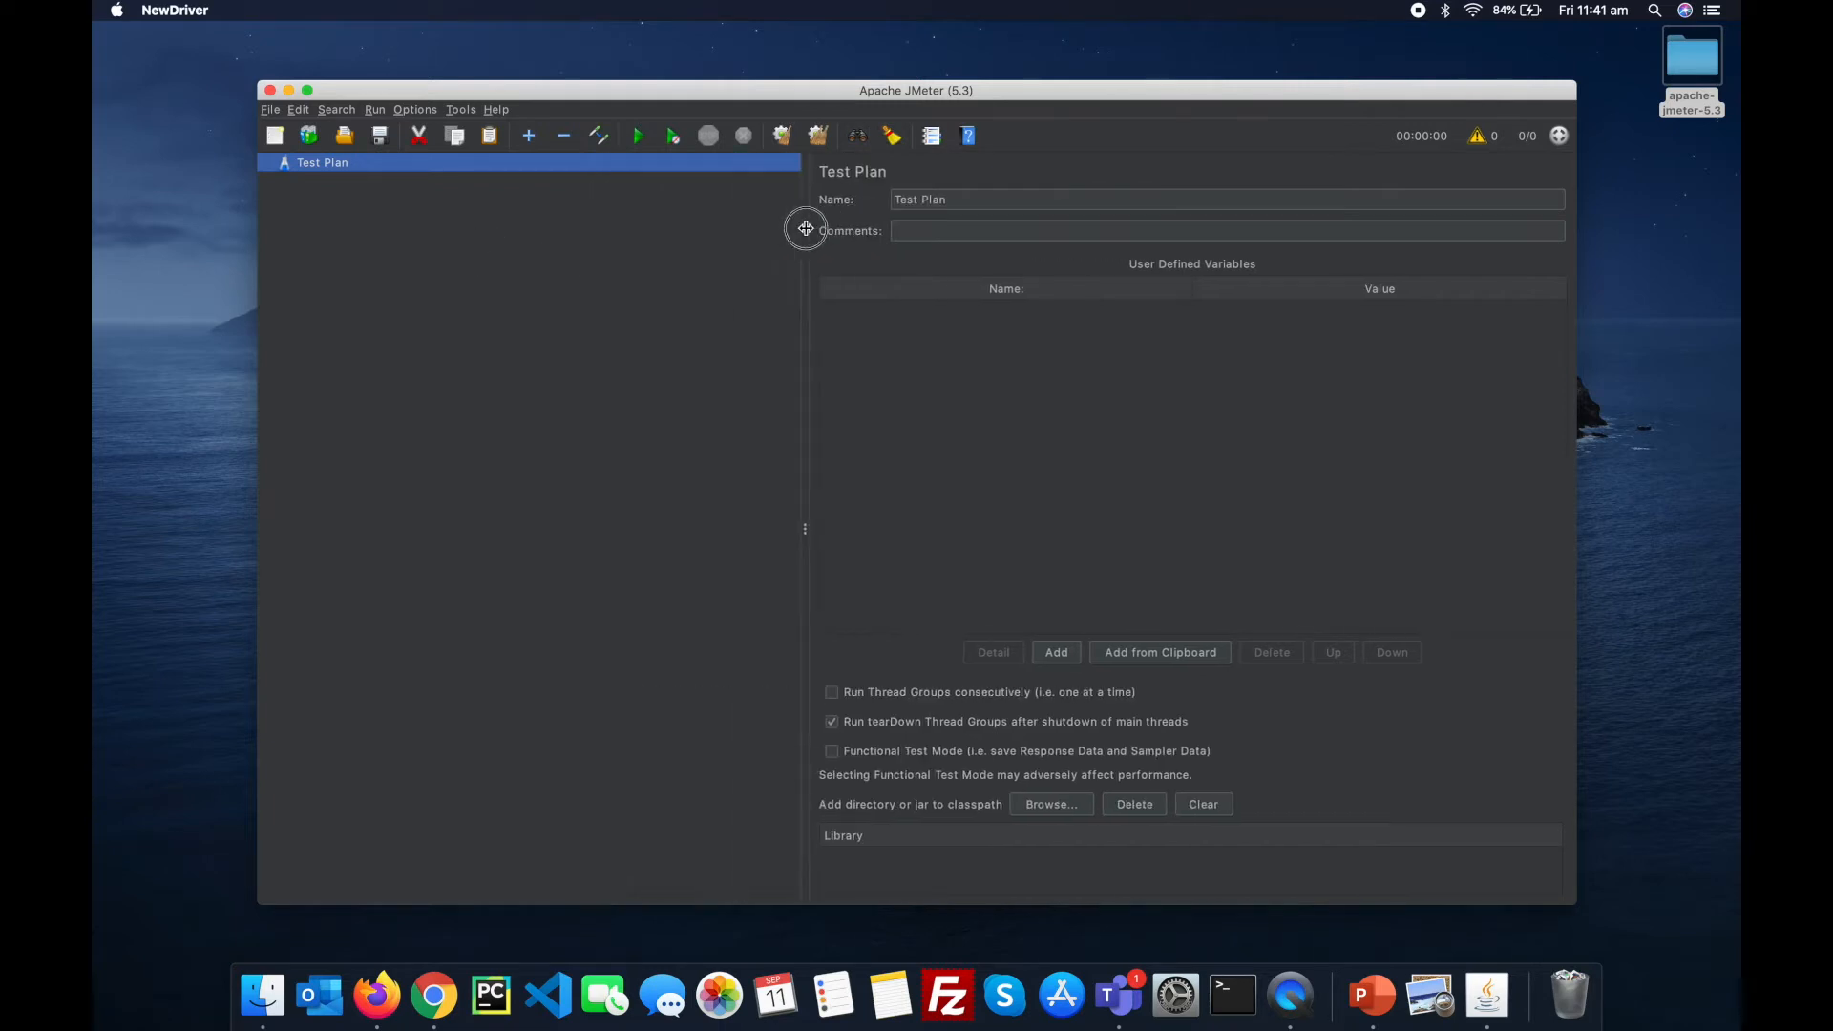
{"action": "right_click", "coordinate": [333, 168]}
{"action": "mouse_move", "coordinate": [448, 175]}
{"action": "mouse_move", "coordinate": [592, 178]}
{"action": "left_click", "coordinate": [730, 174]}
Step: Add a Flow Control Action sampler to the Thread Group
{"action": "right_click", "coordinate": [342, 184]}
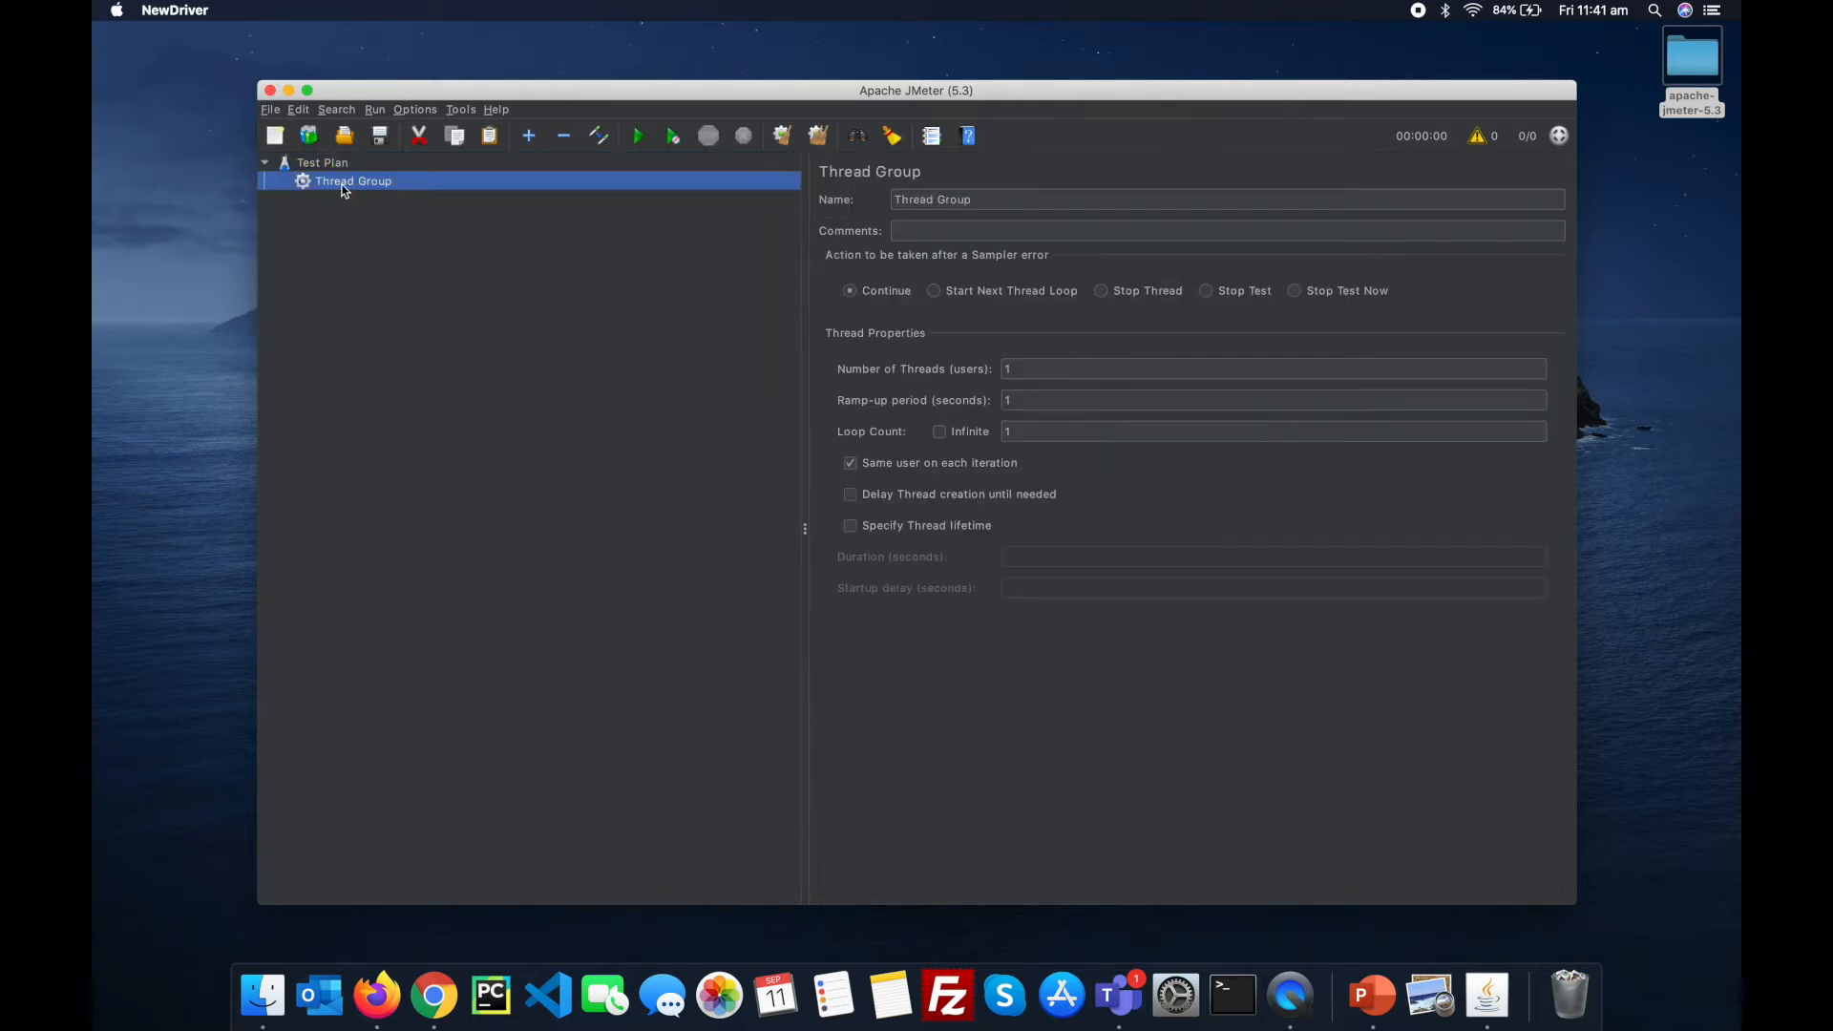
{"action": "left_click", "coordinate": [369, 195]}
{"action": "mouse_move", "coordinate": [586, 197]}
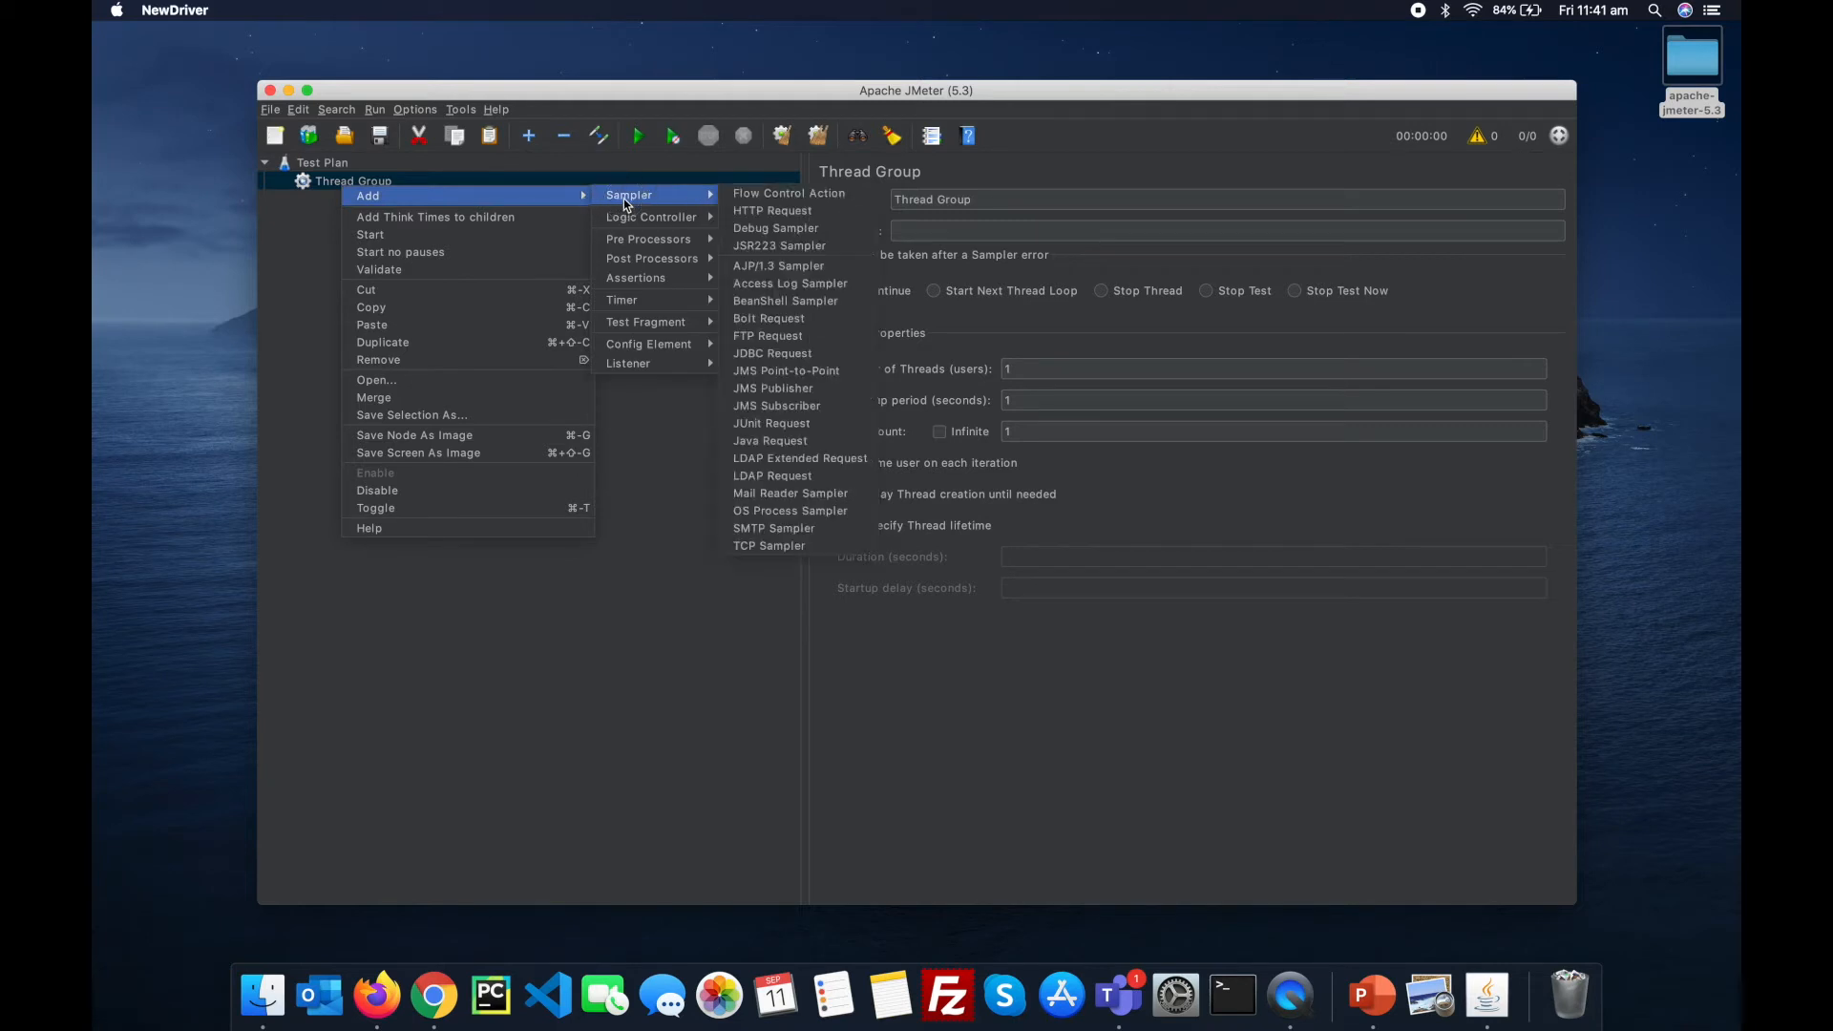
{"action": "left_click", "coordinate": [757, 223]}
{"action": "right_click", "coordinate": [388, 185]}
{"action": "mouse_move", "coordinate": [401, 198]}
{"action": "mouse_move", "coordinate": [726, 193]}
{"action": "left_click", "coordinate": [840, 196]}
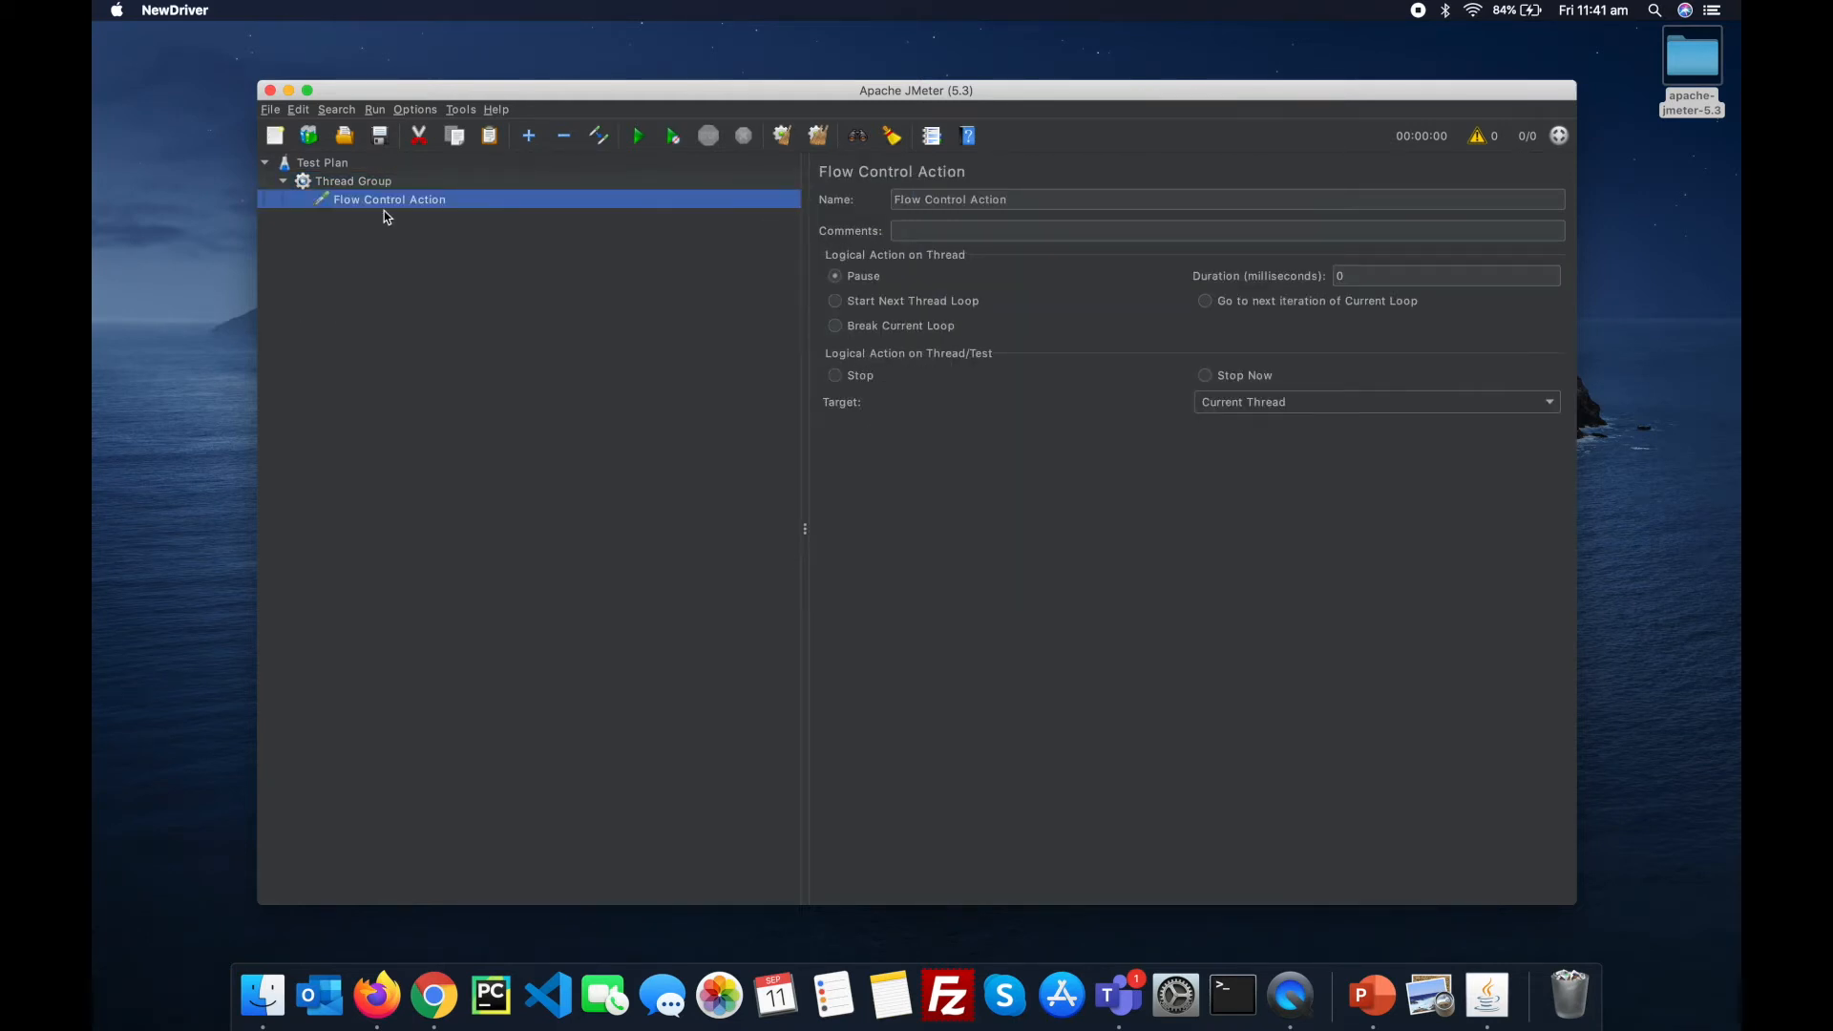
Step: Review the settings of the Test Plan, the Thread Group and the Flow Control Action in turn
{"action": "left_click", "coordinate": [341, 181]}
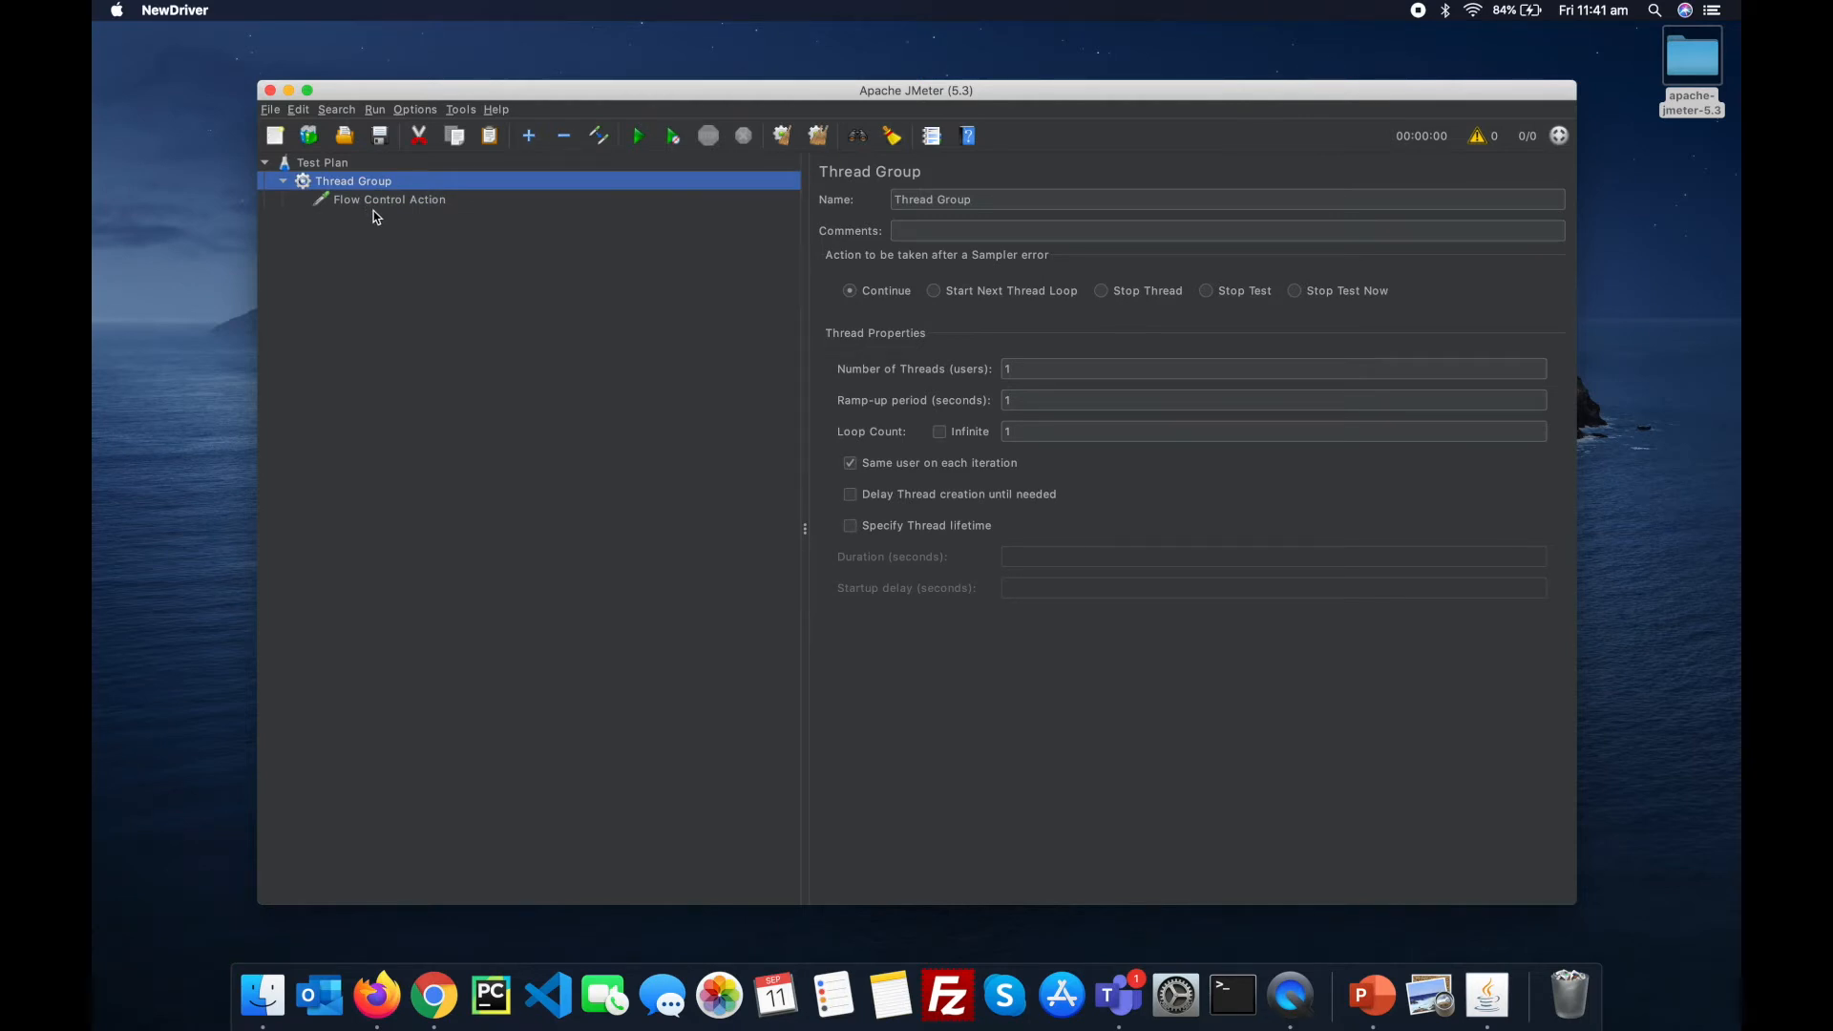
{"action": "left_click", "coordinate": [314, 167]}
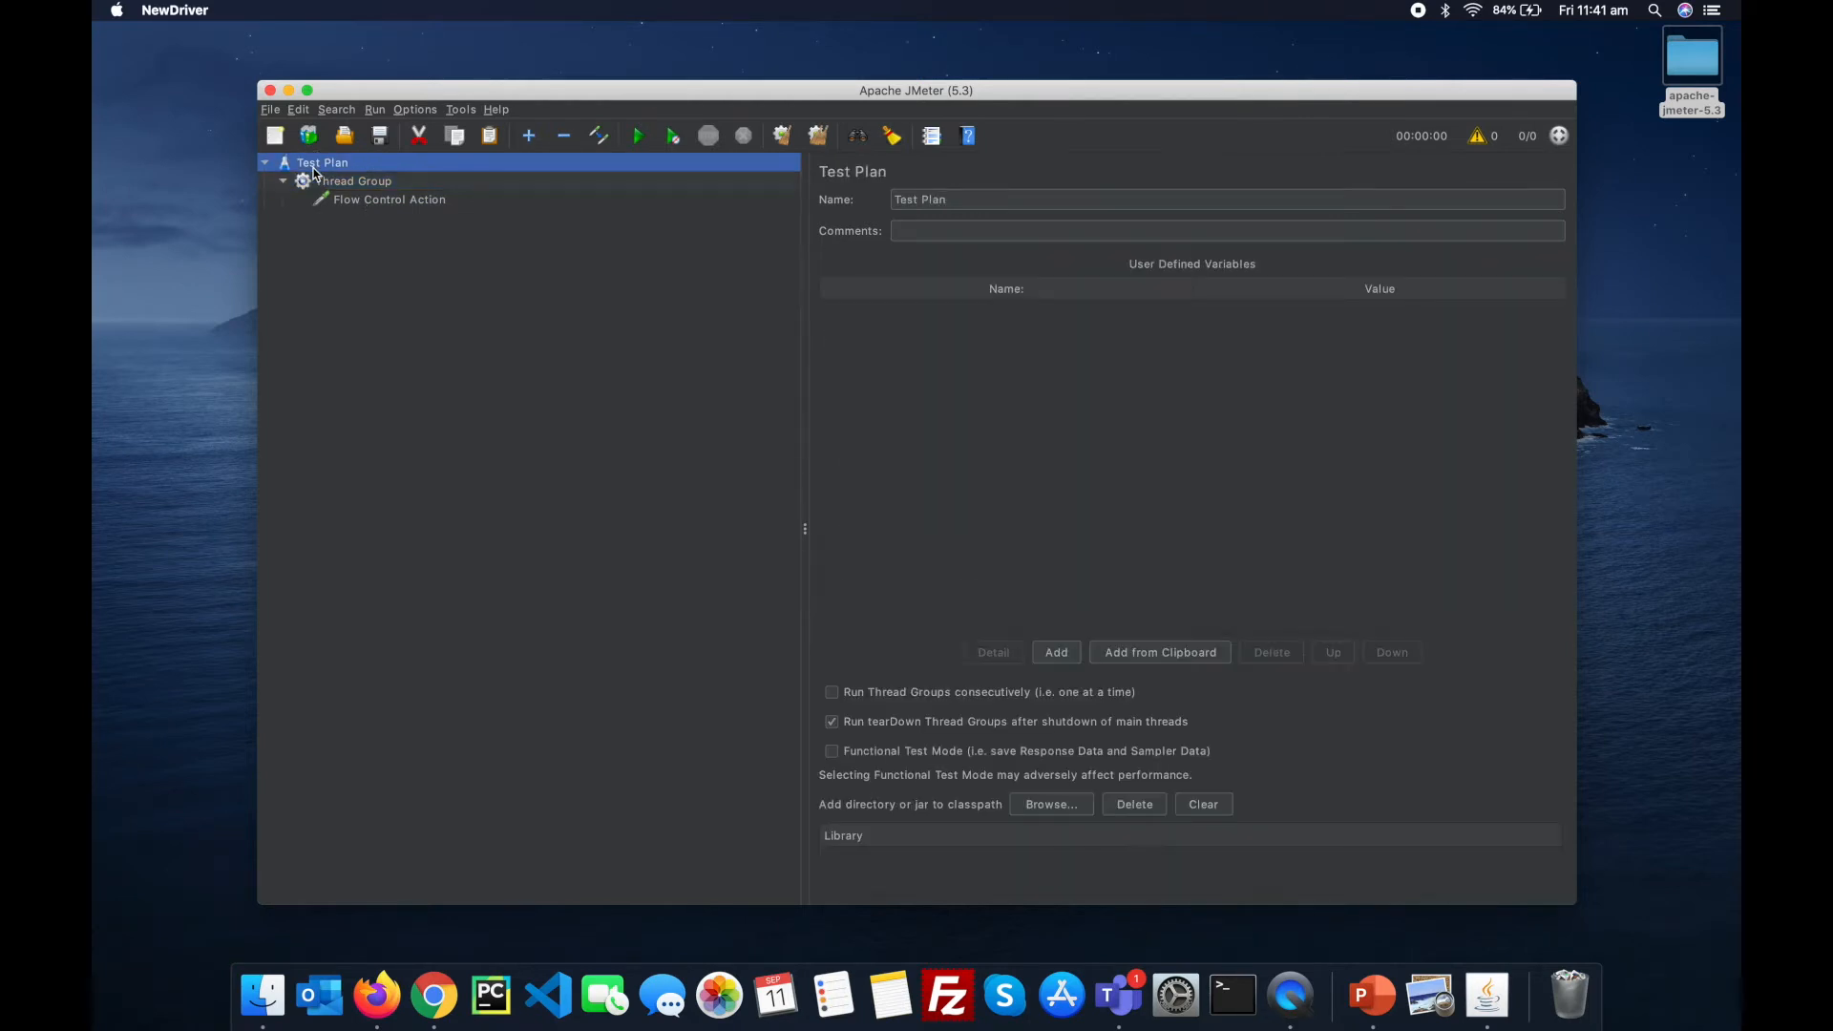
{"action": "left_click", "coordinate": [328, 186]}
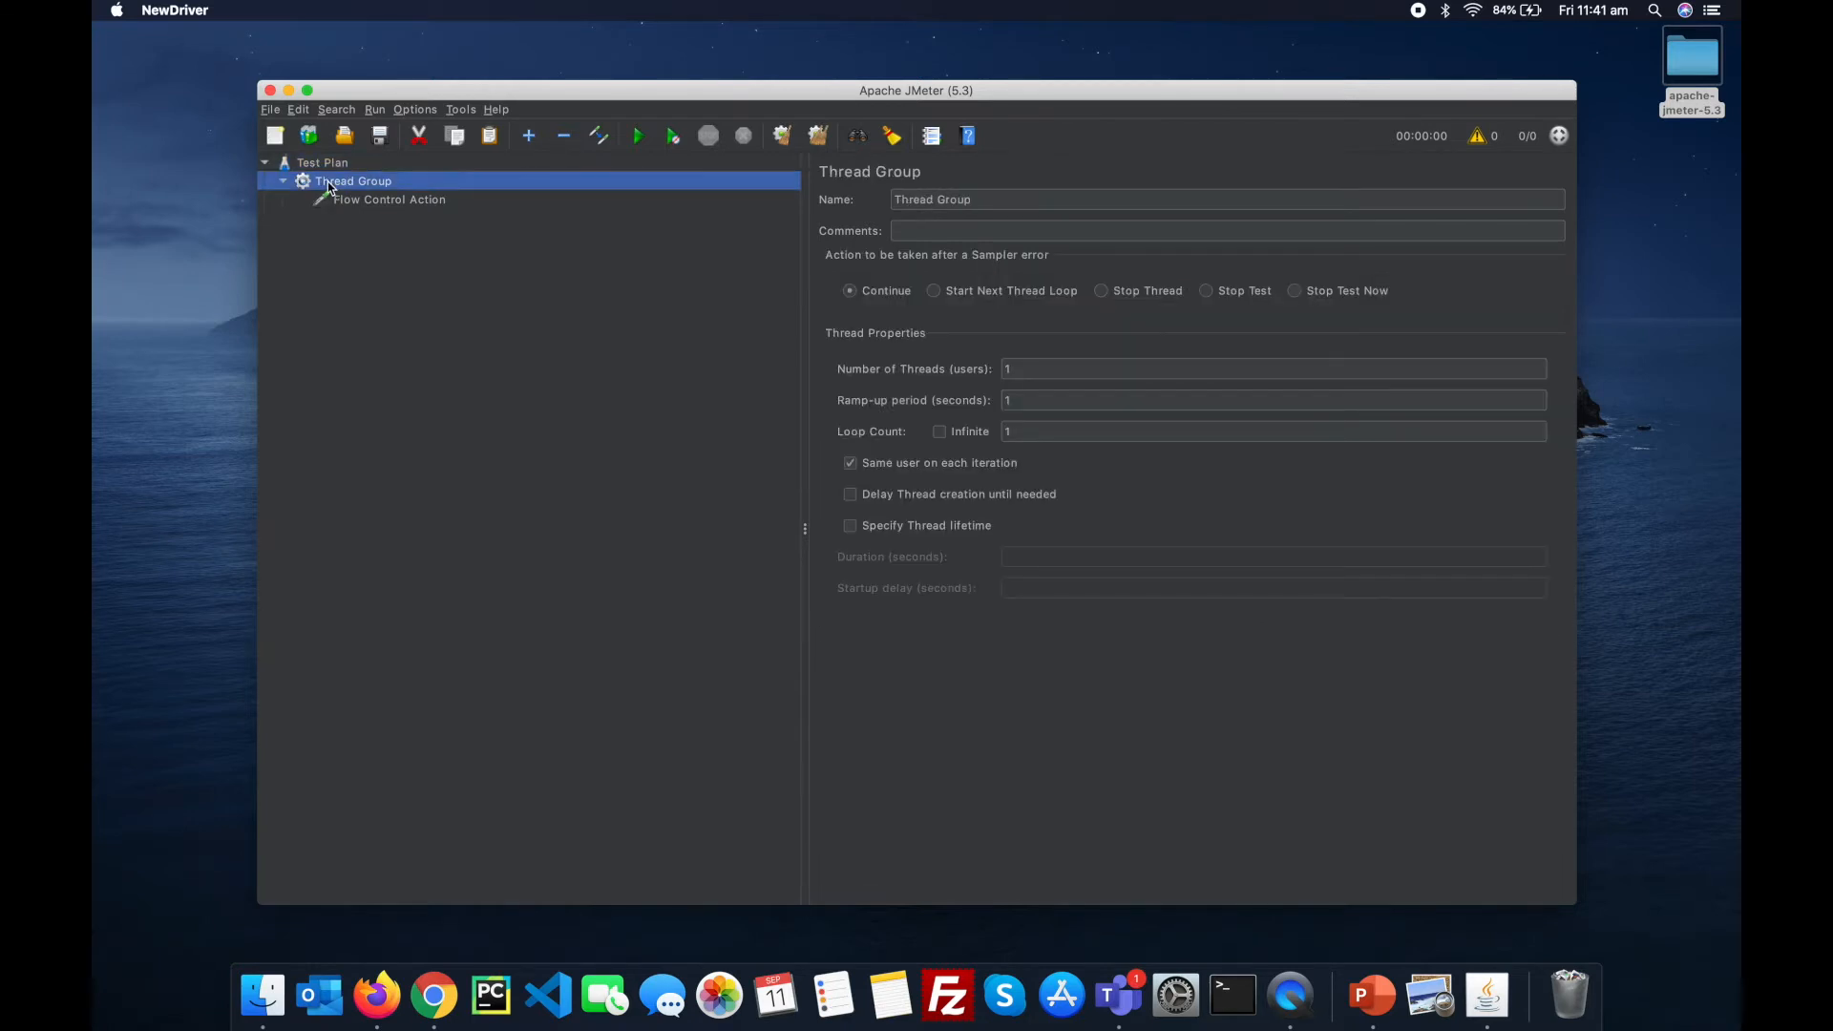
{"action": "left_click", "coordinate": [363, 202]}
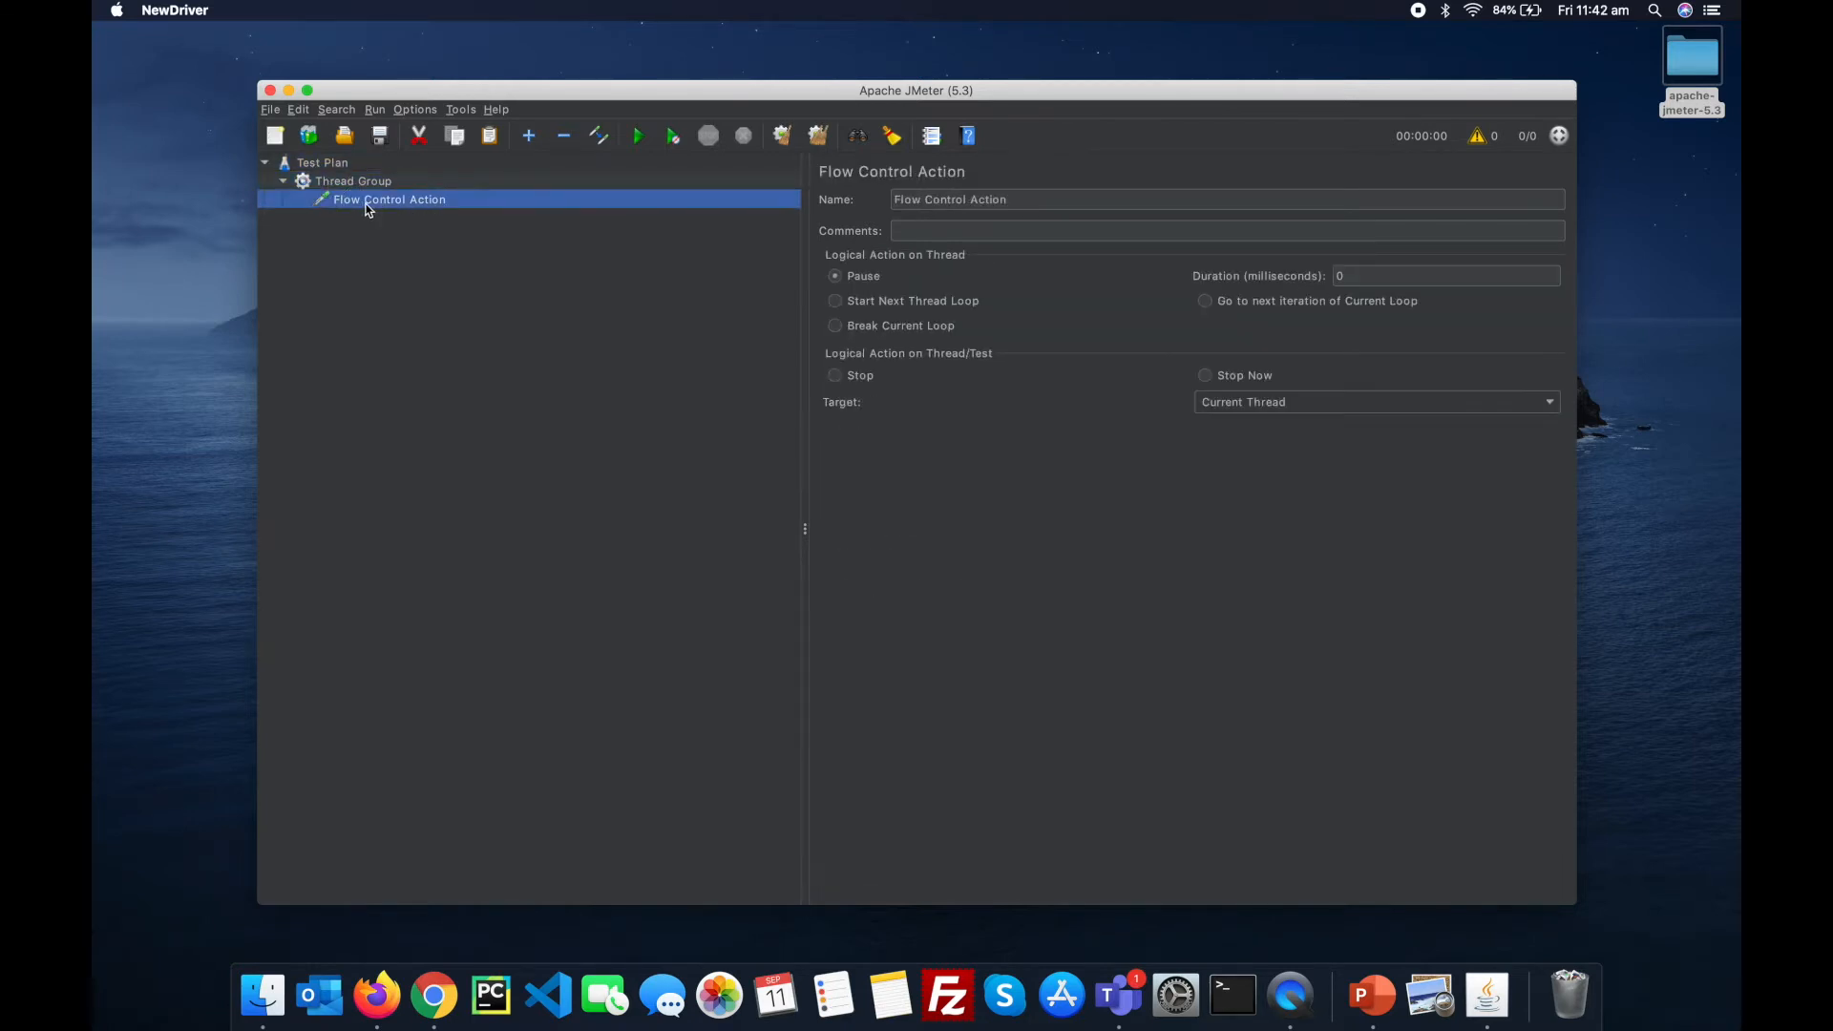
Step: Delete the Thread Group together with its Flow Control Action sampler from the Test Plan
{"action": "left_click", "coordinate": [284, 183]}
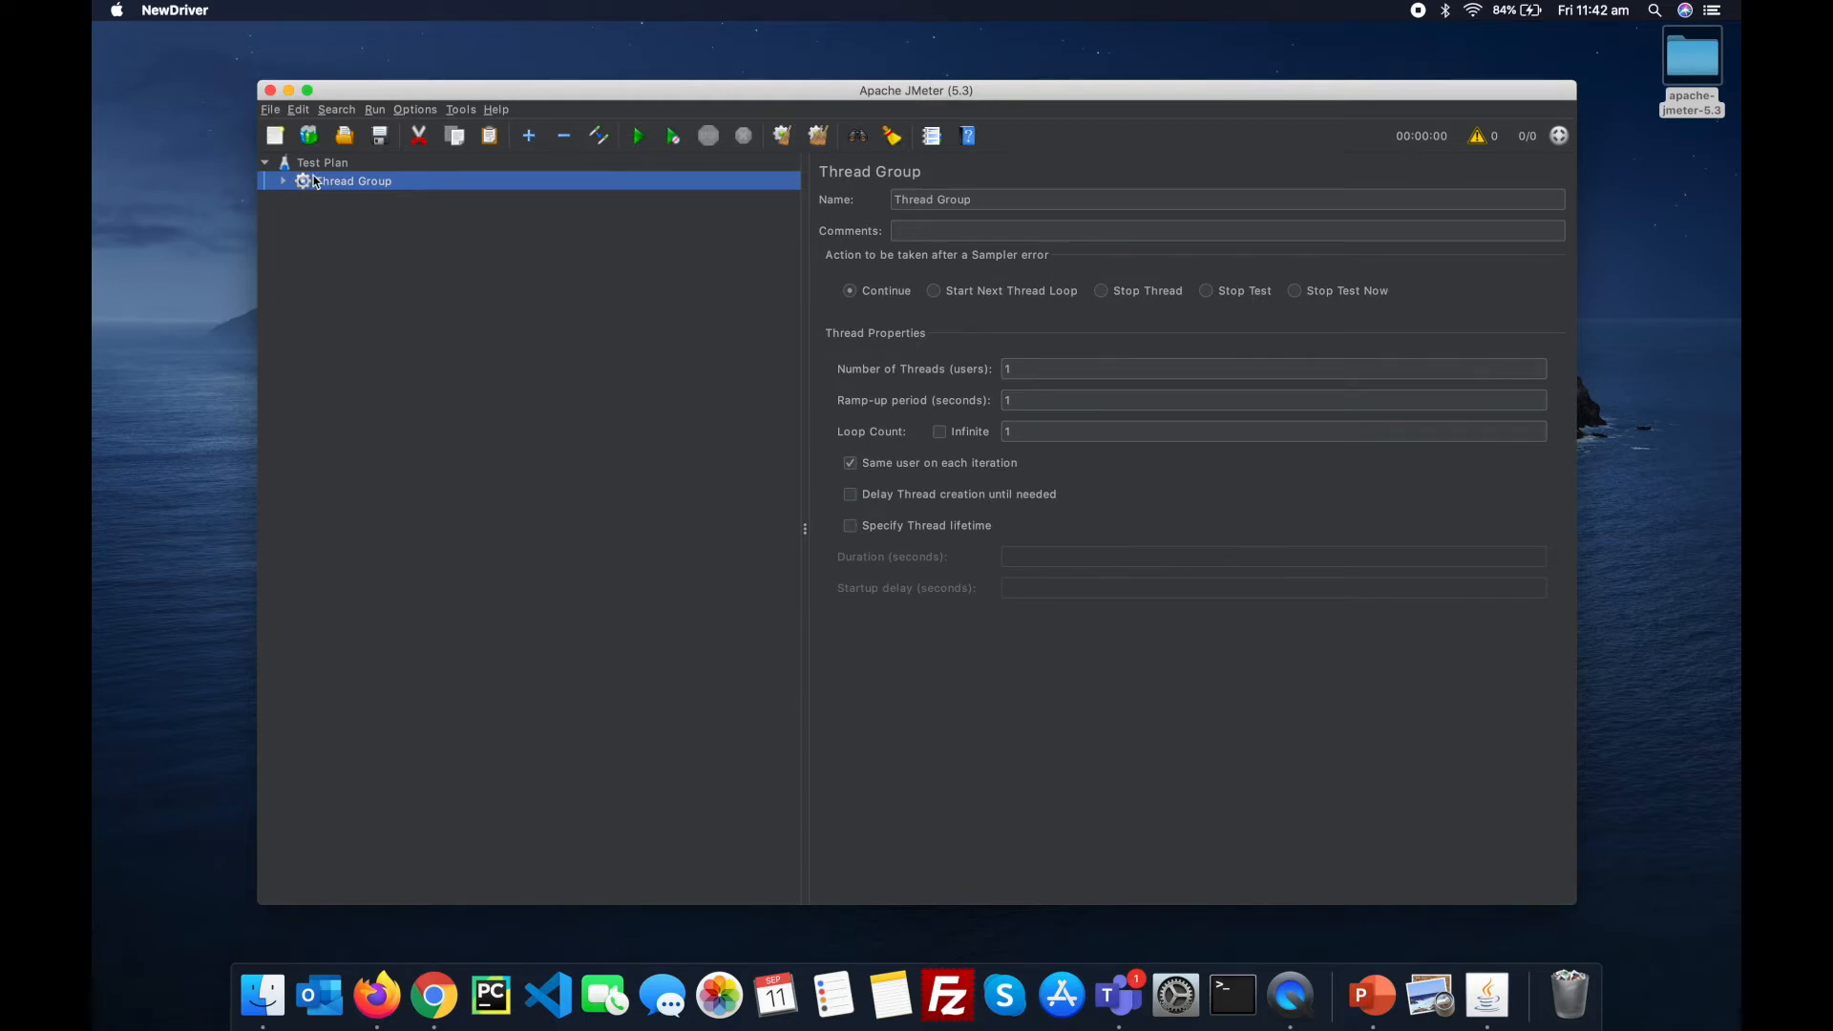
{"action": "key", "text": "Delete"}
{"action": "key", "text": "Return"}
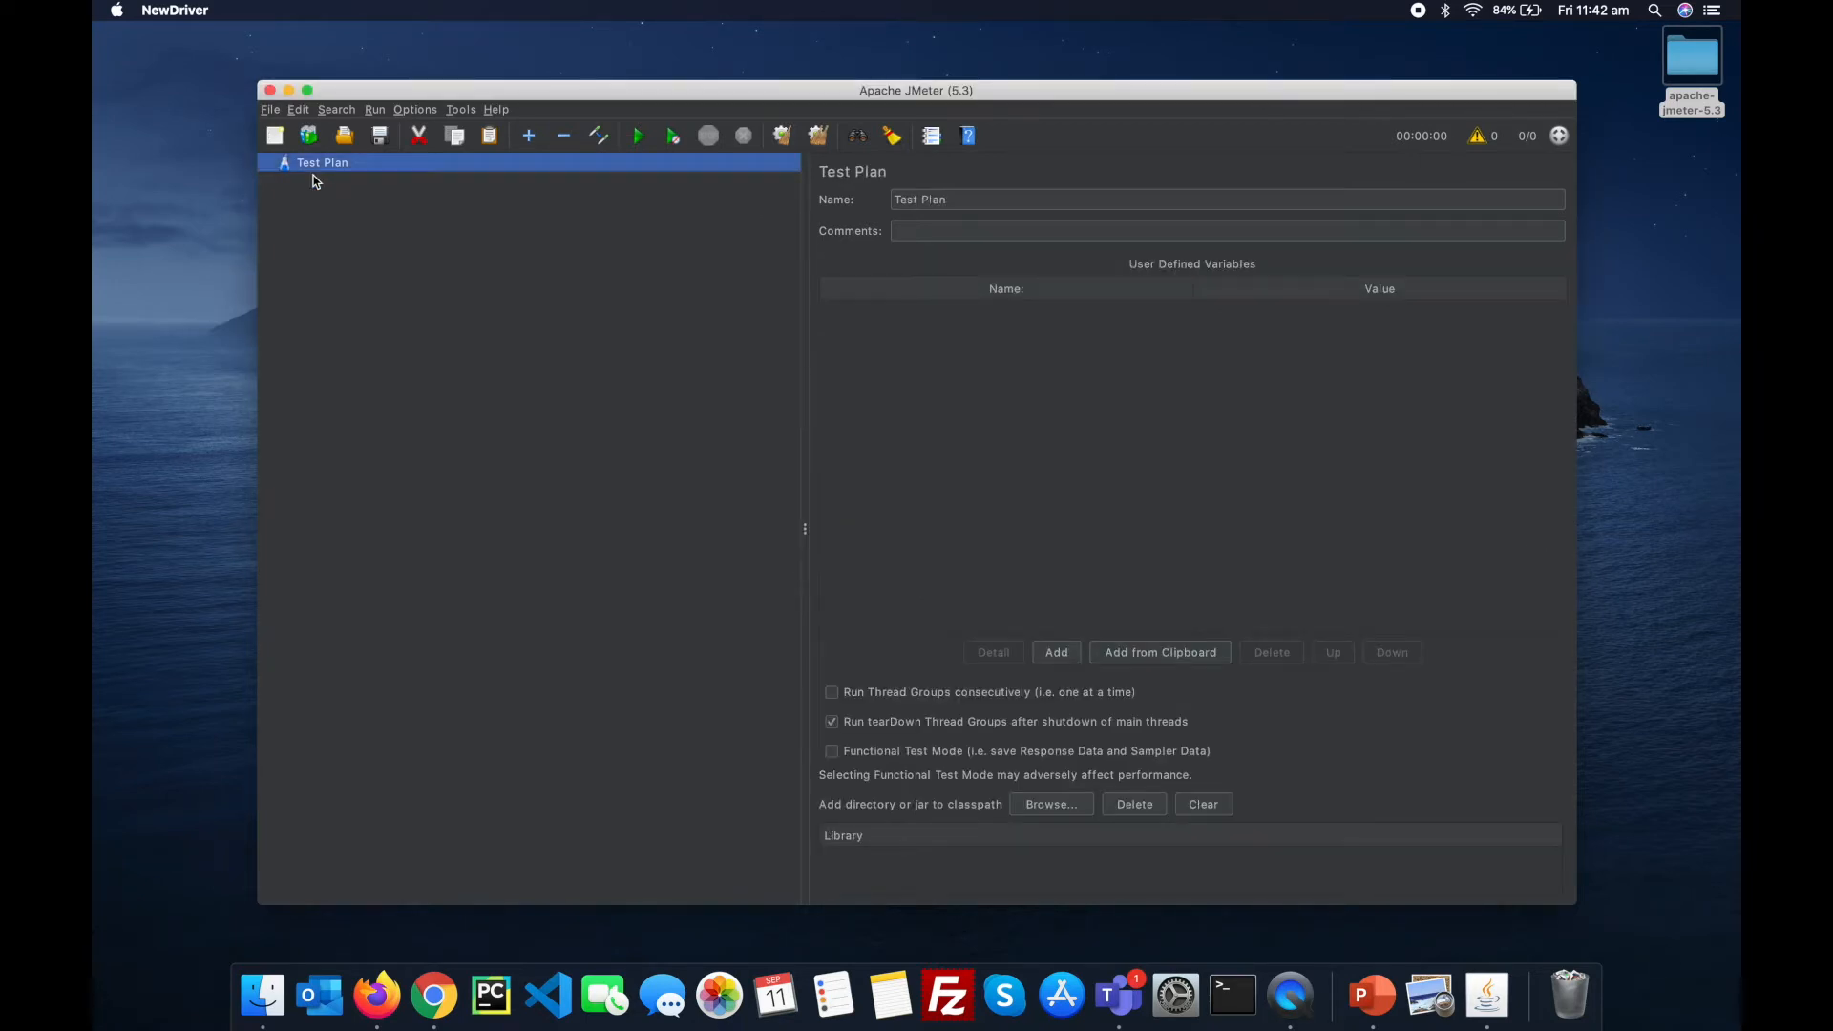
Step: Narrow the test plan tree, and add an empty user-defined variable row and delete it again
{"action": "left_click_drag", "start_coordinate": [804, 246], "coordinate": [712, 241]}
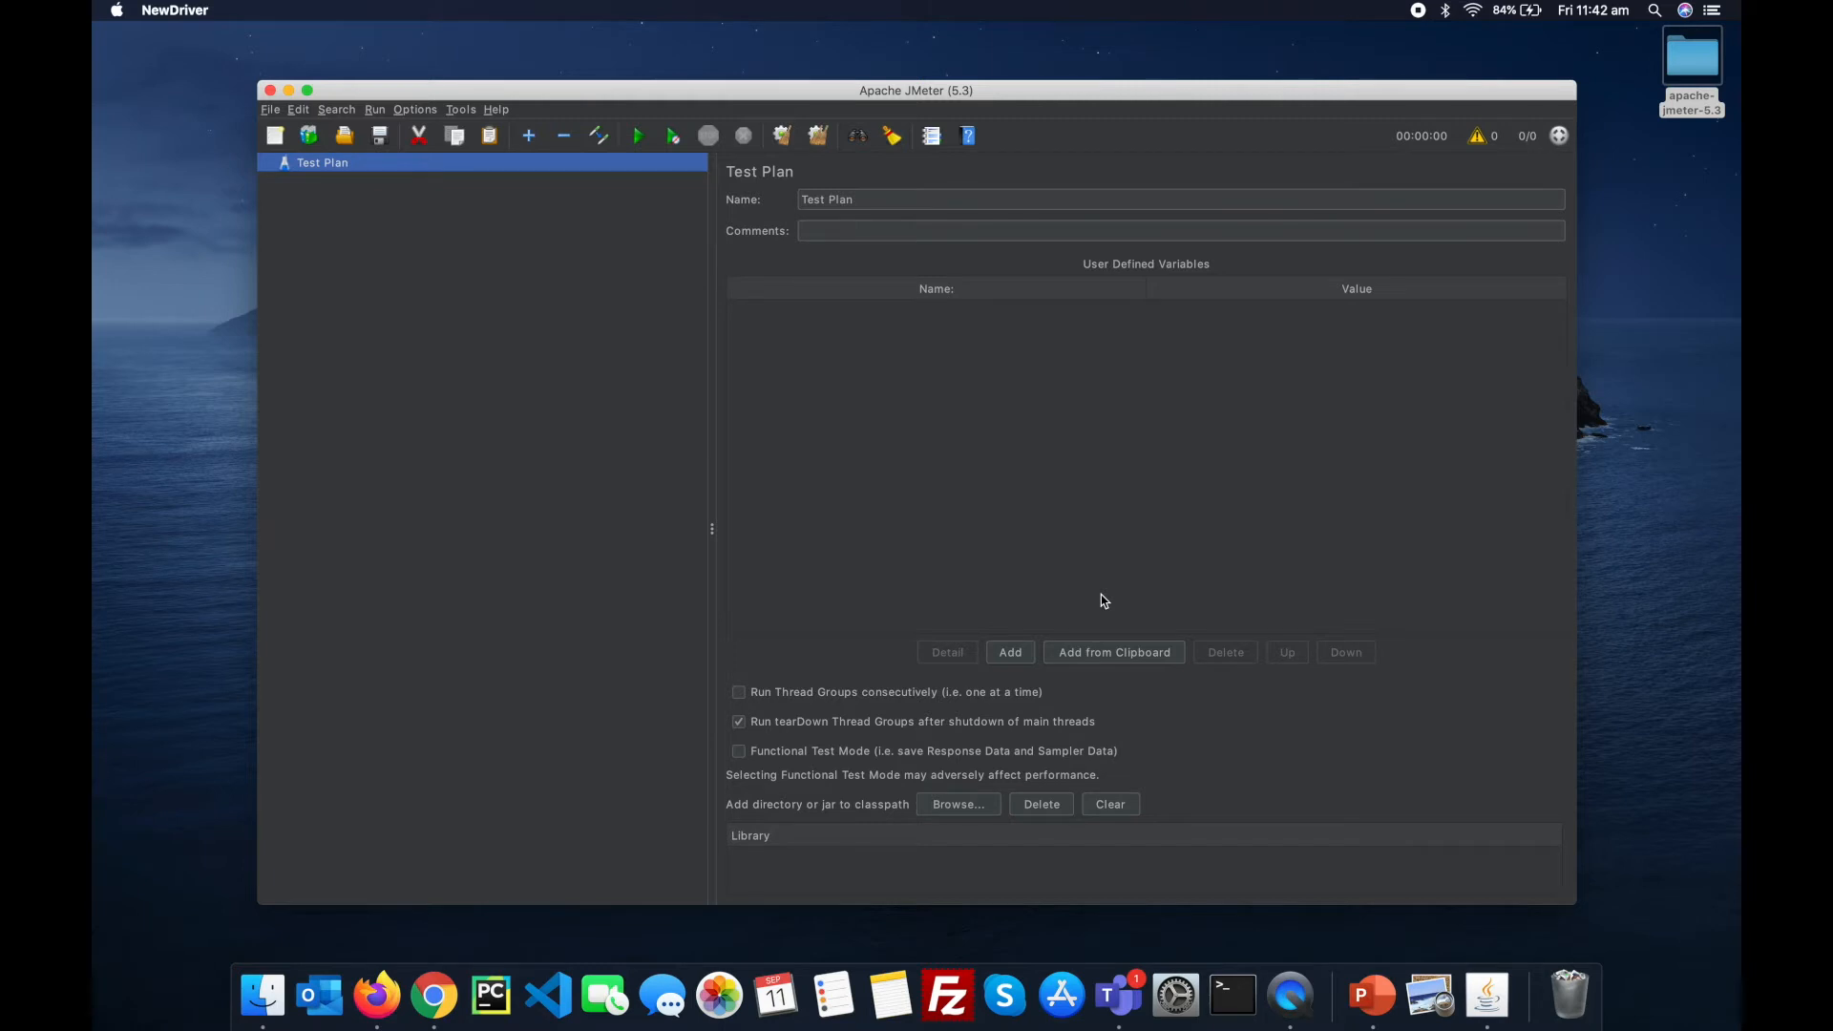
{"action": "left_click", "coordinate": [1020, 652]}
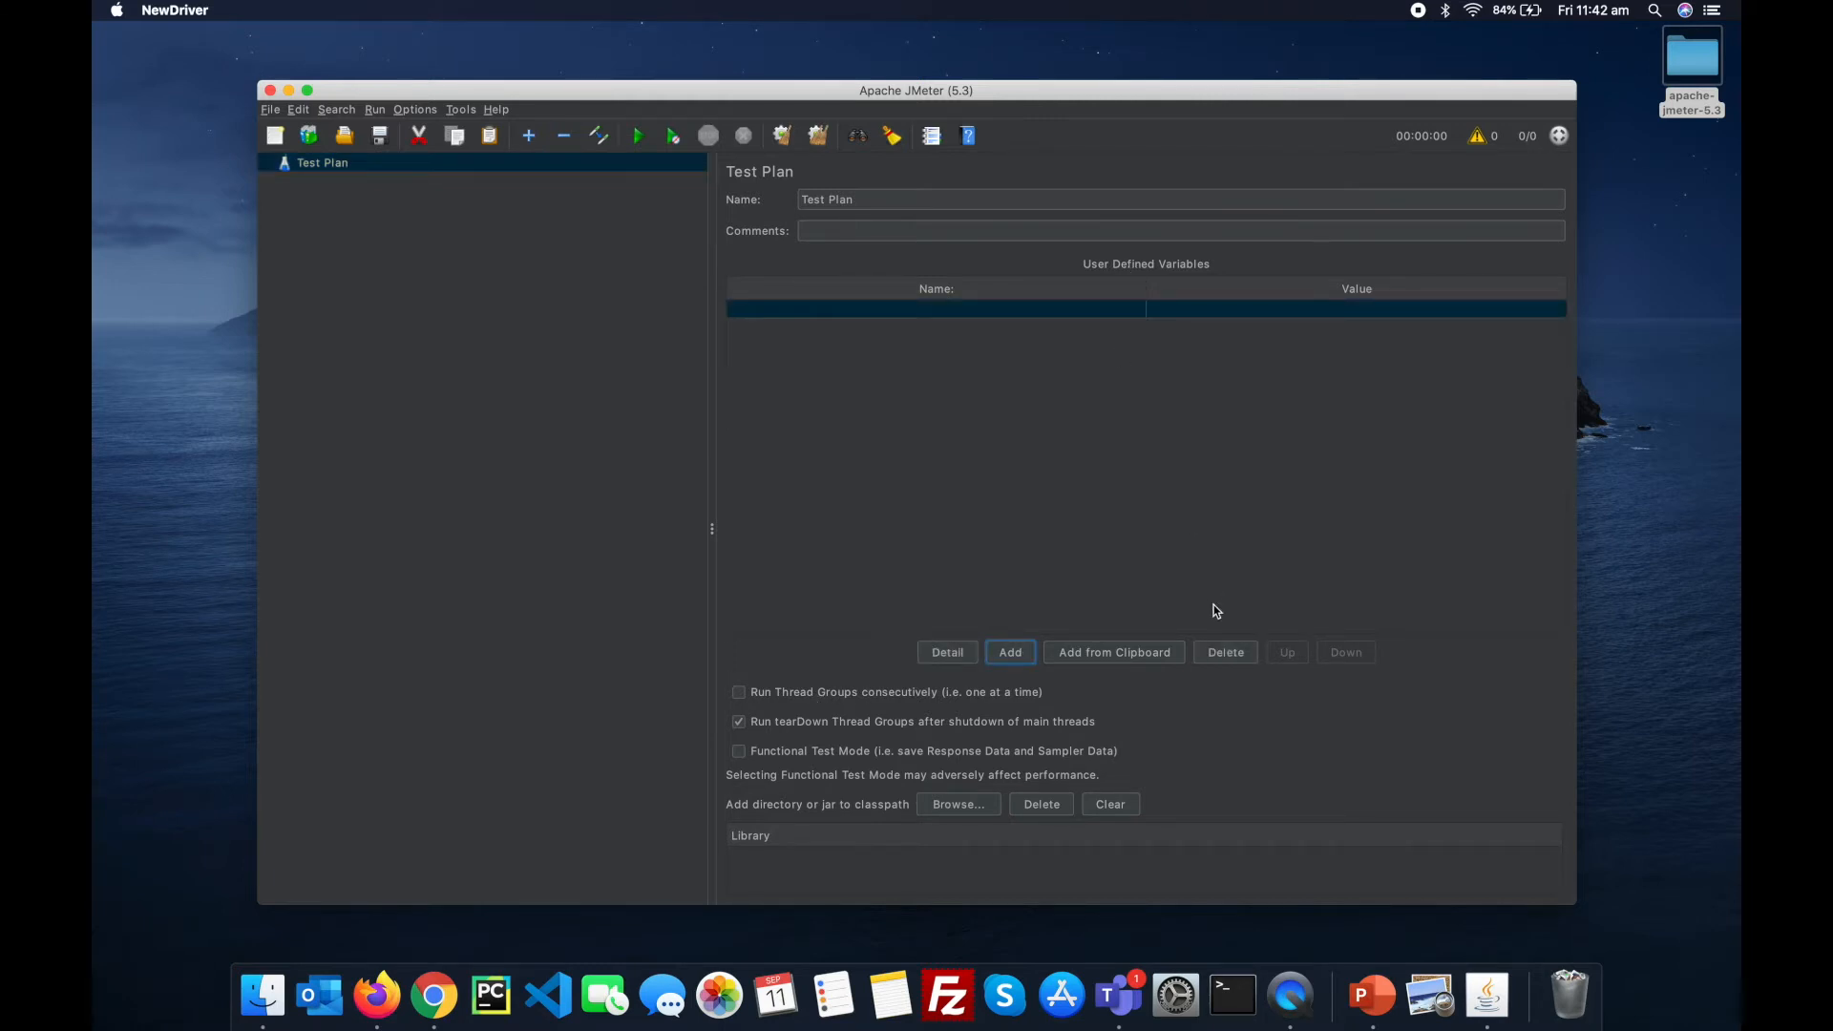
{"action": "left_click", "coordinate": [1226, 652]}
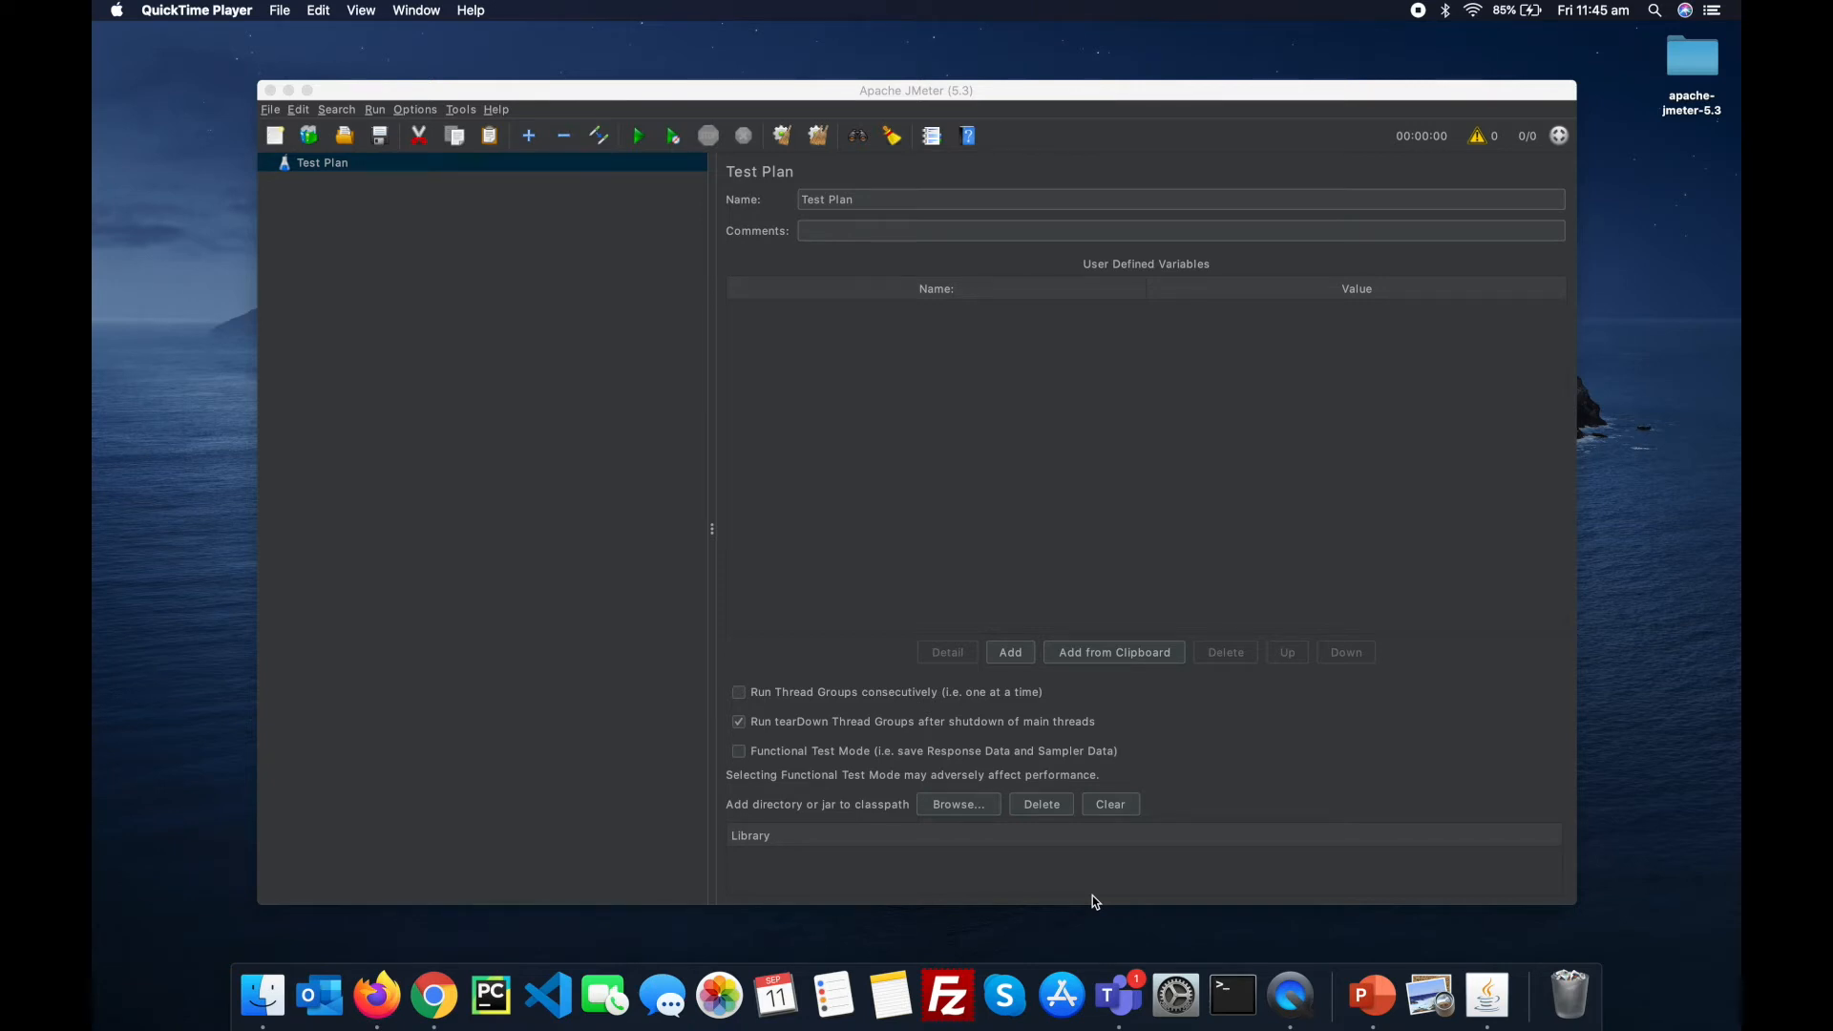
{"action": "right_click", "coordinate": [334, 163]}
{"action": "left_click", "coordinate": [328, 168]}
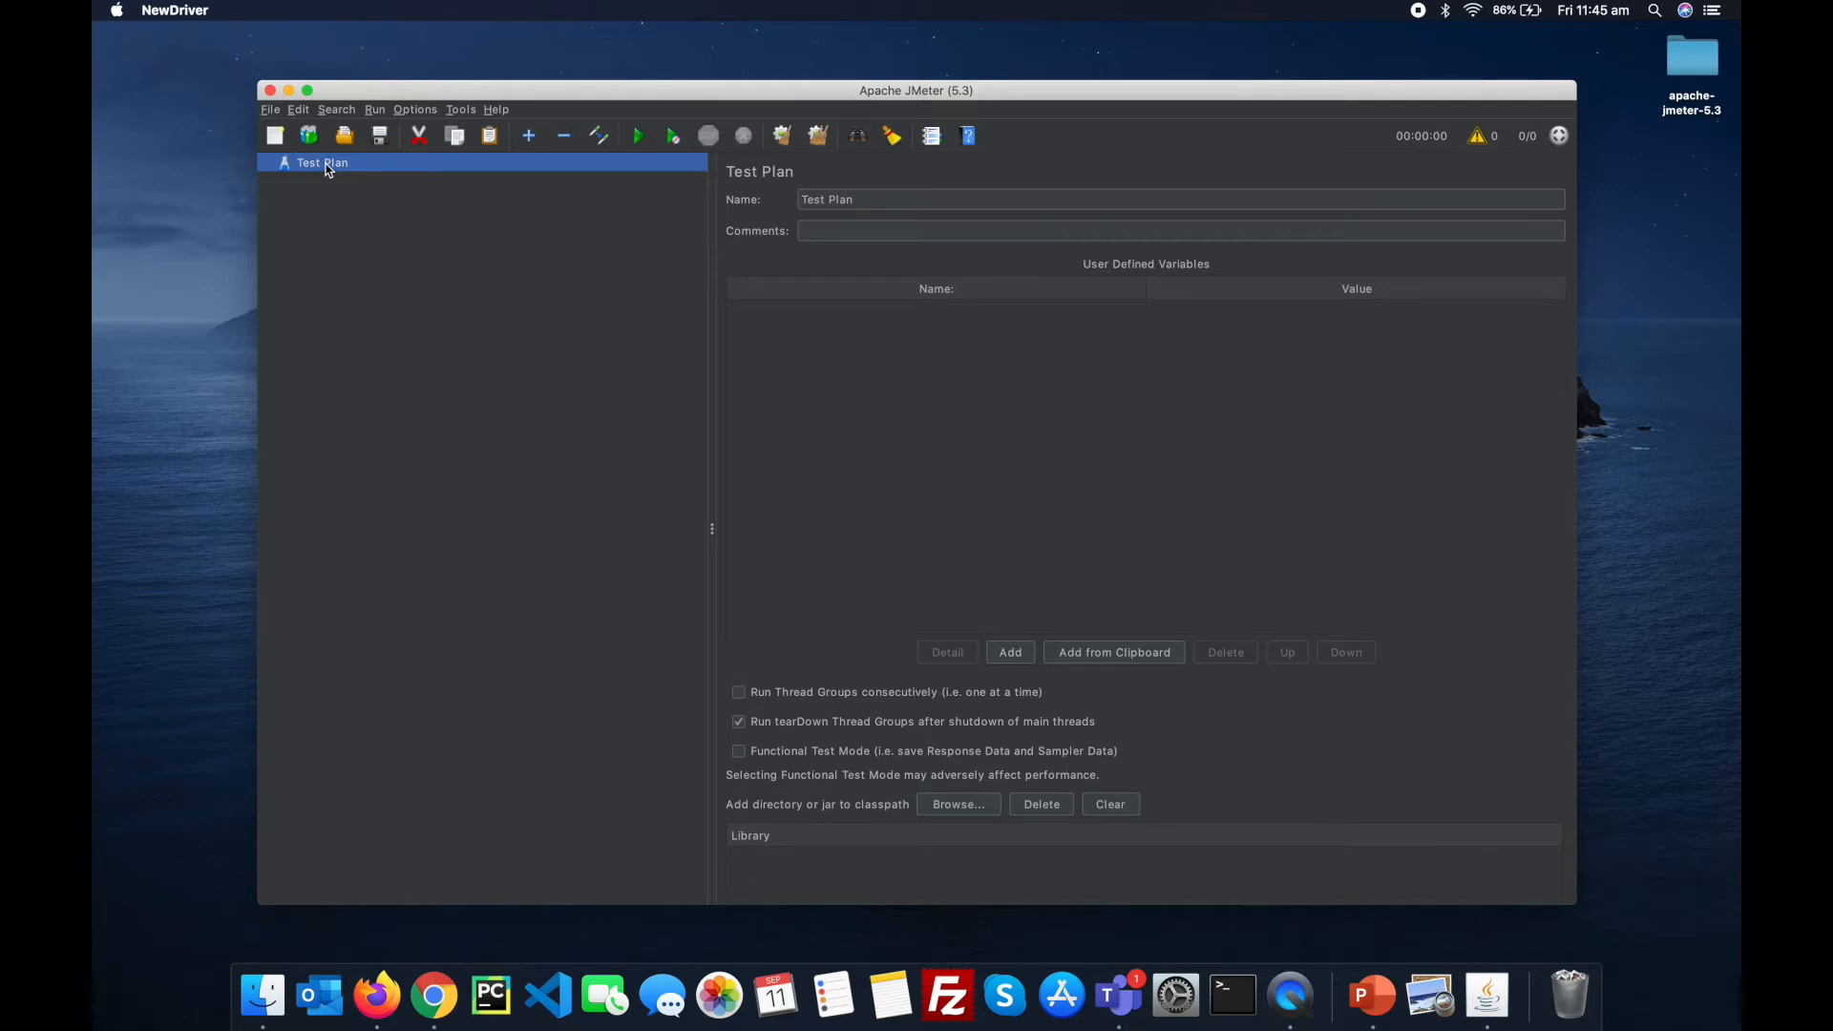
{"action": "right_click", "coordinate": [328, 168]}
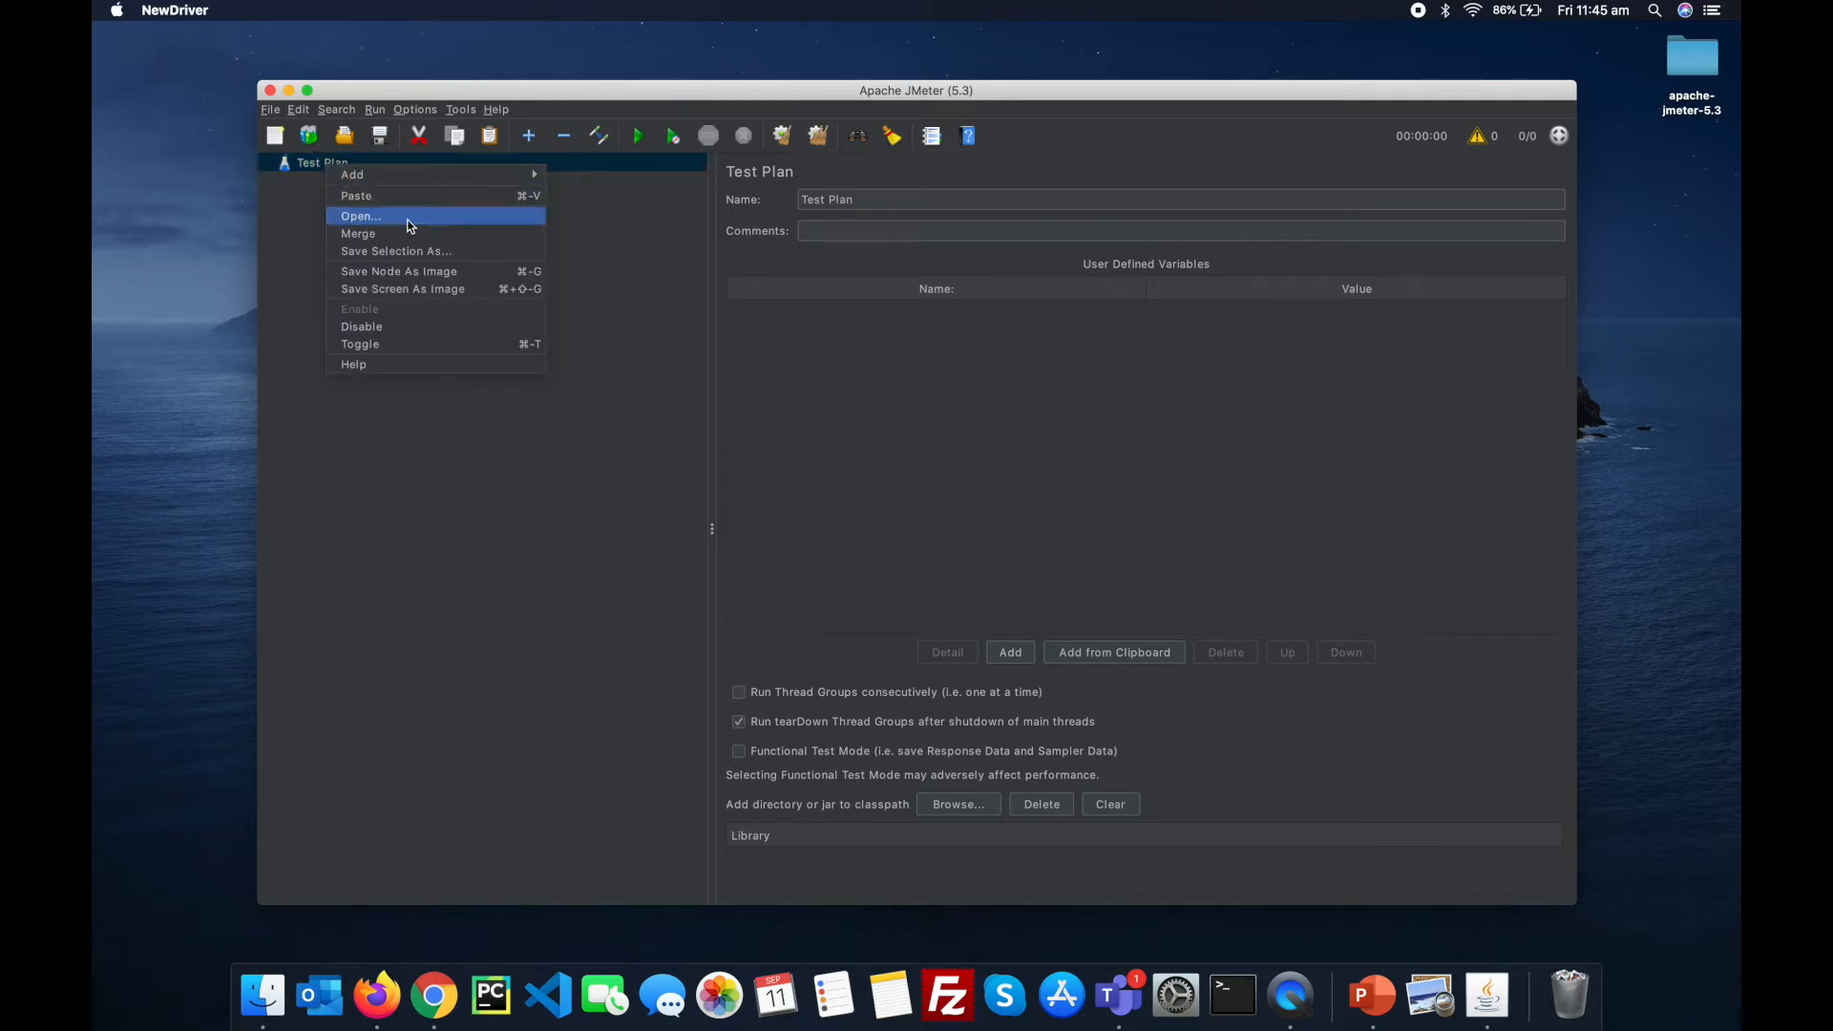
{"action": "left_click", "coordinate": [312, 198]}
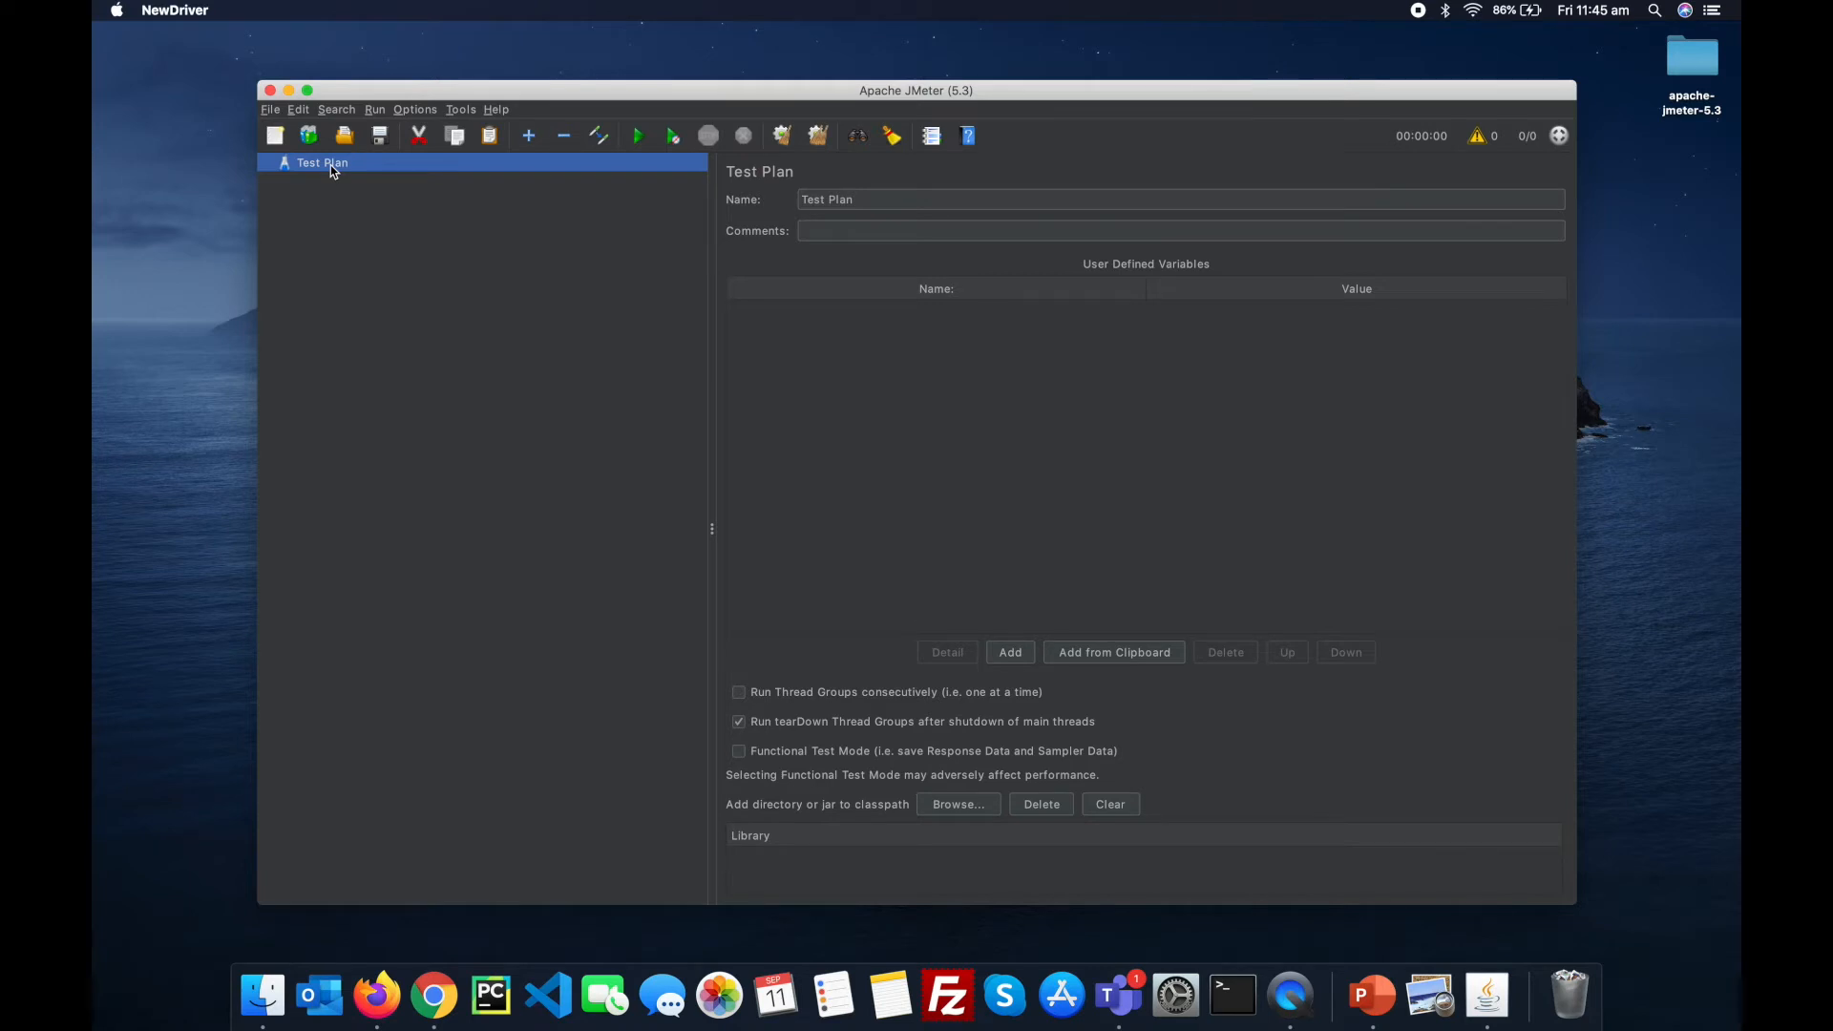
Step: Add a Thread Group to the Test Plan and set its number of threads (users) to 10
{"action": "right_click", "coordinate": [330, 164]}
{"action": "mouse_move", "coordinate": [511, 172]}
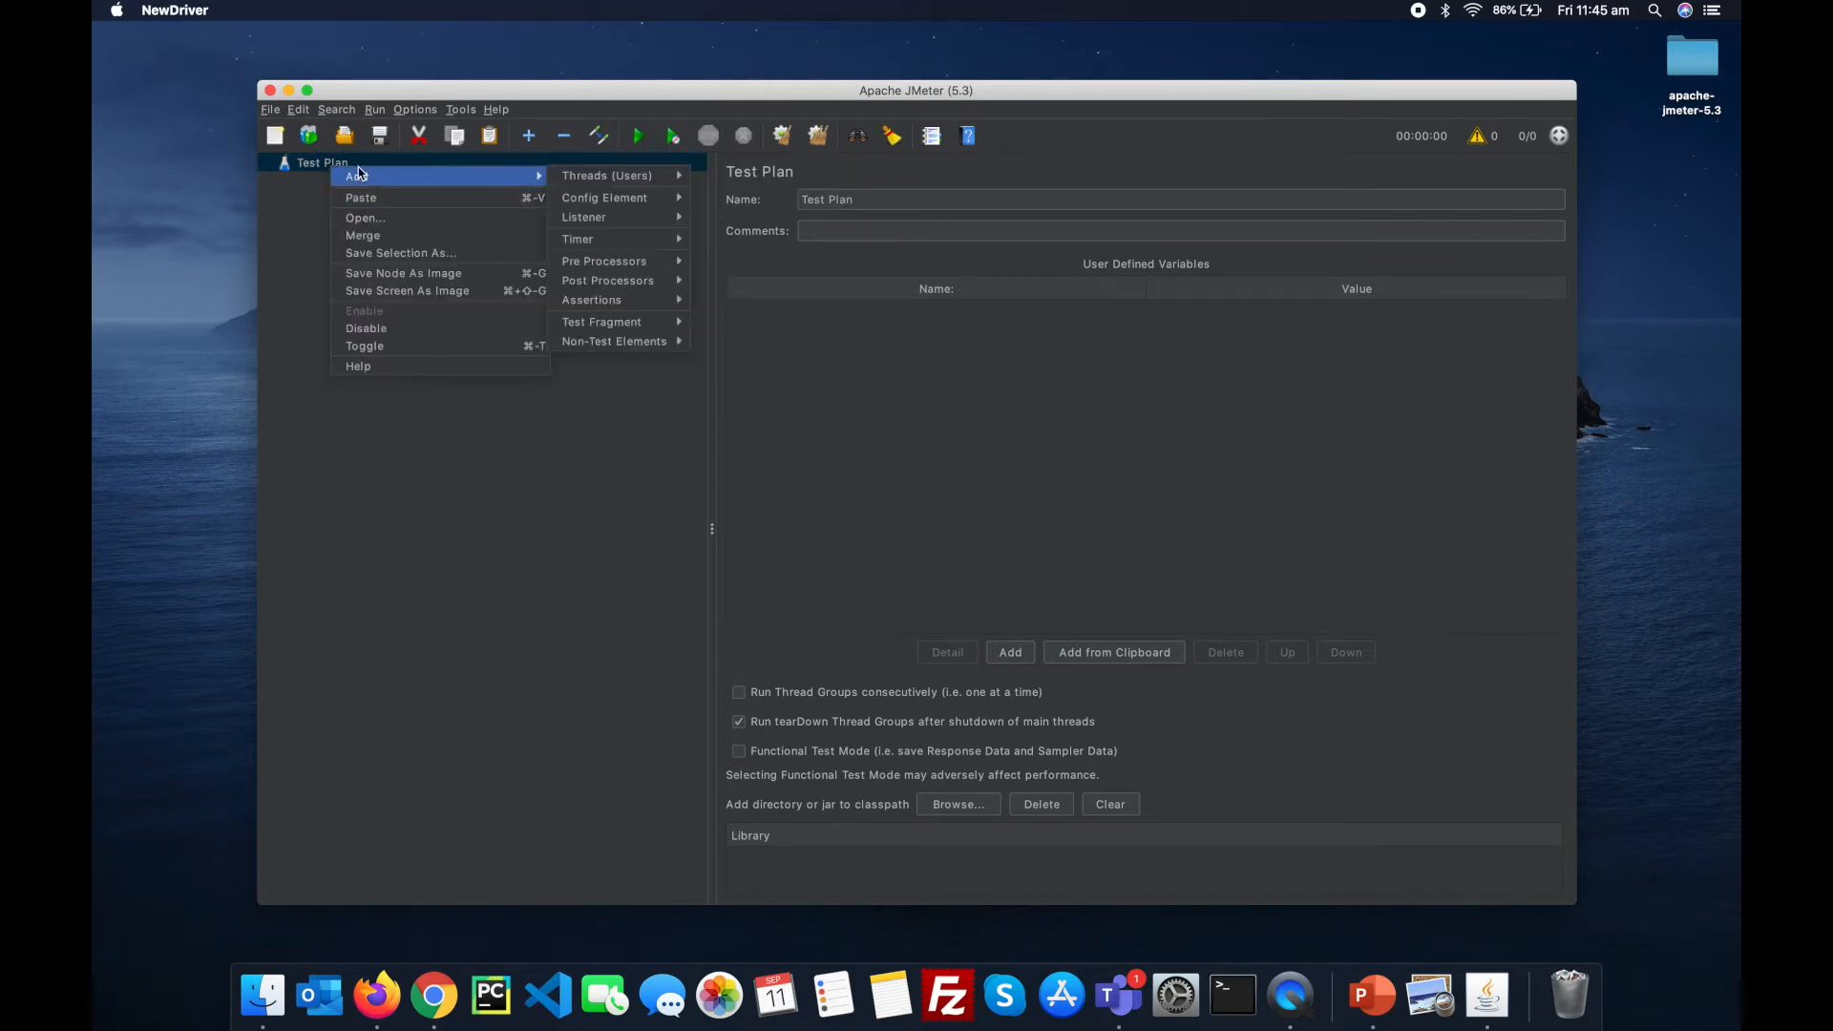
{"action": "mouse_move", "coordinate": [610, 180]}
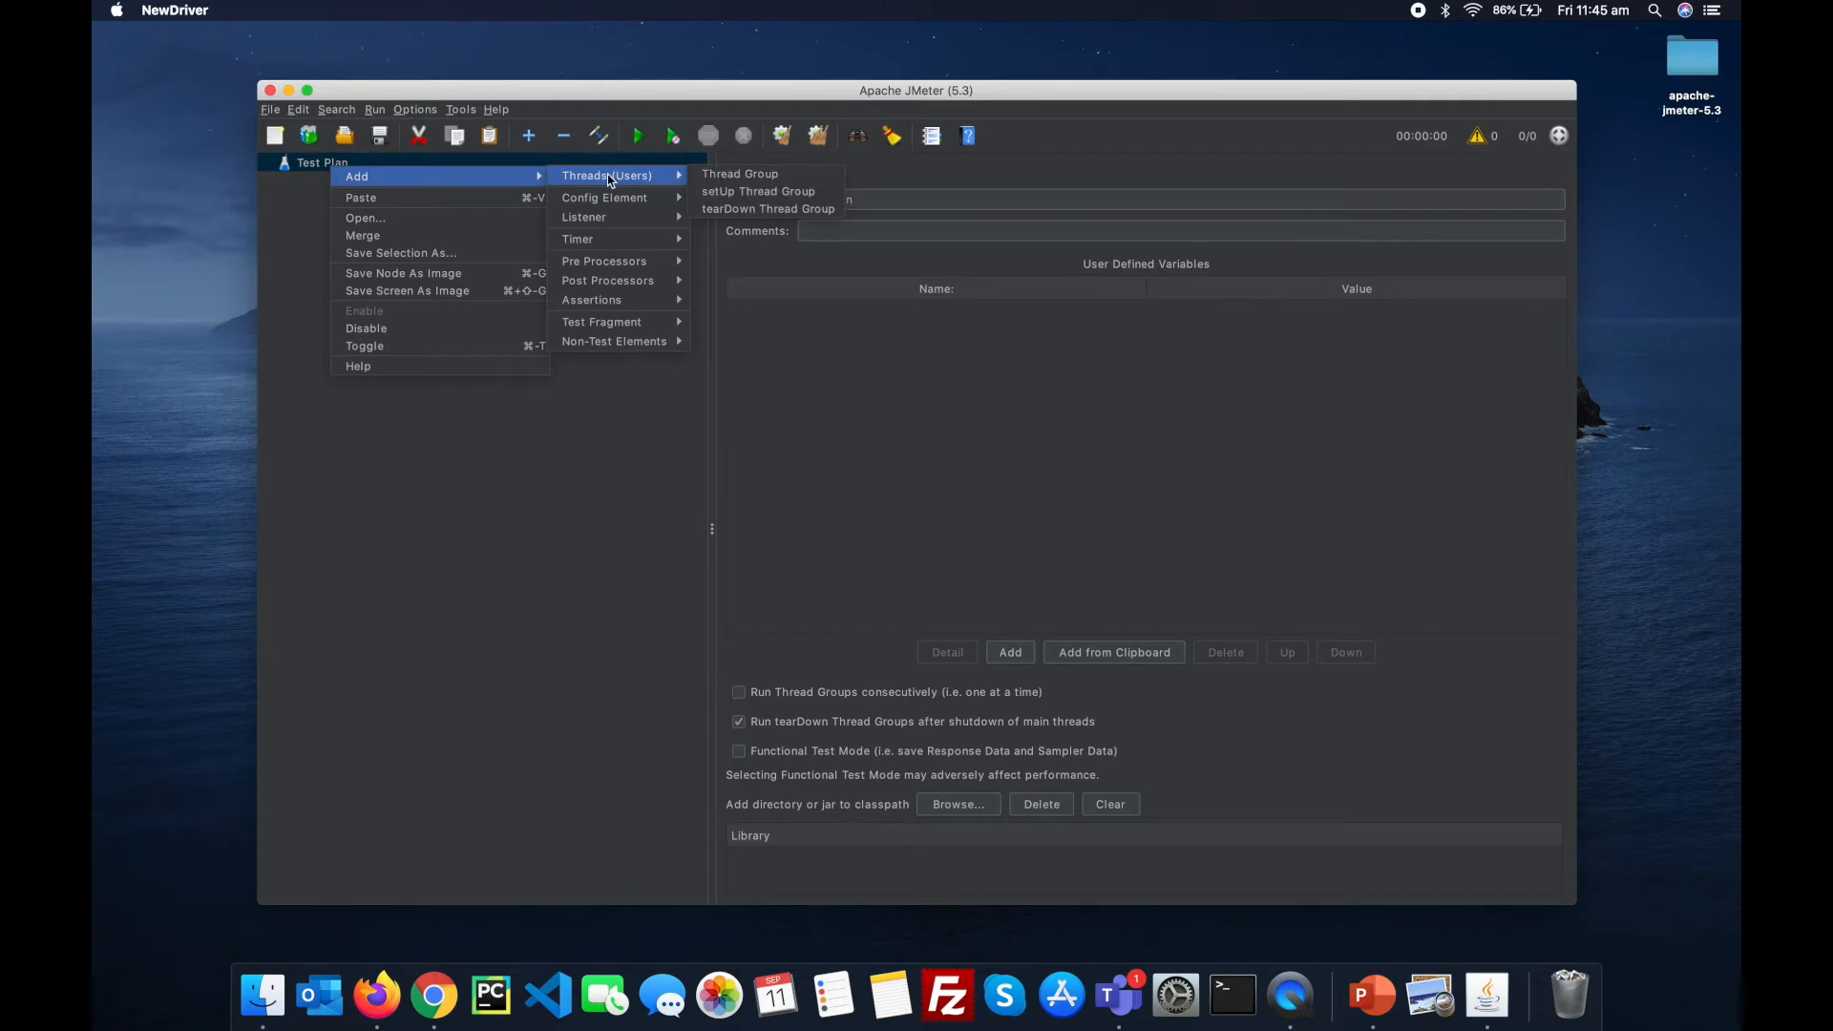
{"action": "left_click", "coordinate": [717, 178]}
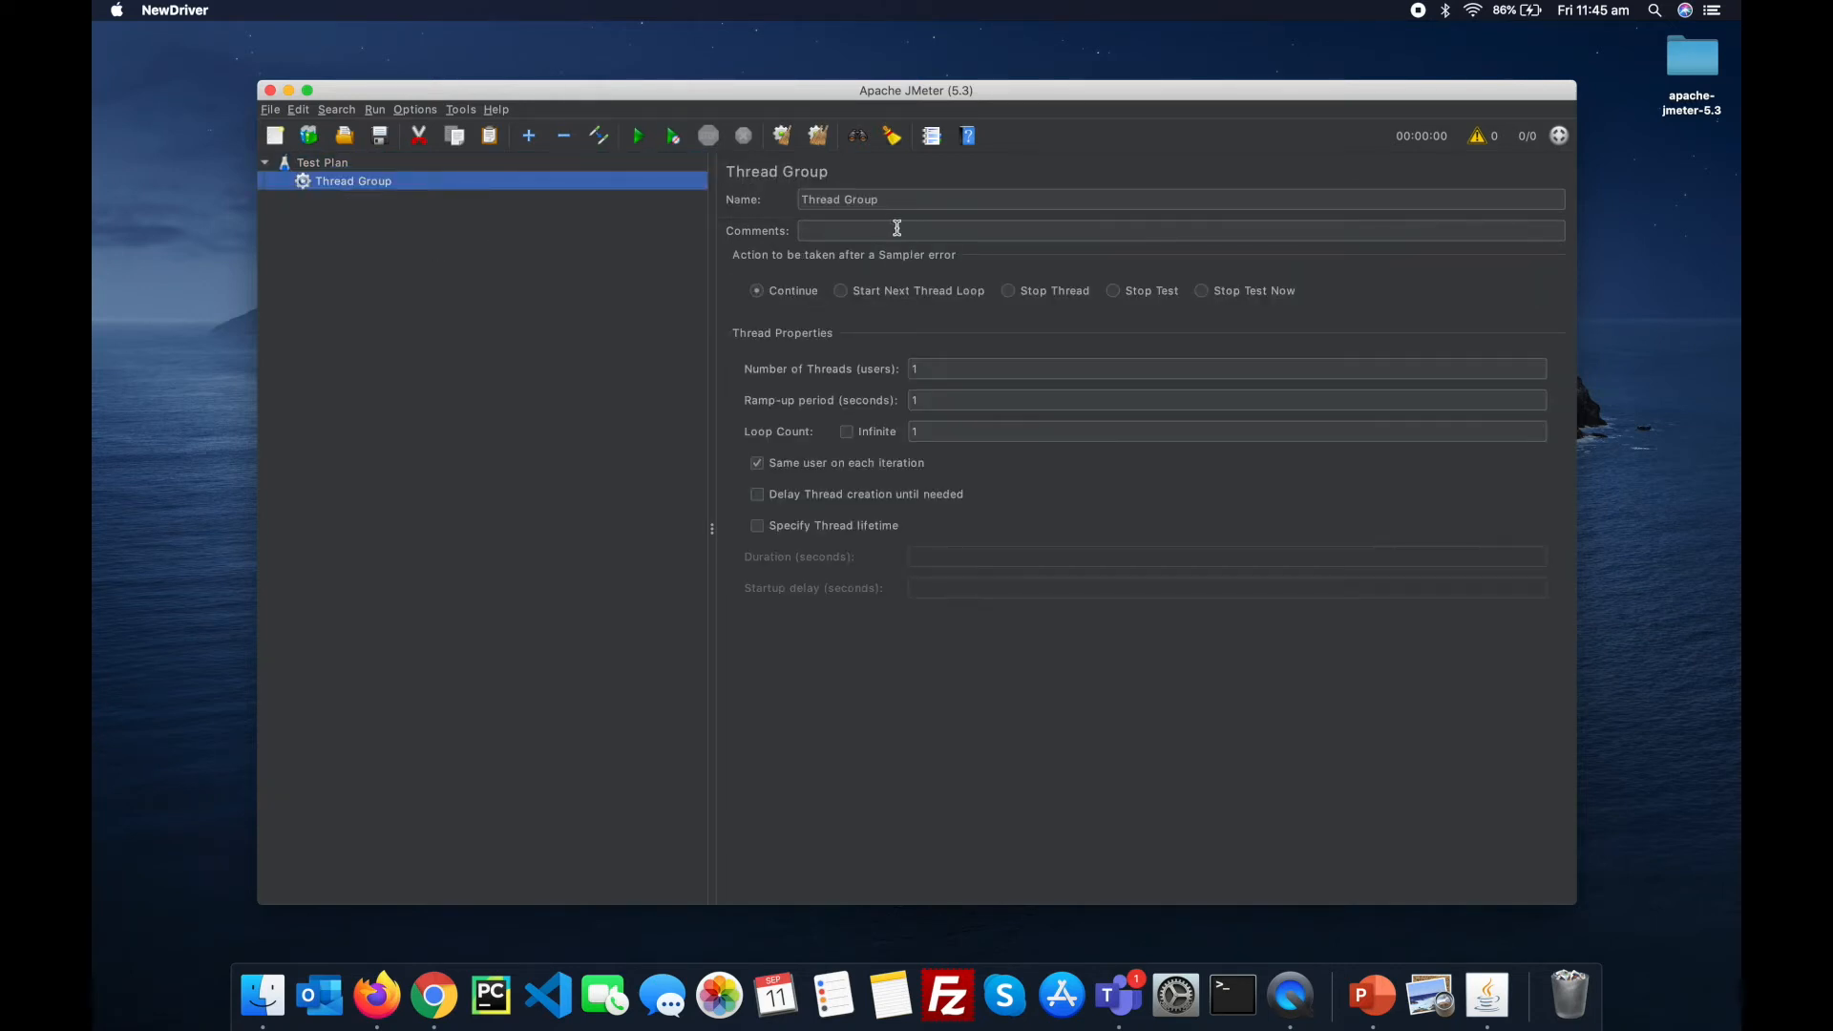
{"action": "left_click", "coordinate": [948, 372]}
{"action": "type", "text": "0"}
Step: Set the Thread Group's ramp-up period to 10 seconds
{"action": "left_click", "coordinate": [941, 398]}
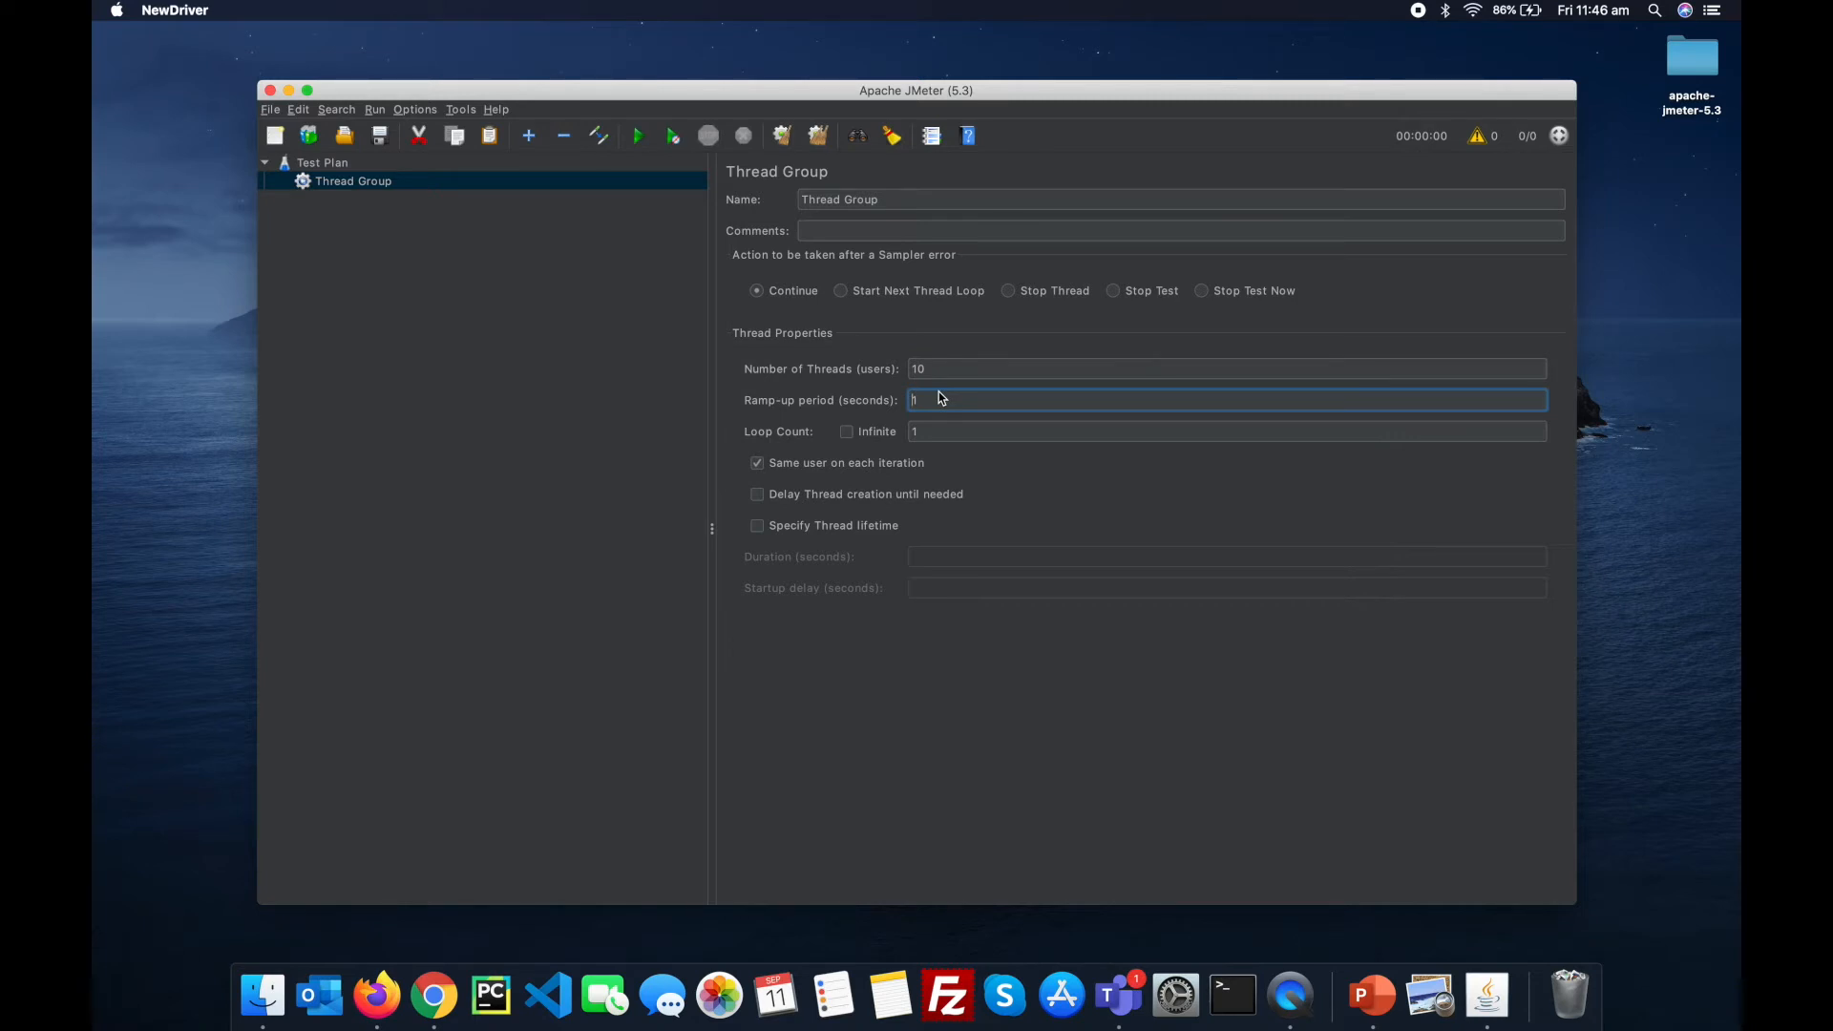
{"action": "key", "text": "BackSpace"}
{"action": "type", "text": "0"}
{"action": "key", "text": "BackSpace"}
{"action": "type", "text": "10"}
{"action": "left_click", "coordinate": [943, 372]}
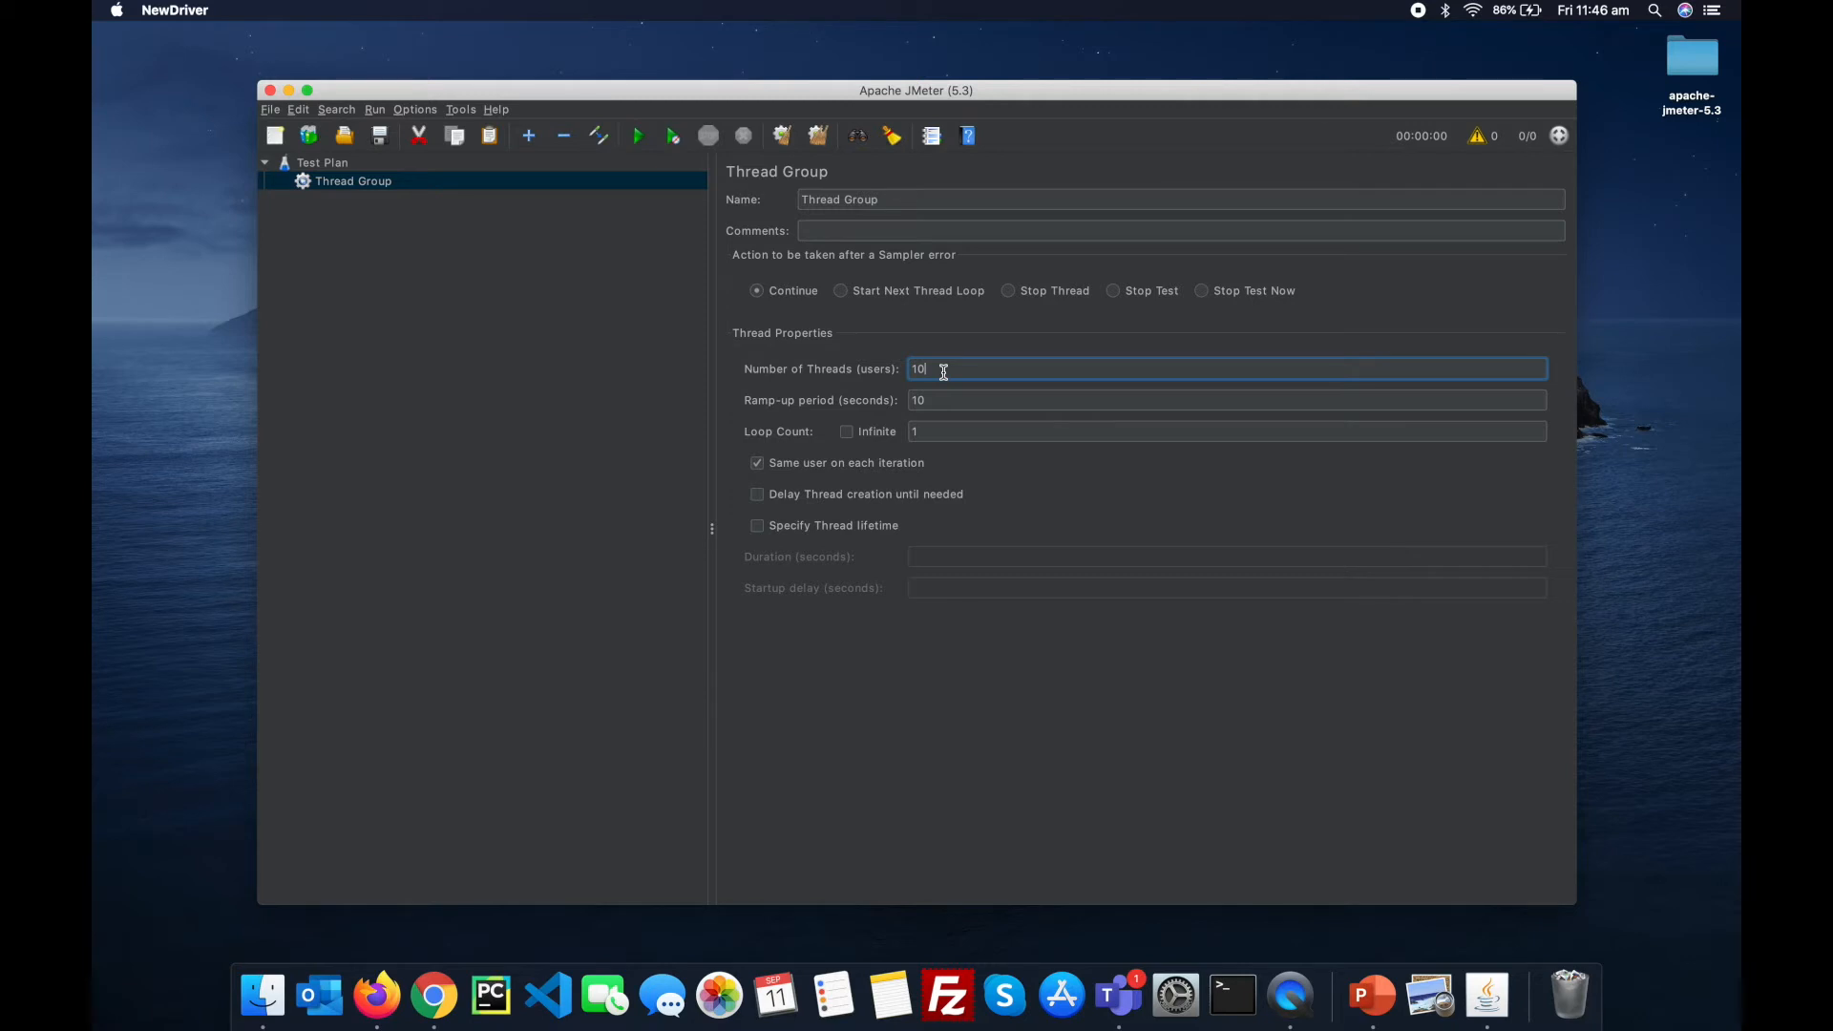
Step: Set the Thread Group's ramp-up period to 5 seconds
{"action": "left_click", "coordinate": [933, 399]}
{"action": "key", "text": "BackSpace"}
{"action": "key", "text": "BackSpace"}
{"action": "type", "text": "5"}
{"action": "left_click", "coordinate": [552, 466]}
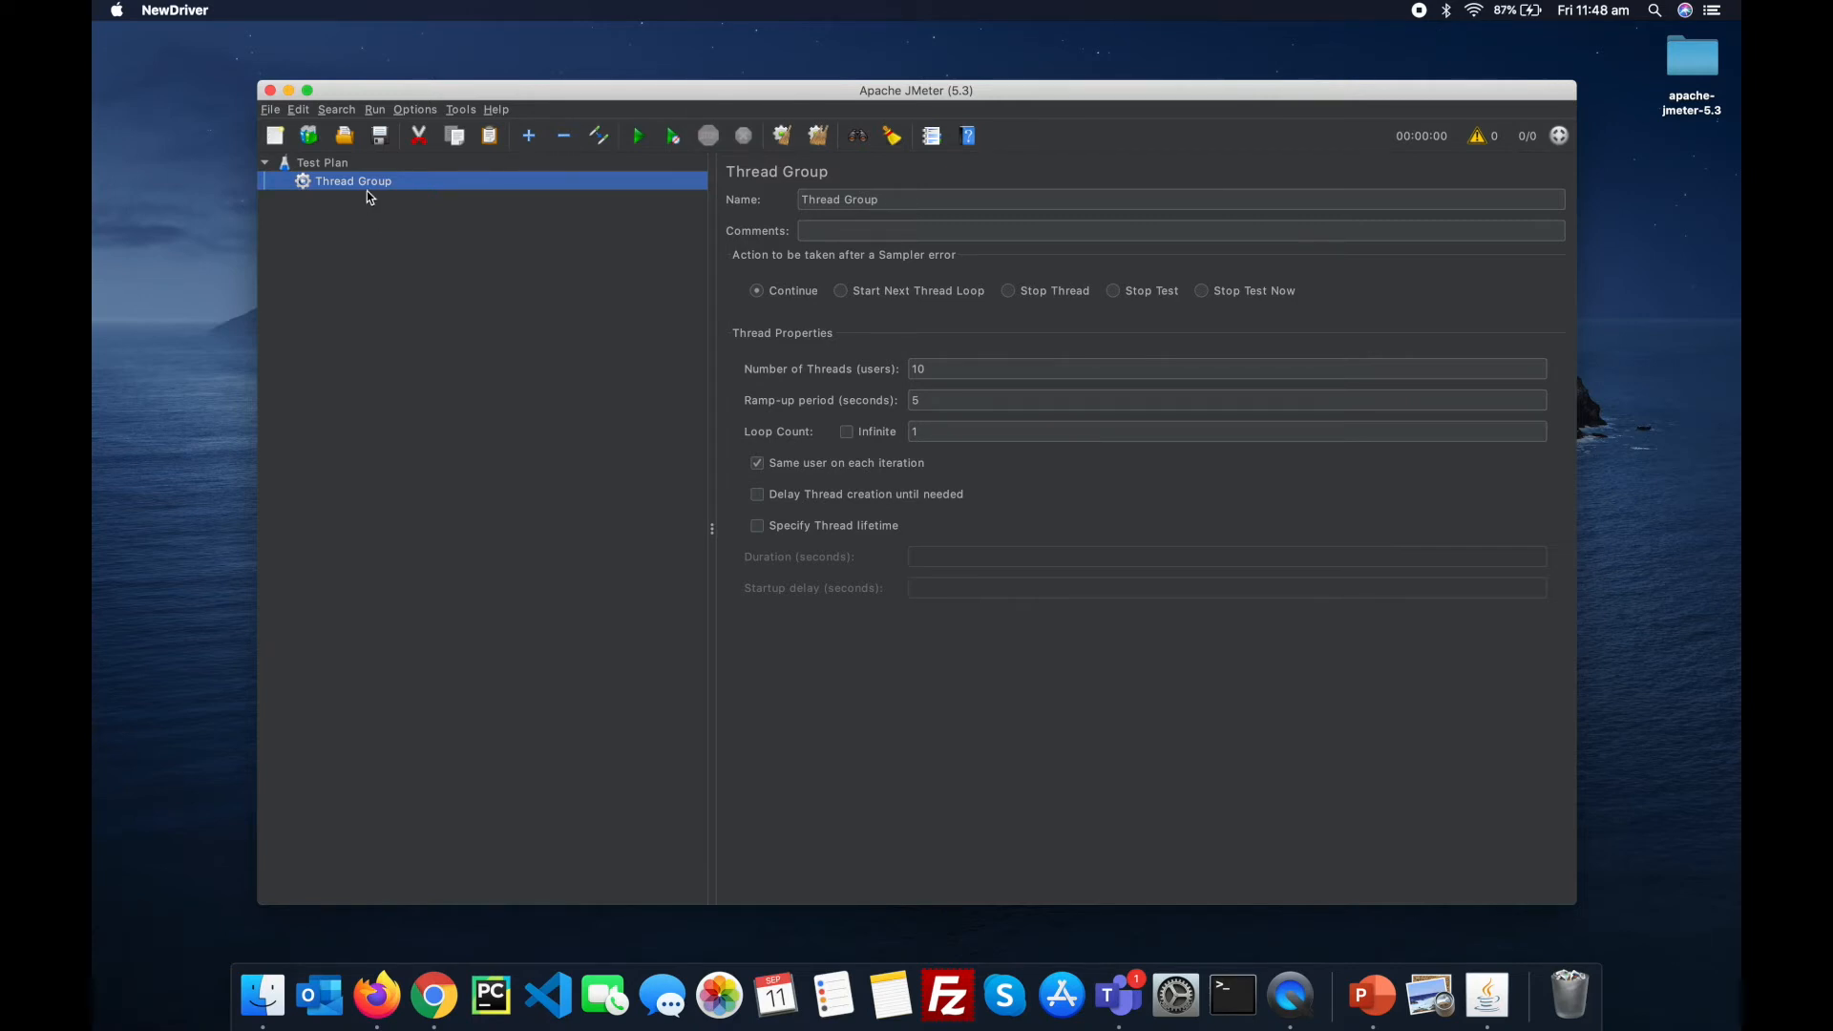
Step: Add an HTTP Request sampler to the Thread Group
{"action": "right_click", "coordinate": [363, 190]}
{"action": "mouse_move", "coordinate": [376, 196]}
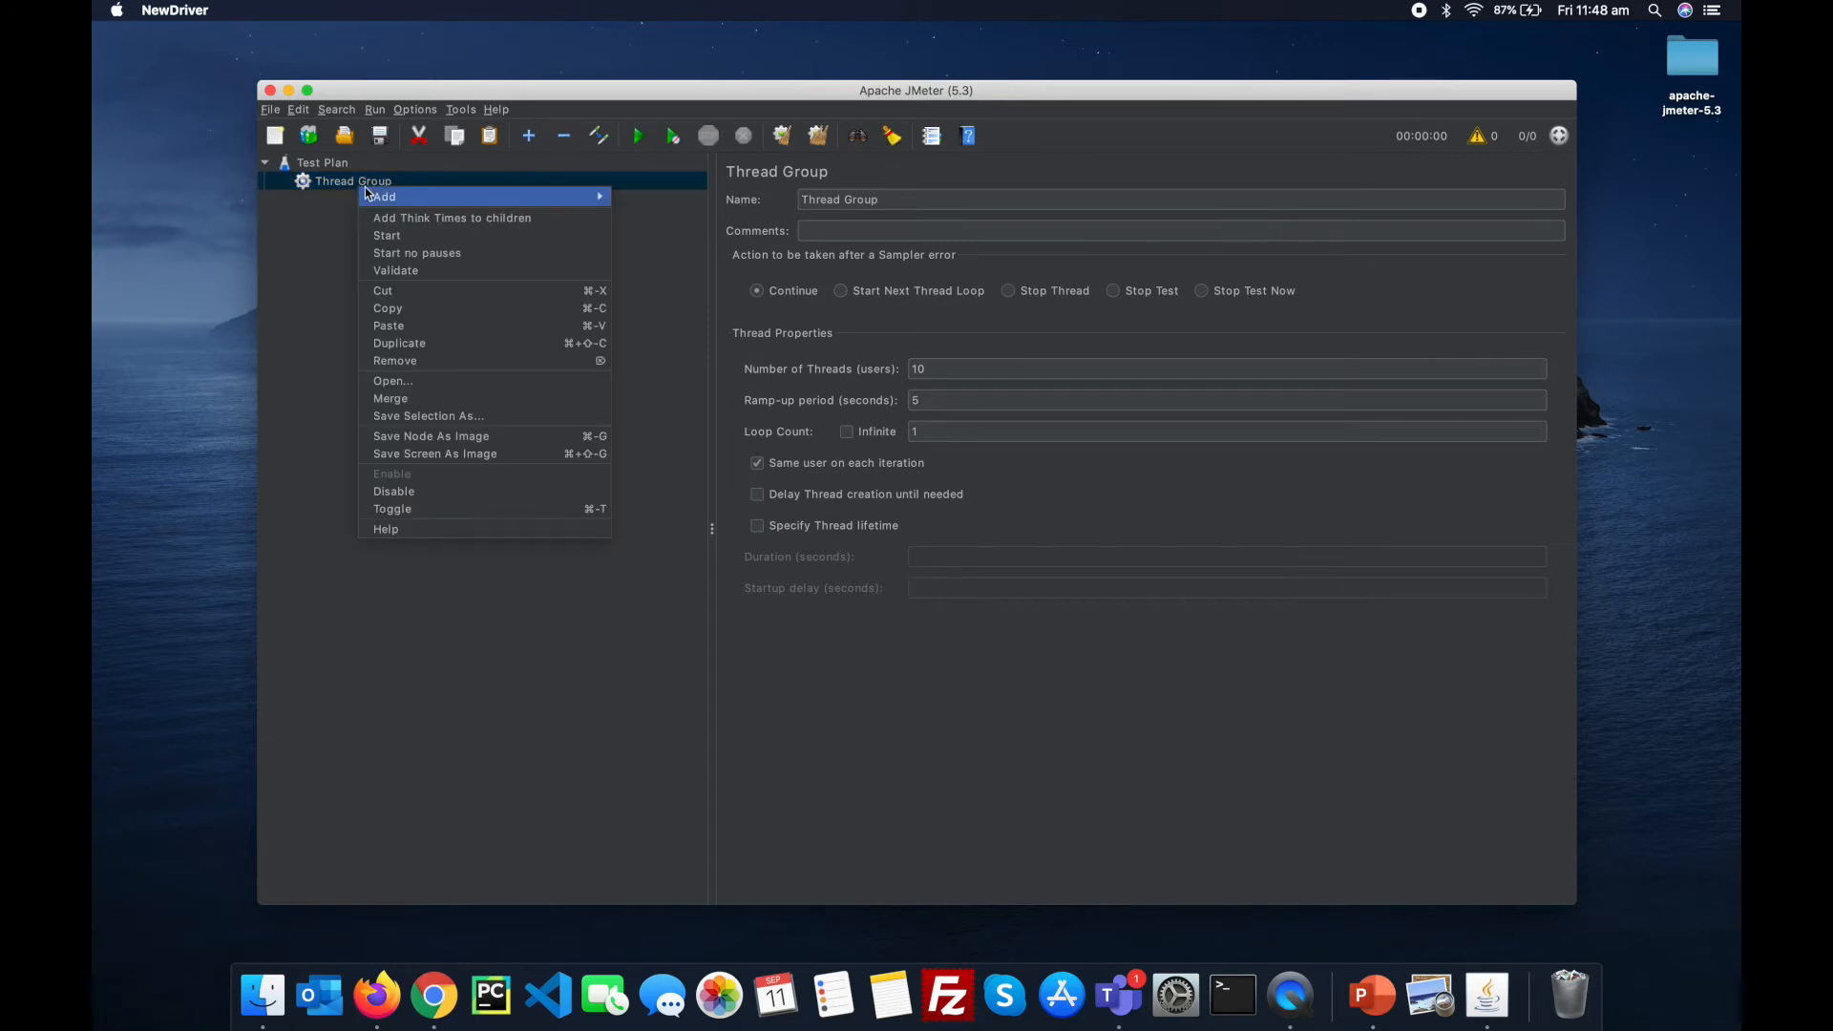
{"action": "mouse_move", "coordinate": [635, 205]}
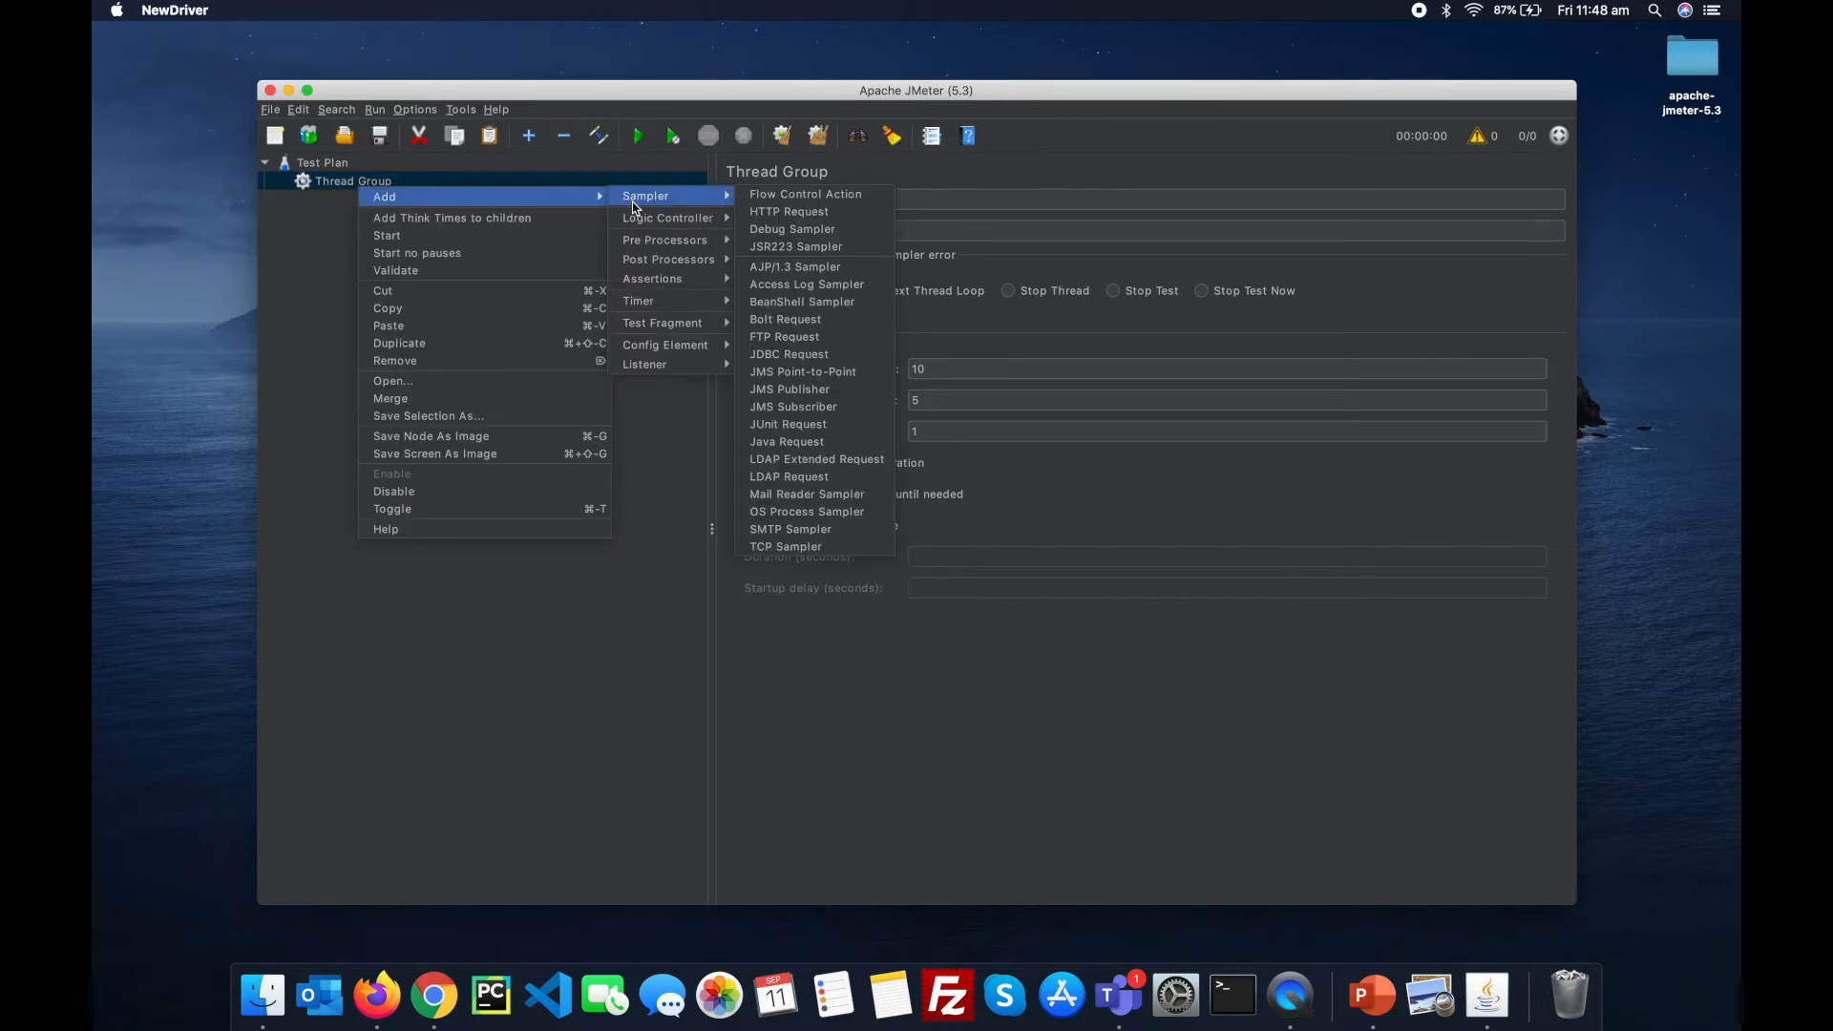
{"action": "left_click", "coordinate": [770, 216]}
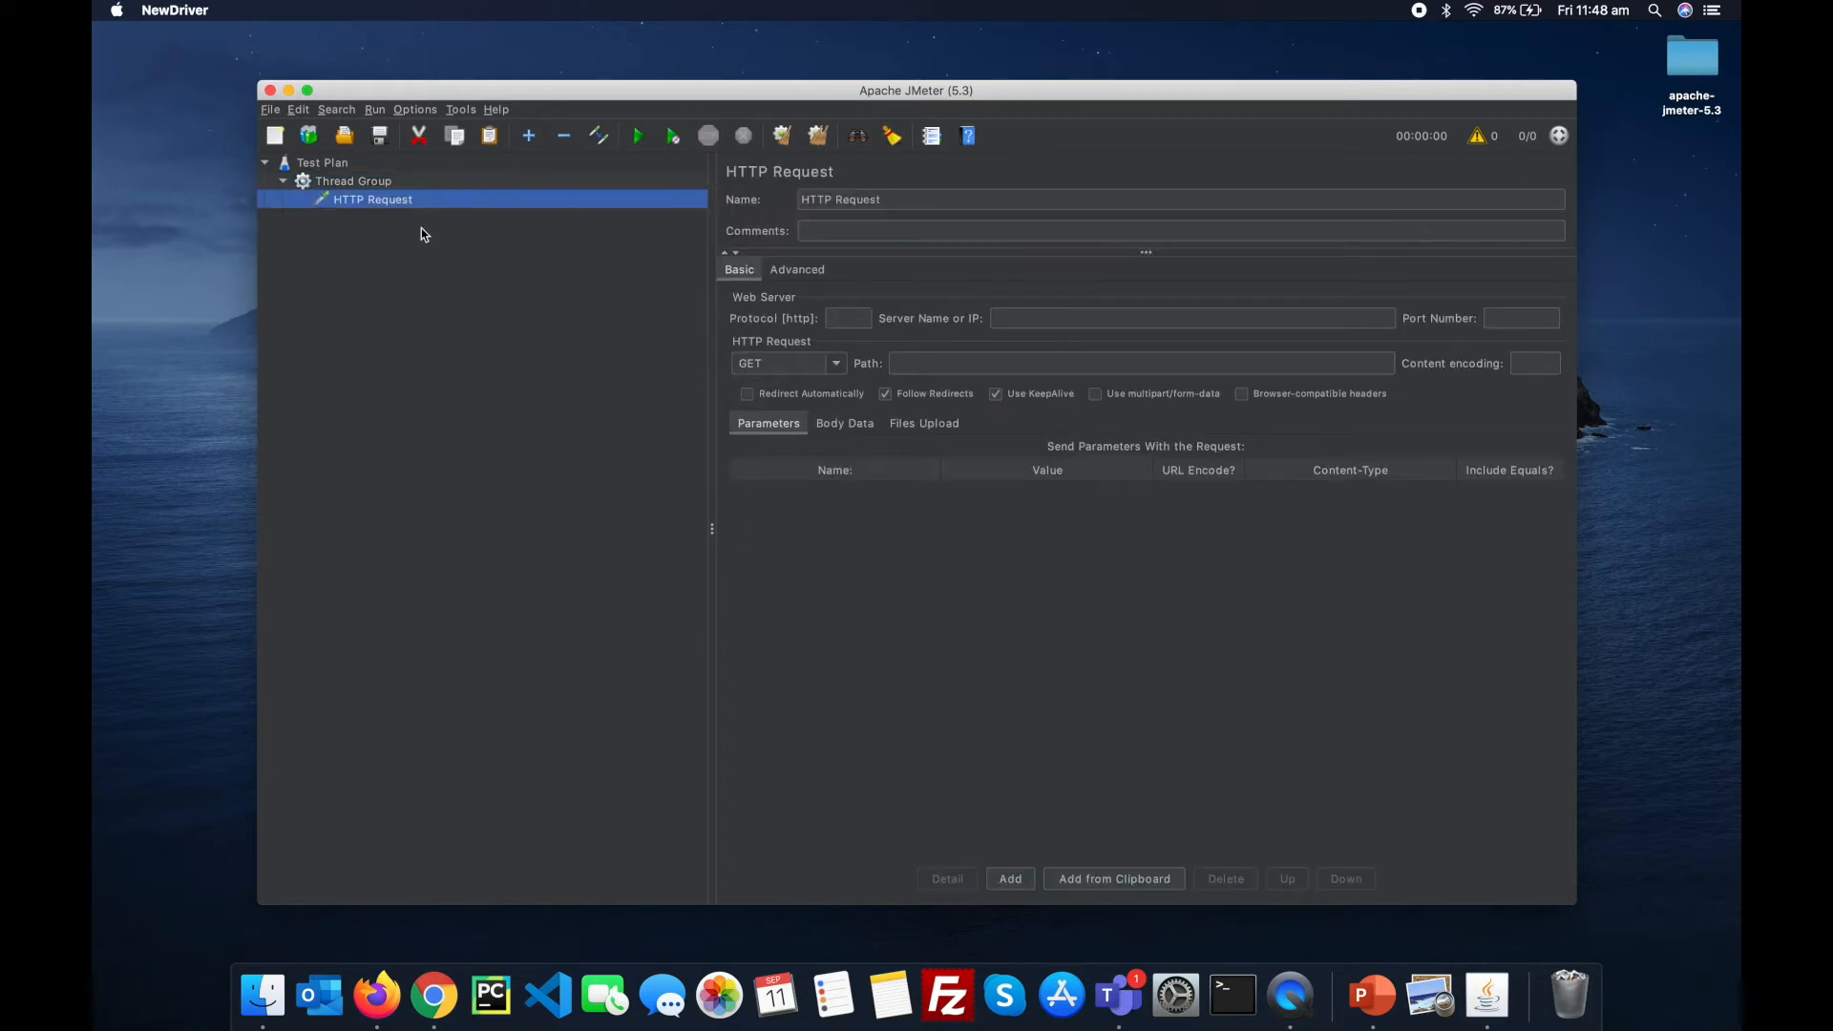
Step: Switch to Chrome, copy the open page's web address and close the page
{"action": "left_click", "coordinate": [434, 996]}
{"action": "left_click", "coordinate": [270, 114]}
{"action": "left_click", "coordinate": [398, 96]}
{"action": "key", "text": "super+c"}
{"action": "key", "text": "super+w"}
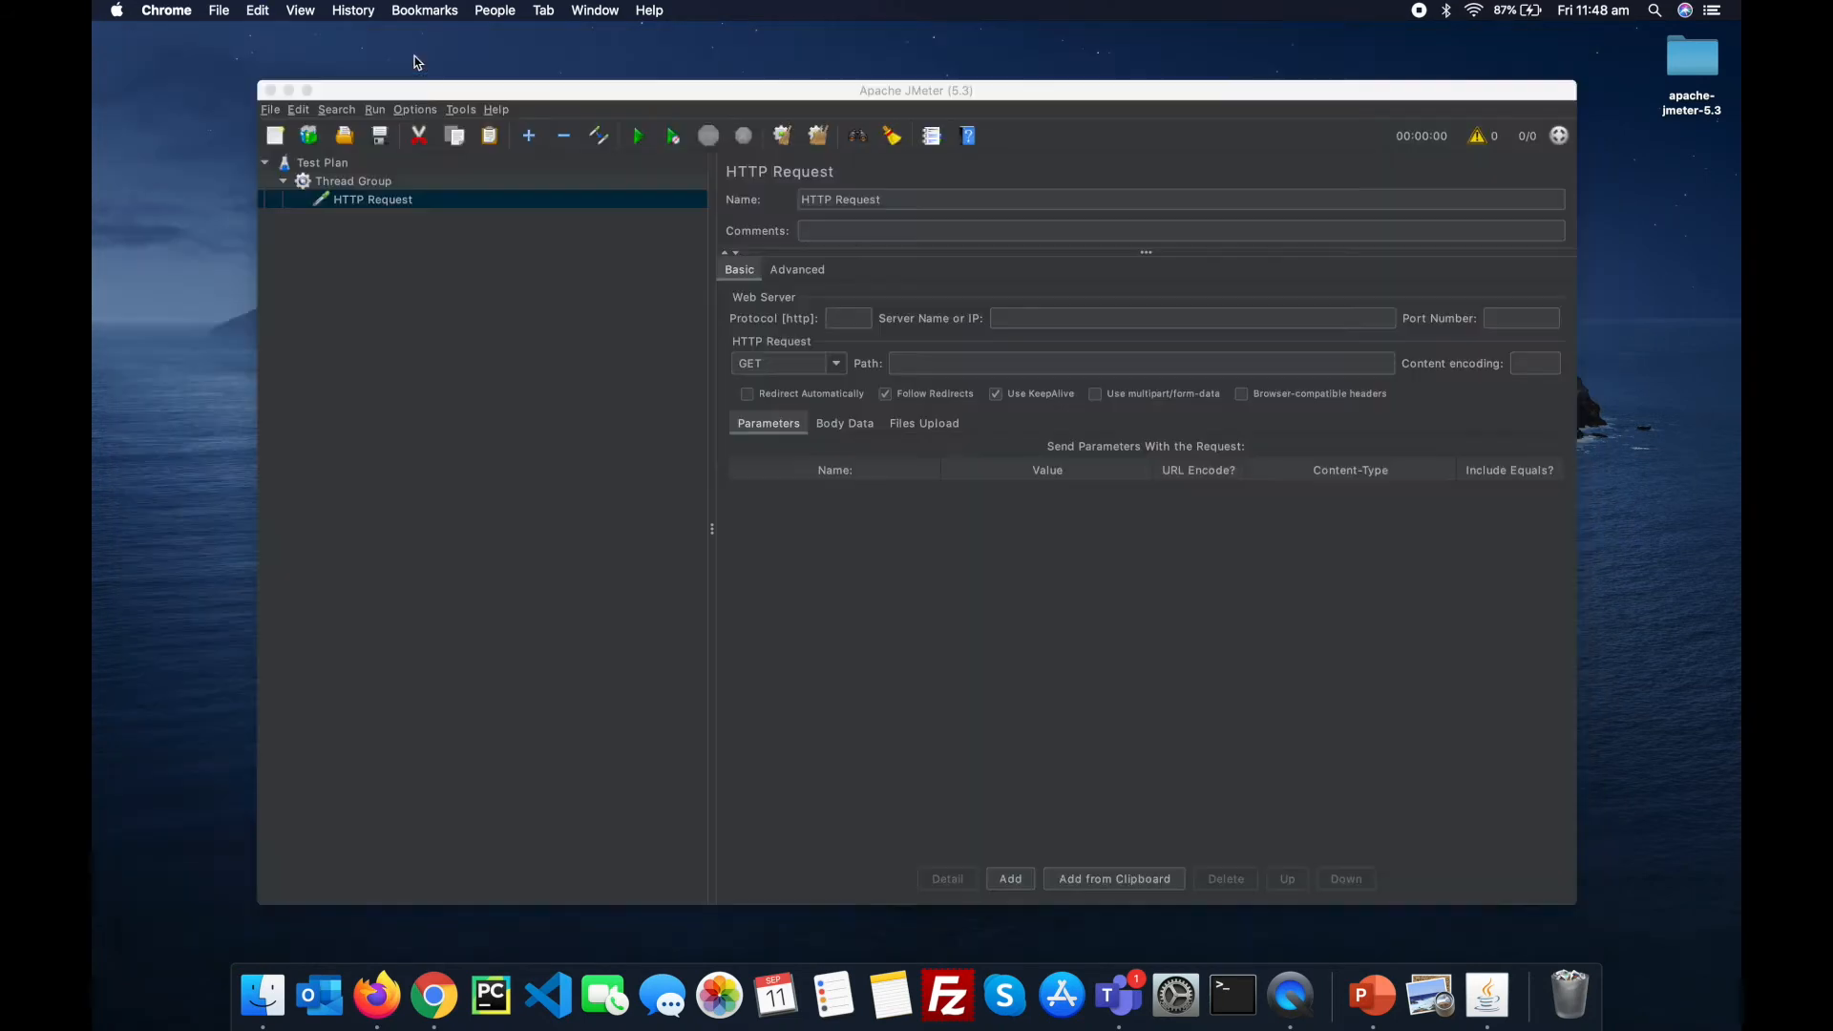
{"action": "left_click", "coordinate": [1031, 325]}
{"action": "key", "text": "super+v"}
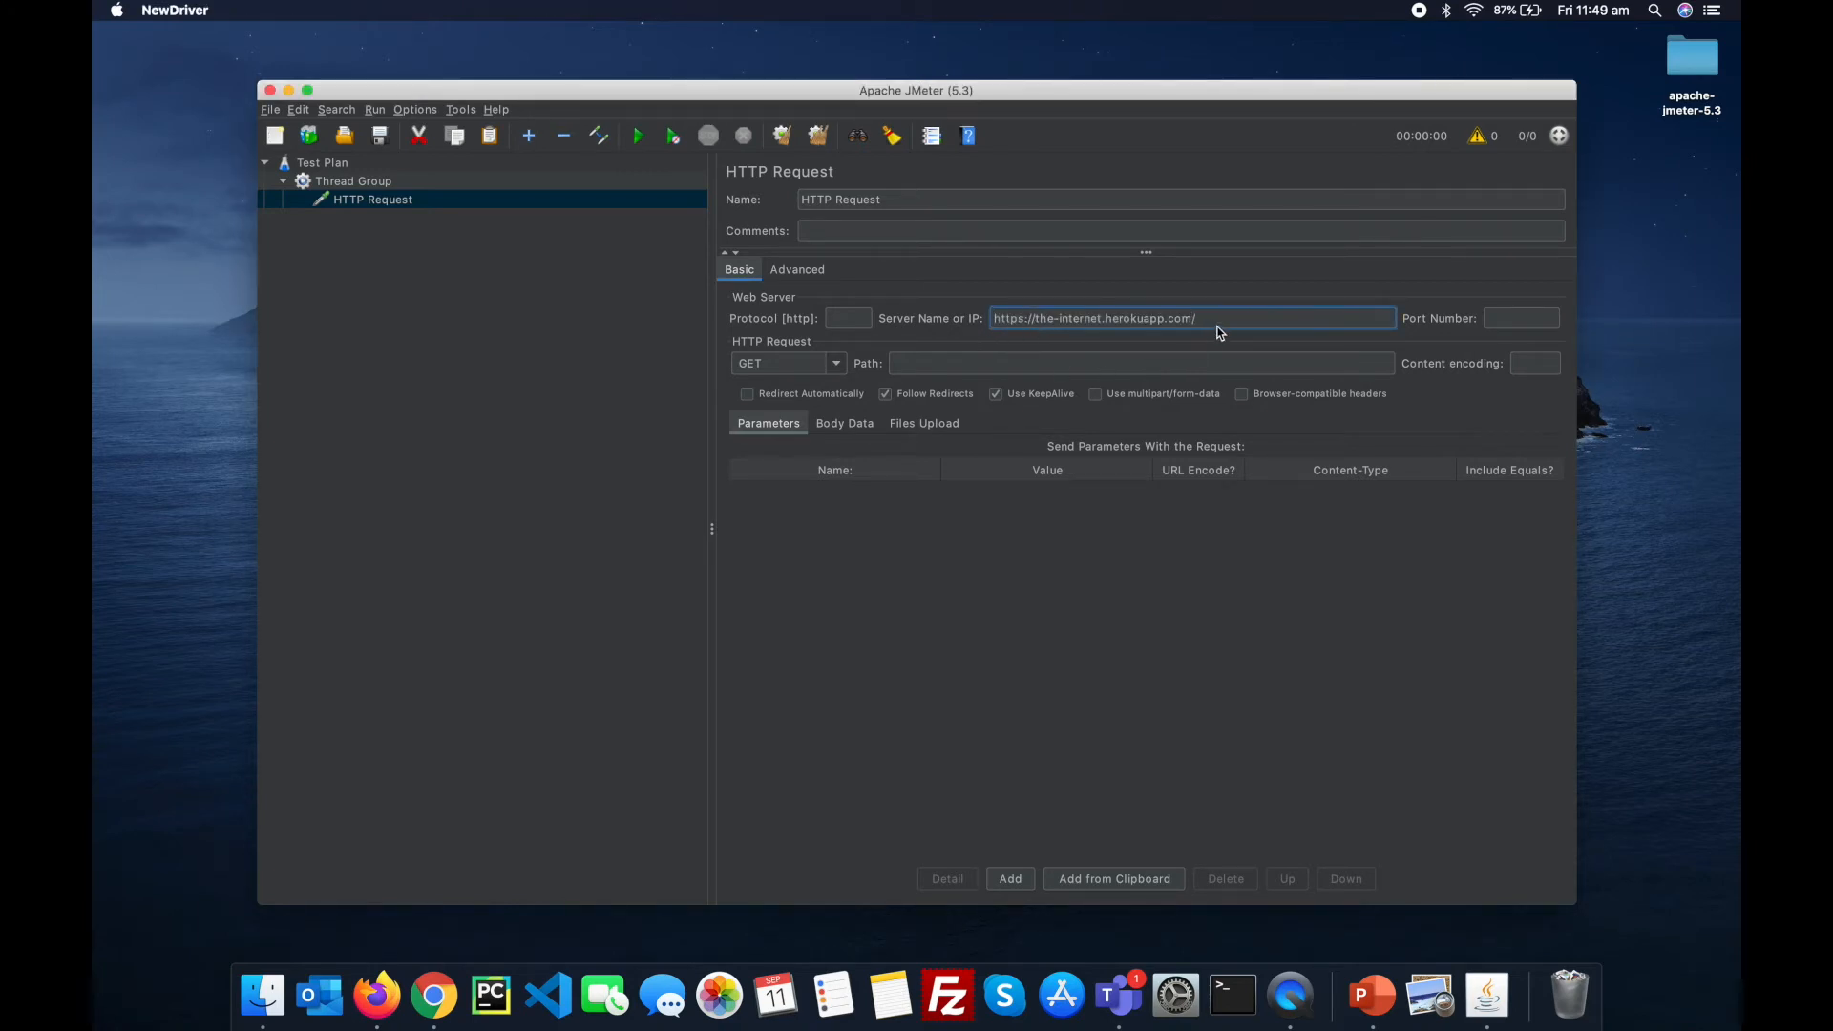
{"action": "key", "text": "BackSpace"}
{"action": "left_click_drag", "start_coordinate": [1035, 319], "coordinate": [661, 325]}
{"action": "key", "text": "BackSpace"}
{"action": "left_click", "coordinate": [832, 318]}
{"action": "type", "text": "https"}
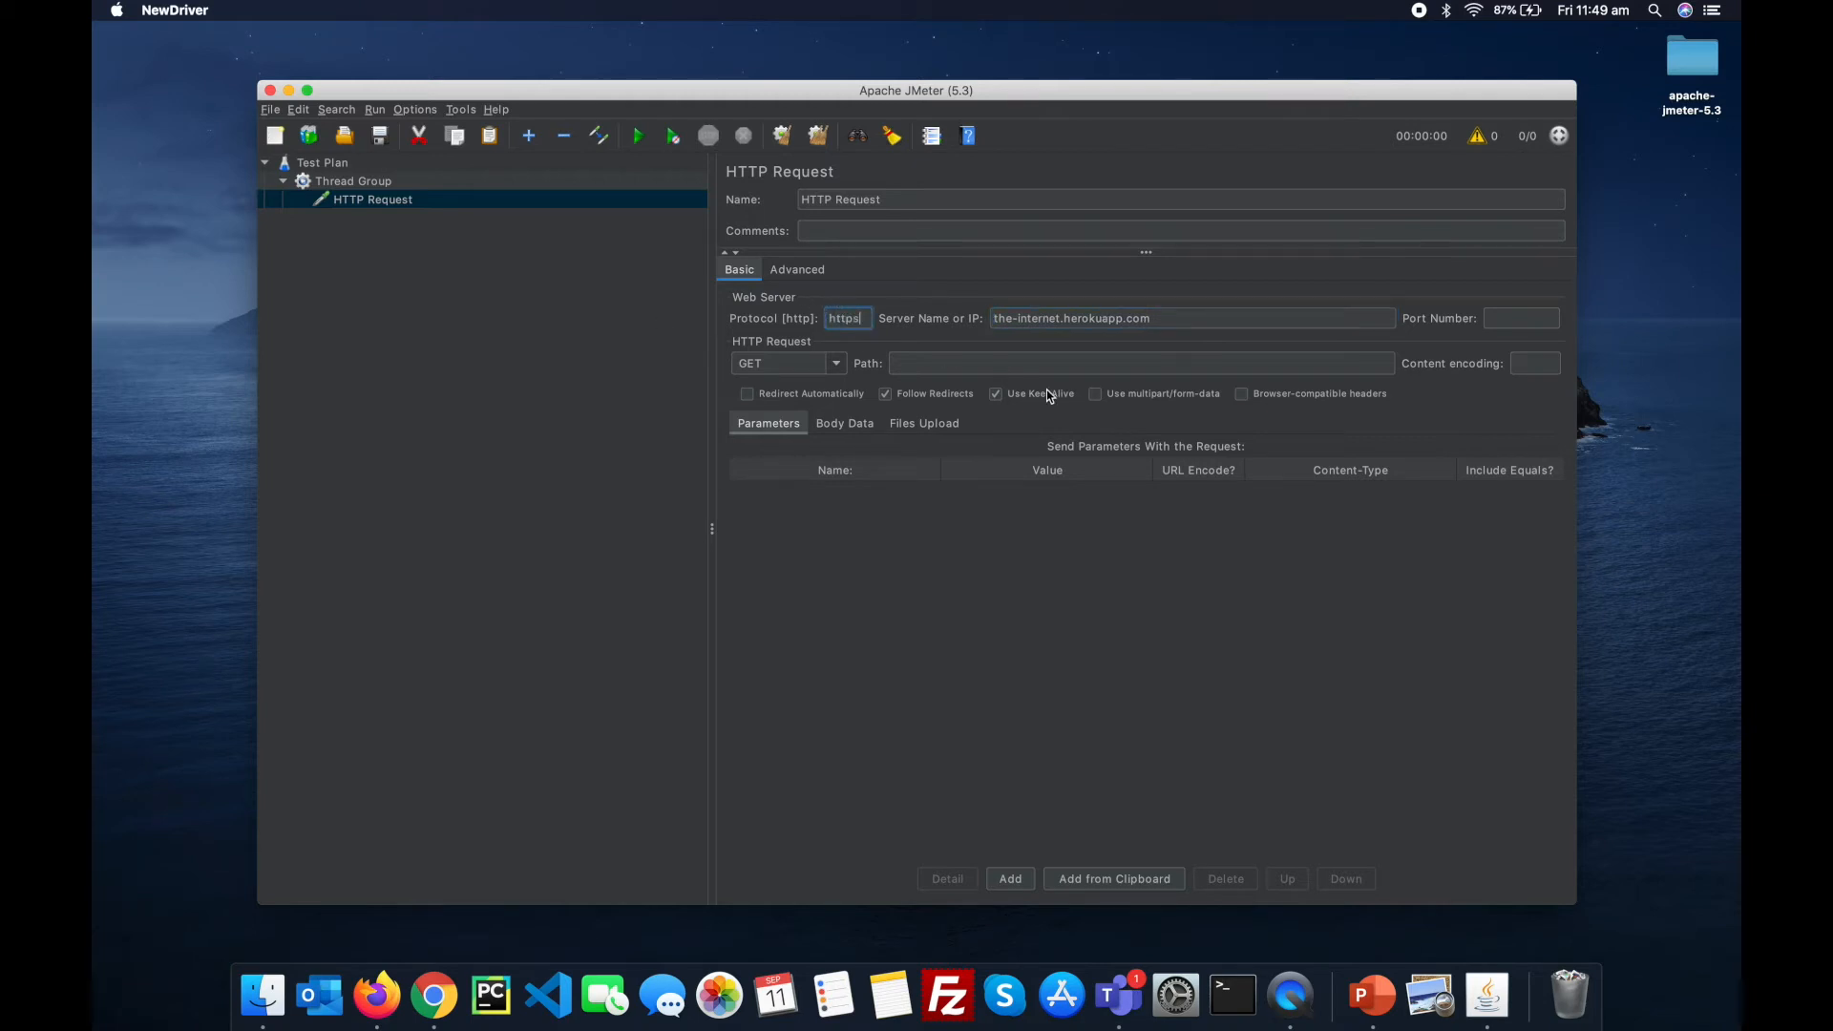
{"action": "left_click", "coordinate": [1194, 360]}
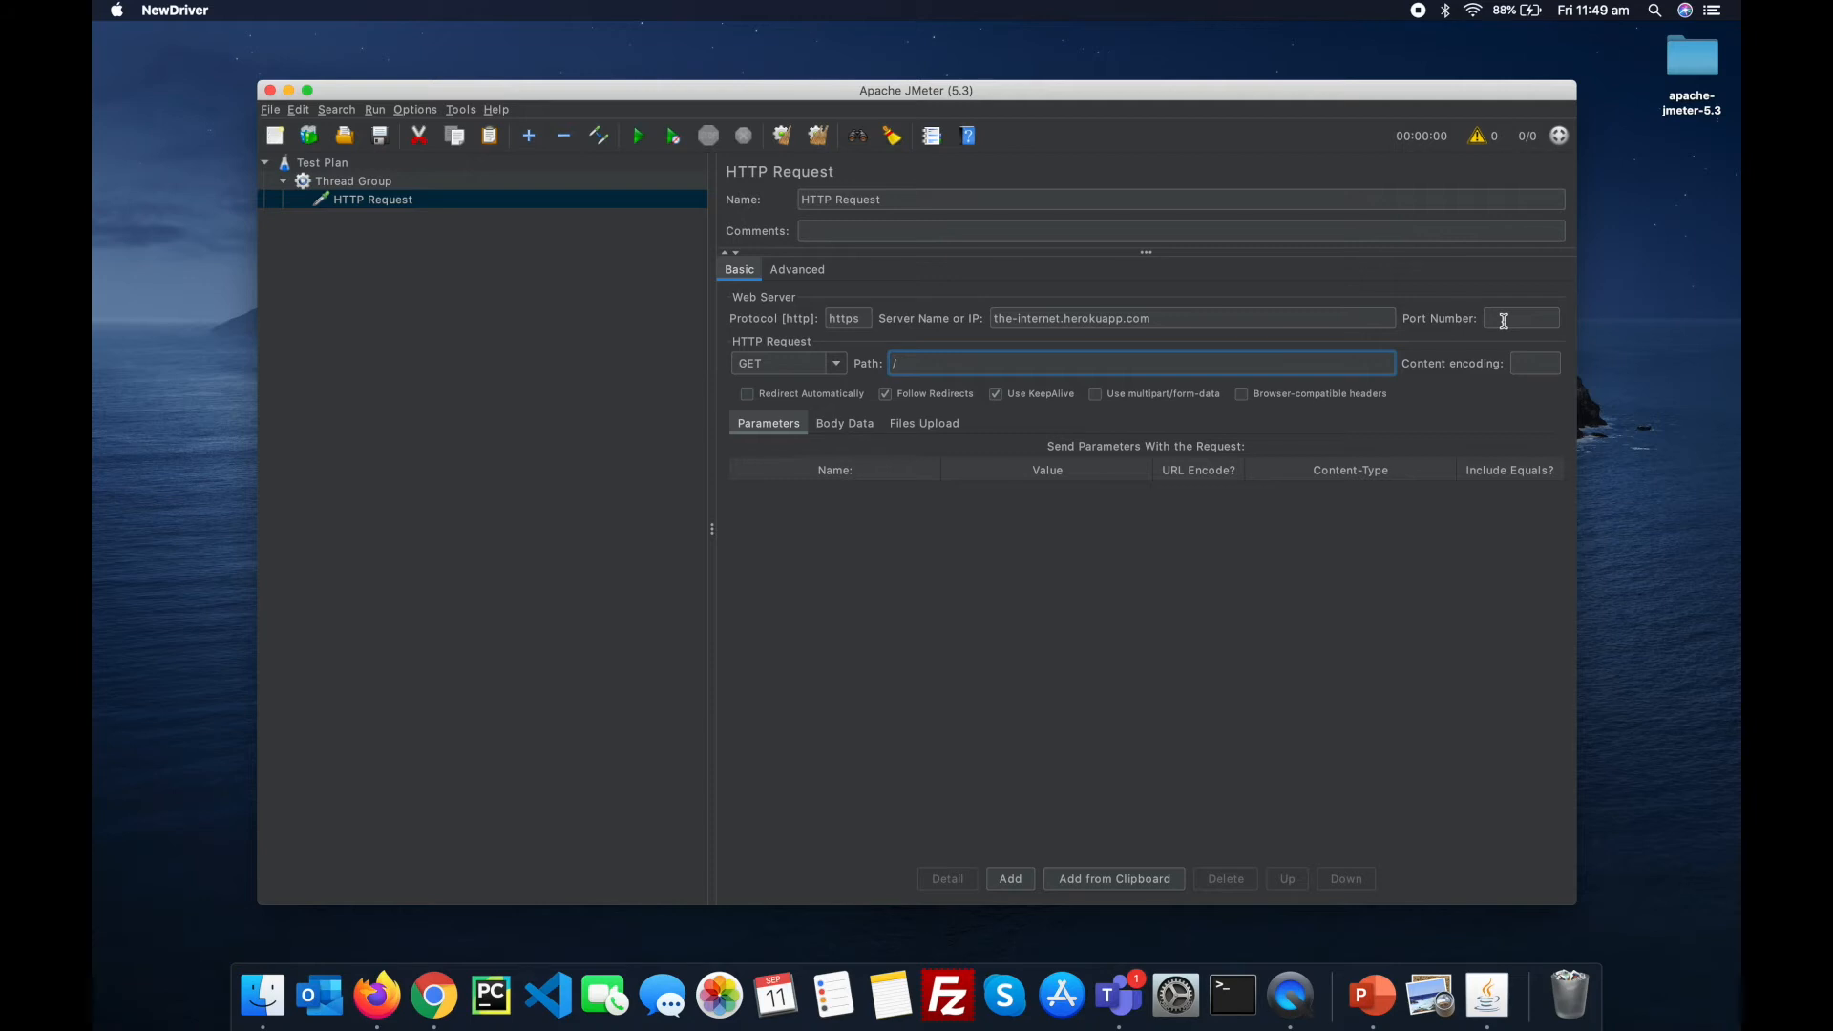
Step: Run the test plan, saving it first as sample.jmx in the bin folder
{"action": "left_click", "coordinate": [374, 198]}
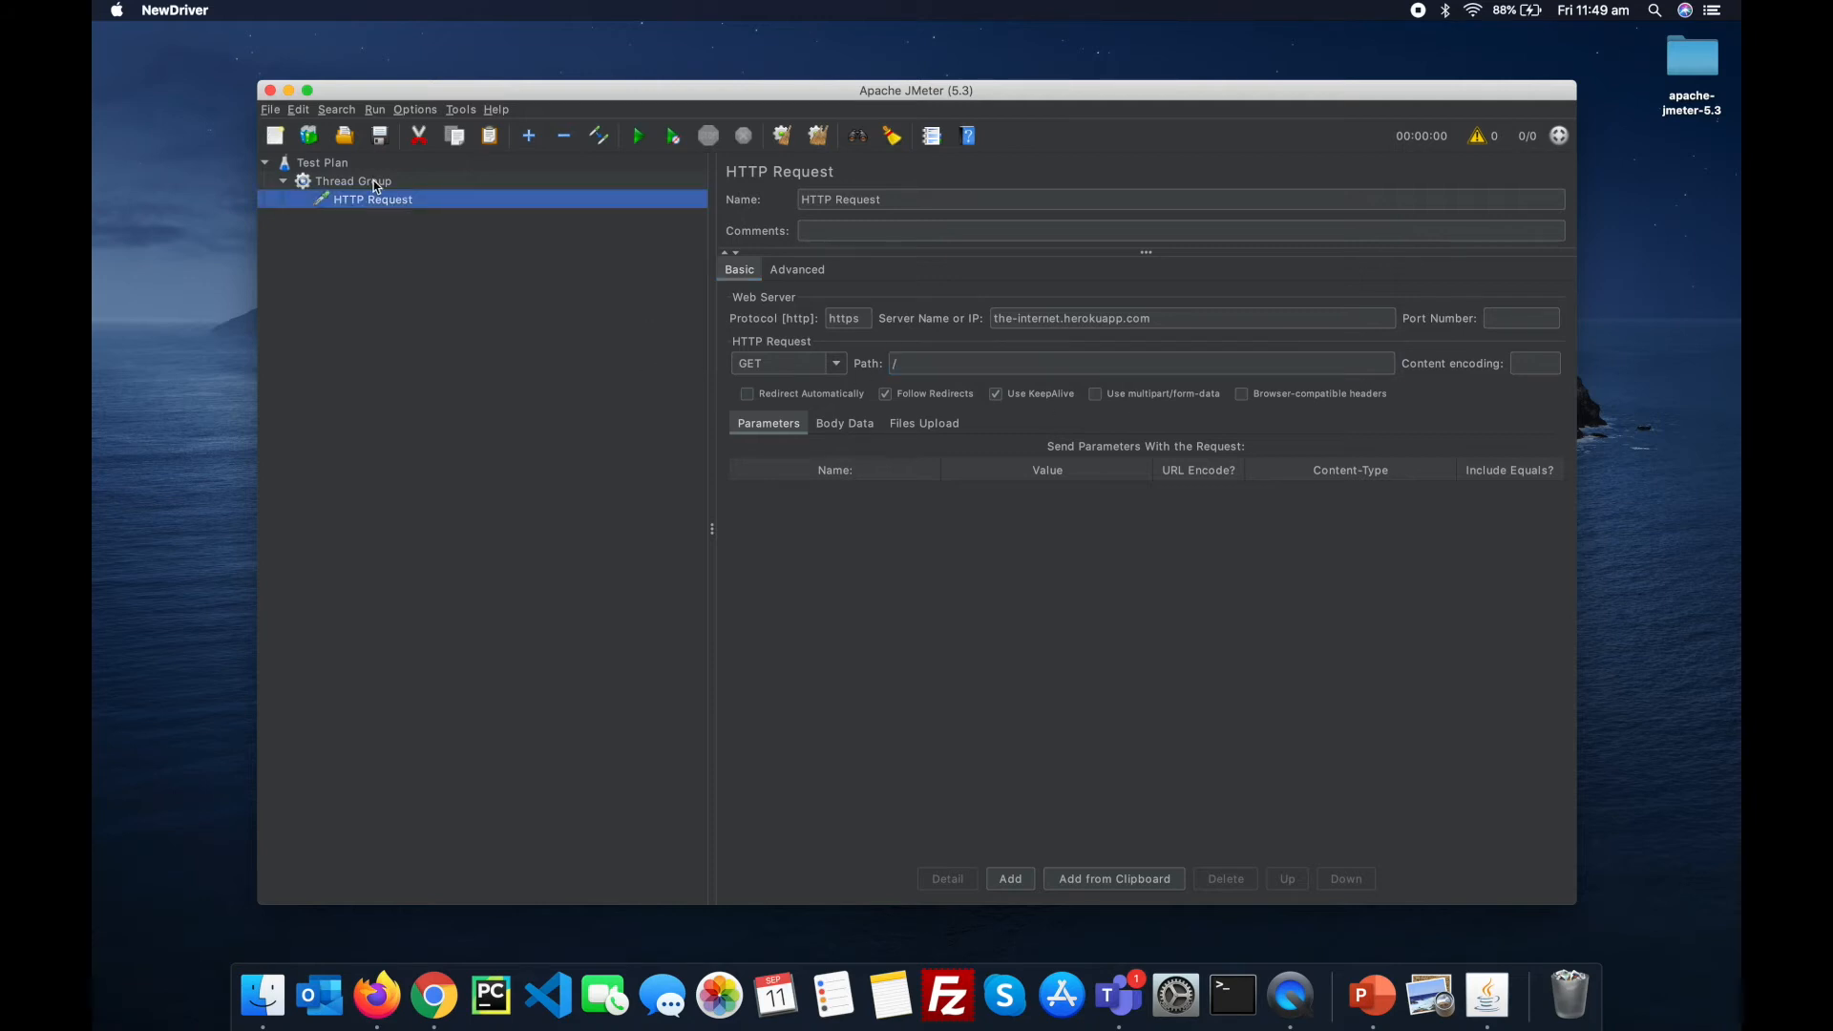
{"action": "left_click", "coordinate": [376, 185]}
{"action": "left_click", "coordinate": [639, 137]}
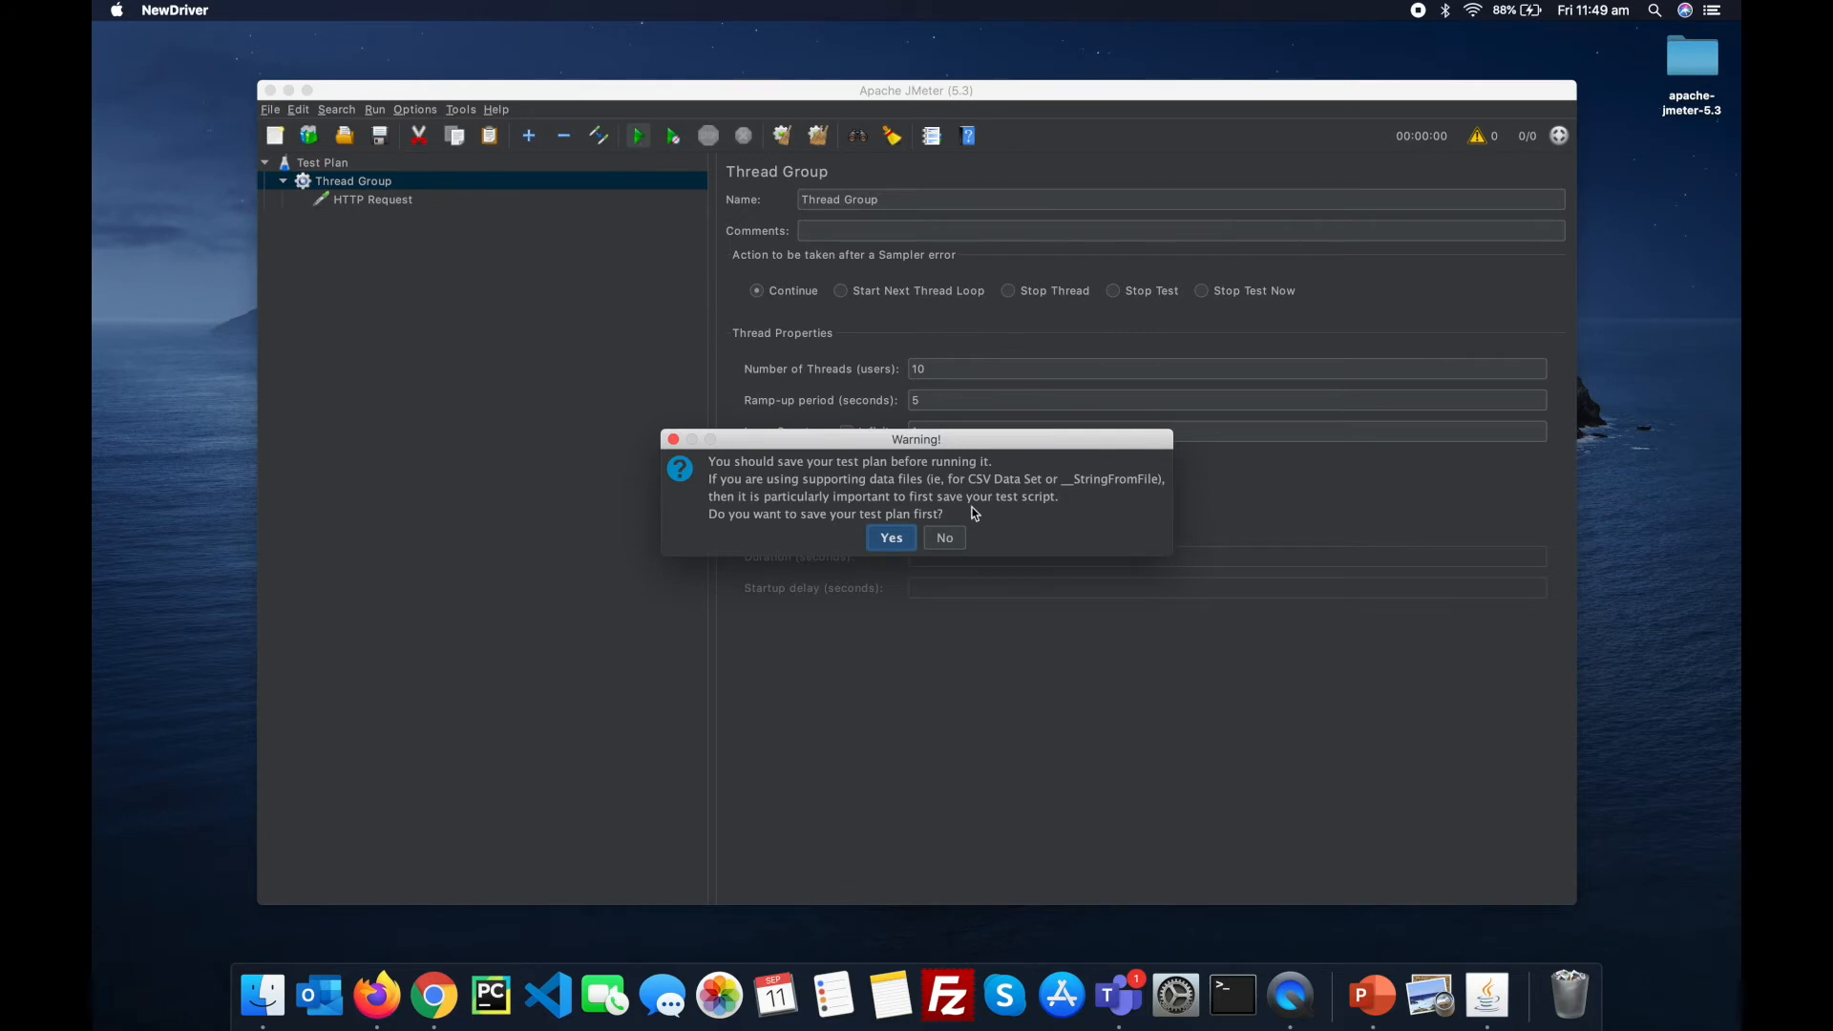
{"action": "left_click", "coordinate": [892, 539]}
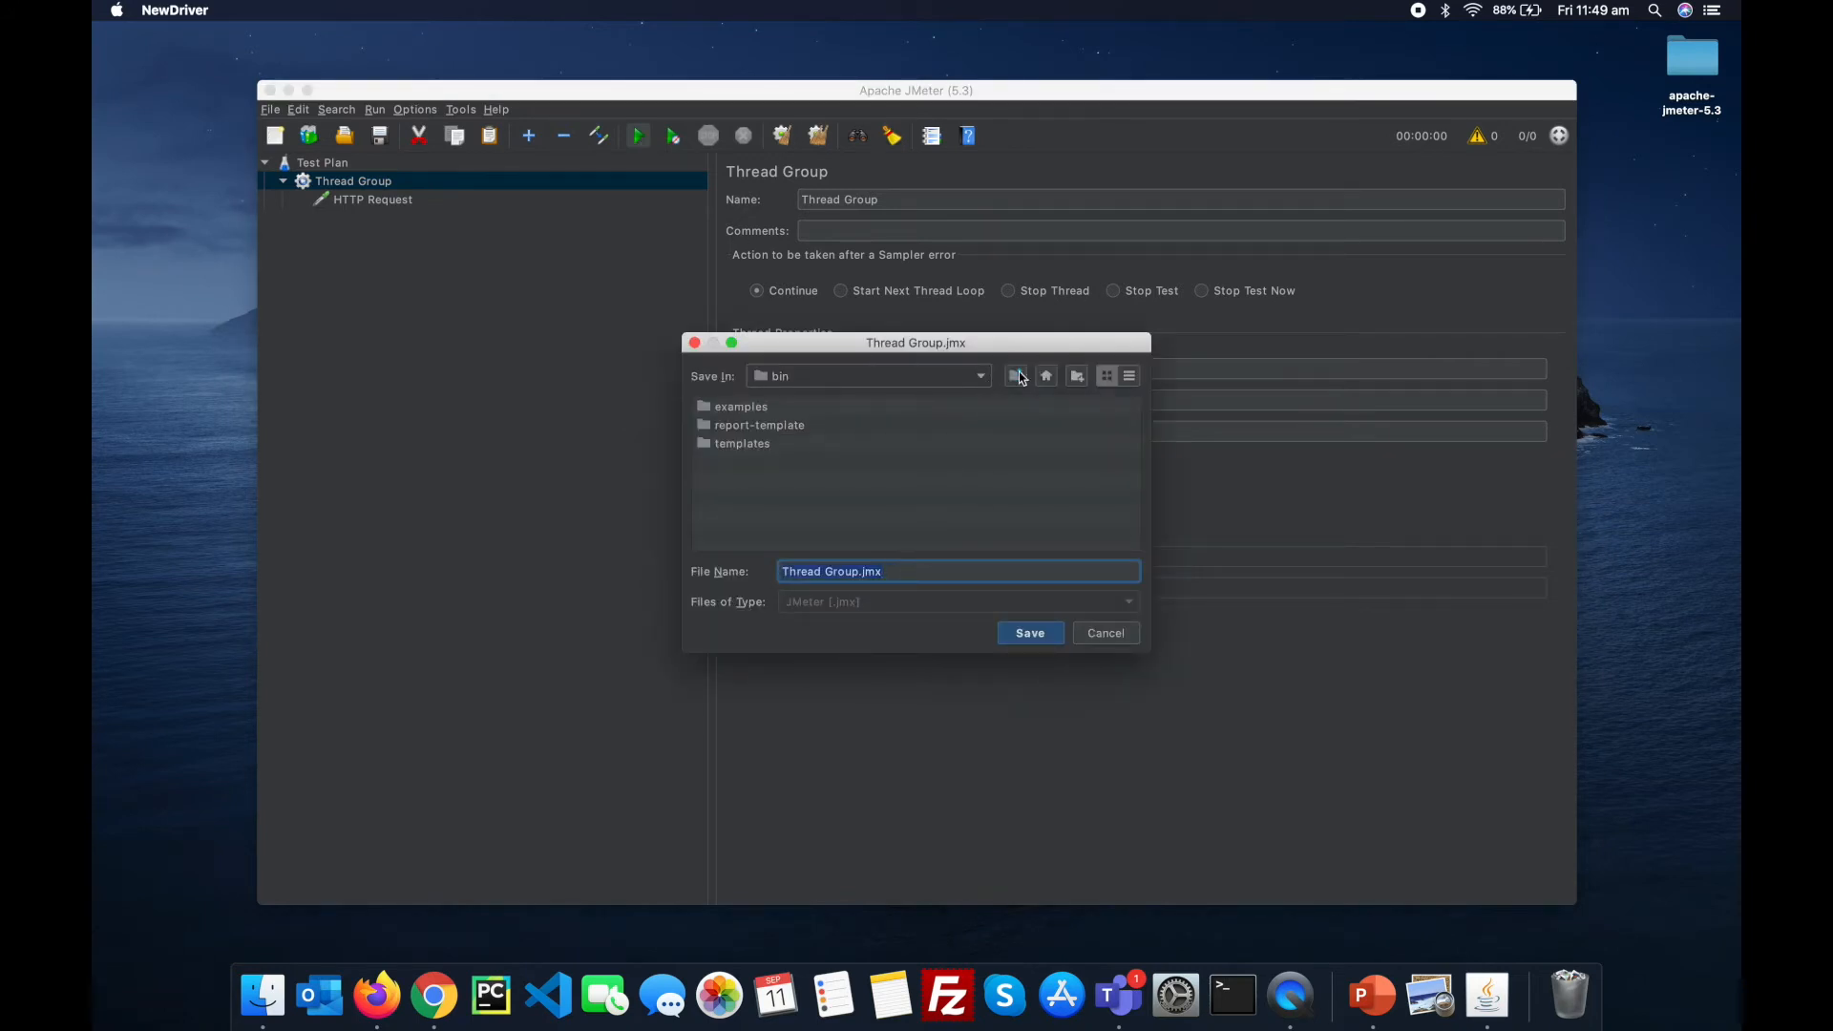
{"action": "type", "text": "sample.jmx"}
{"action": "key", "text": "Return"}
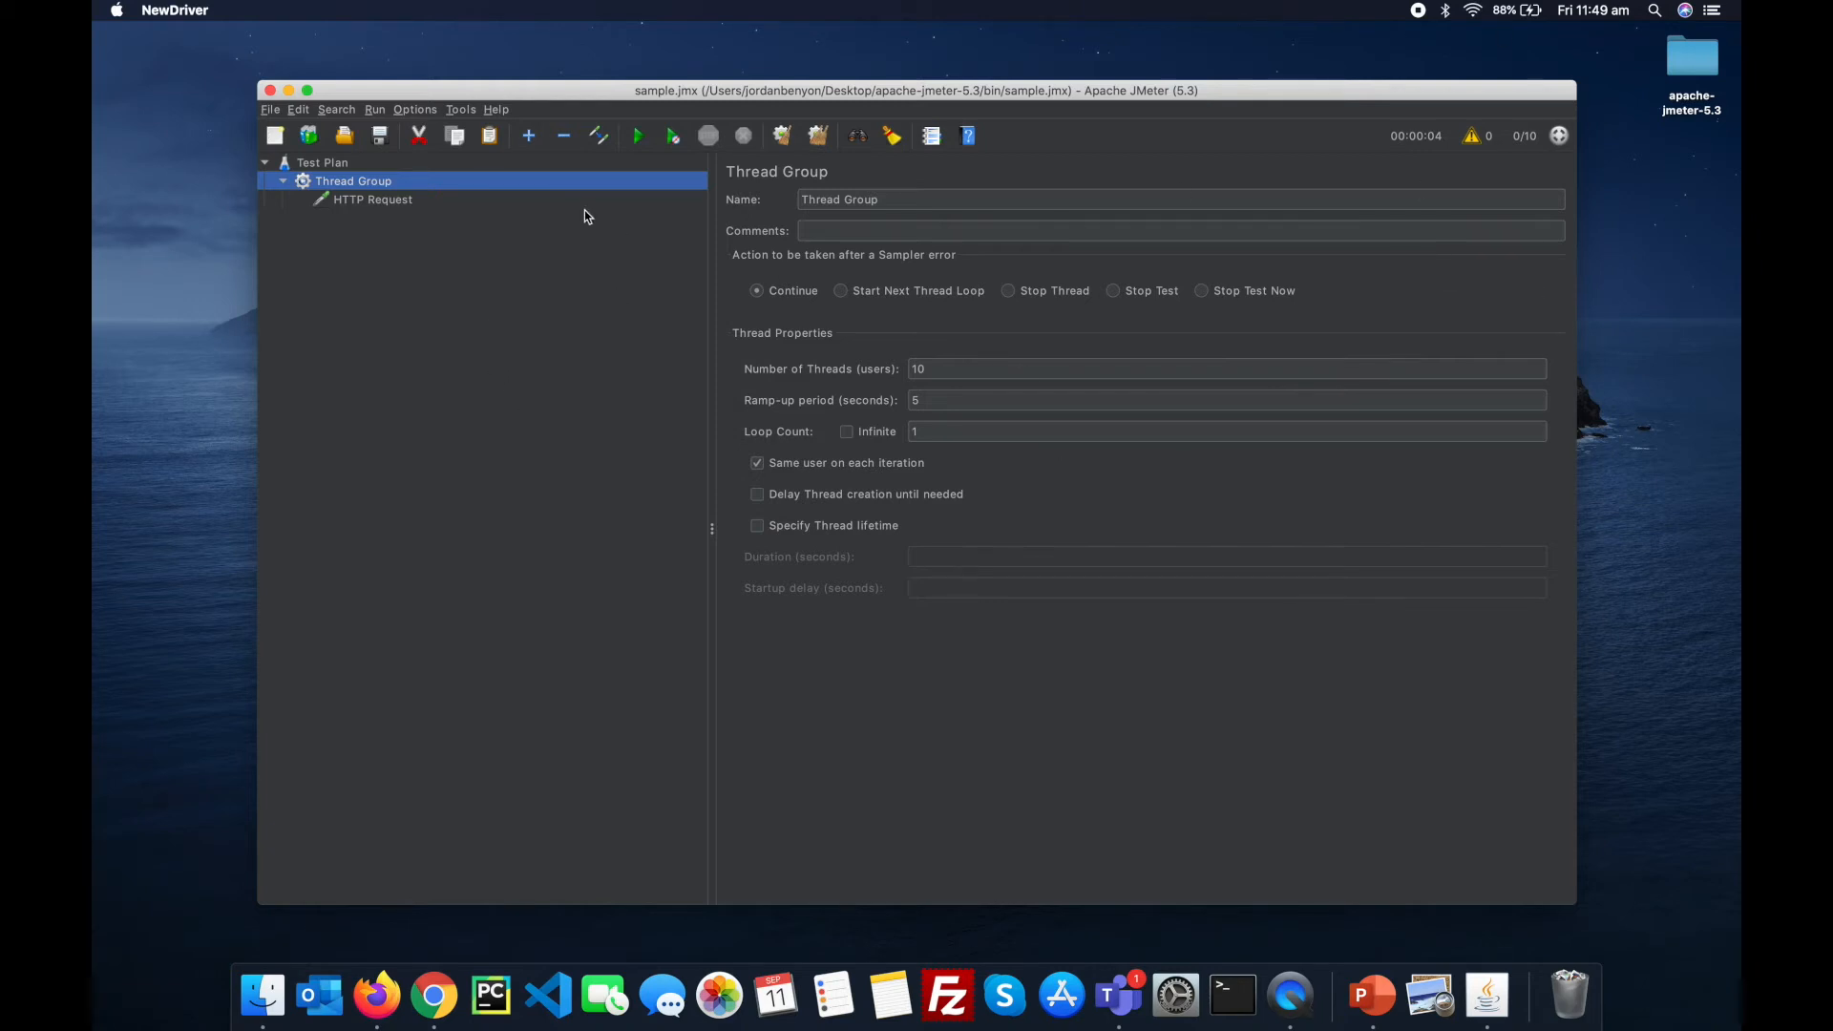
Step: Add a View Results Tree listener to the Thread Group and run the test plan
{"action": "right_click", "coordinate": [340, 186]}
{"action": "mouse_move", "coordinate": [372, 191]}
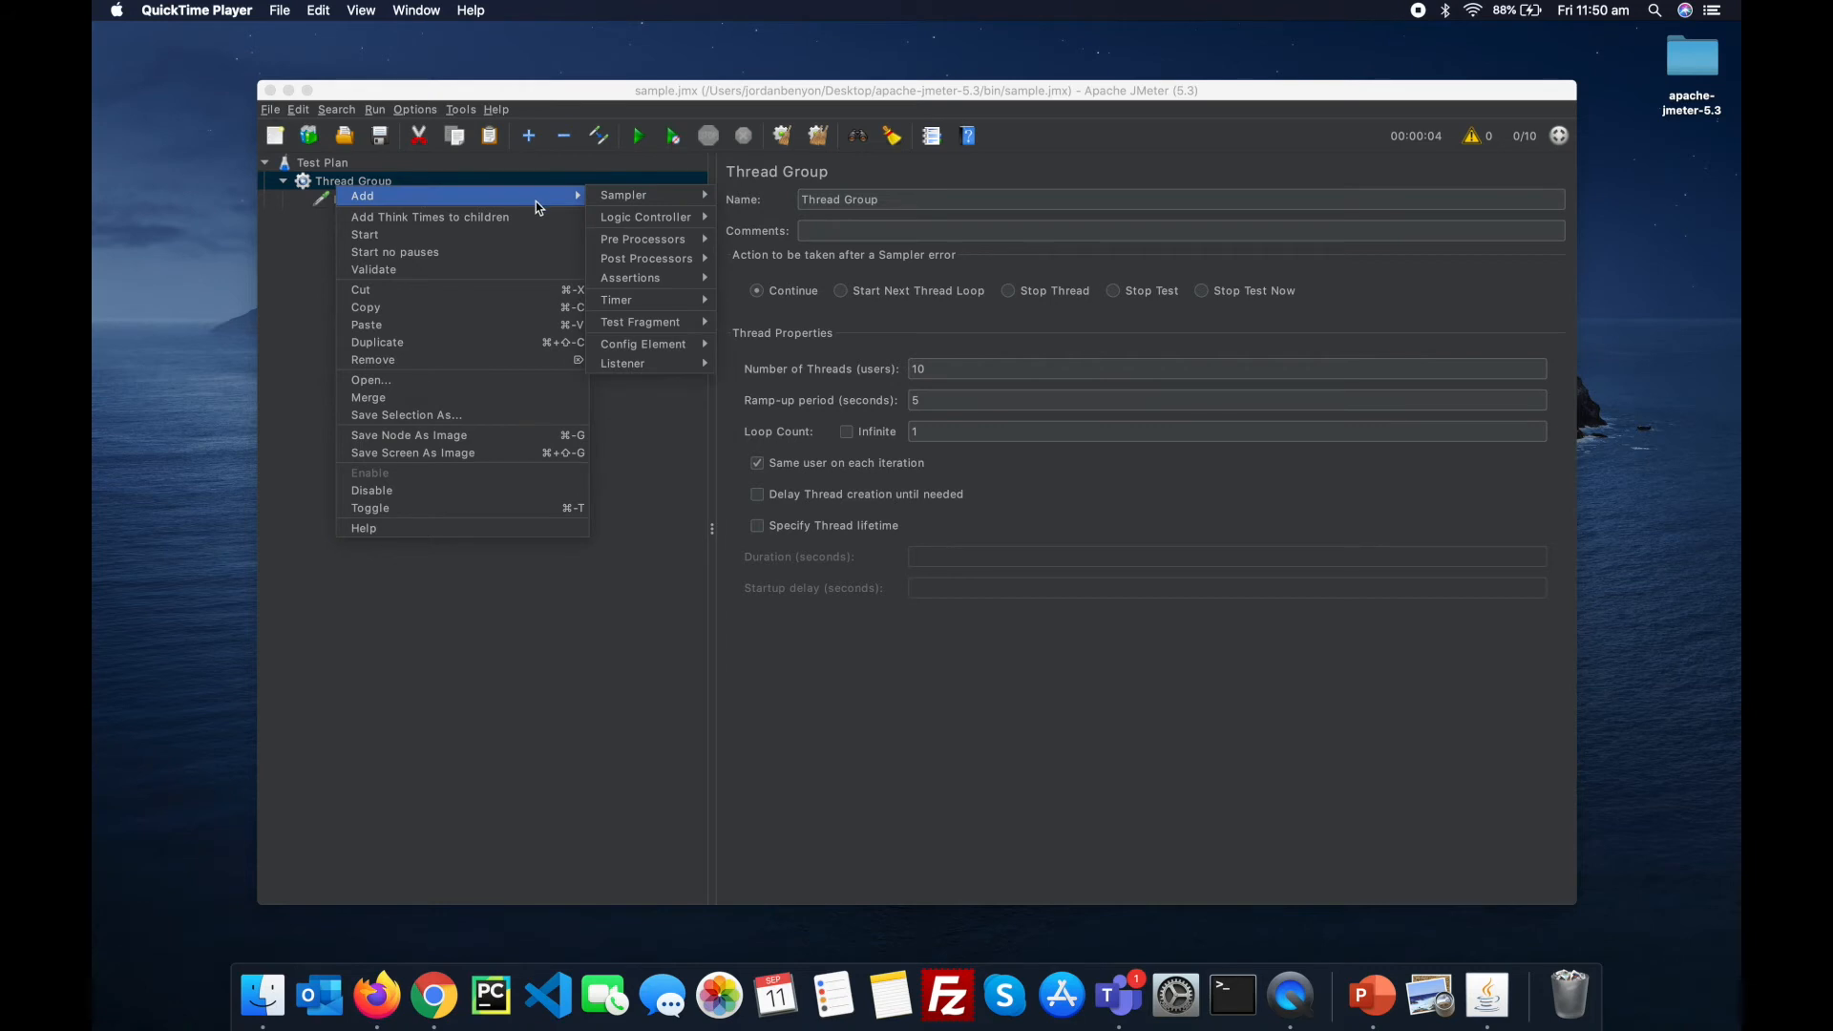
{"action": "left_click", "coordinate": [328, 182]}
{"action": "right_click", "coordinate": [323, 183]}
{"action": "mouse_move", "coordinate": [368, 194]}
{"action": "mouse_move", "coordinate": [637, 361]}
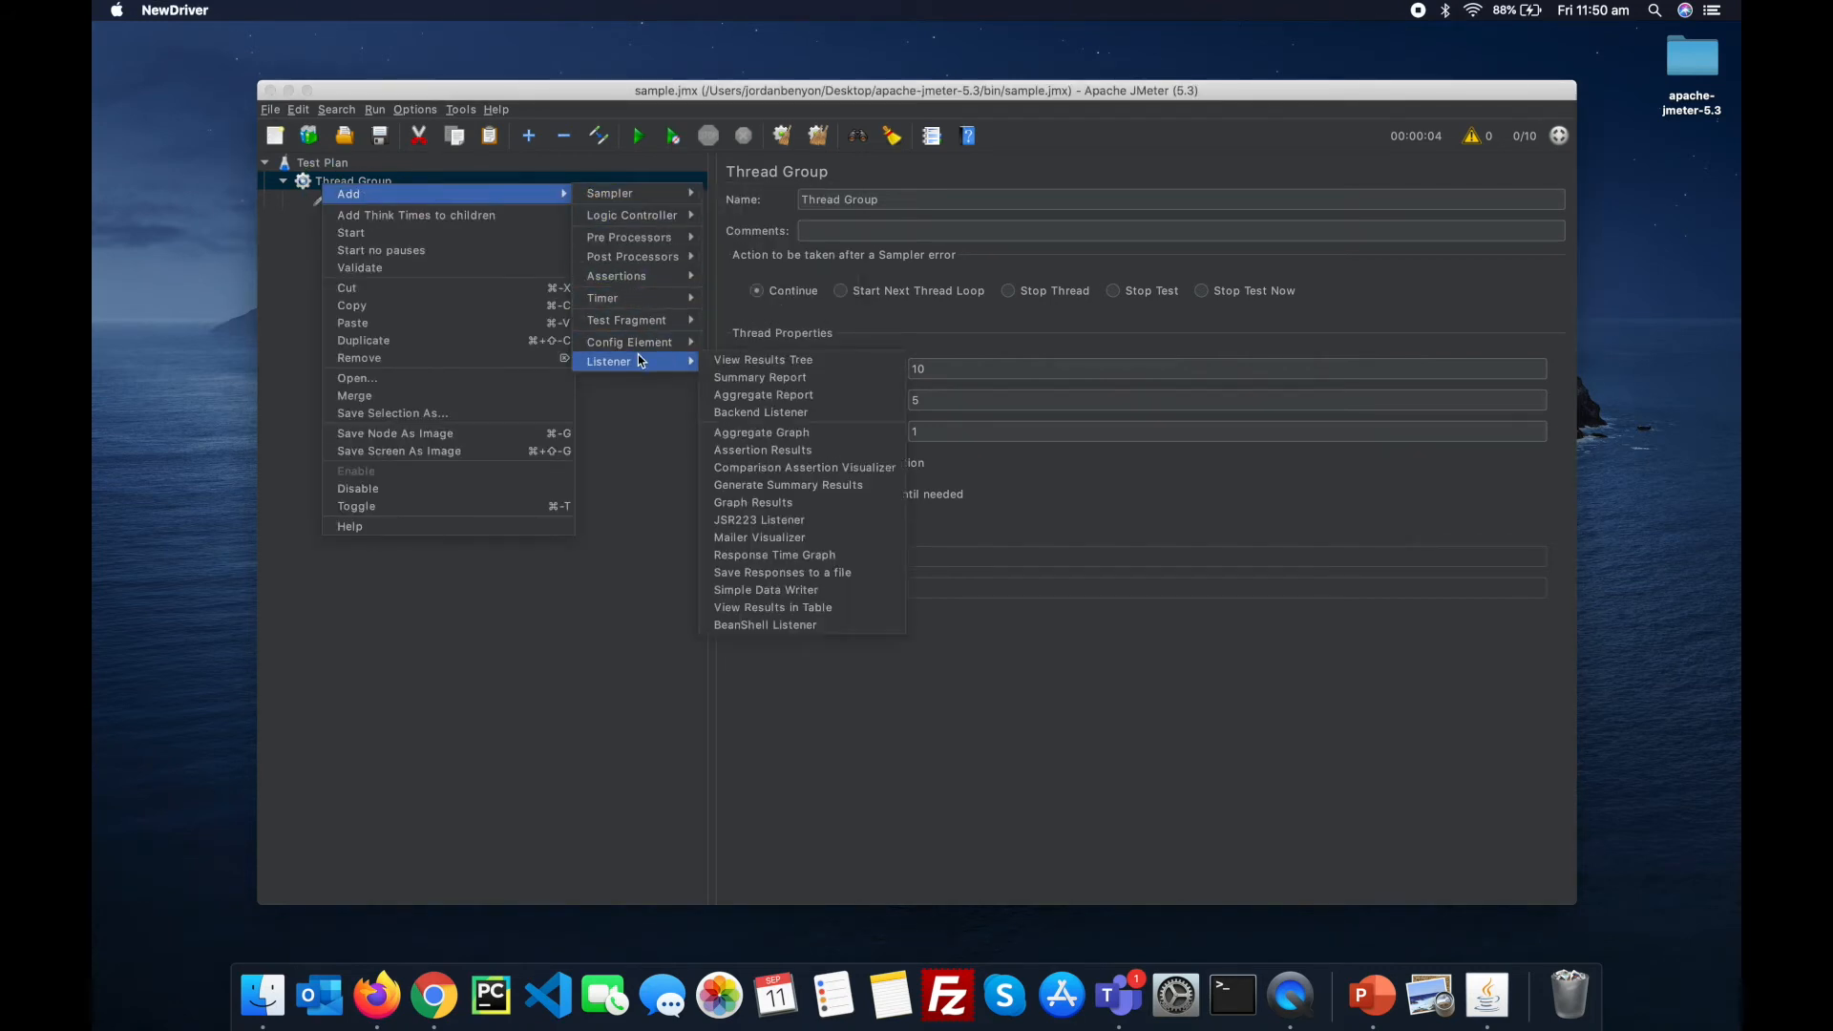
{"action": "left_click", "coordinate": [718, 361]}
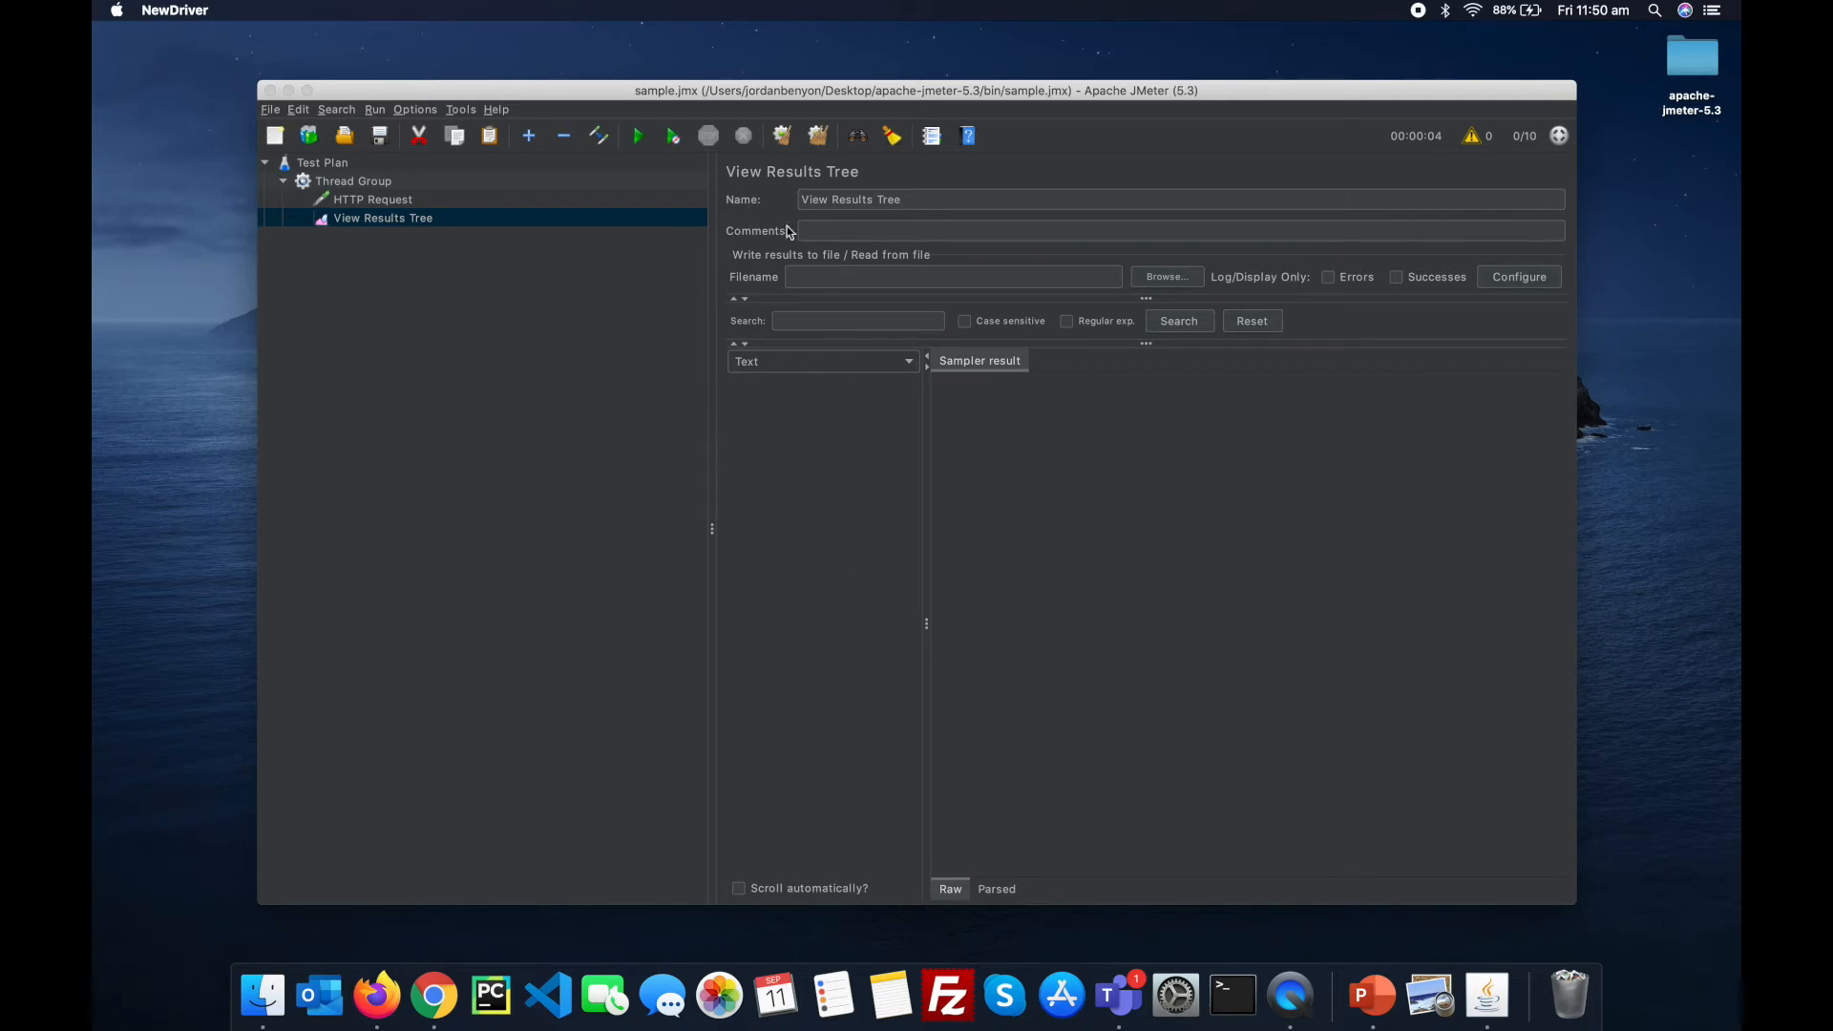
{"action": "left_click", "coordinate": [650, 134]}
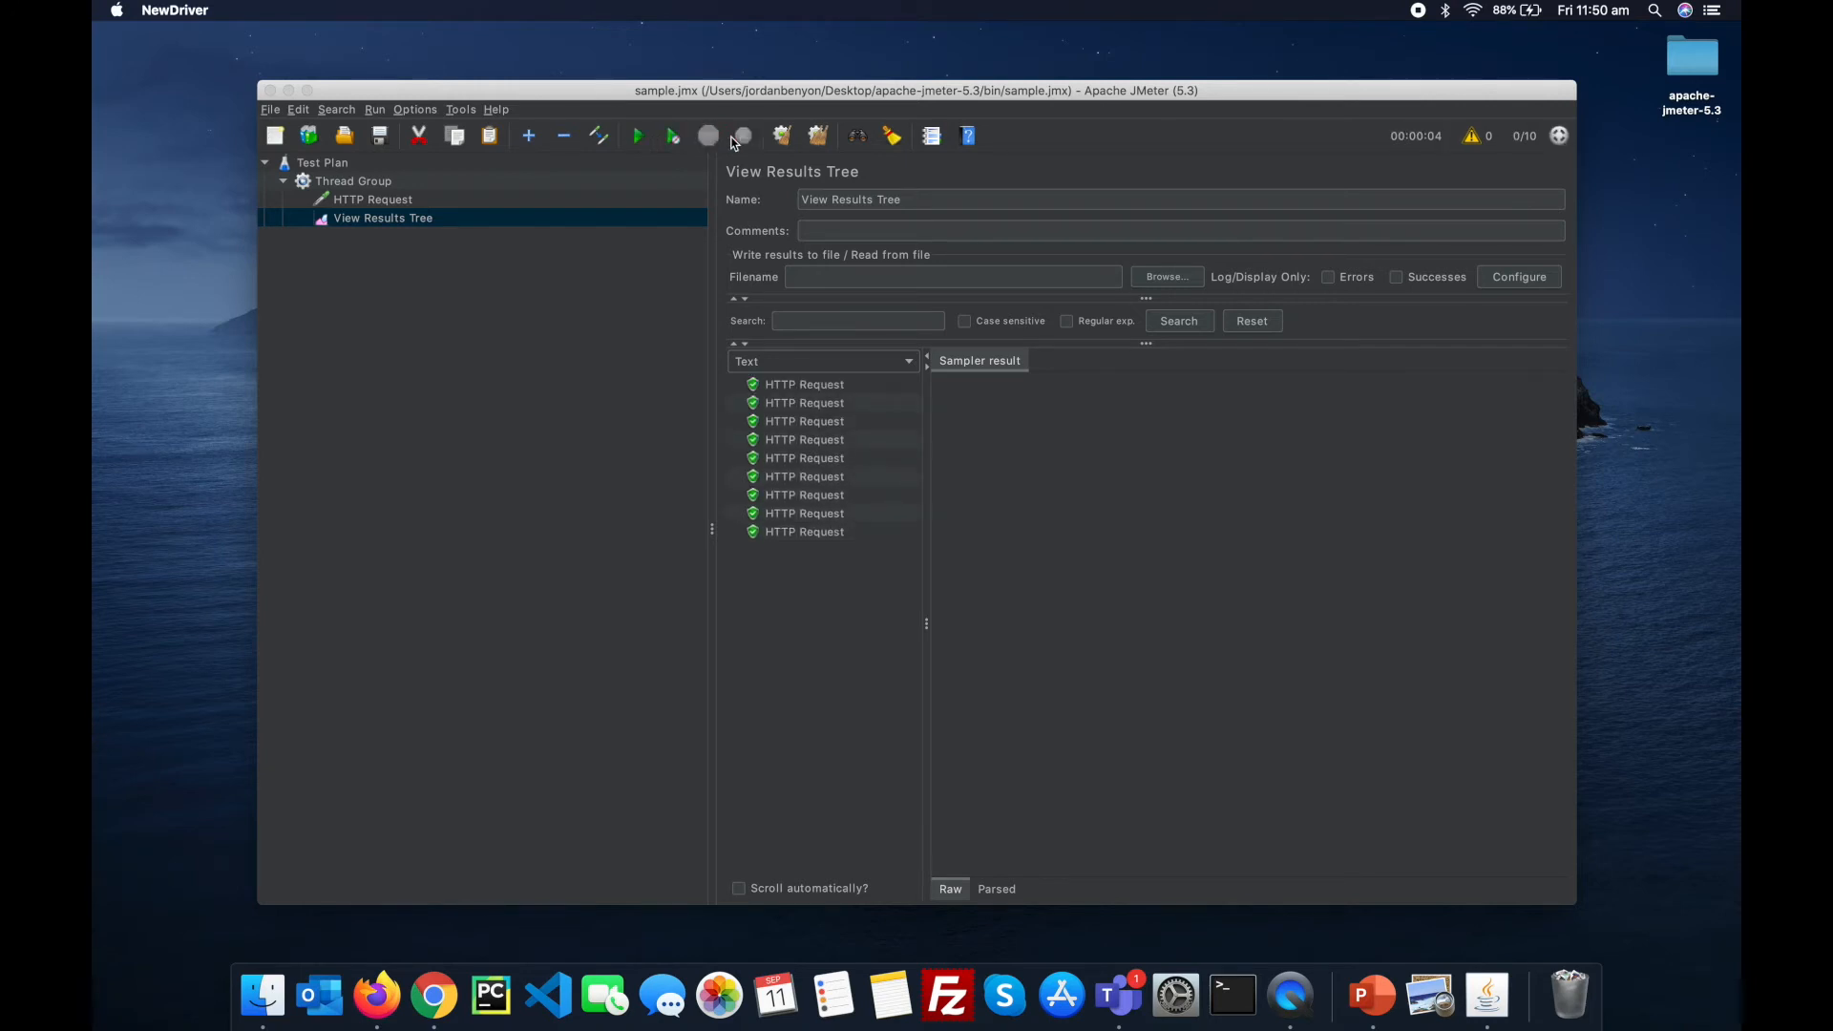
Step: Examine the sampler result, request and response data of the fifth HTTP Request sample
{"action": "left_click", "coordinate": [797, 457]}
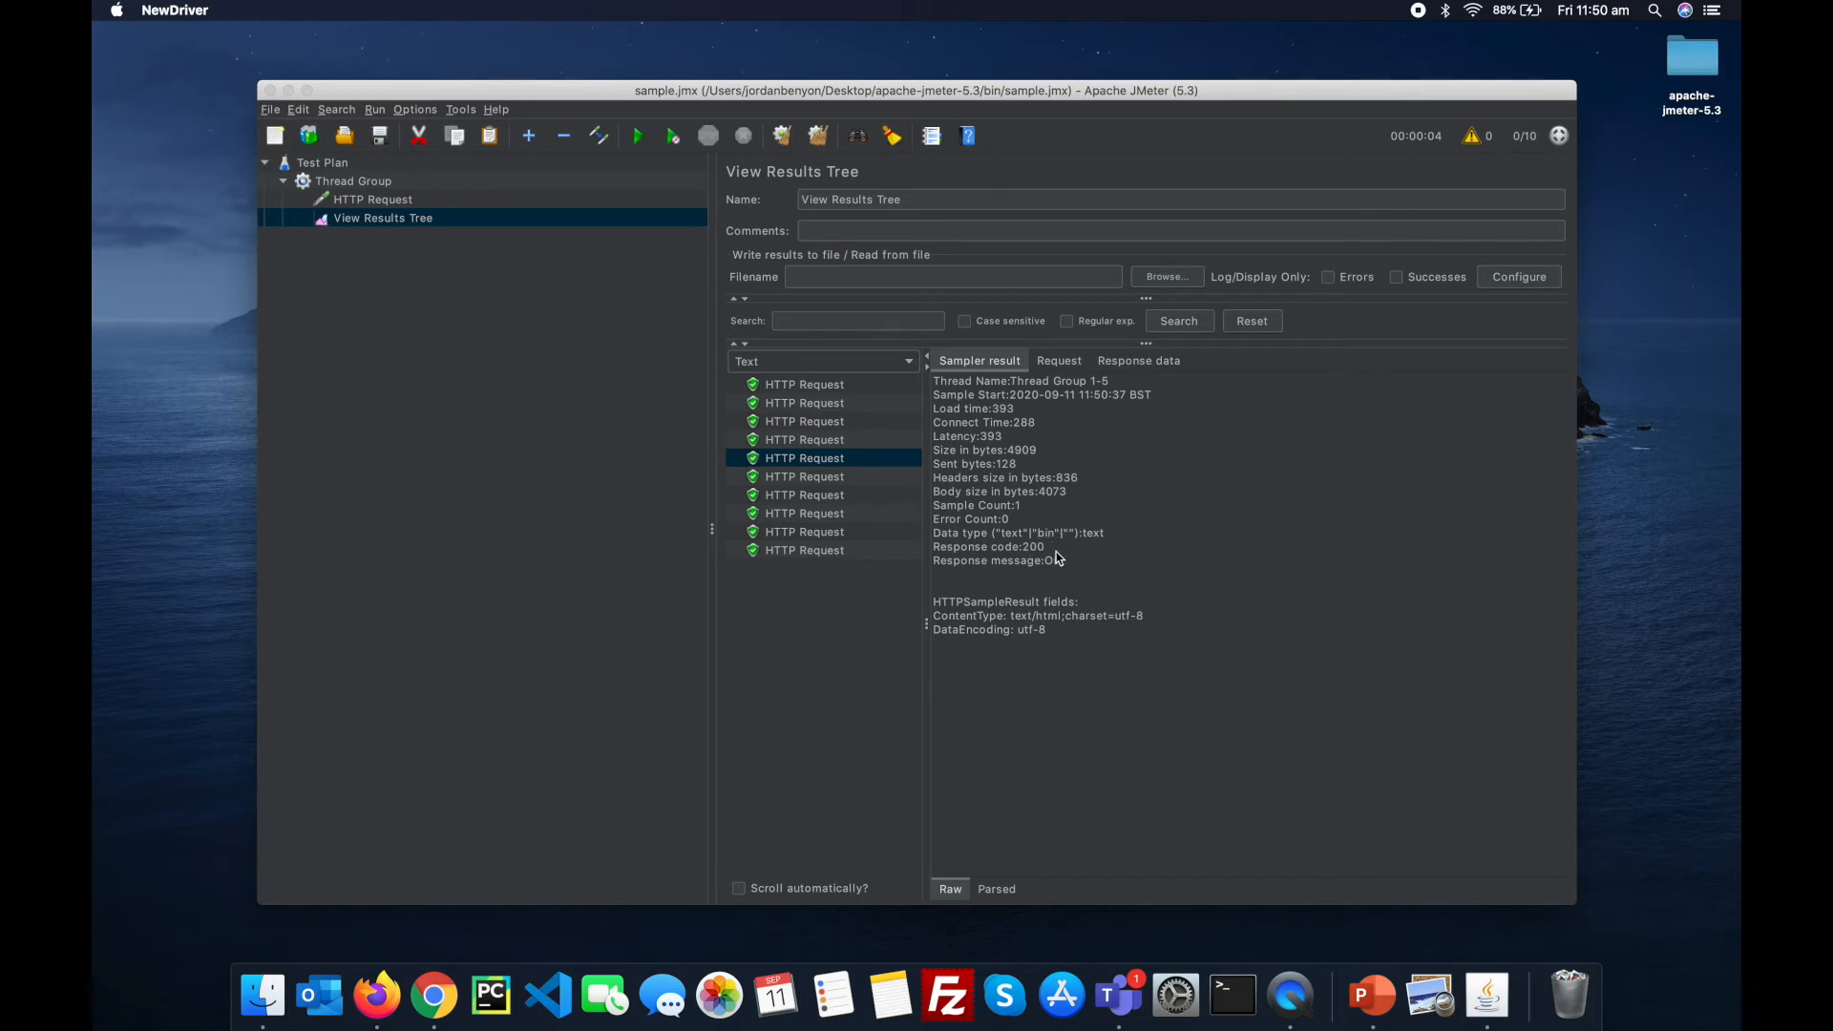
{"action": "left_click", "coordinate": [1058, 362]}
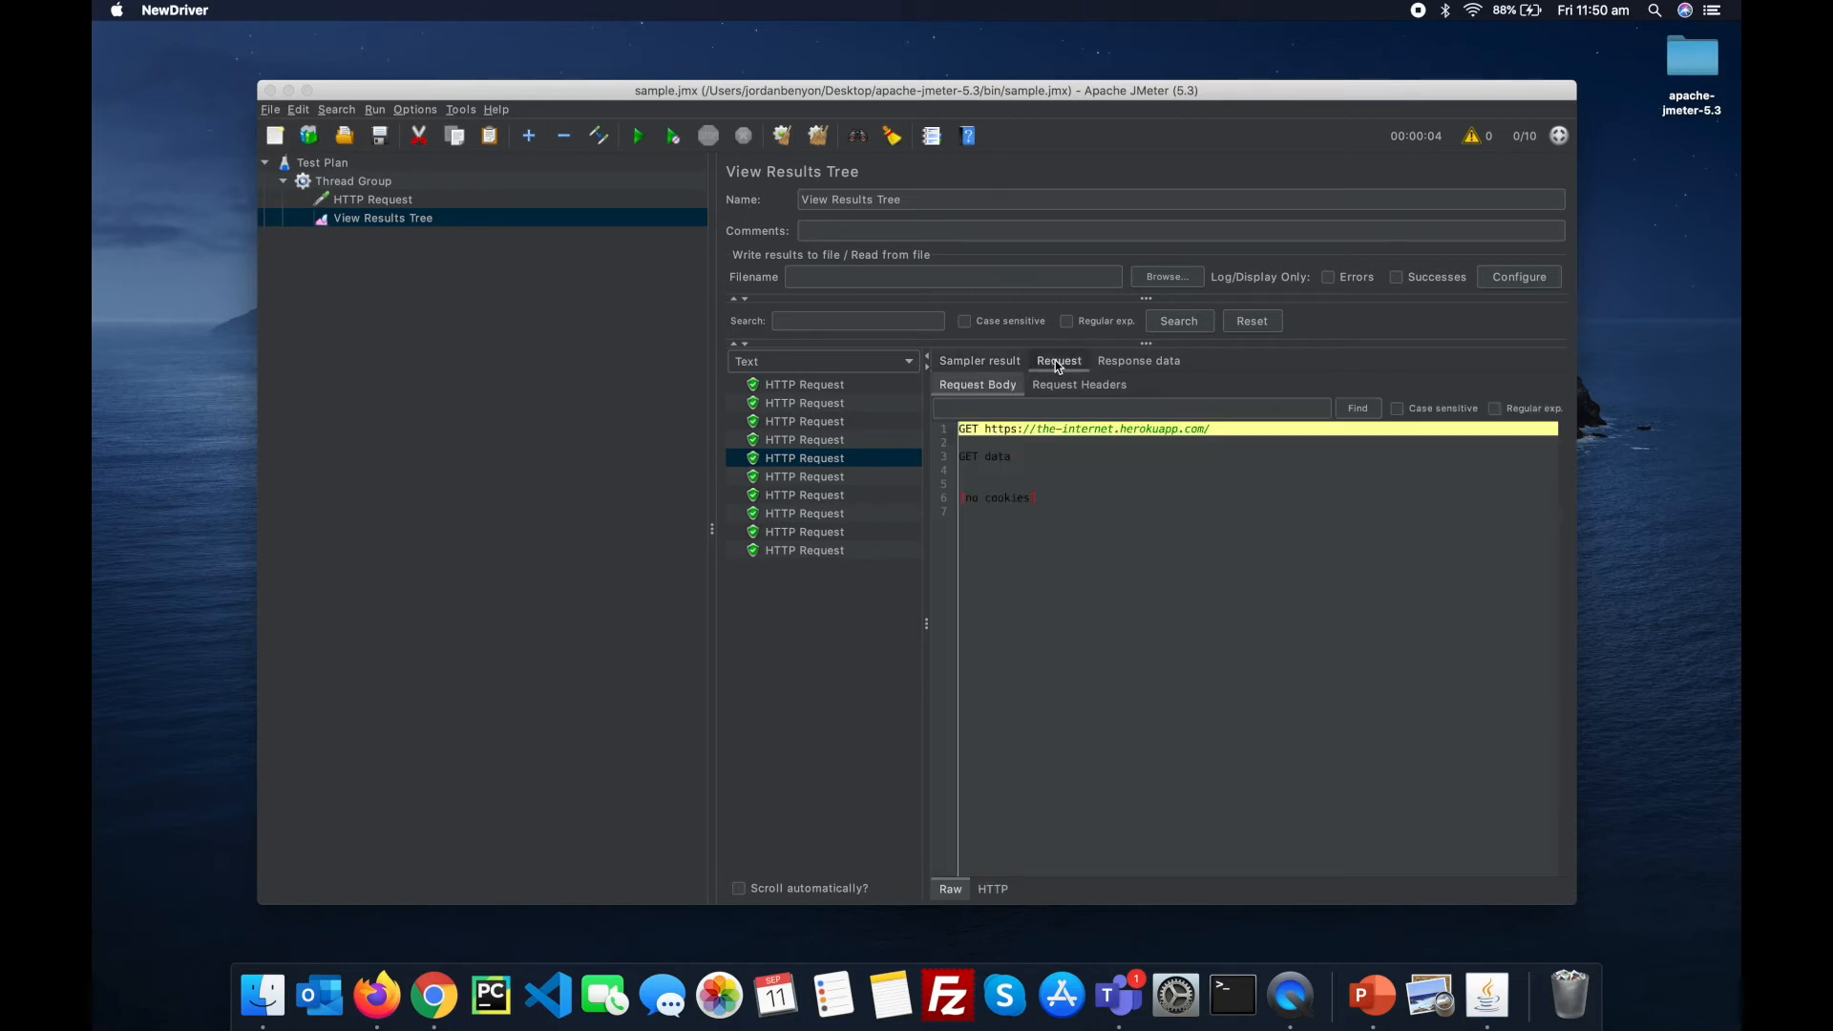
{"action": "left_click", "coordinate": [1138, 362]}
{"action": "scroll", "coordinate": [1122, 556], "scroll_direction": "down", "scroll_amount": 10}
{"action": "scroll", "coordinate": [1122, 557], "scroll_direction": "up", "scroll_amount": 10}
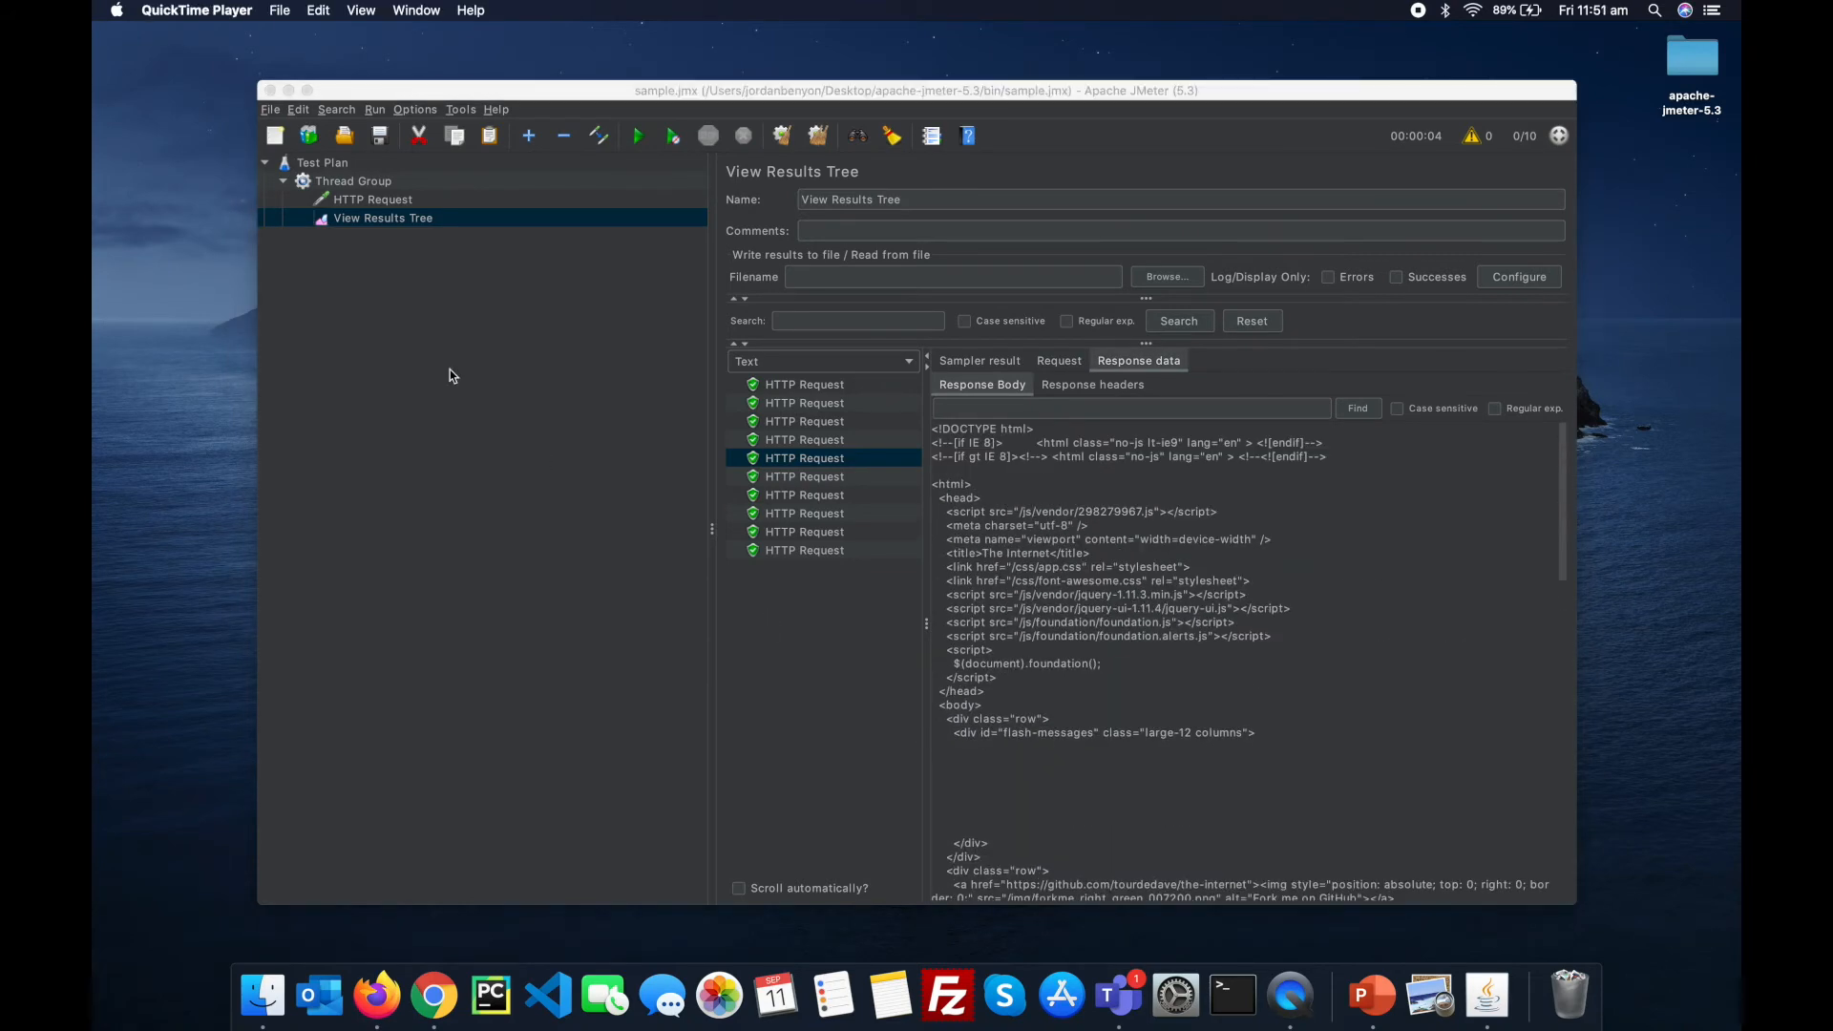
Step: Switch to Chrome, open the-internet.herokuapp.com and show the network log in the developer tools
{"action": "left_click", "coordinate": [435, 993]}
{"action": "left_click", "coordinate": [274, 119]}
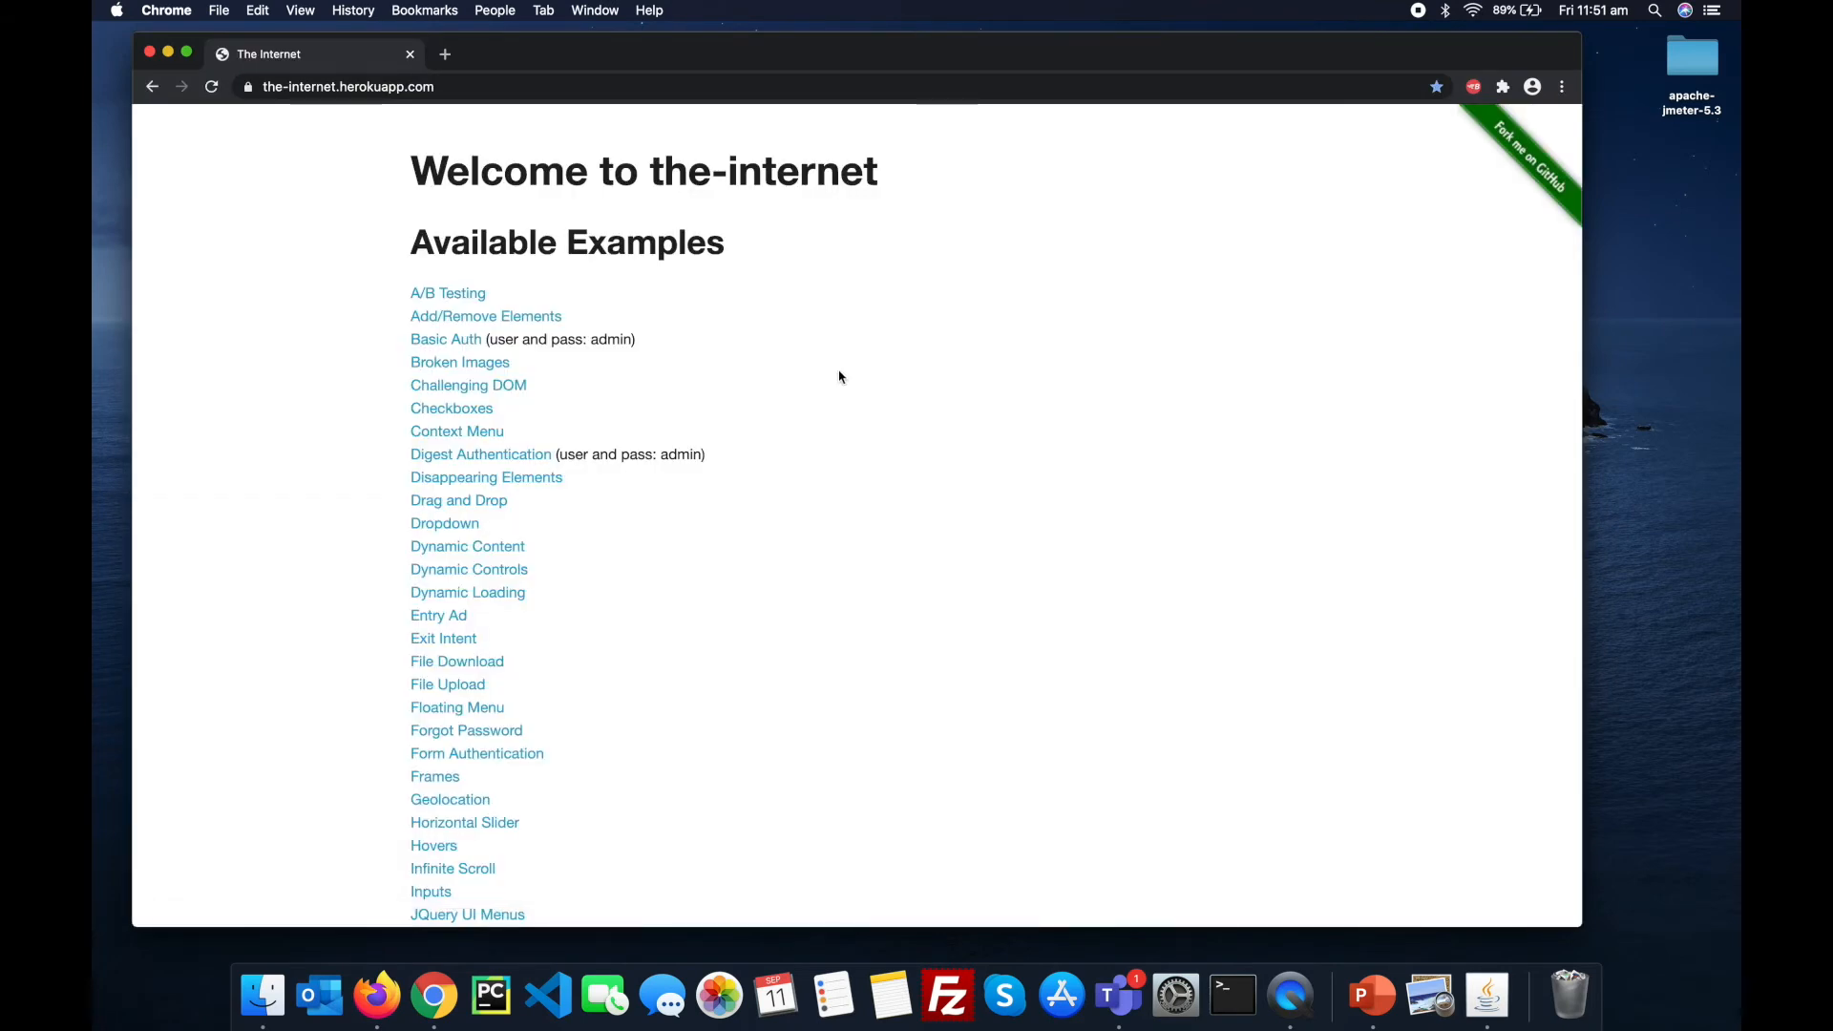
{"action": "right_click", "coordinate": [839, 373]}
{"action": "left_click", "coordinate": [725, 661]}
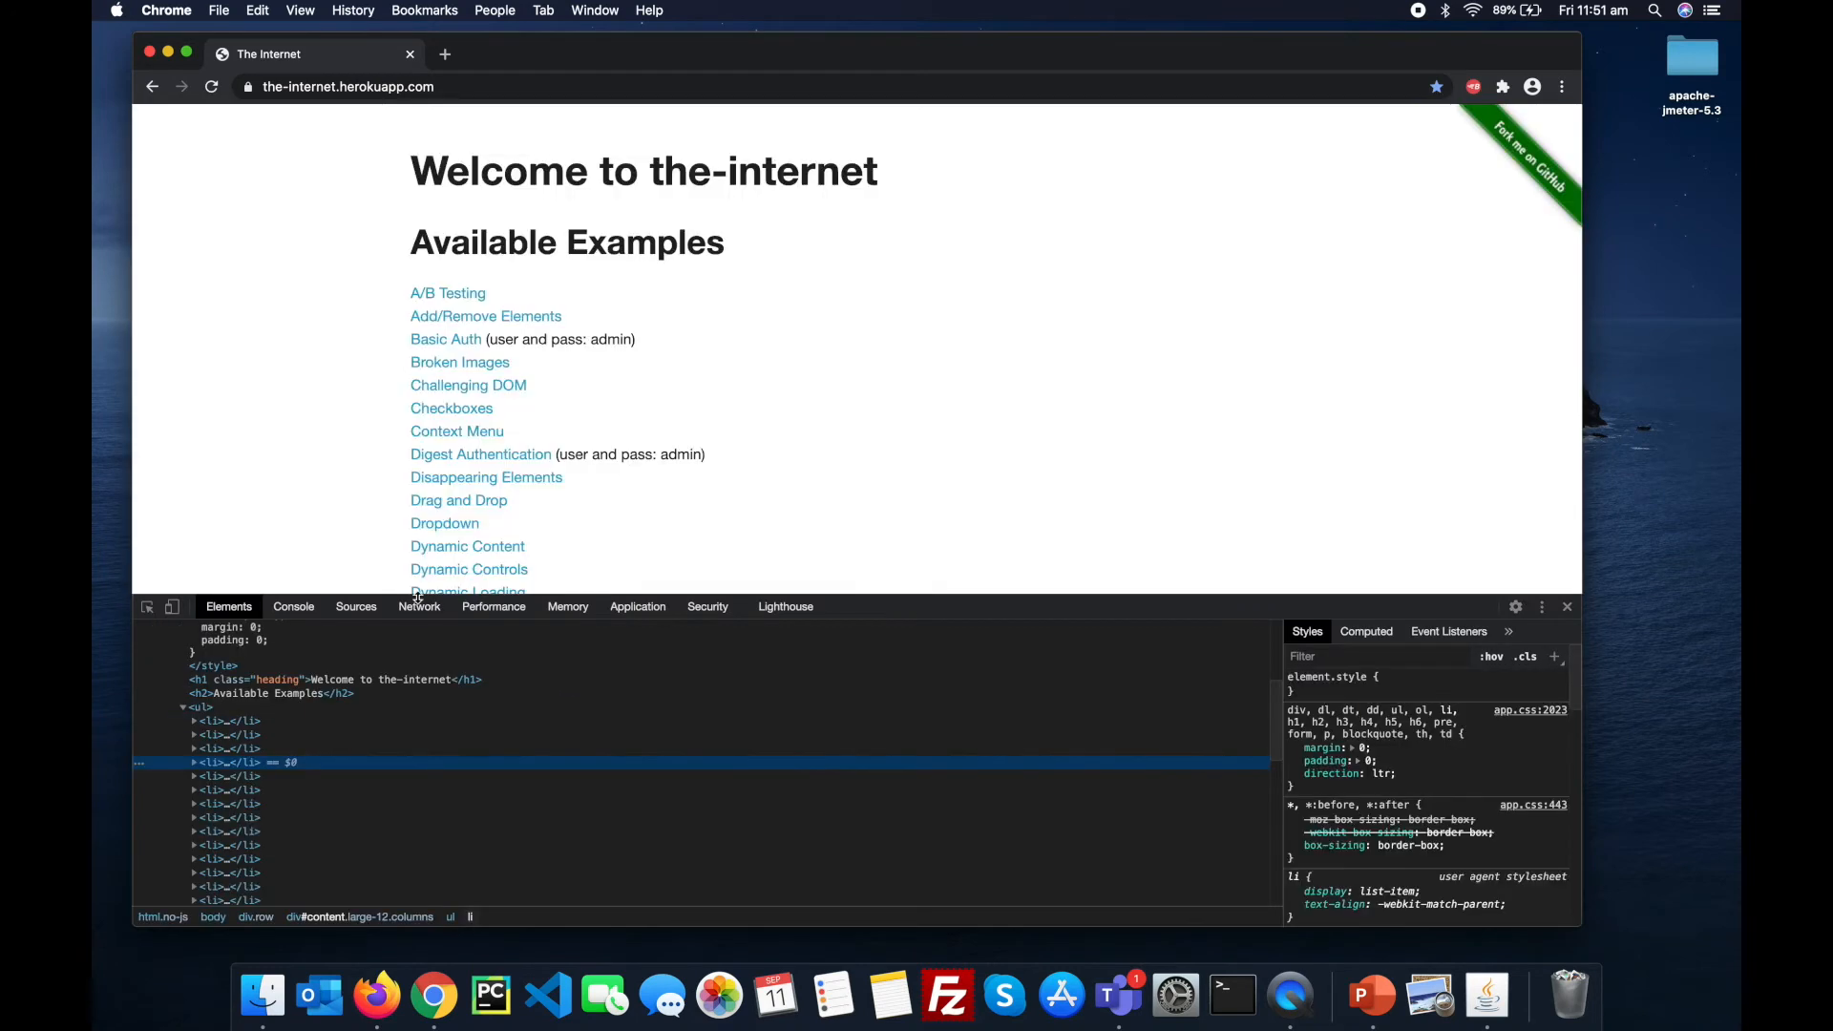
{"action": "left_click", "coordinate": [416, 608]}
{"action": "scroll", "coordinate": [447, 508], "scroll_direction": "down", "scroll_amount": 3}
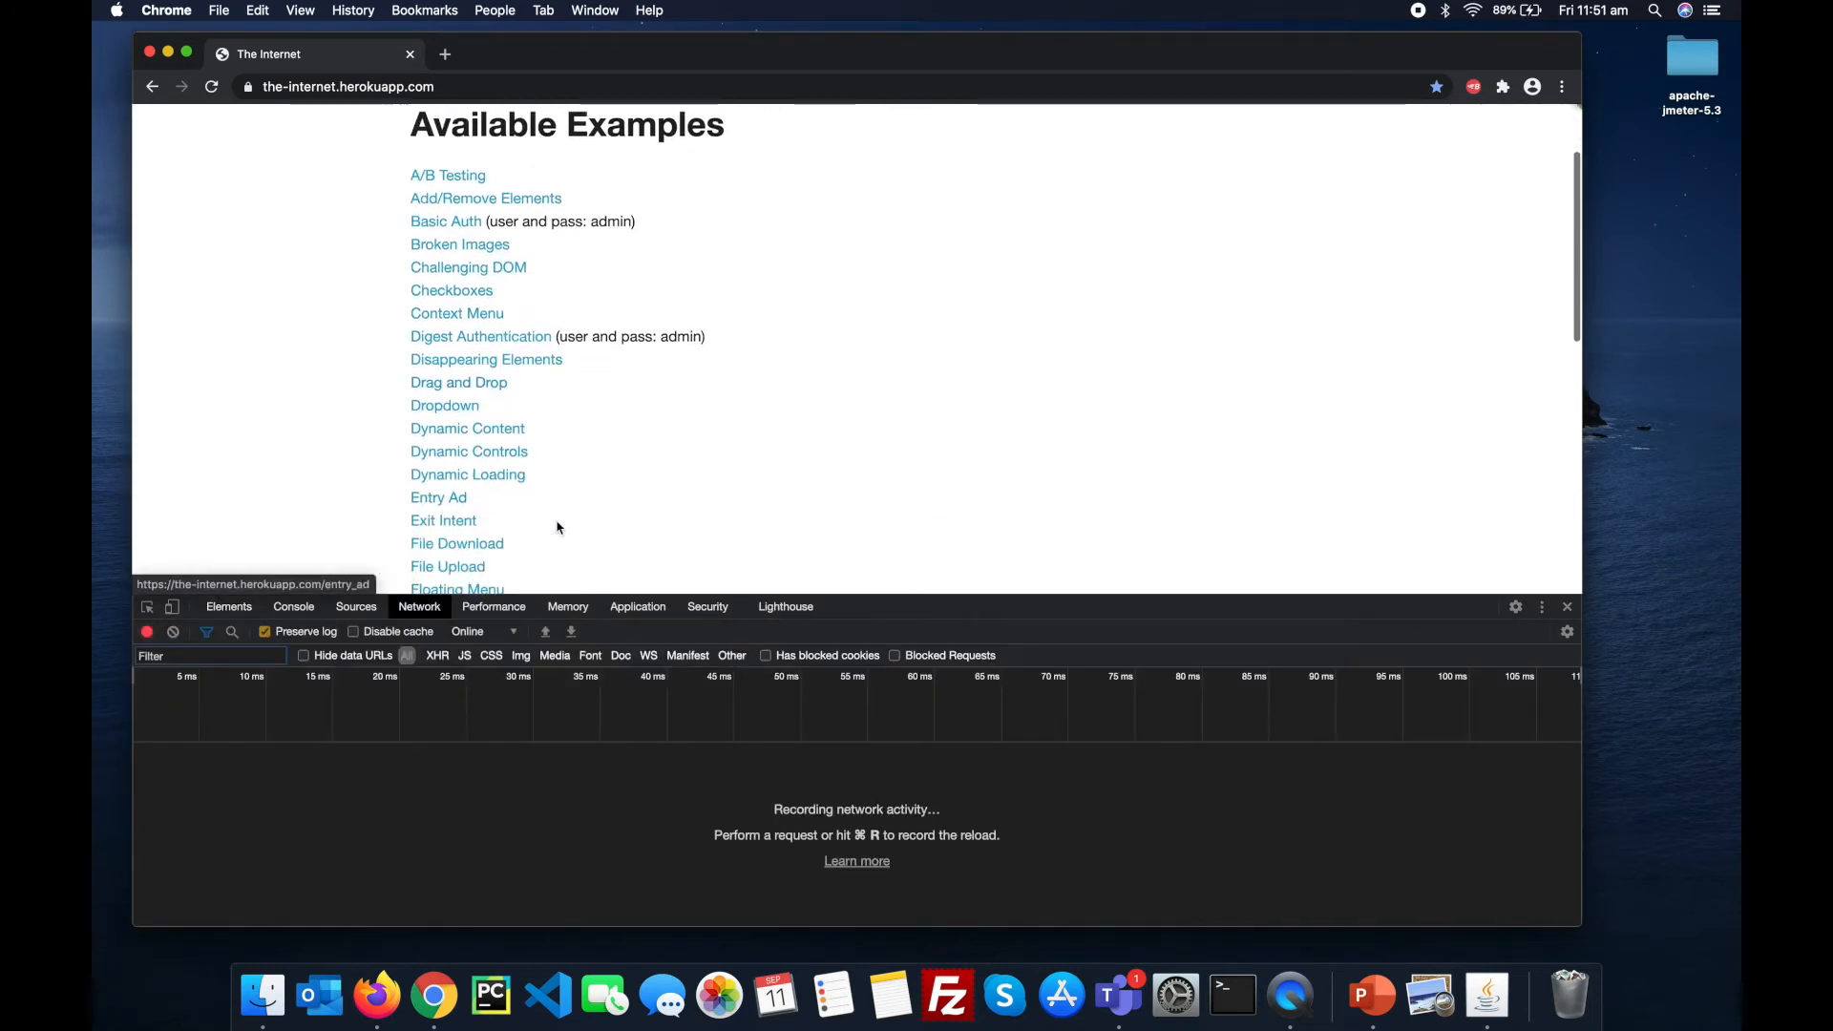
{"action": "left_click_drag", "start_coordinate": [852, 594], "coordinate": [852, 636]}
{"action": "scroll", "coordinate": [538, 408], "scroll_direction": "up", "scroll_amount": 1}
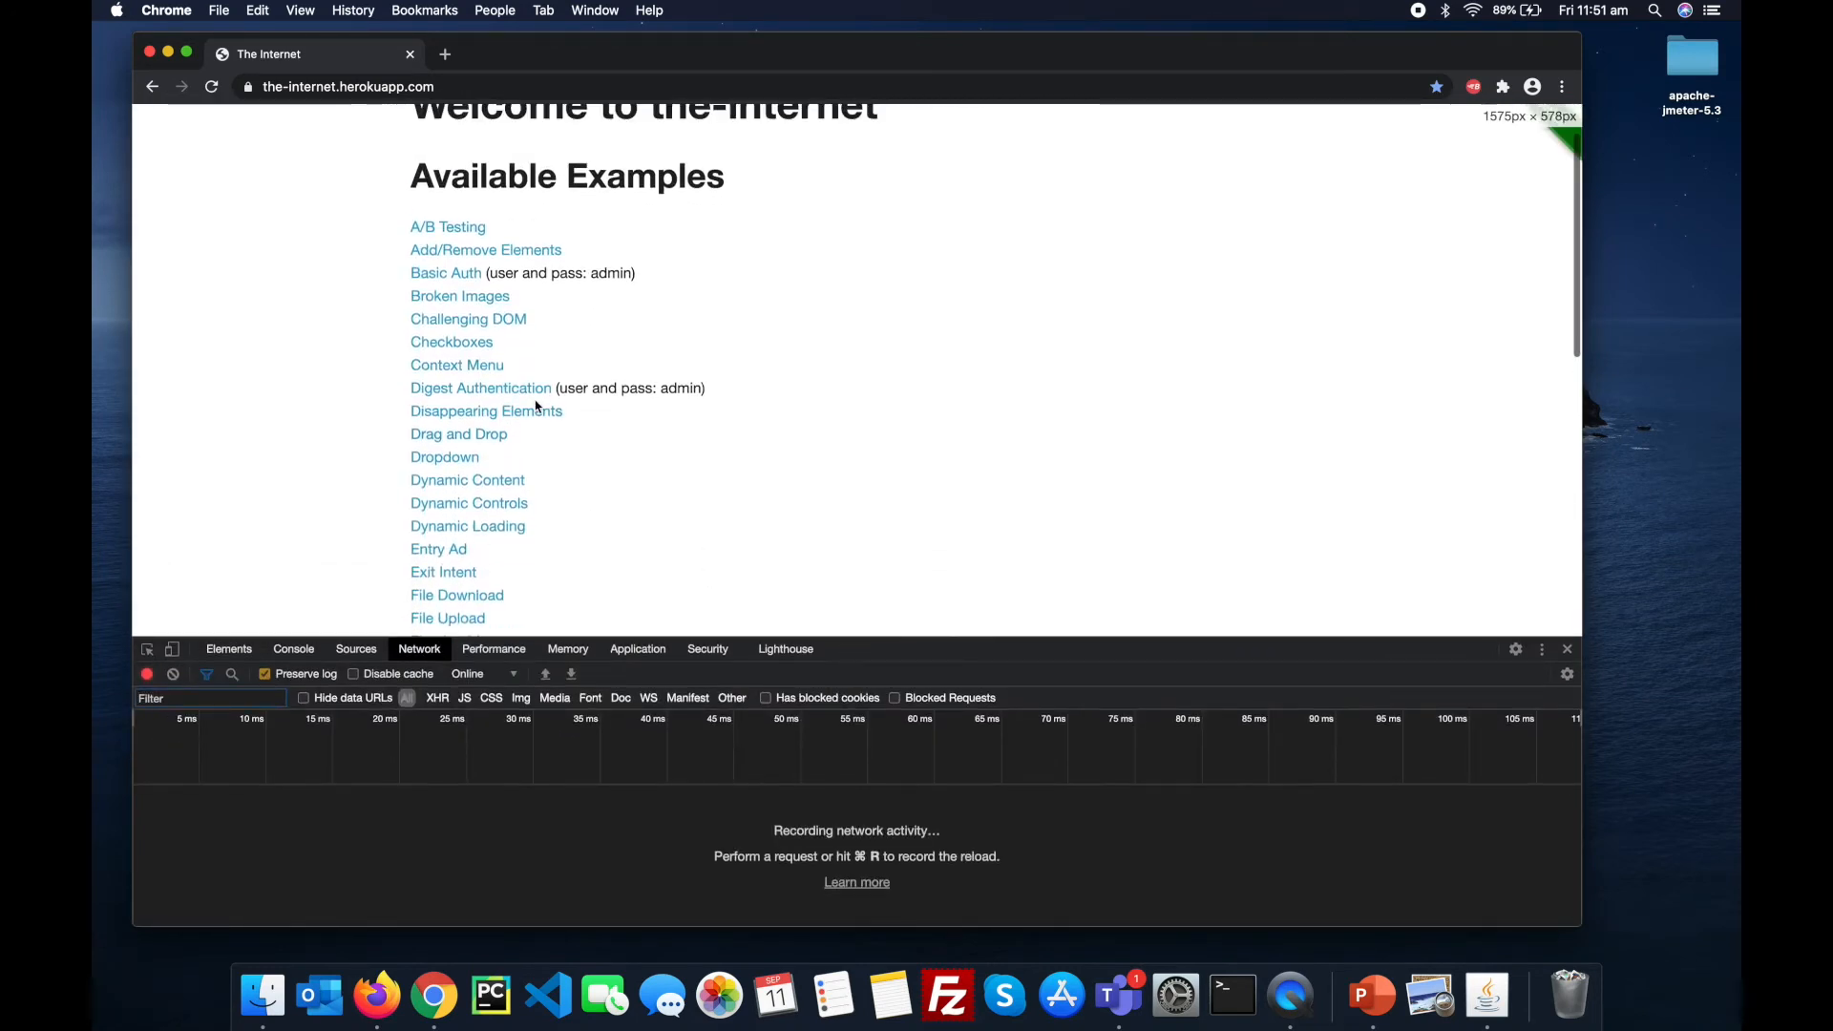
Step: Load the A/B Testing example, examine the abtest request's headers in the network log and close the page
{"action": "left_click", "coordinate": [465, 229]}
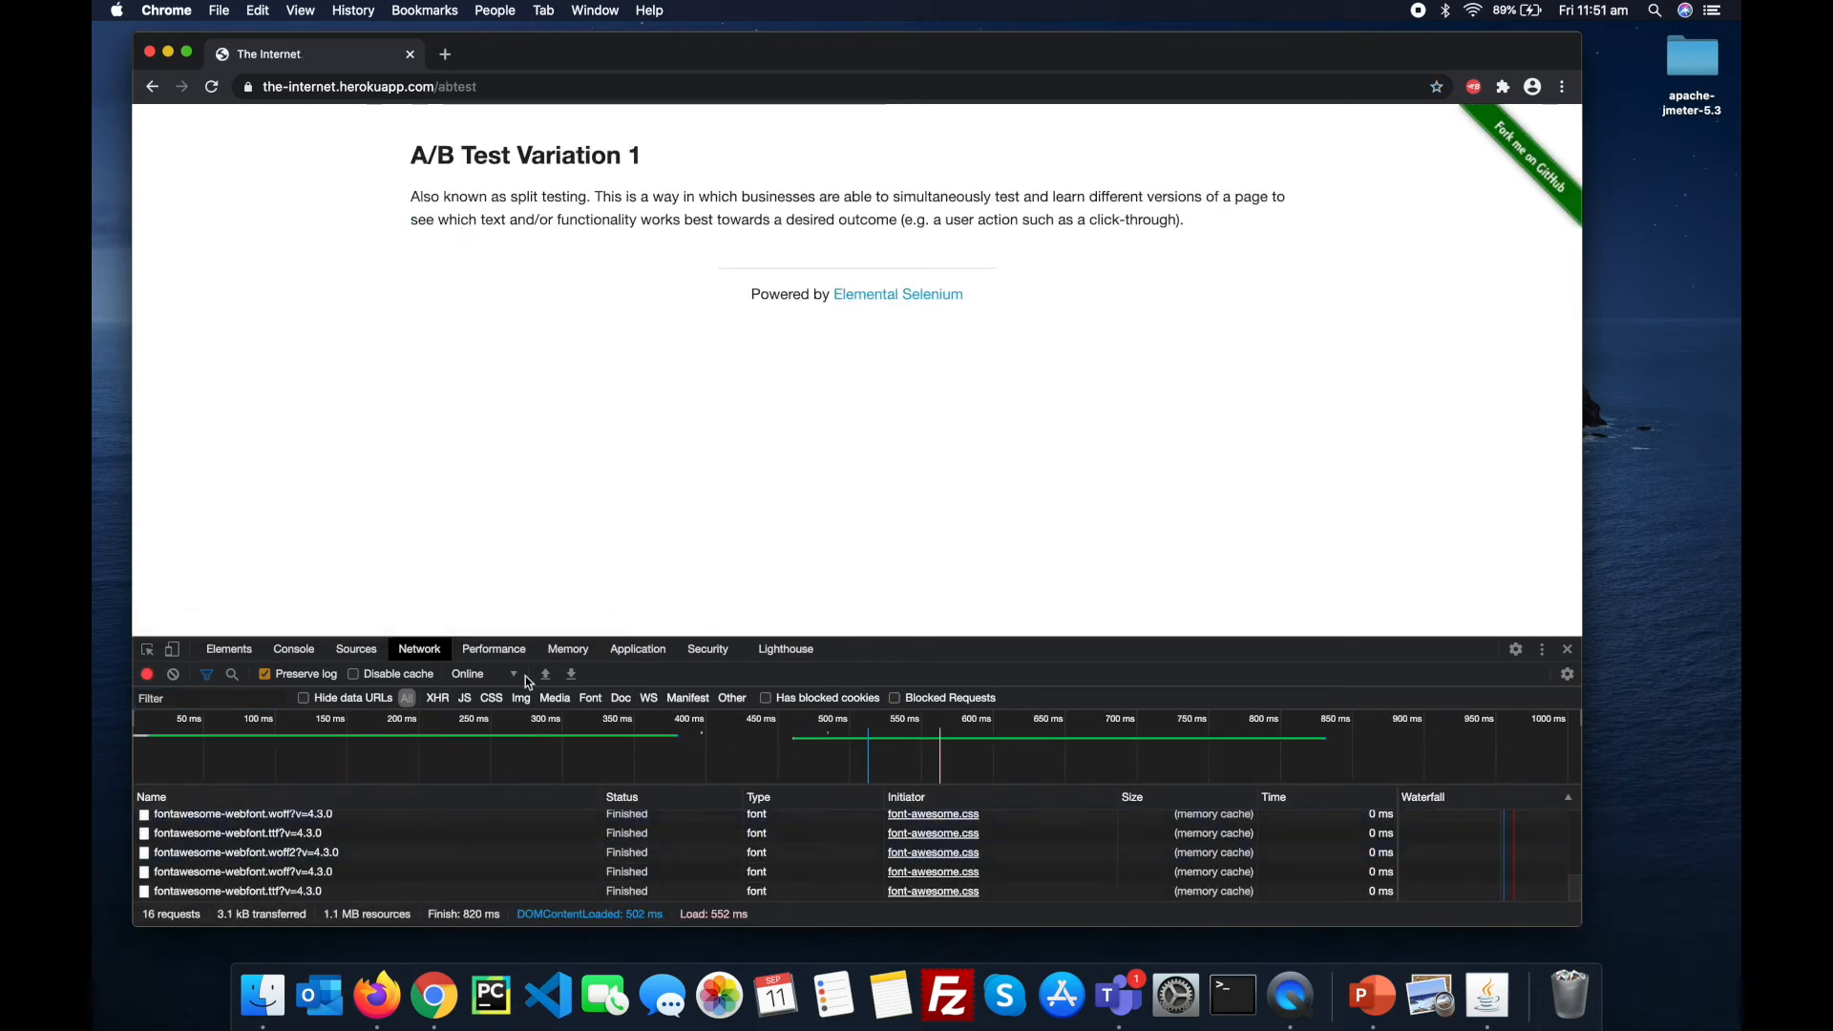
{"action": "left_click_drag", "start_coordinate": [596, 639], "coordinate": [598, 546]}
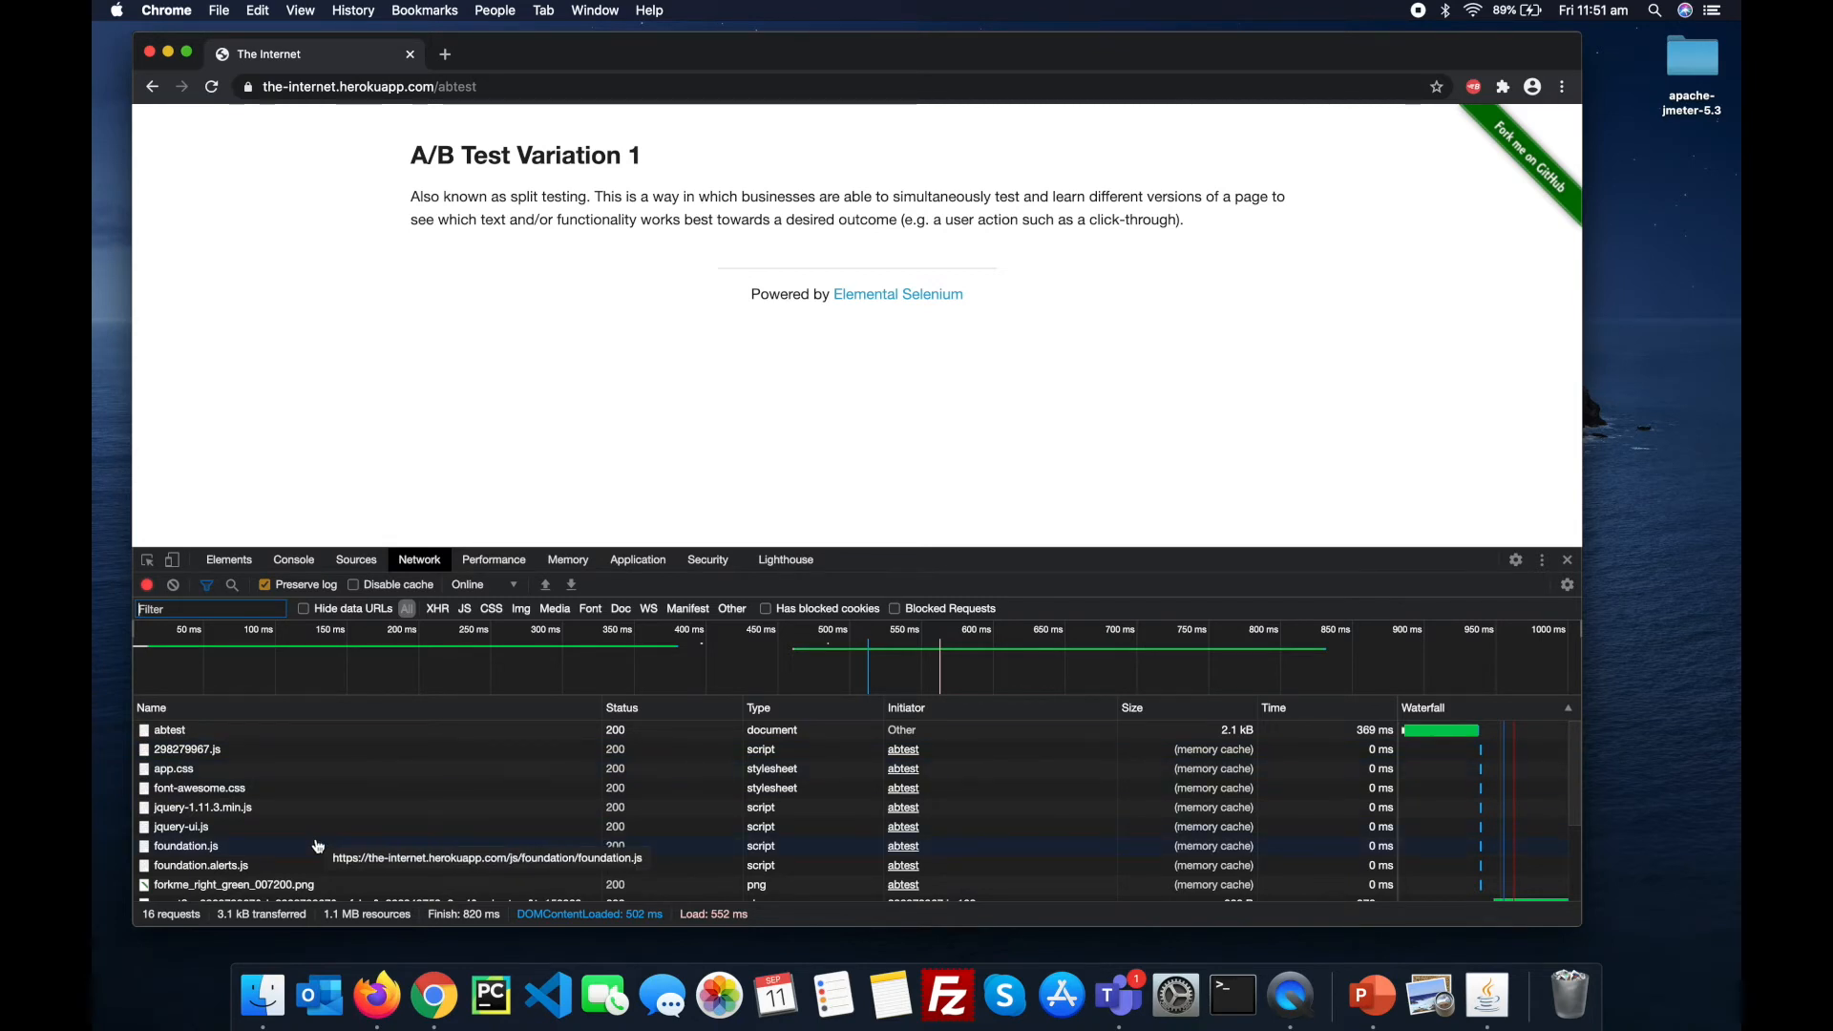
{"action": "scroll", "coordinate": [287, 807], "scroll_direction": "down", "scroll_amount": 3}
{"action": "scroll", "coordinate": [267, 774], "scroll_direction": "up", "scroll_amount": 3}
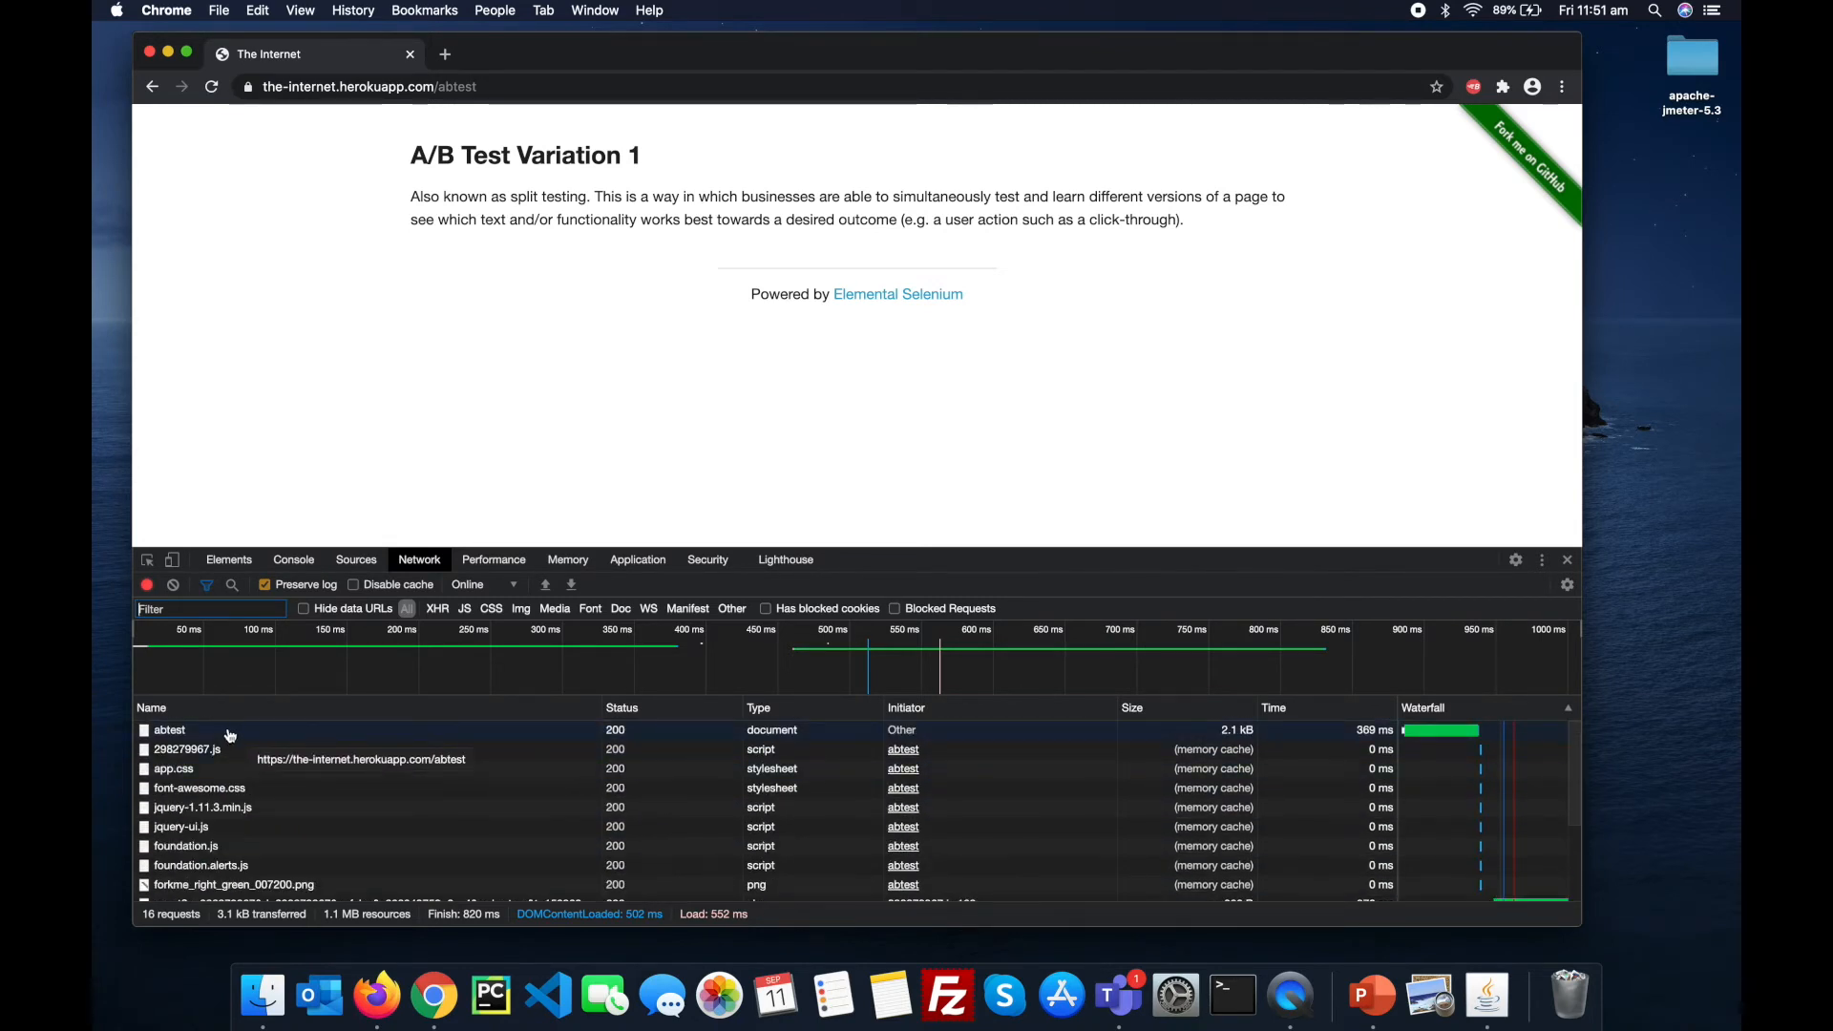
{"action": "left_click", "coordinate": [229, 731]}
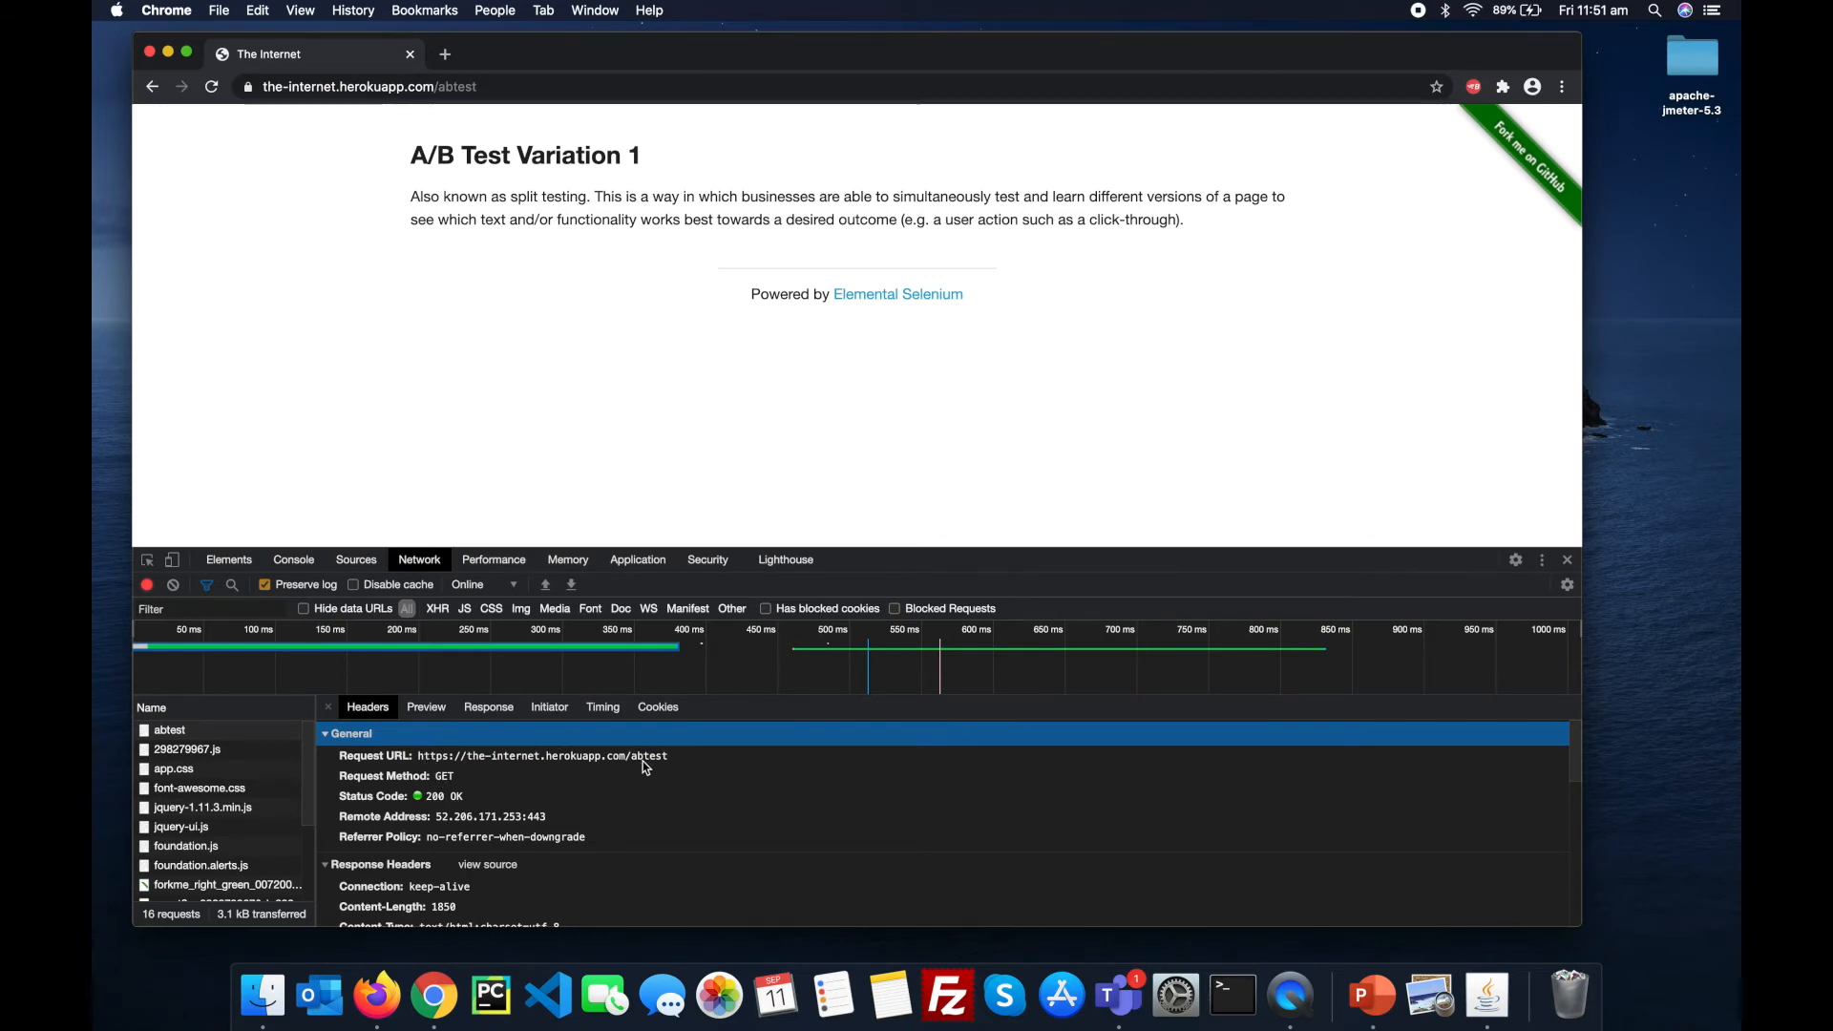
{"action": "left_click", "coordinate": [410, 54]}
Step: Return to JMeter, add a second HTTP Request sampler to the Thread Group and place it above View Results Tree
{"action": "left_click", "coordinate": [397, 199]}
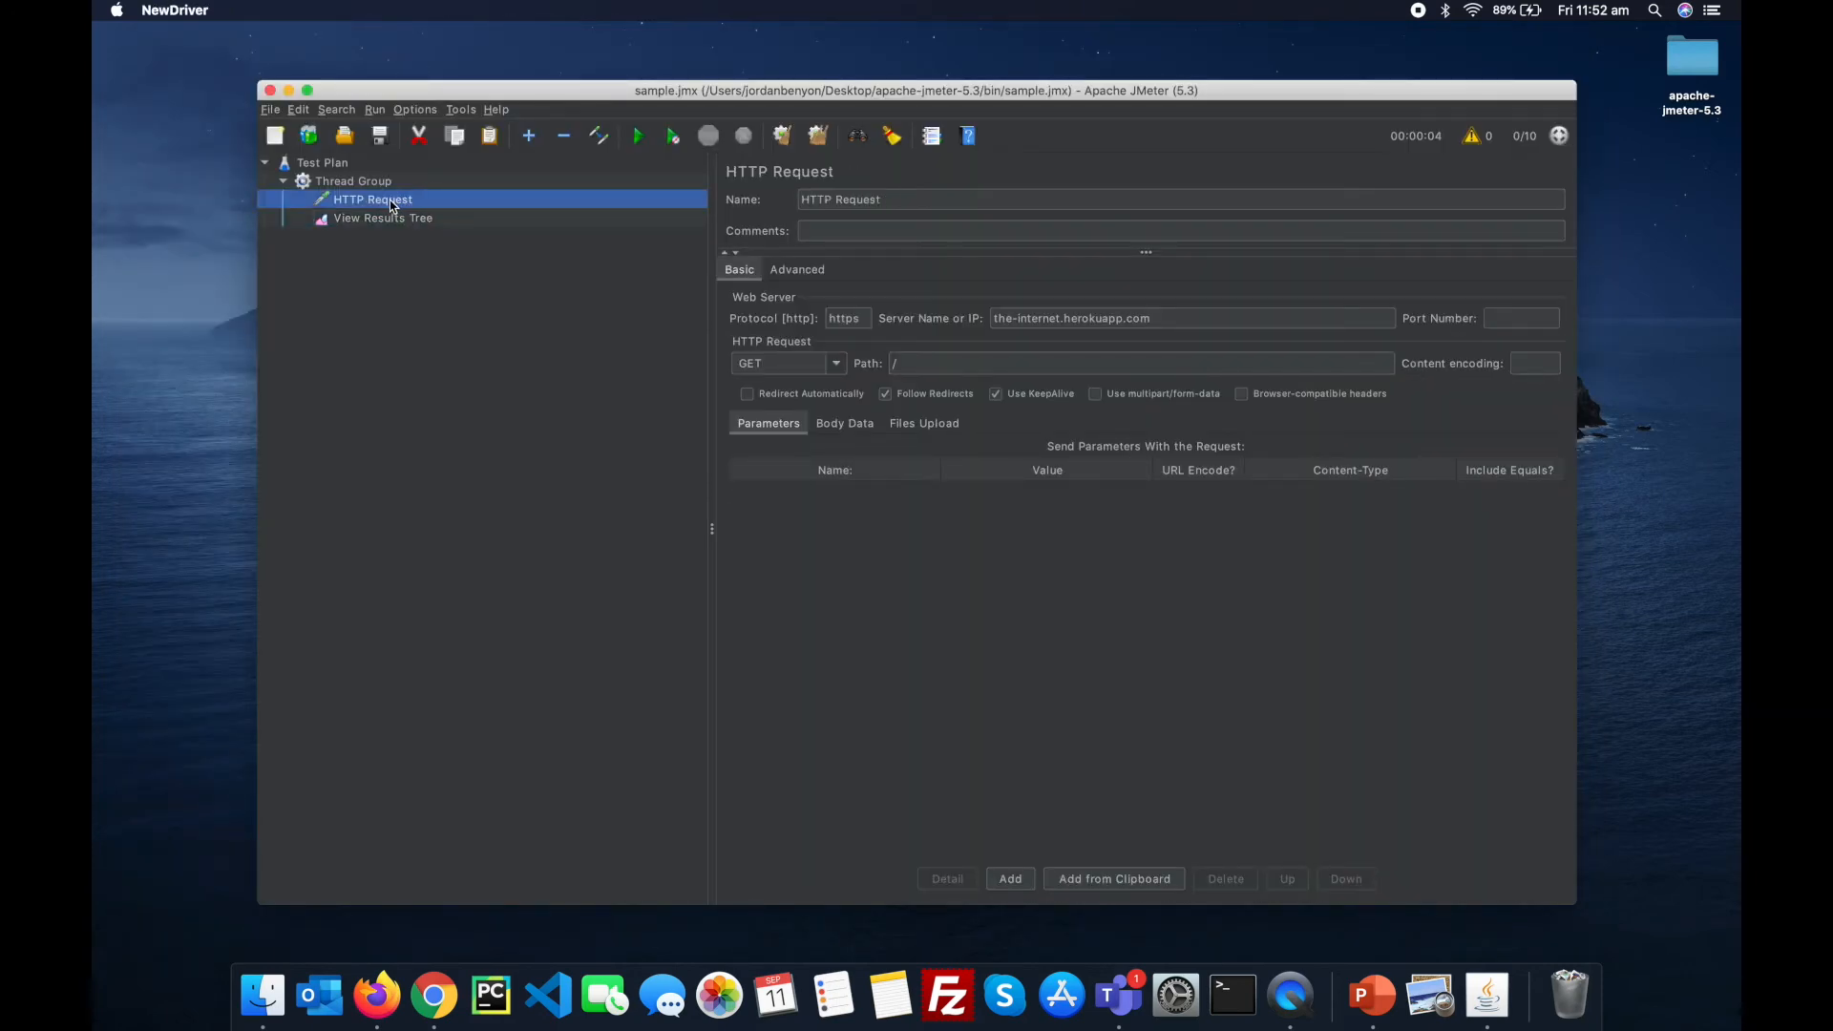
{"action": "left_click", "coordinate": [381, 187]}
{"action": "right_click", "coordinate": [381, 187]}
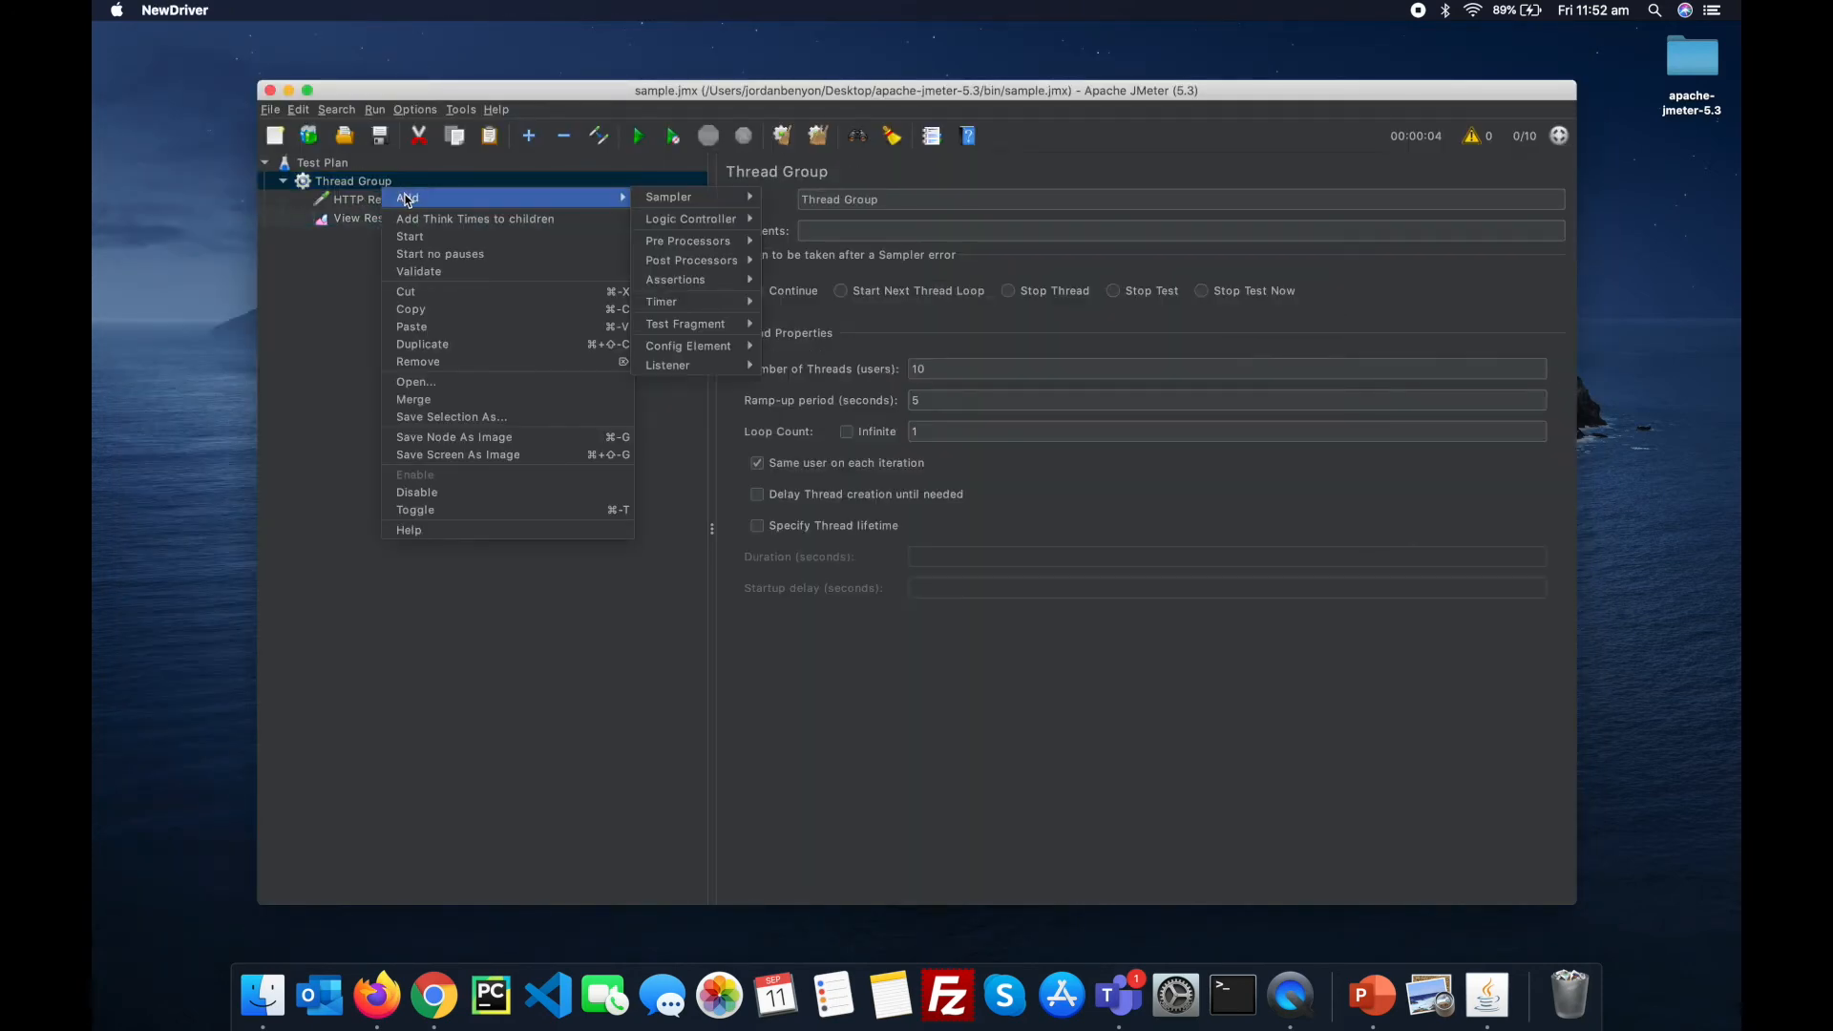
{"action": "mouse_move", "coordinate": [611, 198]}
{"action": "mouse_move", "coordinate": [688, 197]}
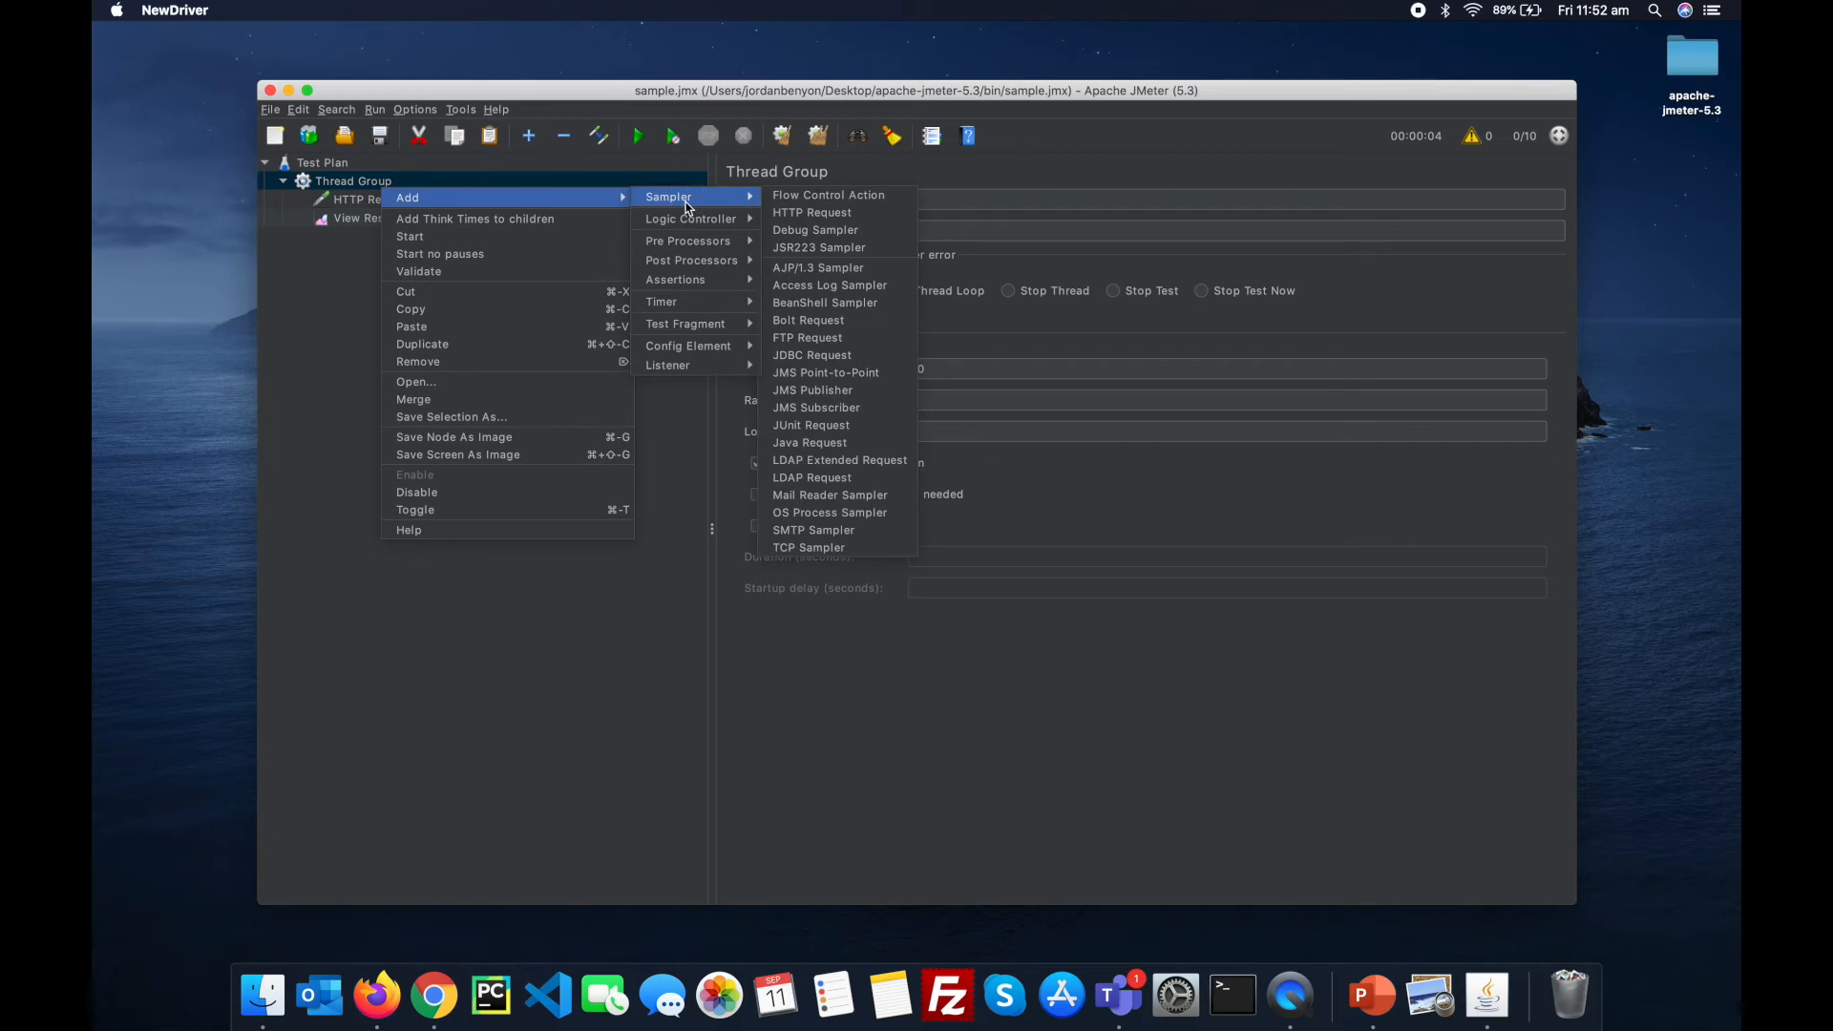
{"action": "left_click", "coordinate": [817, 214]}
{"action": "mouse_move", "coordinate": [377, 219]}
{"action": "left_mouse_down"}
{"action": "mouse_move", "coordinate": [371, 246]}
{"action": "mouse_move", "coordinate": [400, 236]}
{"action": "left_mouse_up"}
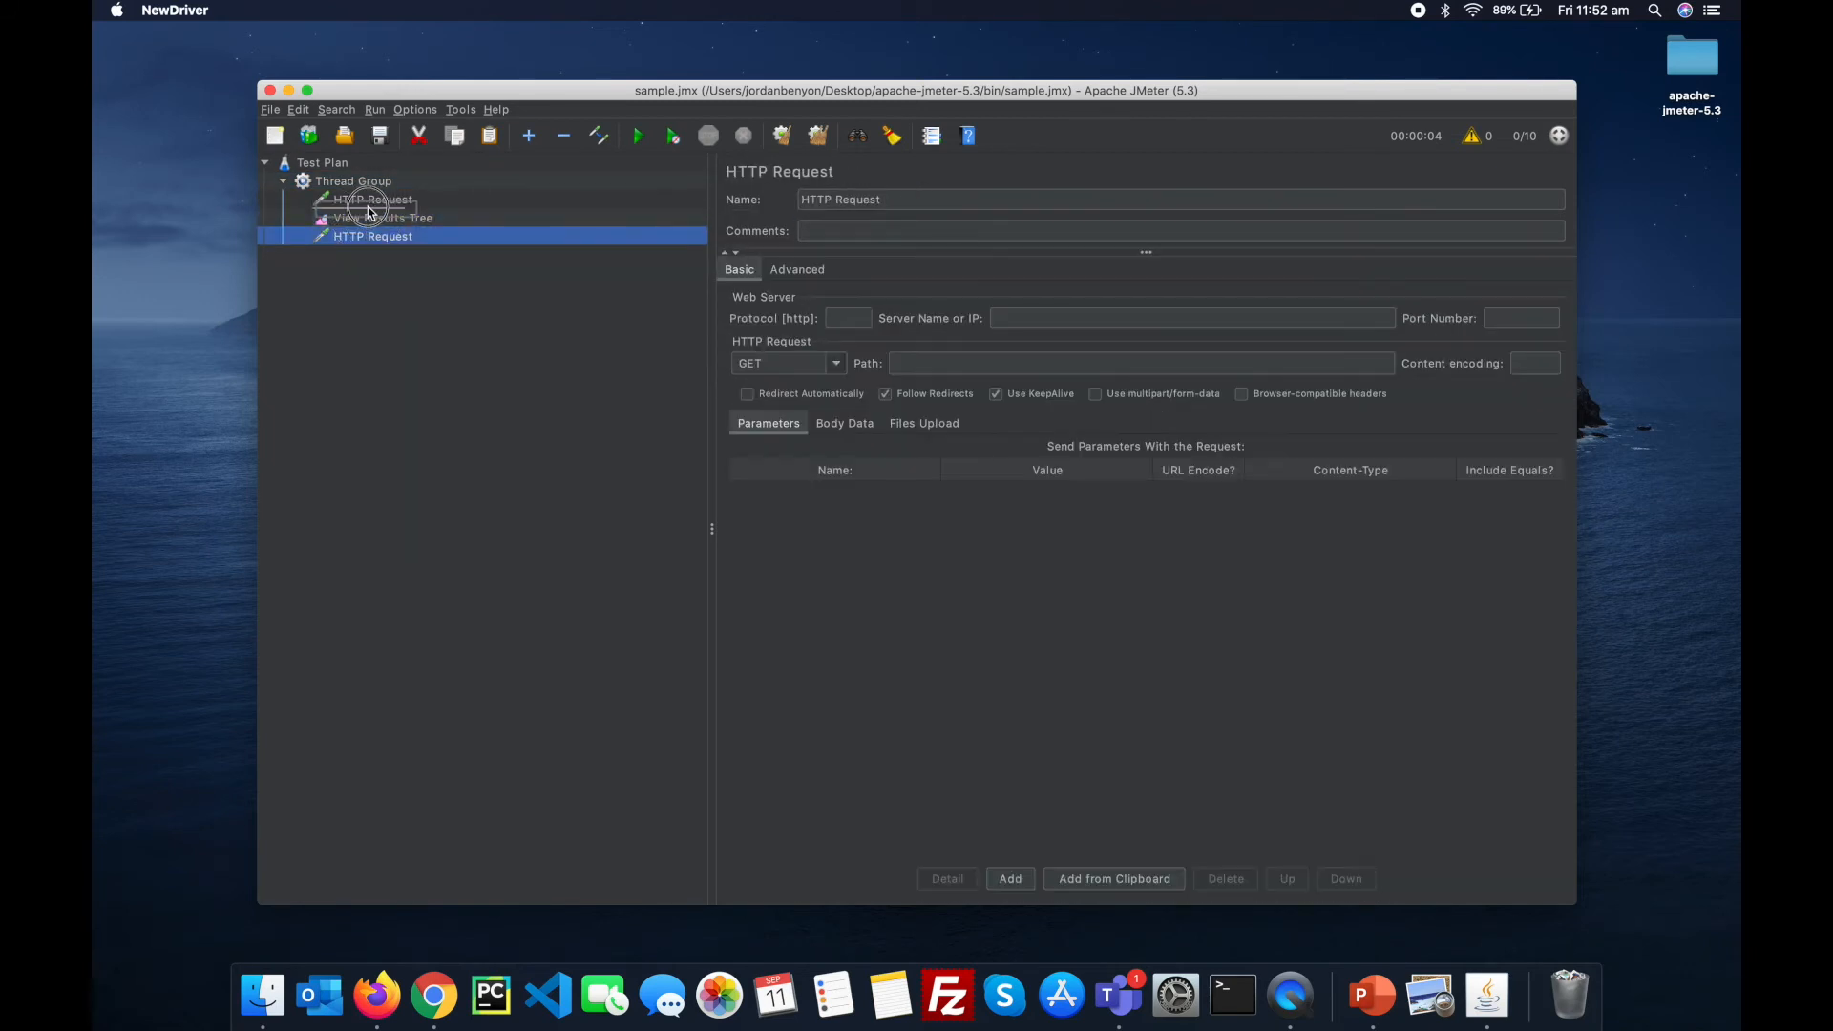
{"action": "left_click", "coordinate": [377, 200]}
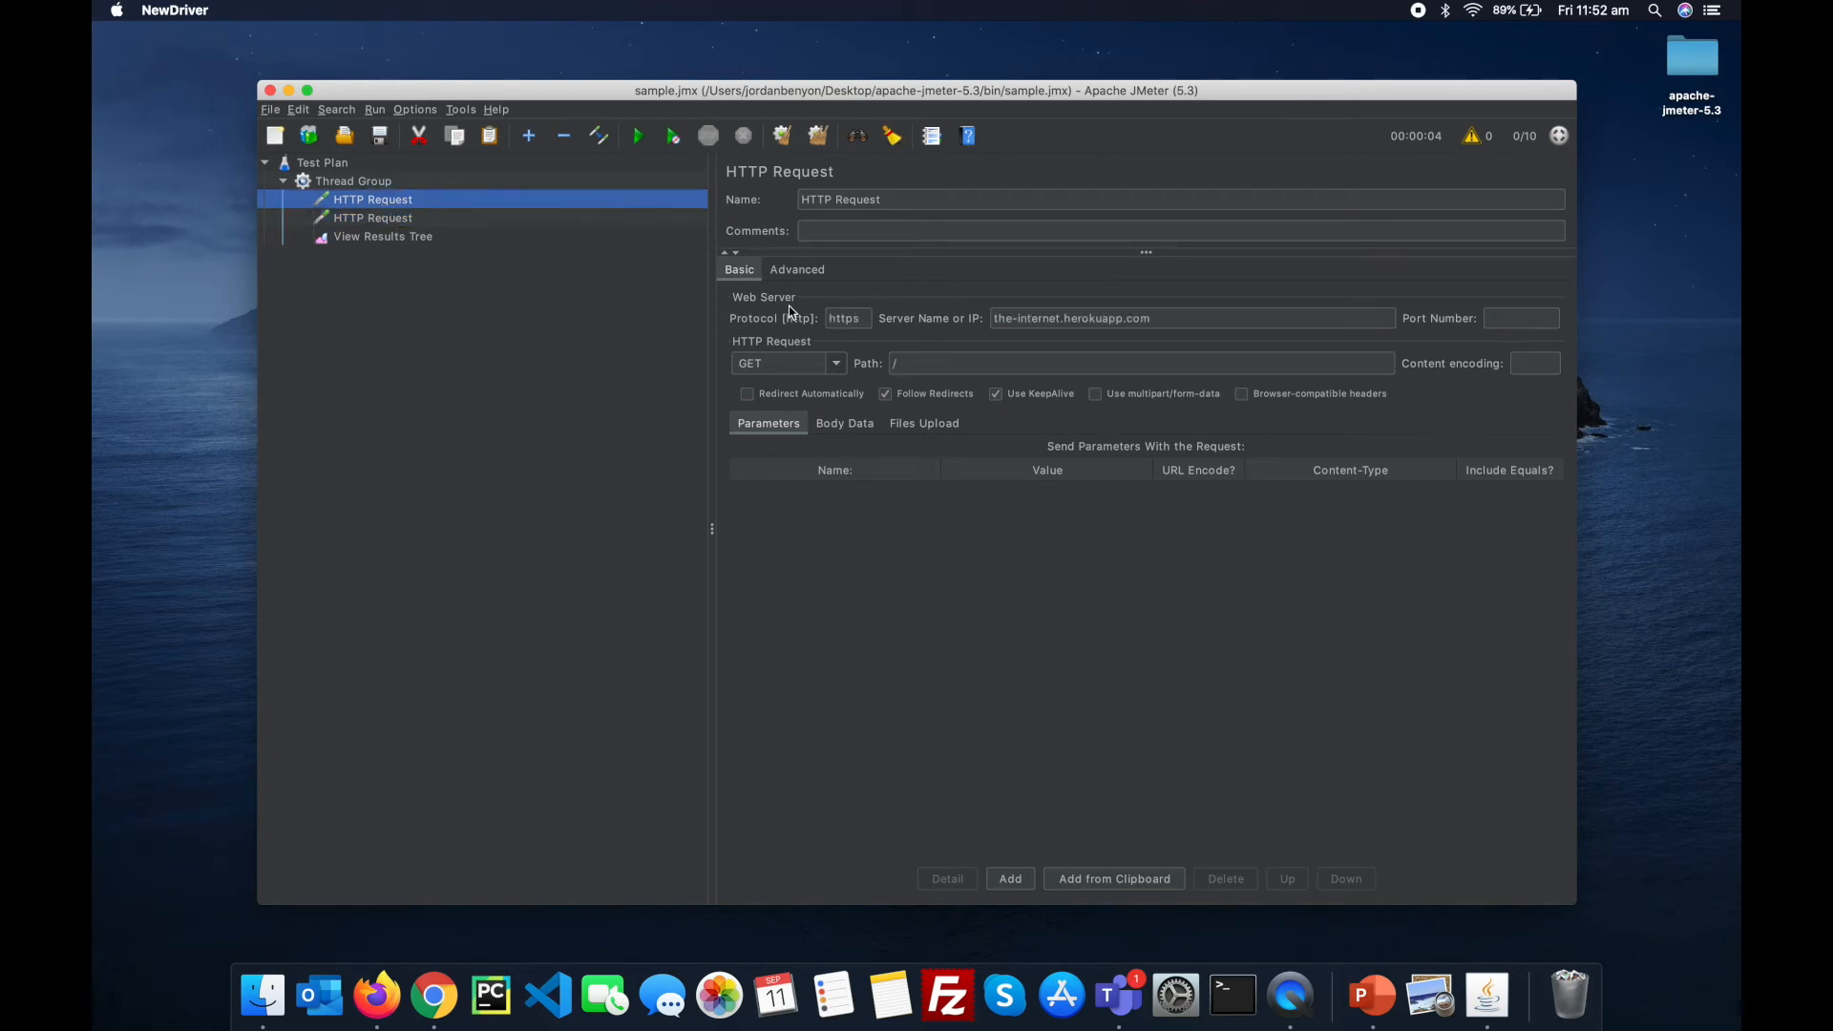
{"action": "left_click", "coordinate": [1046, 322]}
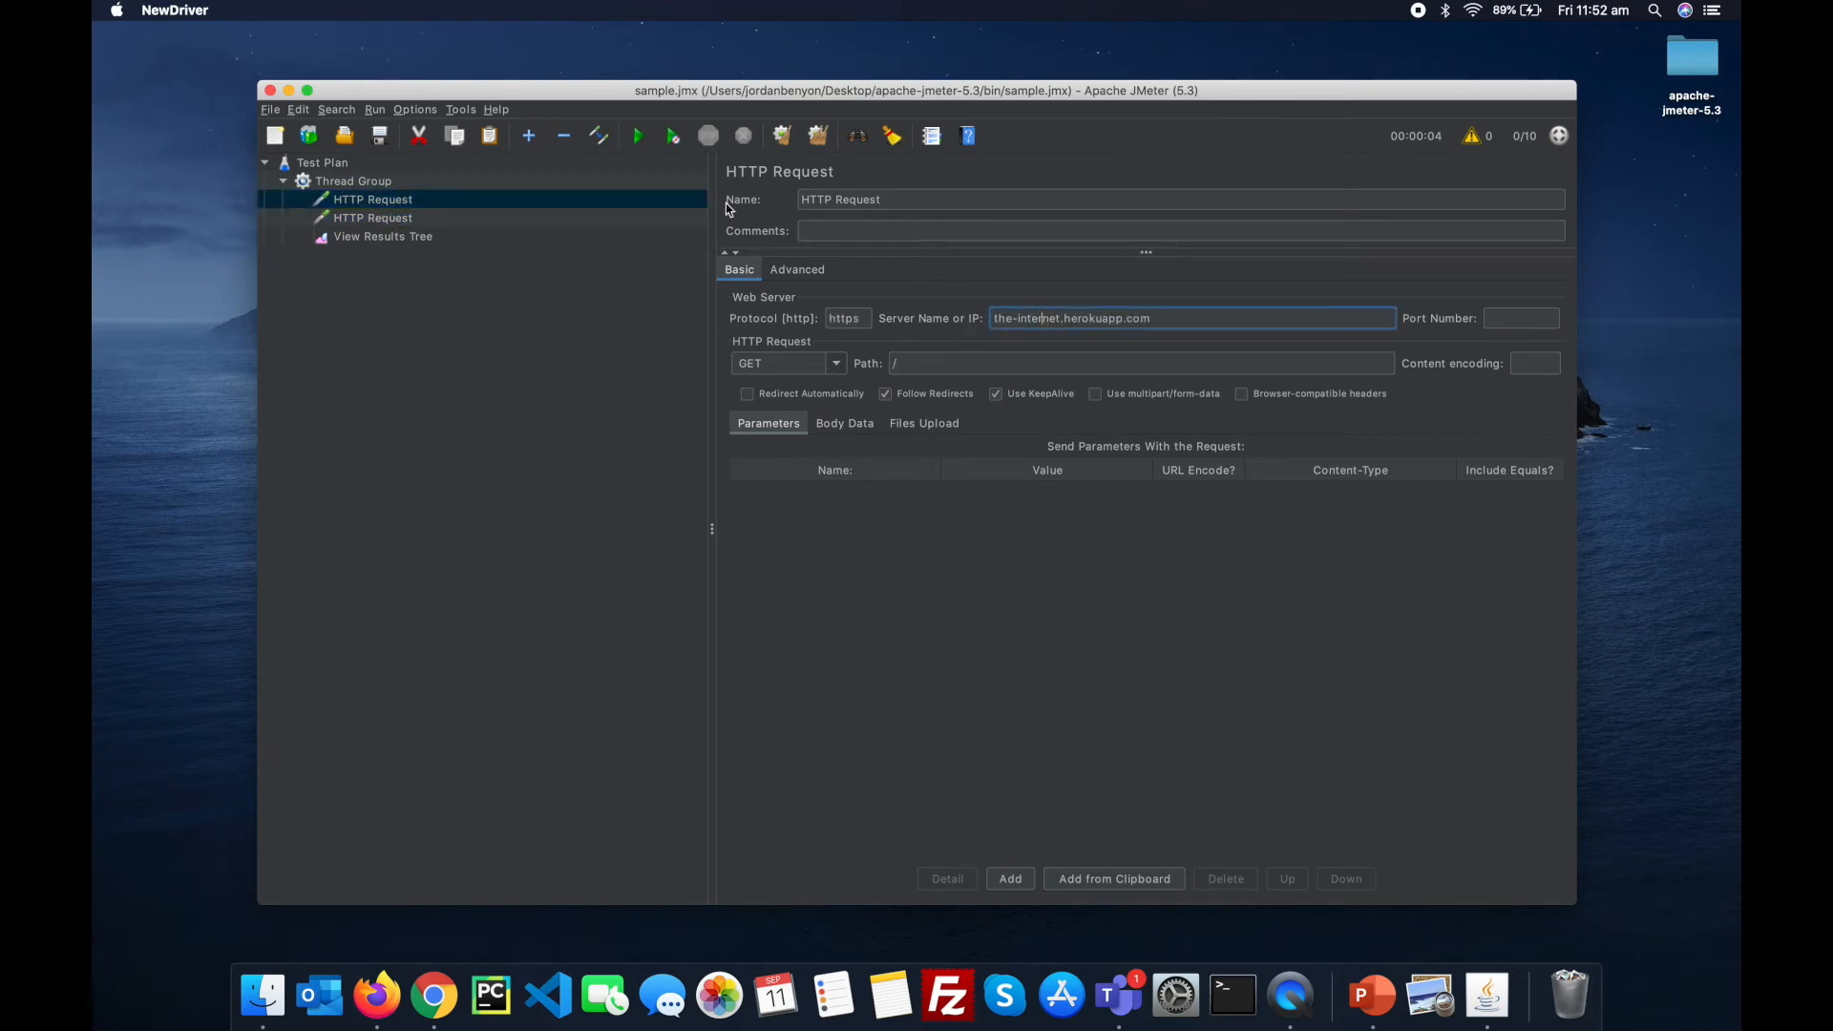
{"action": "left_click", "coordinate": [448, 218]}
{"action": "left_click", "coordinate": [1070, 321]}
{"action": "type", "text": "https://the-internet.herokuapp.com/"}
{"action": "left_click", "coordinate": [847, 320]}
{"action": "type", "text": "https"}
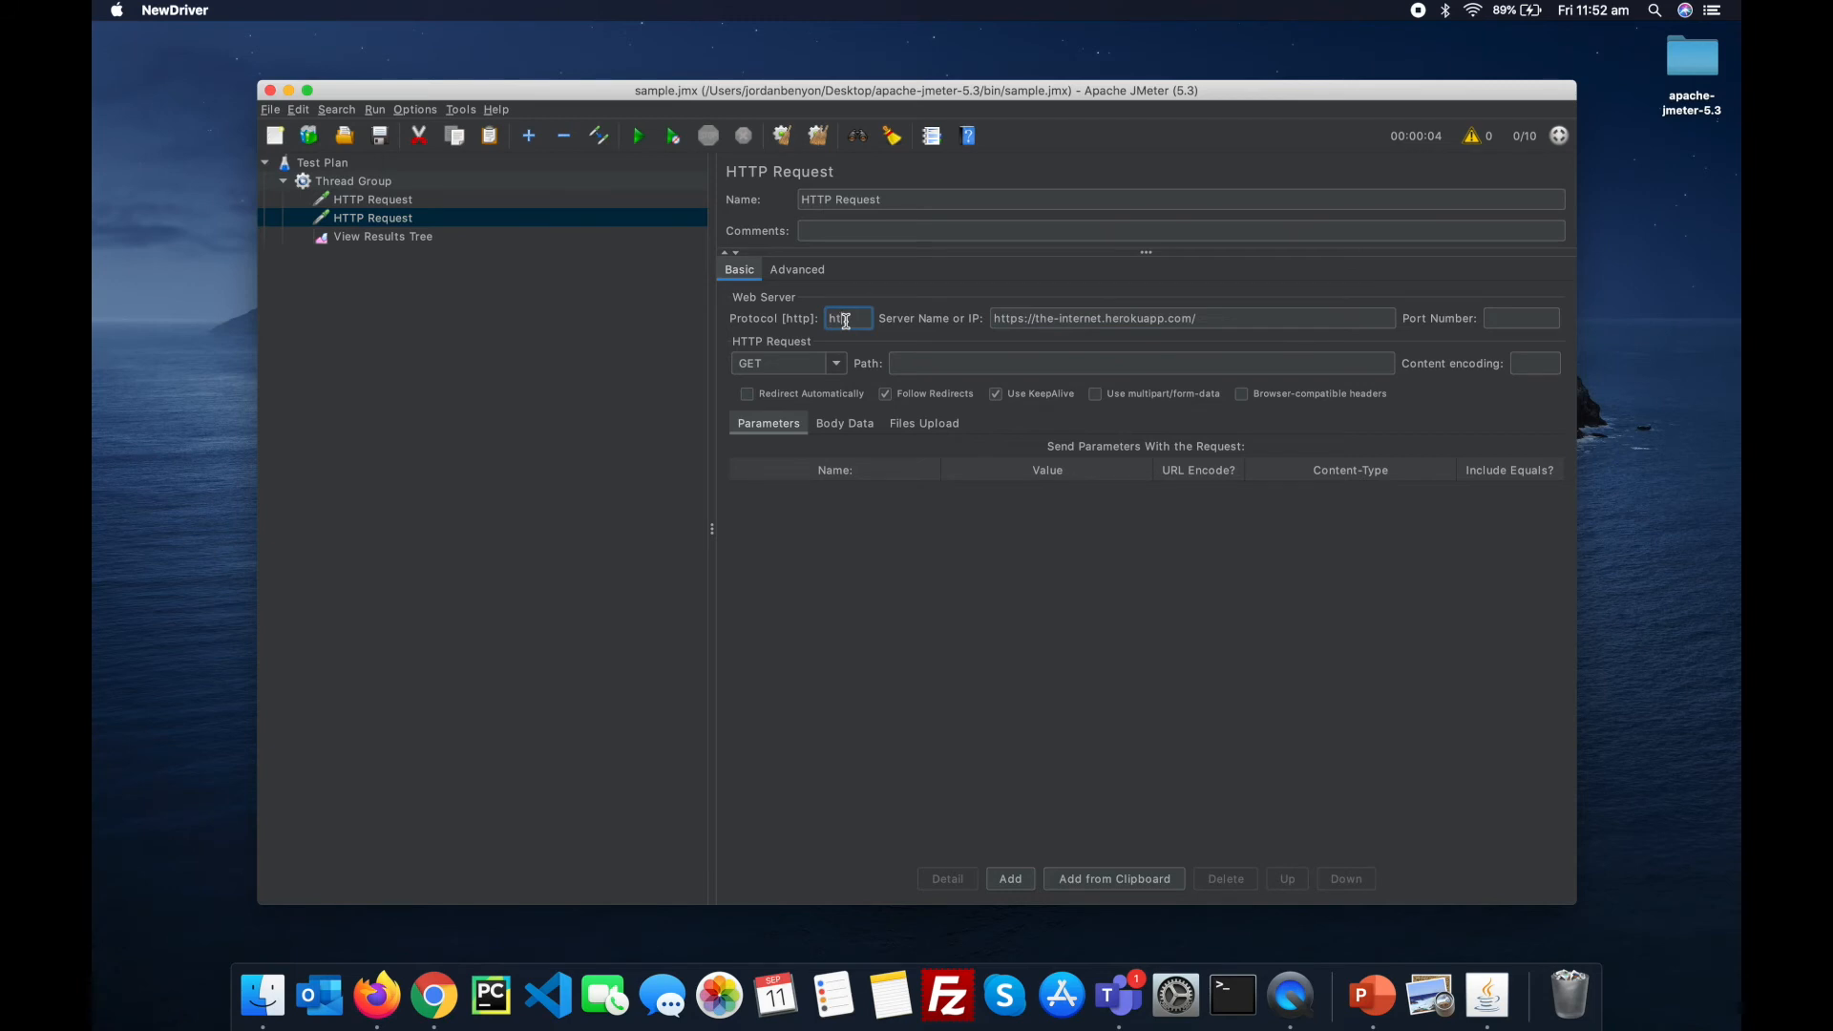
{"action": "left_click", "coordinate": [909, 361]}
{"action": "type", "text": "/abtest"}
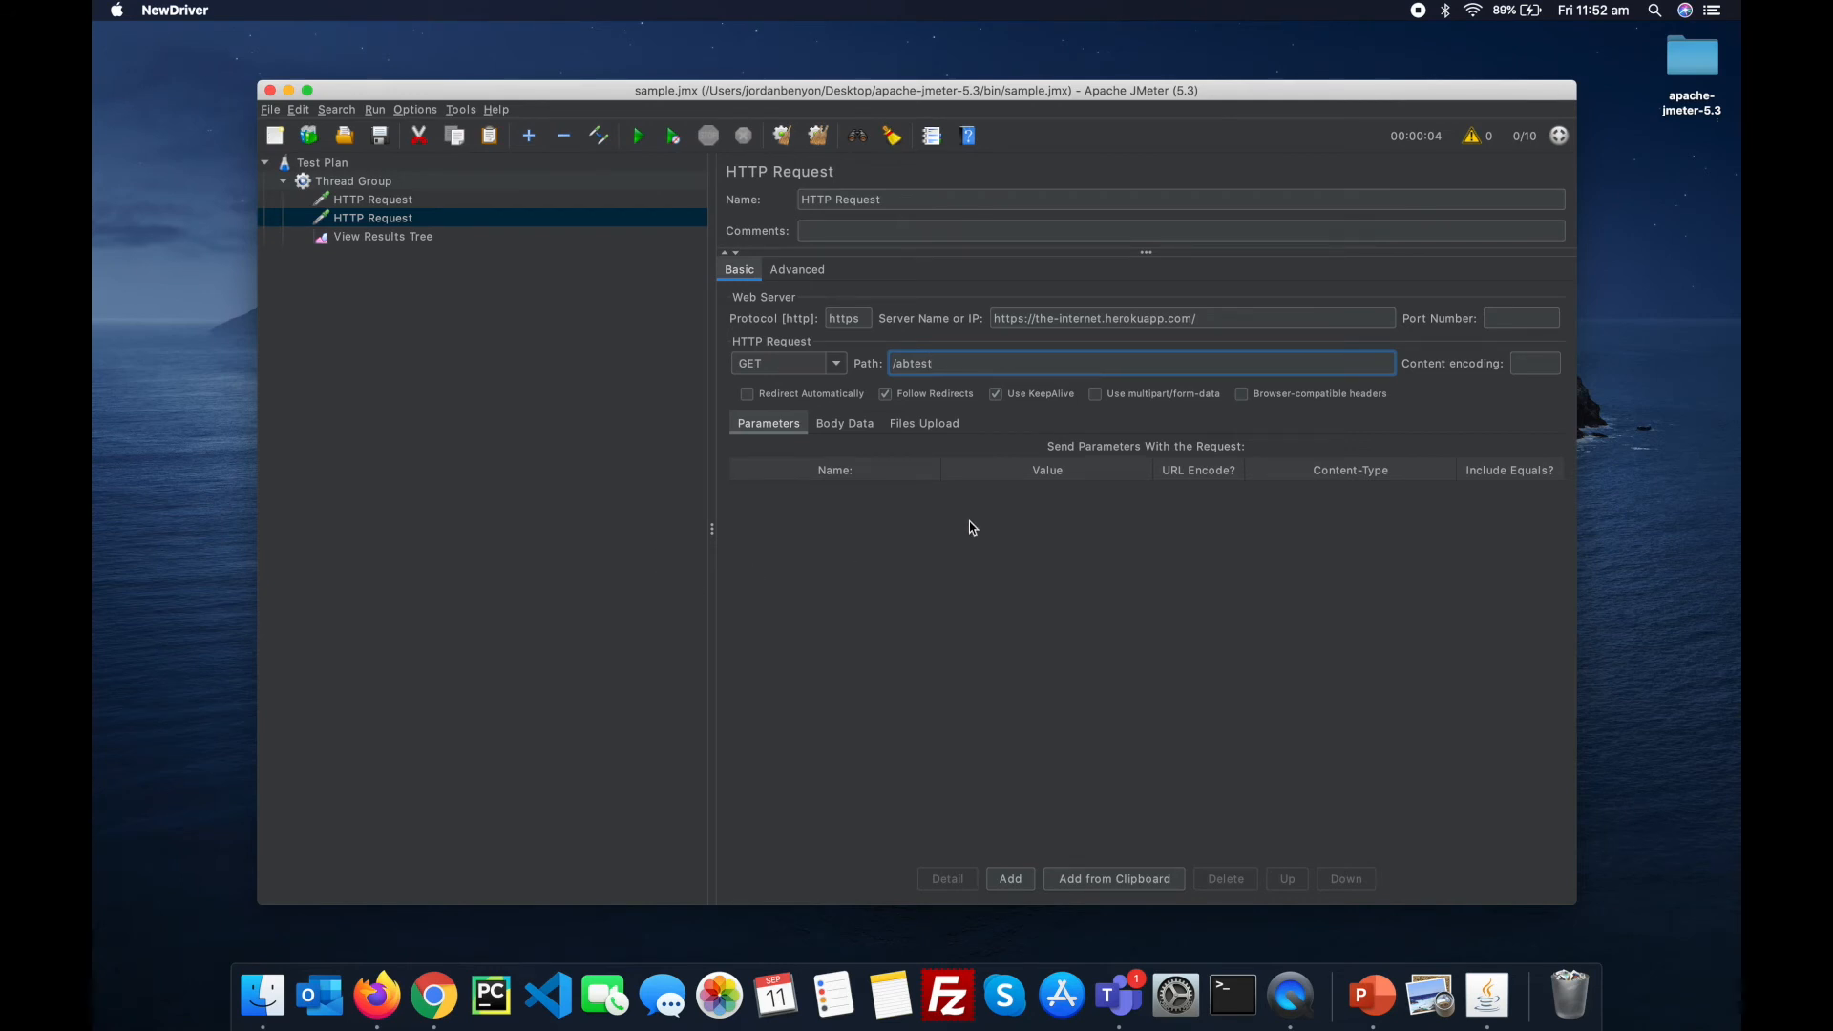
{"action": "left_click", "coordinate": [1062, 317]}
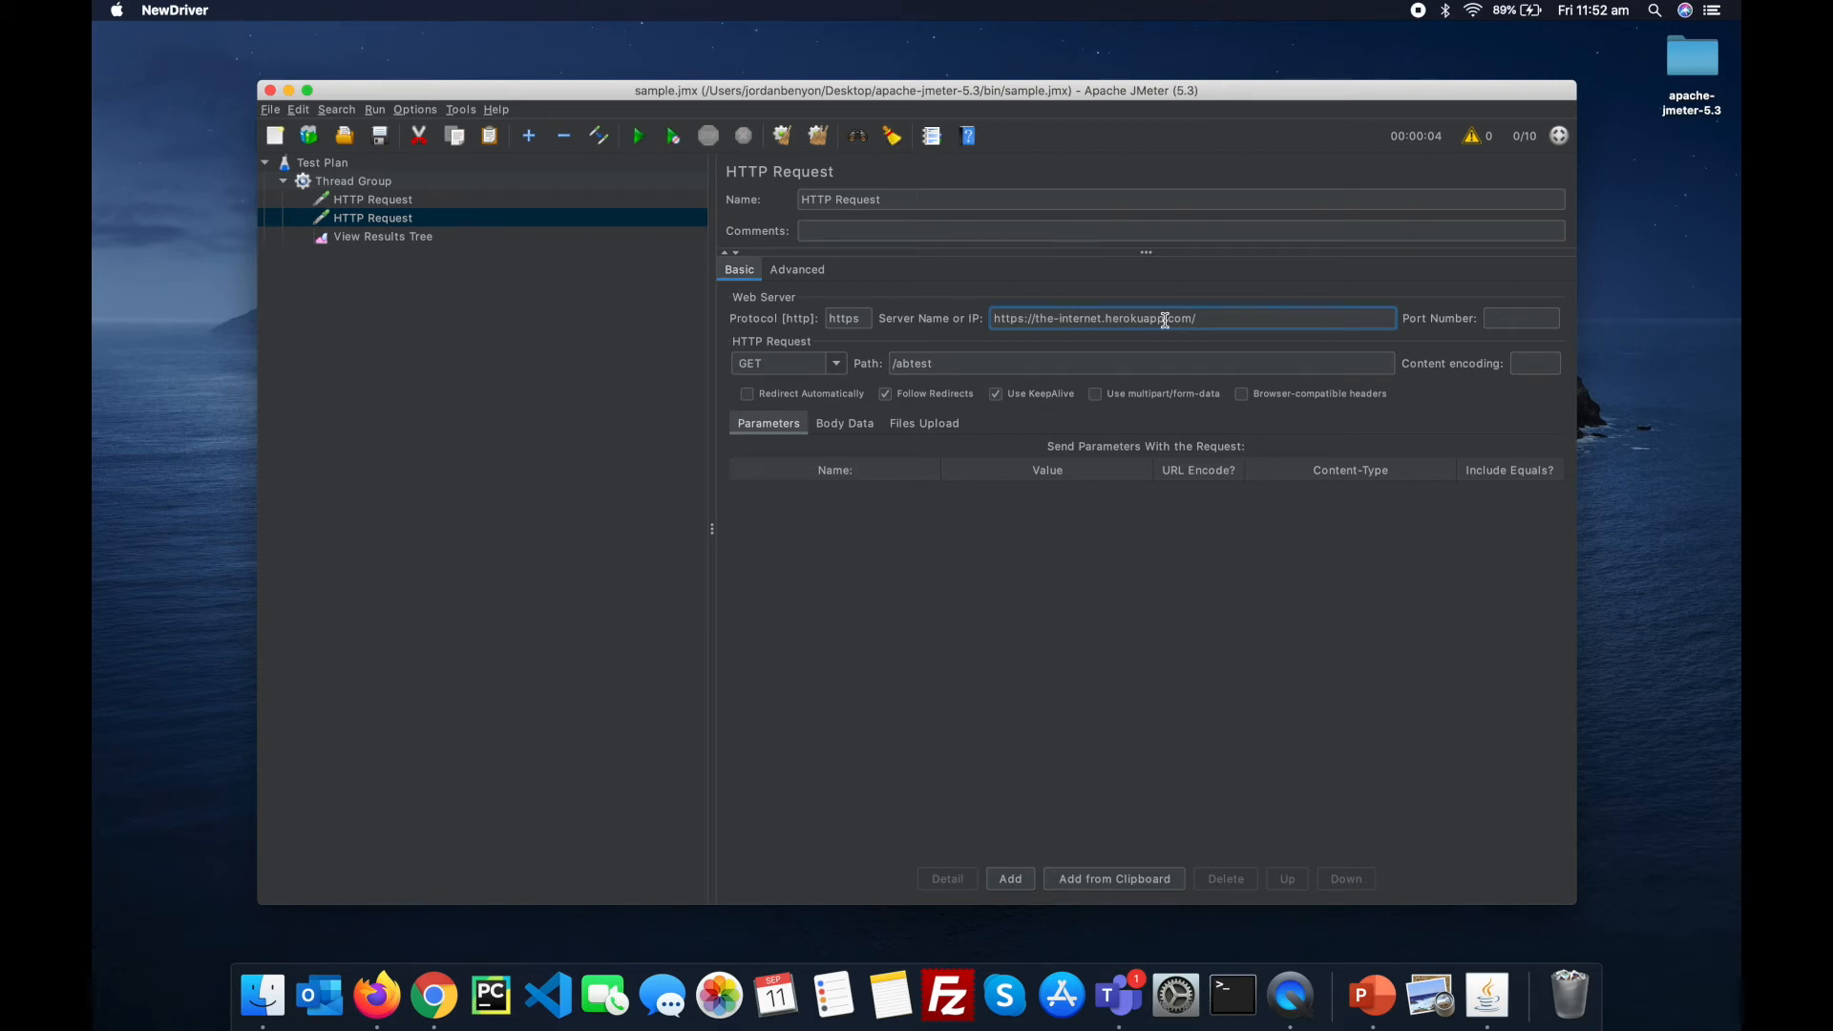
{"action": "left_click_drag", "start_coordinate": [1035, 316], "coordinate": [894, 315]}
{"action": "key", "text": "BackSpace"}
{"action": "left_click", "coordinate": [1166, 318]}
{"action": "key", "text": "BackSpace"}
{"action": "left_click_drag", "start_coordinate": [1166, 318], "coordinate": [796, 316]}
{"action": "key", "text": "super+c"}
Step: Add a user-defined variable named BASE_URL to the Test Plan, with the copied server name as its value
{"action": "left_click", "coordinate": [351, 166]}
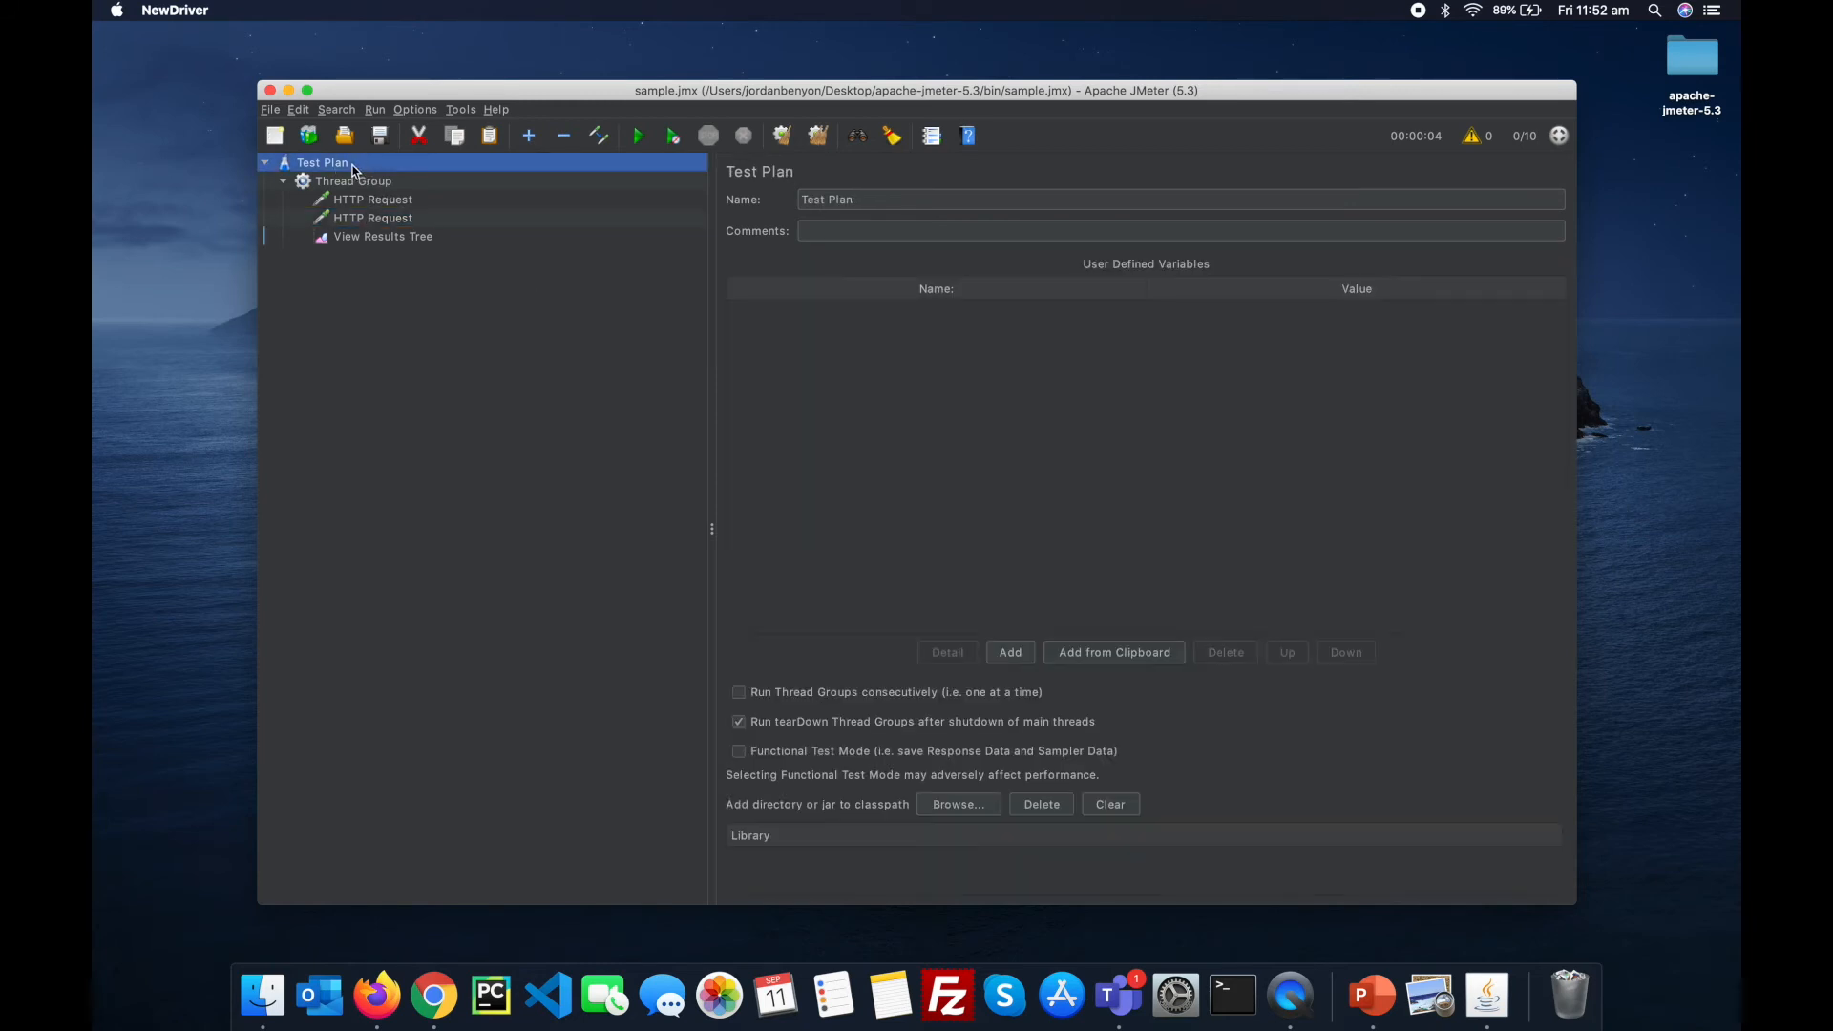
{"action": "left_click", "coordinate": [1010, 652]}
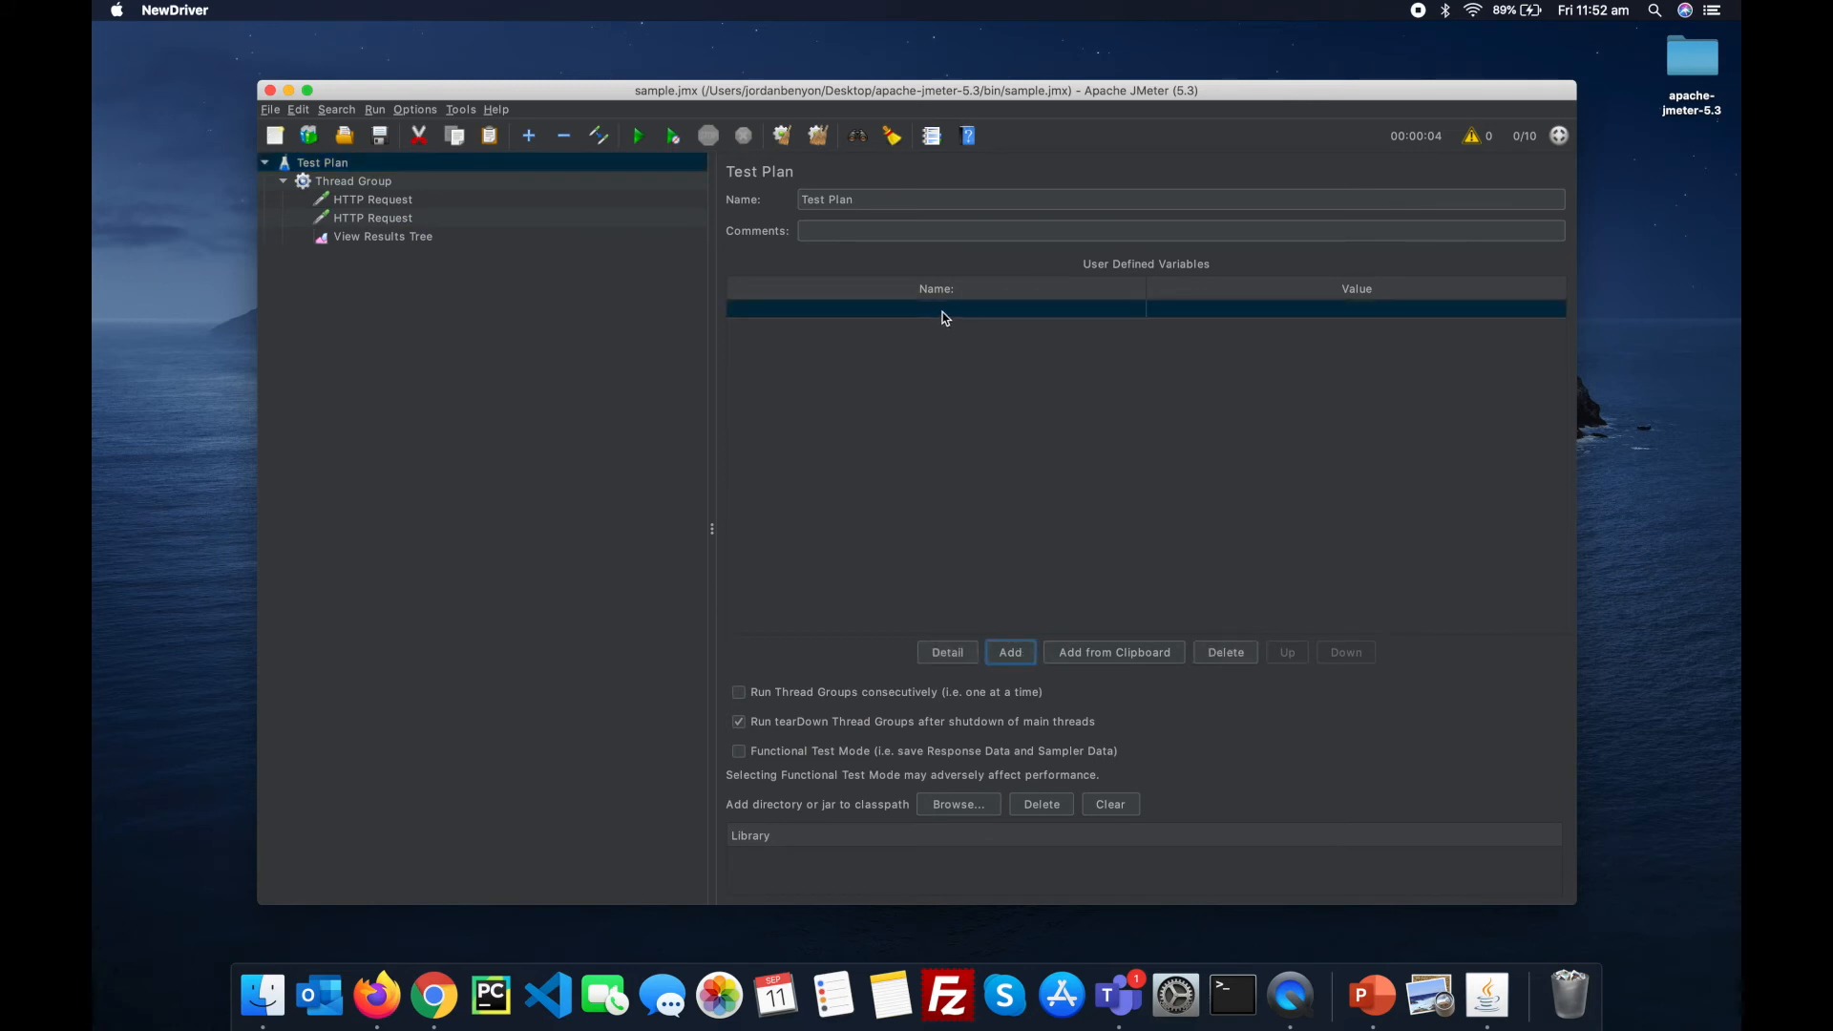
{"action": "double_click", "coordinate": [942, 312]}
{"action": "type", "text": "BASE_URL"}
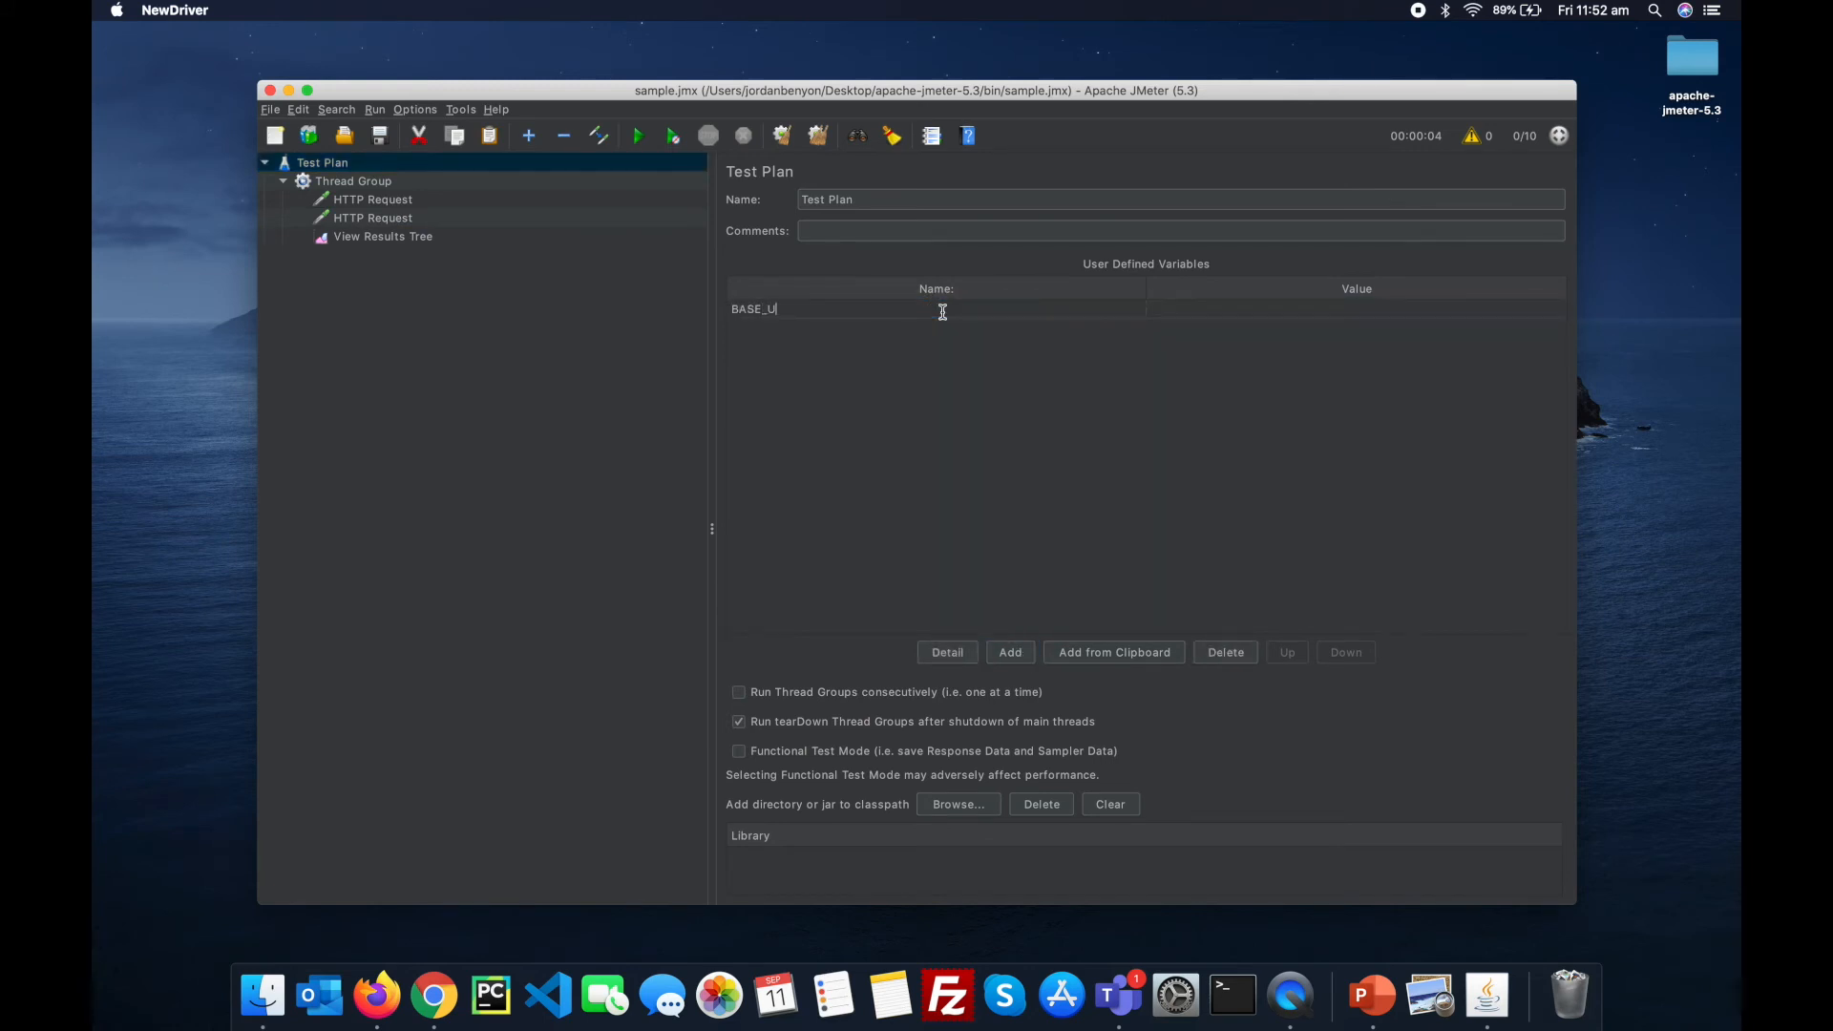
{"action": "double_click", "coordinate": [1211, 315]}
{"action": "key", "text": "super+v"}
Step: Replace the server name in both HTTP Request samplers with the variable reference ${BASE_URL}
{"action": "left_click", "coordinate": [374, 203]}
{"action": "left_click", "coordinate": [1038, 319]}
{"action": "key", "text": "super+a"}
{"action": "type", "text": "$"}
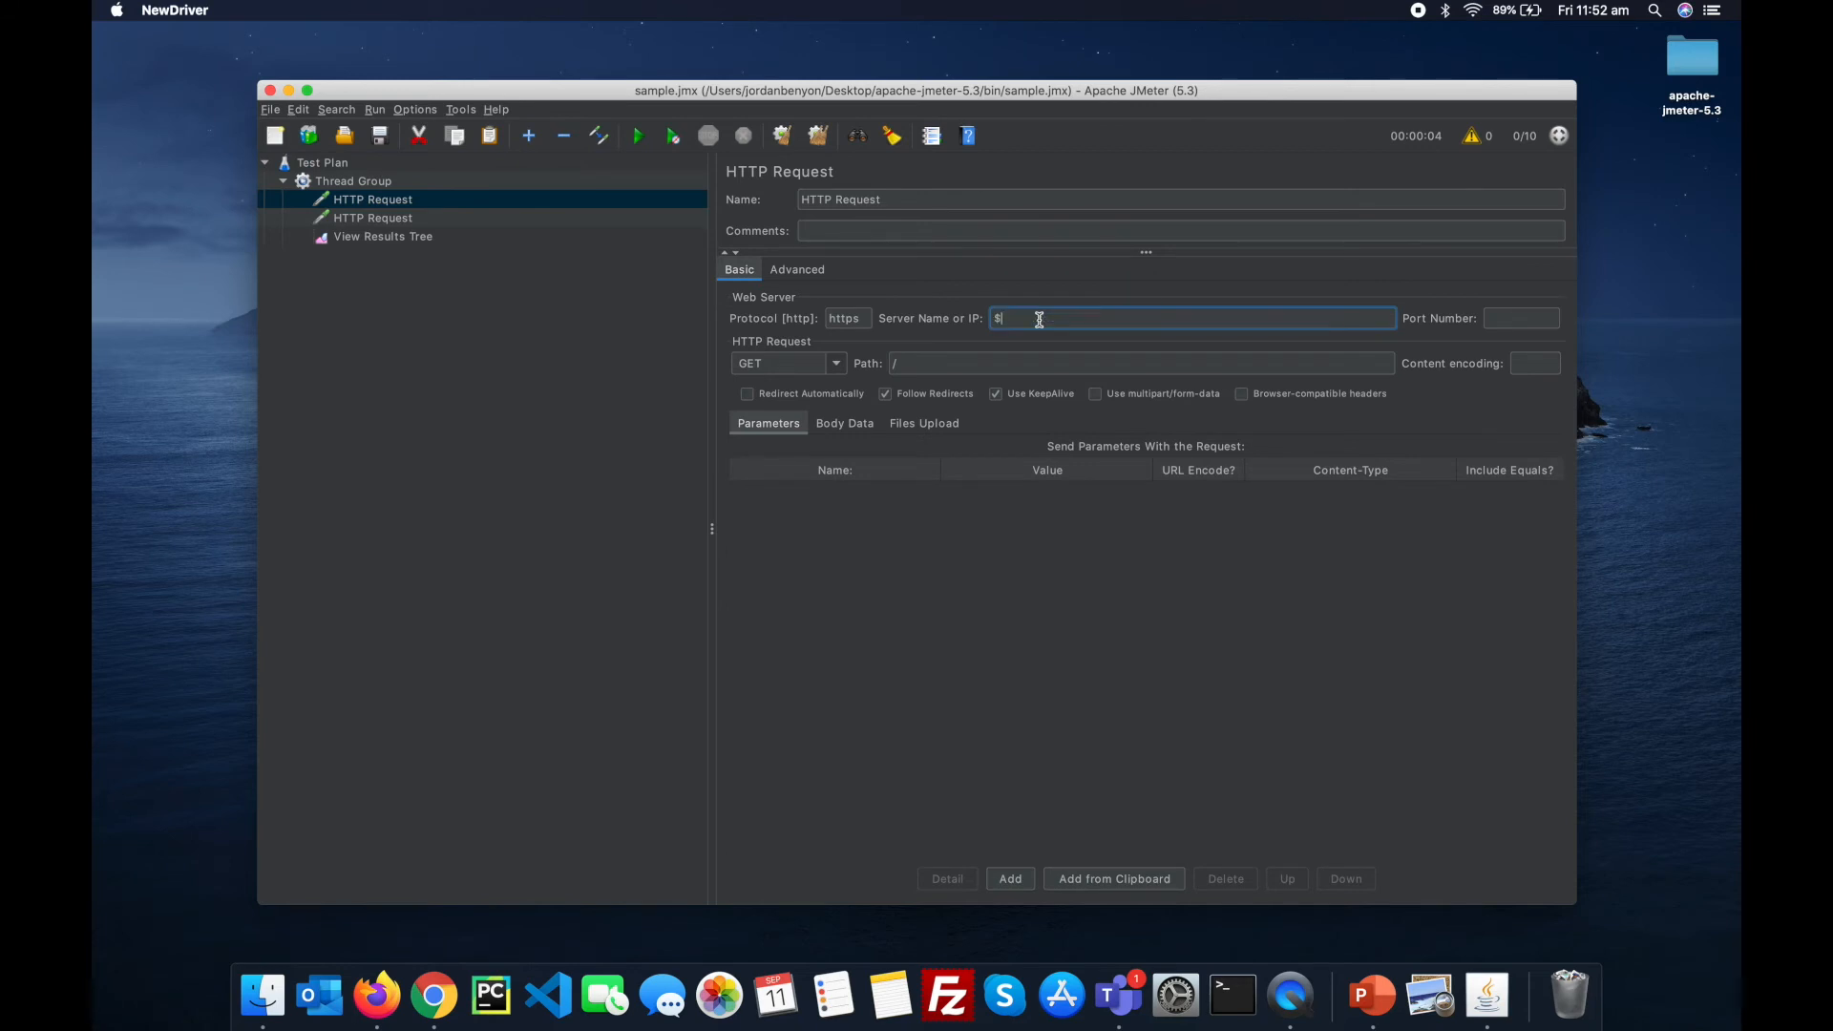
{"action": "type", "text": "{}"}
{"action": "type", "text": "BASE_URL"}
{"action": "left_click", "coordinate": [478, 217]}
{"action": "left_click", "coordinate": [1040, 322]}
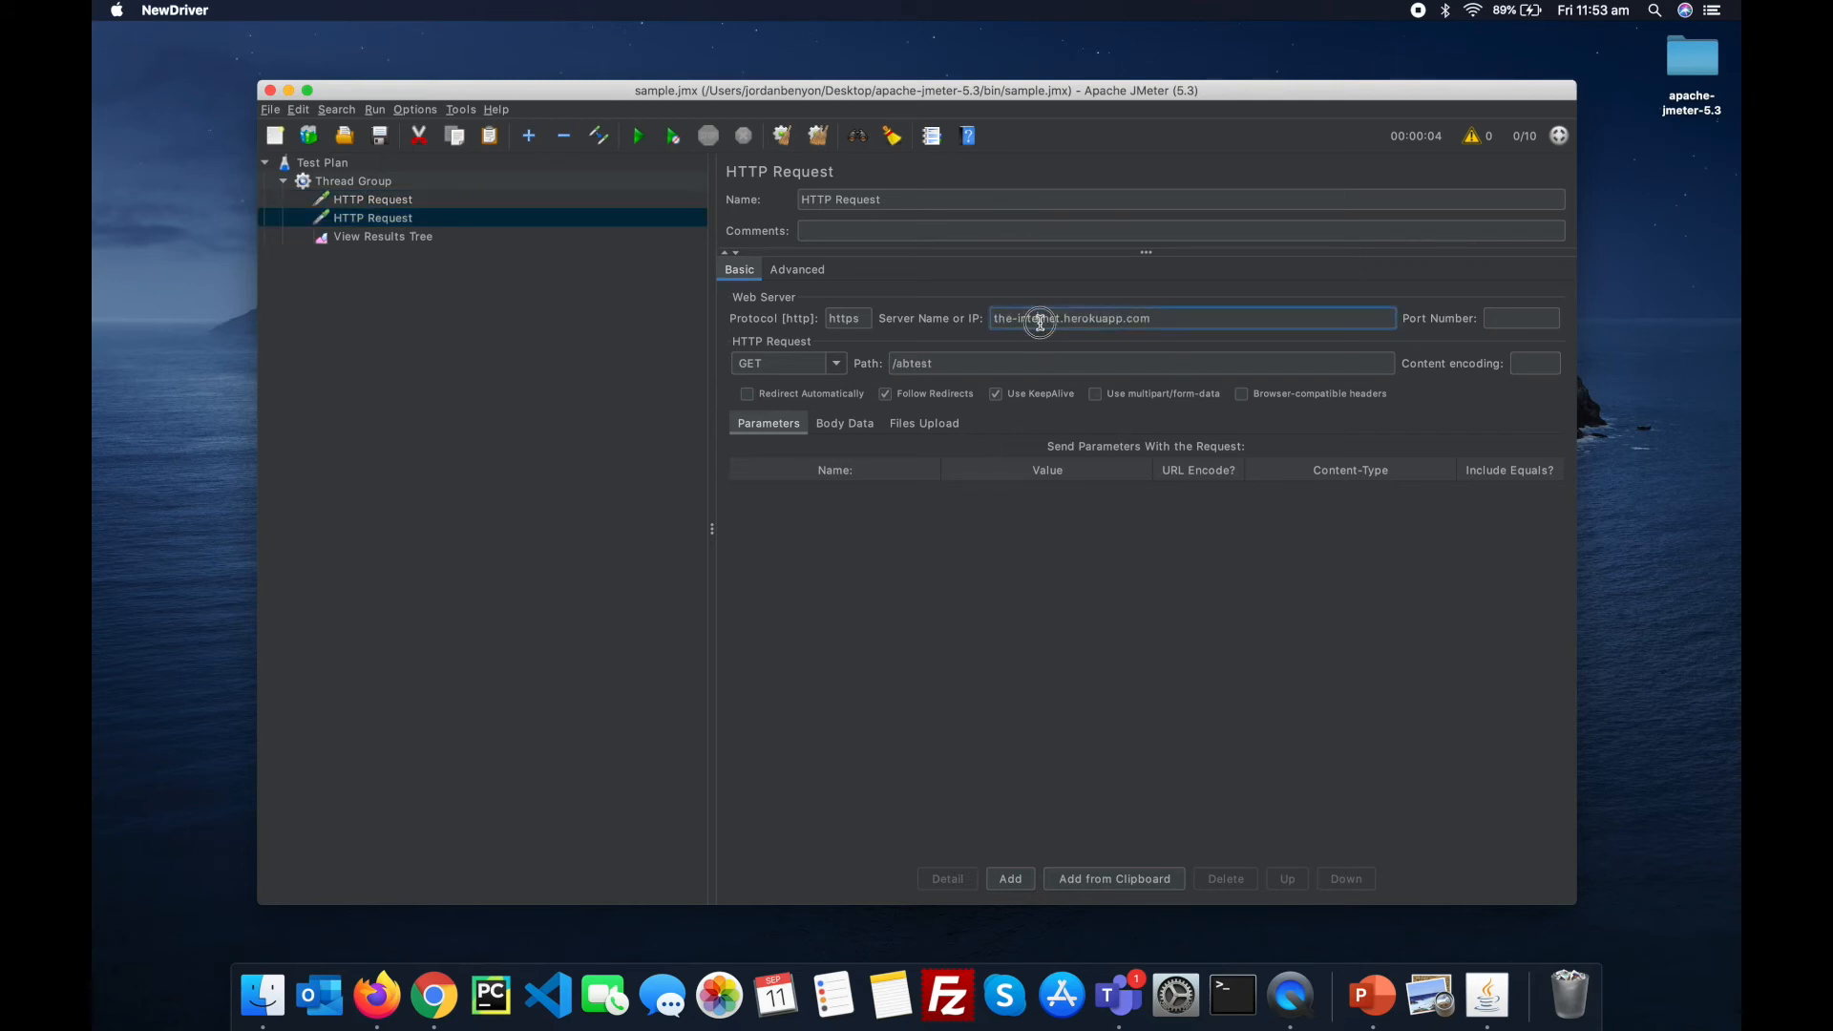
Step: Clear the old results in View Results Tree, run the test plan and inspect the request bodies of the first two results
{"action": "left_click", "coordinate": [468, 236]}
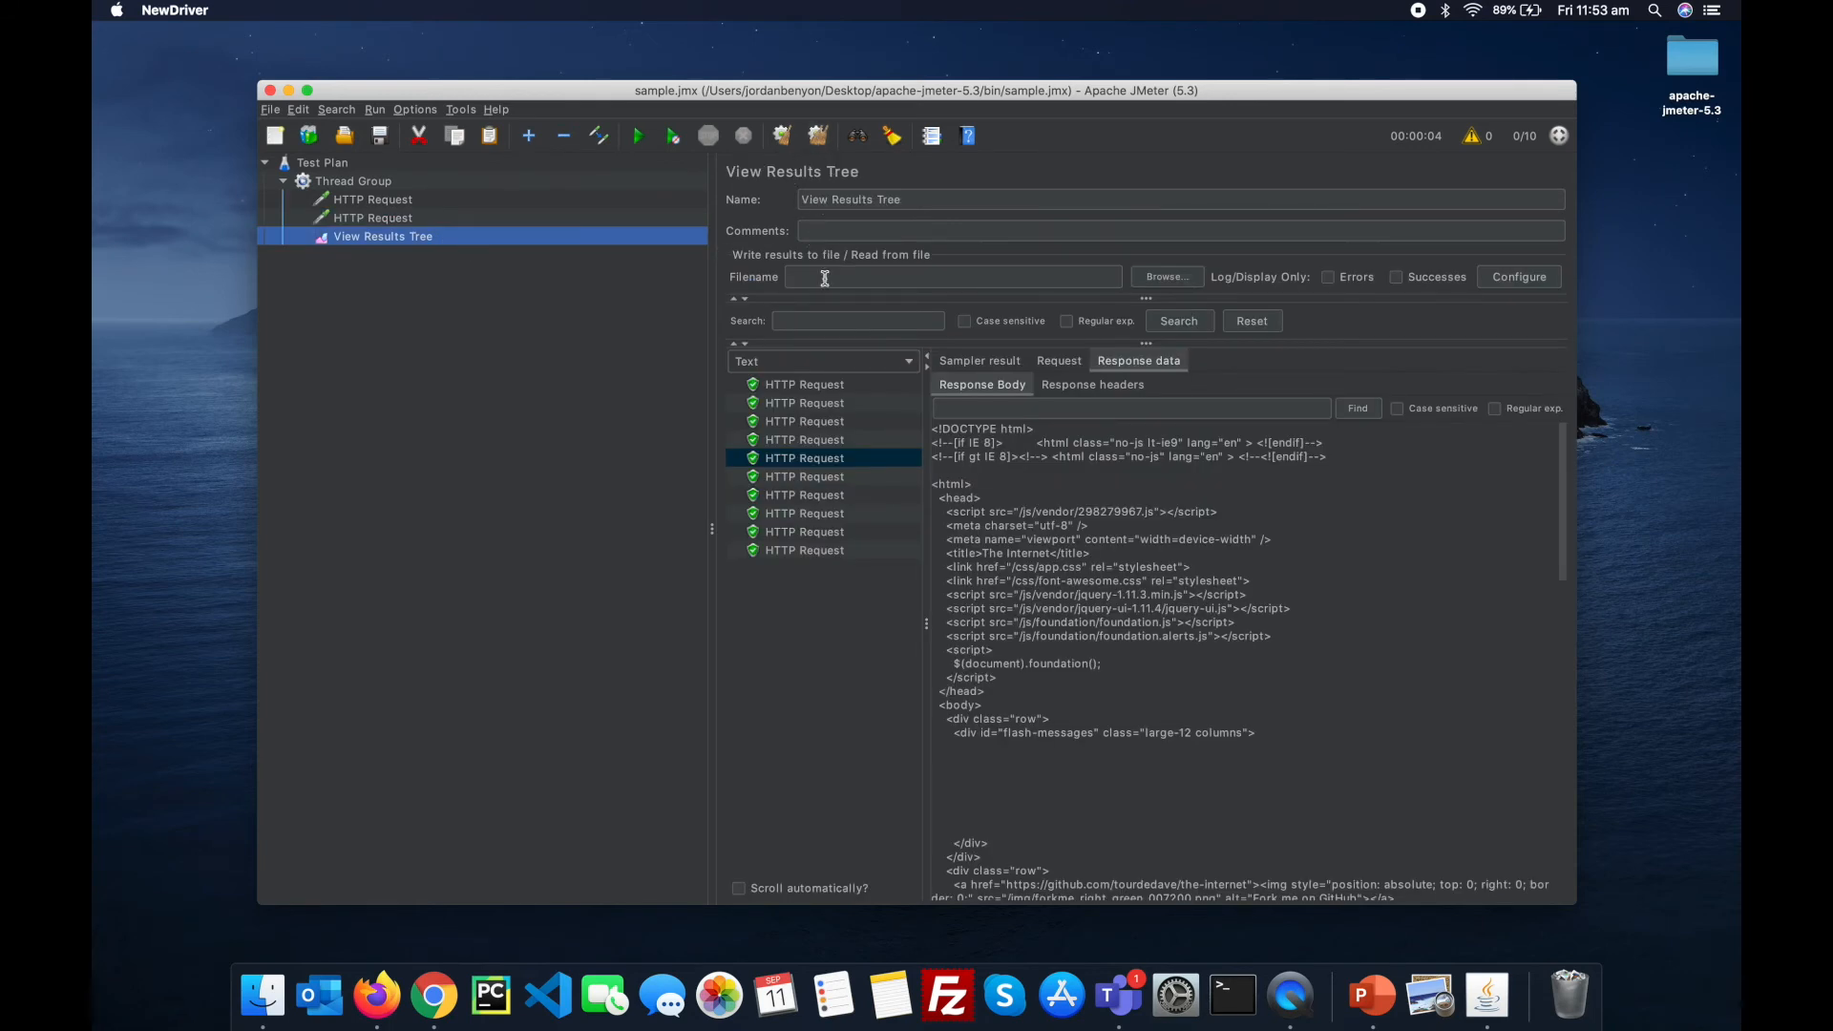
{"action": "left_click", "coordinate": [818, 138]}
{"action": "left_click", "coordinate": [642, 137]}
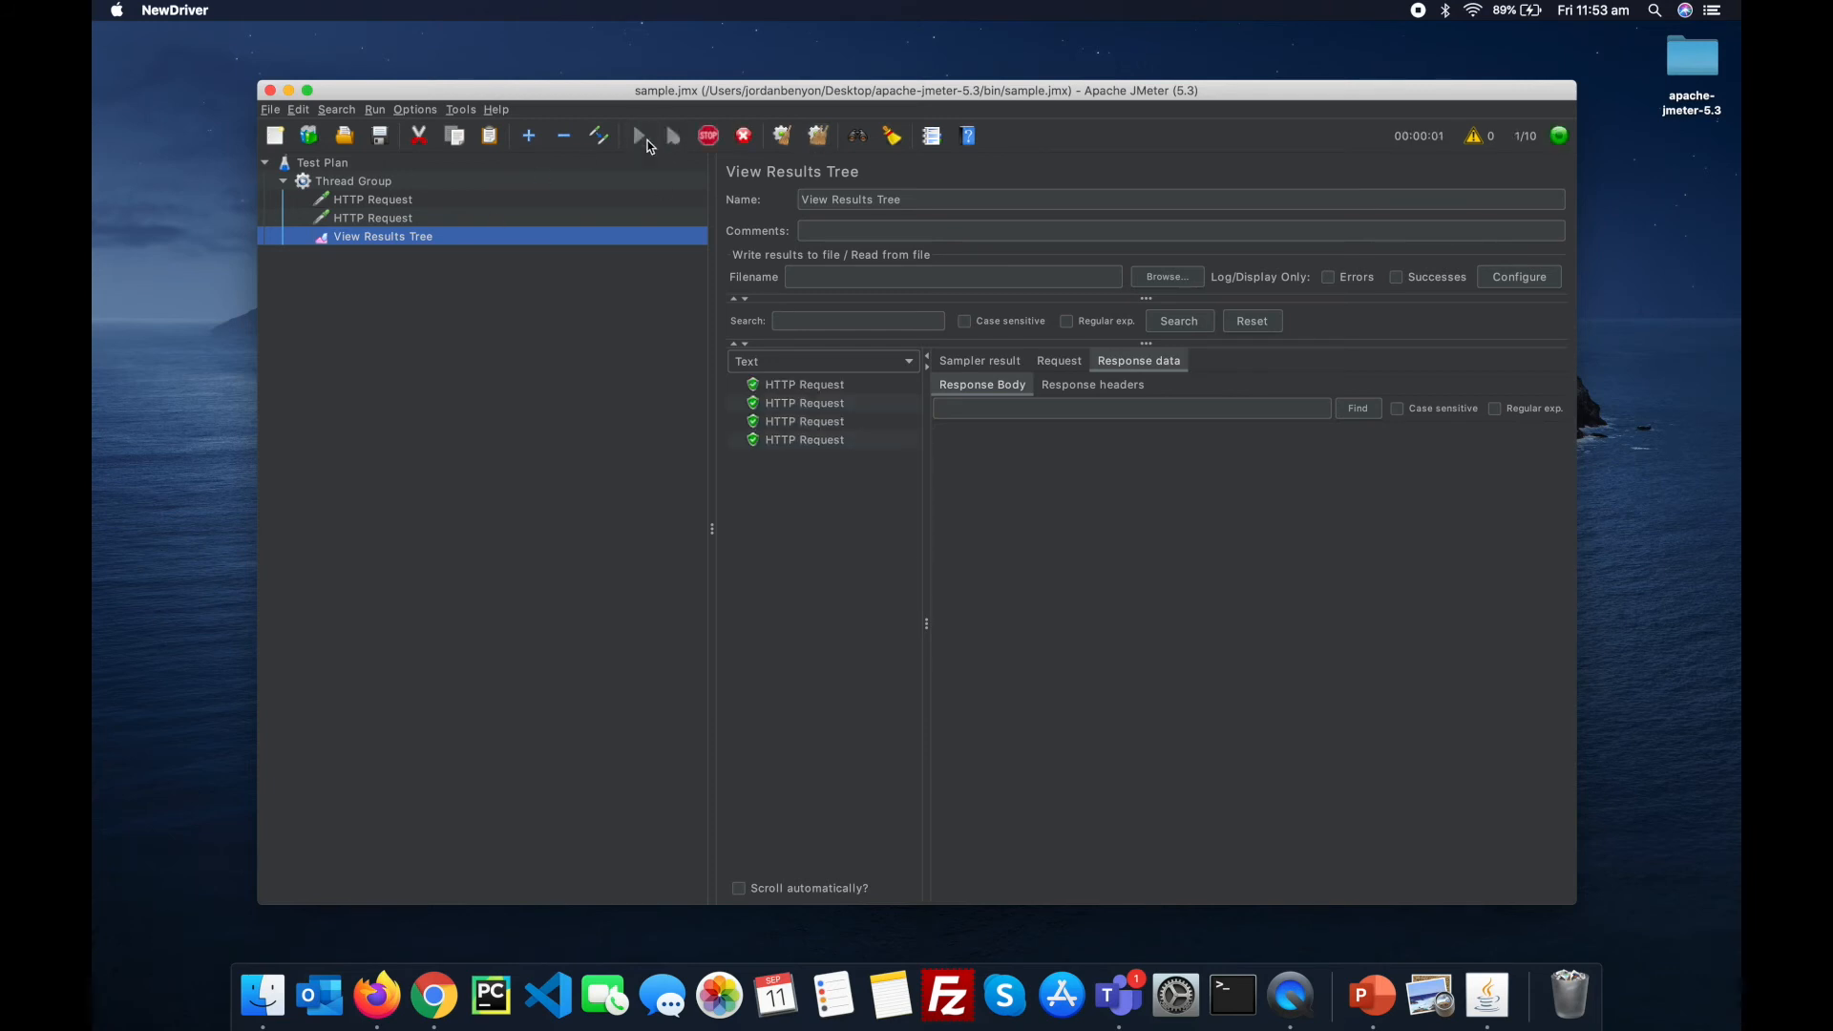
{"action": "left_click", "coordinate": [803, 403]}
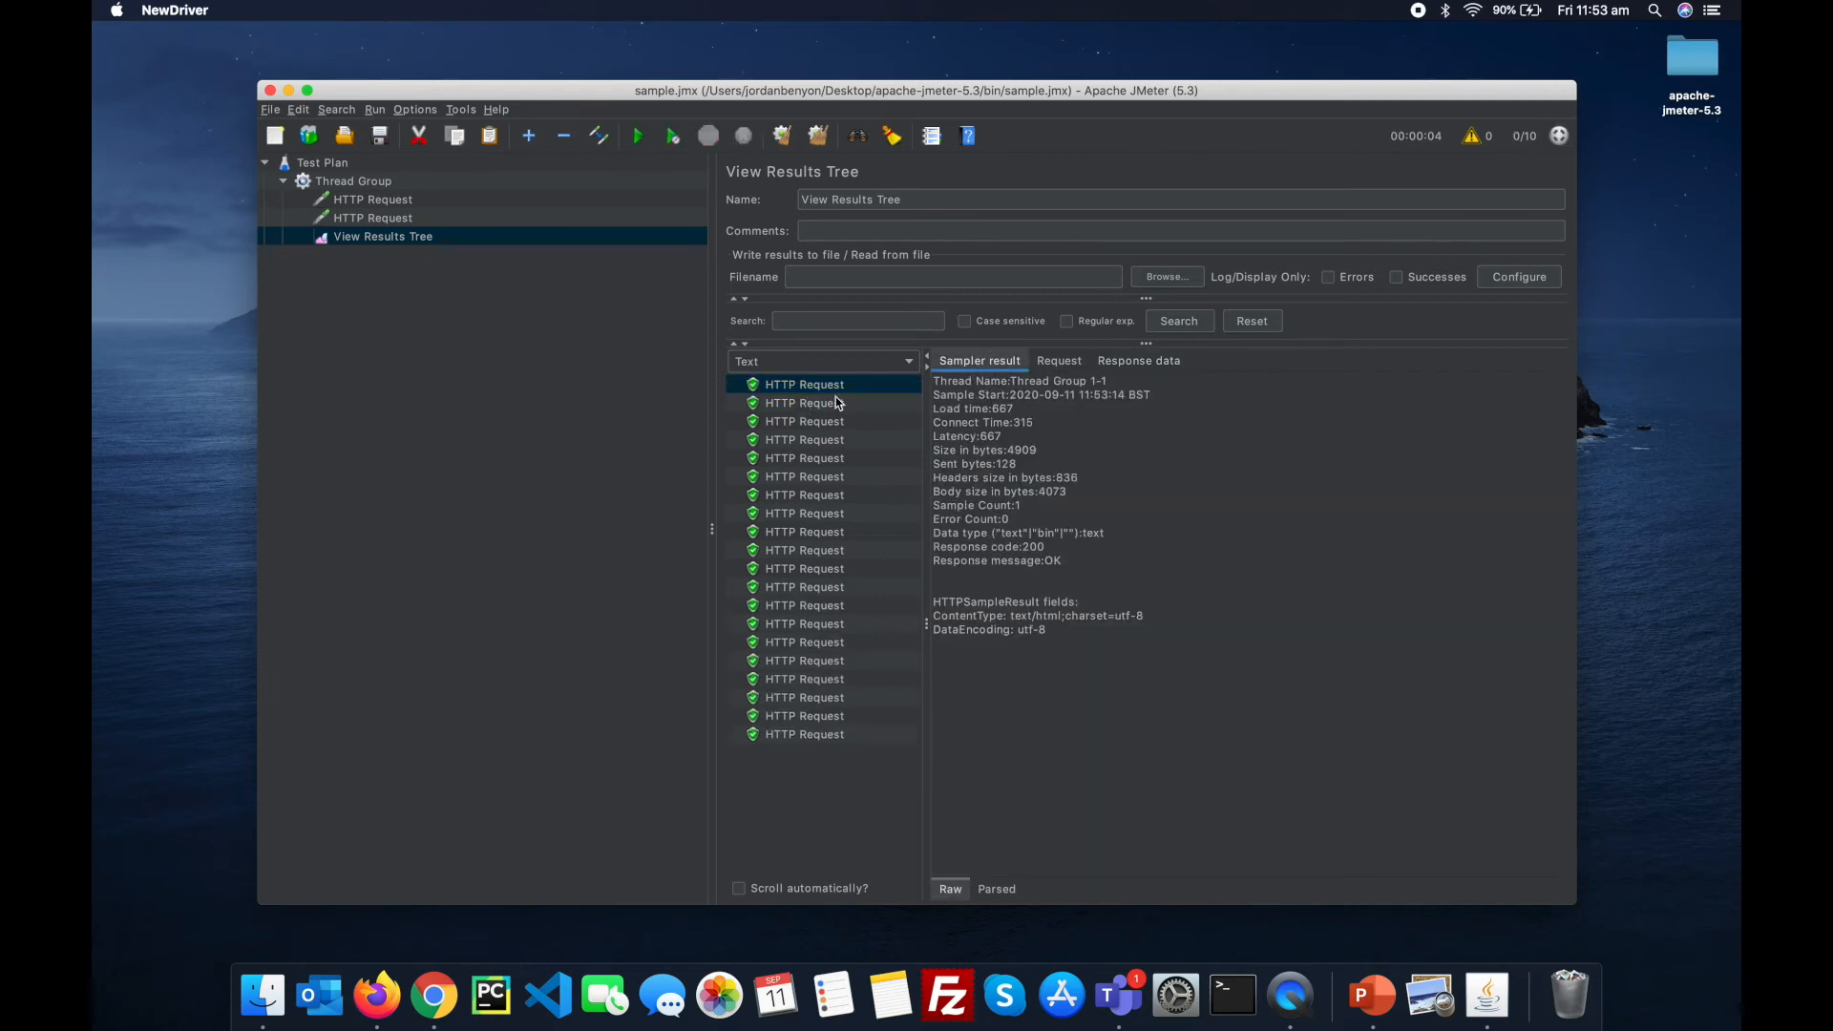
{"action": "left_click", "coordinate": [1059, 361]}
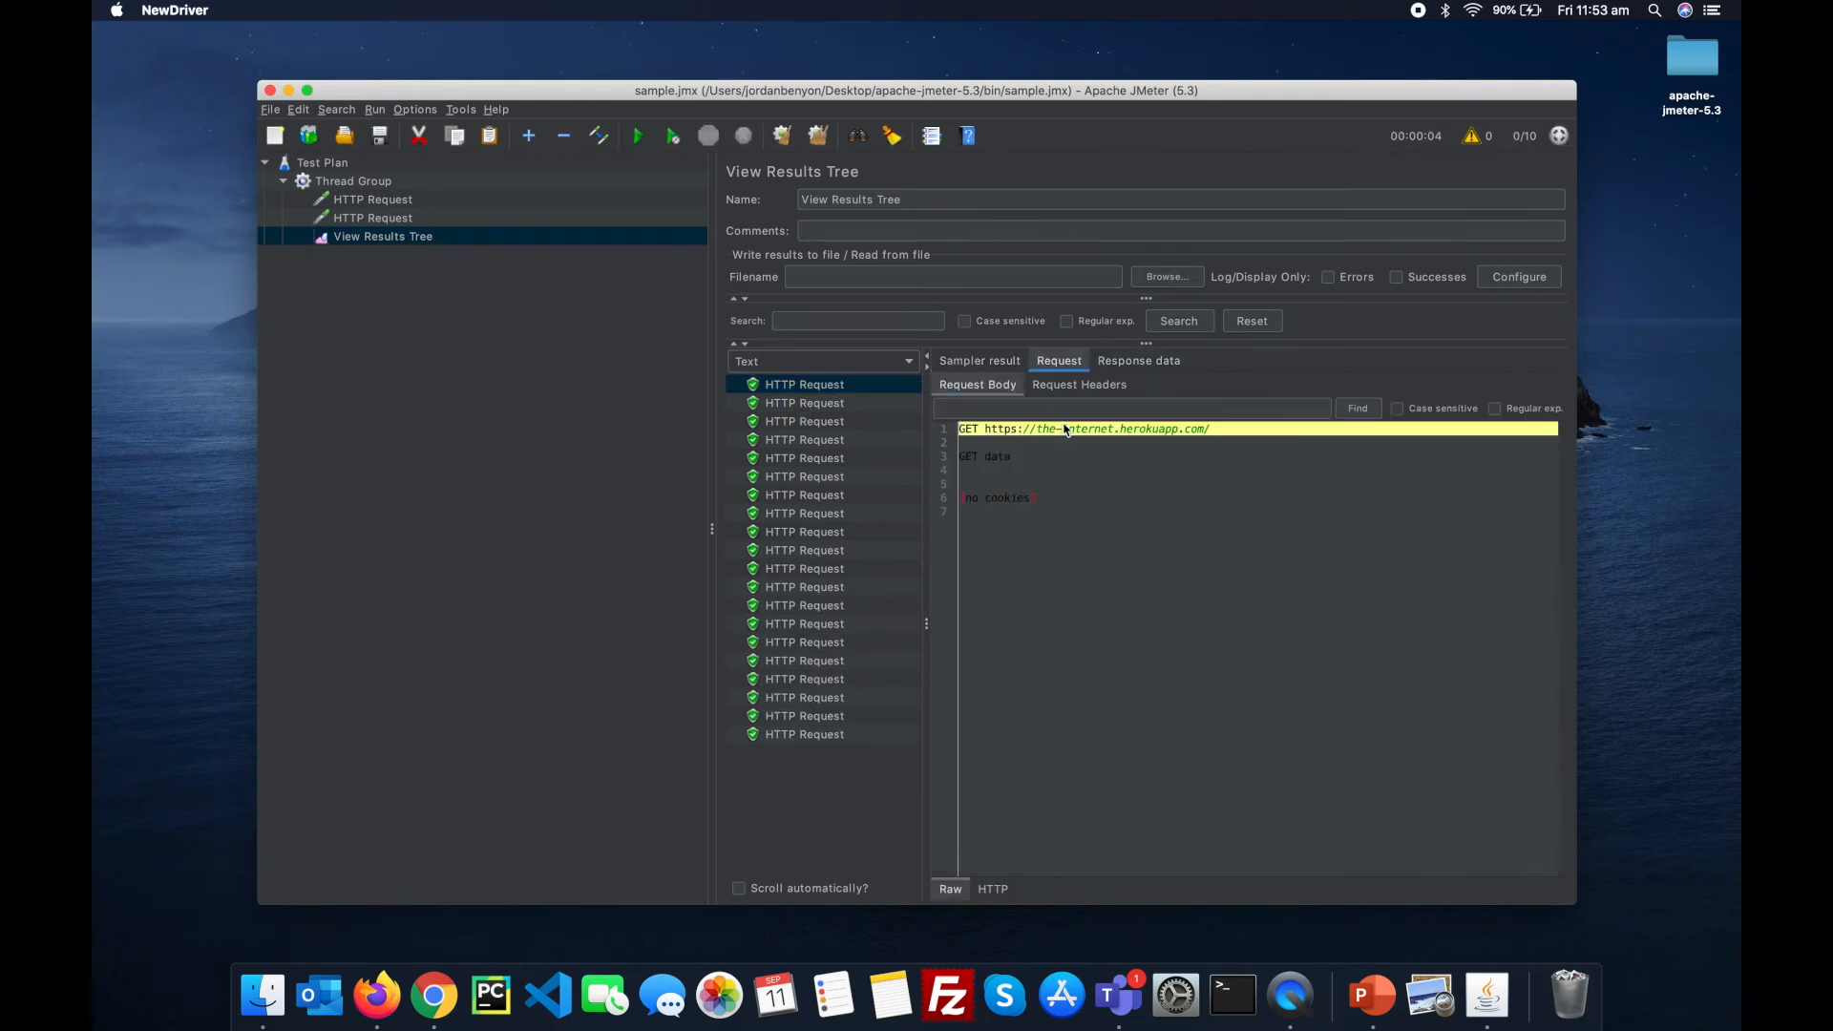
{"action": "left_click", "coordinate": [860, 406]}
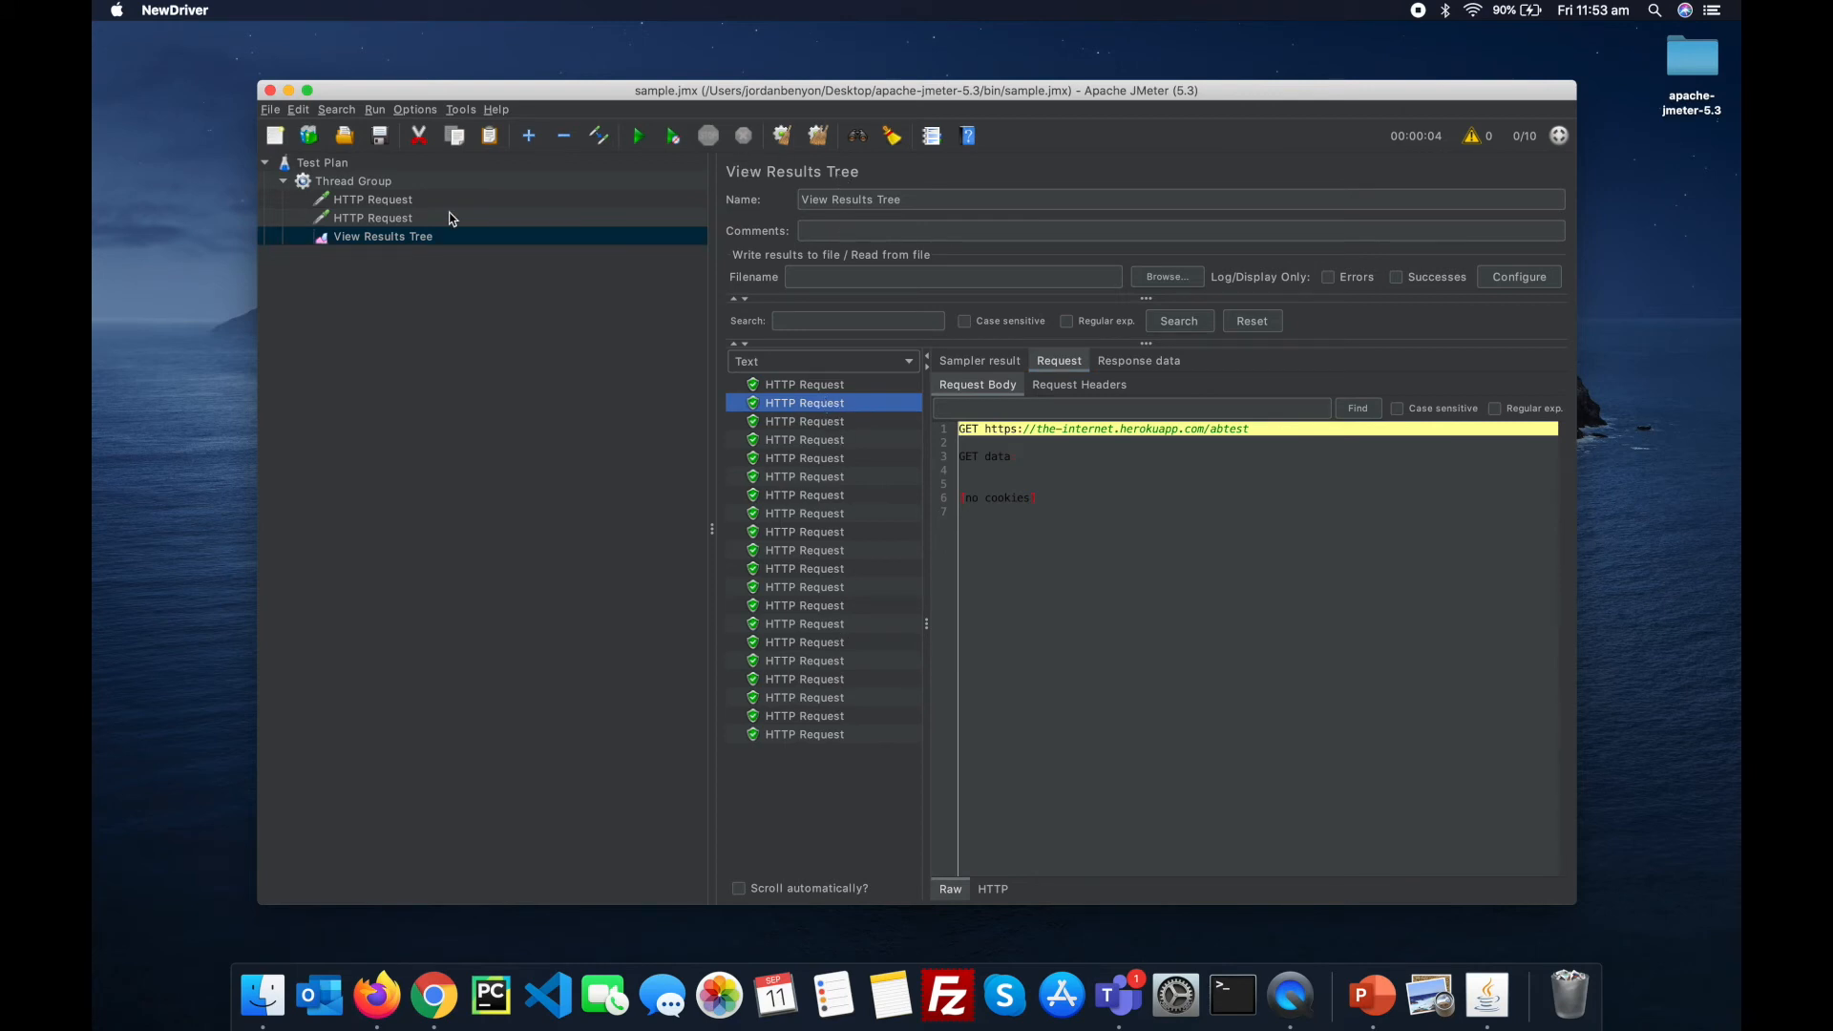
Step: Rename the first HTTP Request sampler as Page Load and the second one as AB Test
{"action": "left_click", "coordinate": [421, 201]}
{"action": "triple_click", "coordinate": [919, 199]}
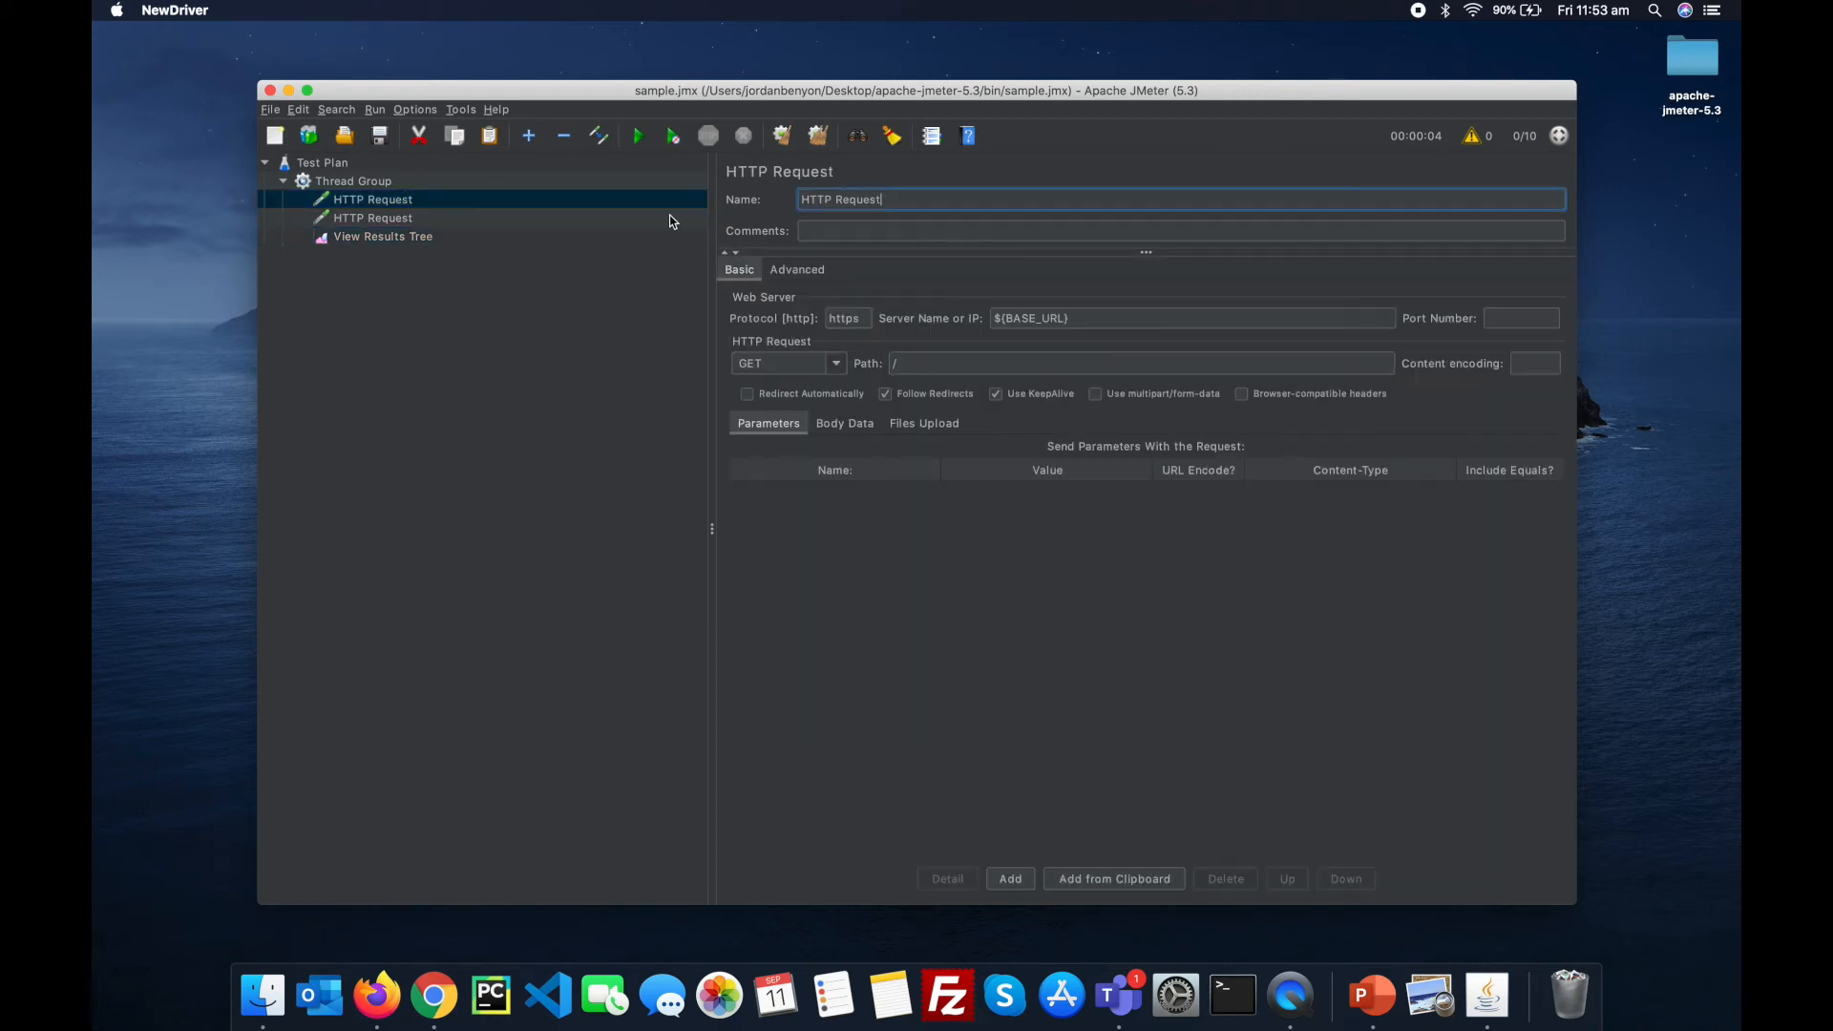
{"action": "type", "text": "Page Load"}
{"action": "left_click", "coordinate": [421, 219]}
{"action": "left_click", "coordinate": [840, 203]}
{"action": "triple_click", "coordinate": [840, 203]}
{"action": "type", "text": "AB Test"}
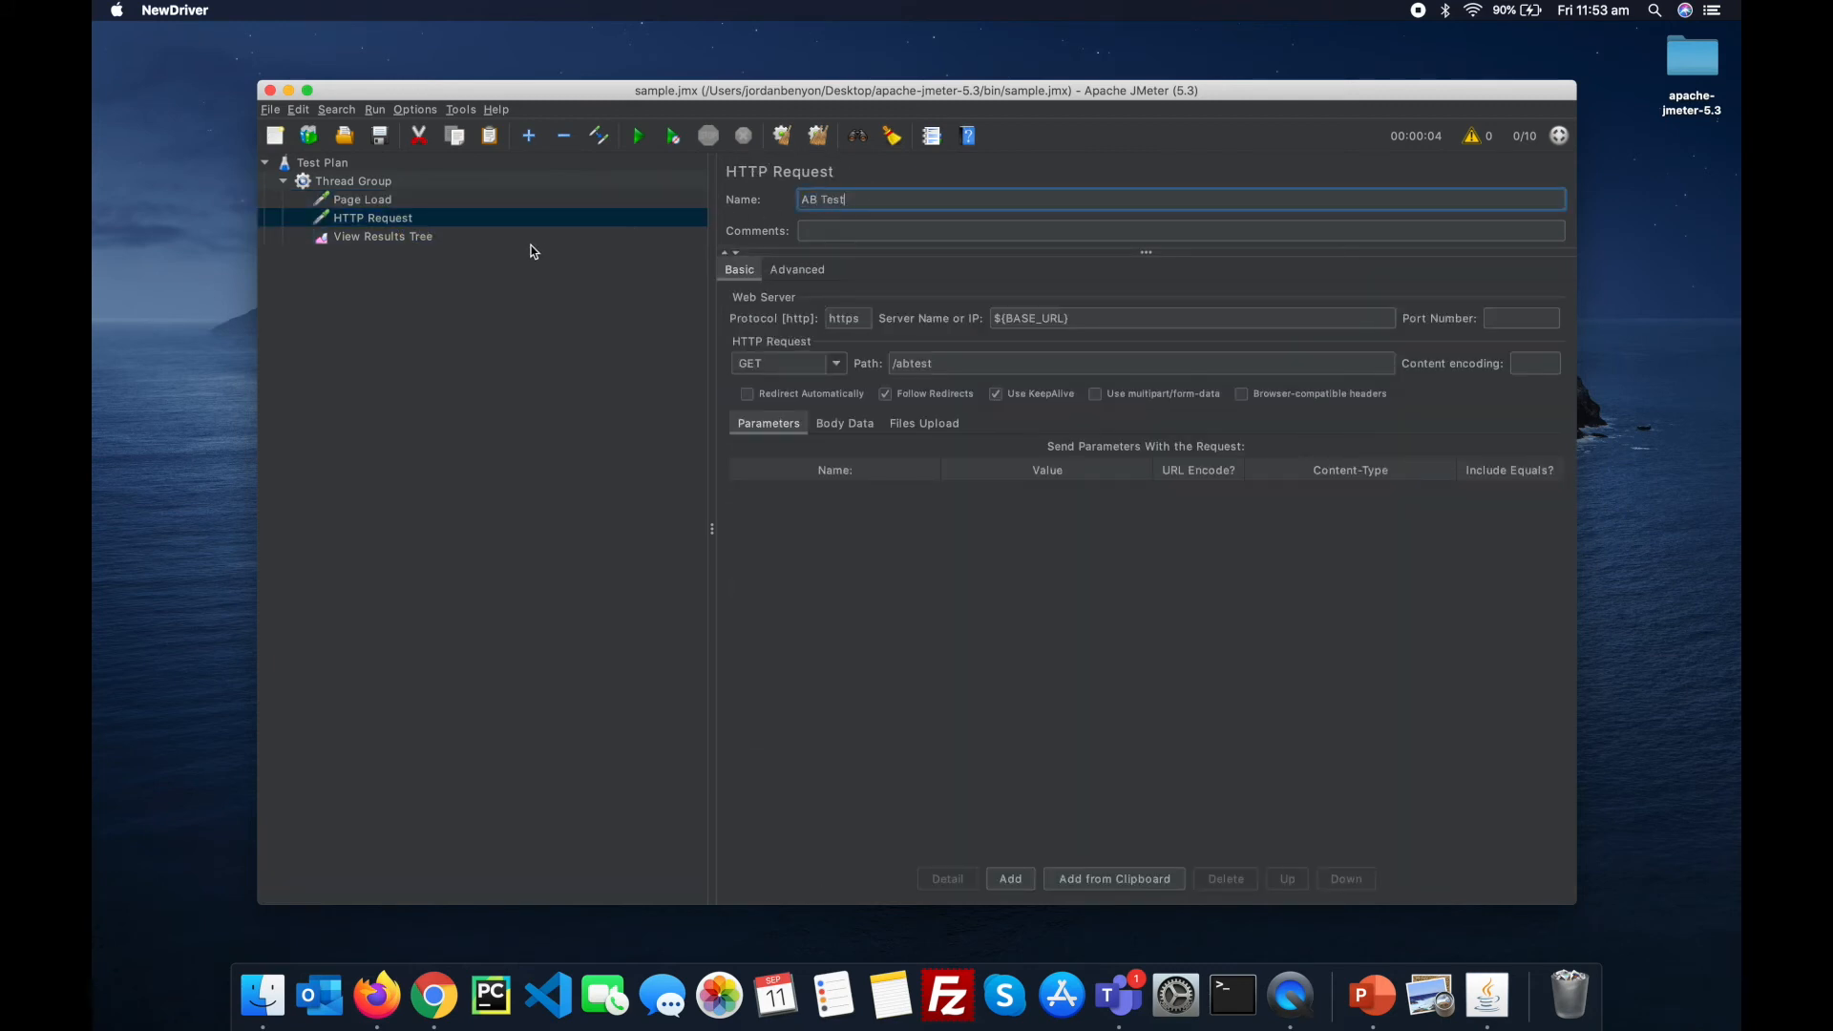
Step: Clear the results in View Results Tree and rerun the test plan with the renamed samplers
{"action": "left_click", "coordinate": [478, 237]}
{"action": "left_click", "coordinate": [818, 136]}
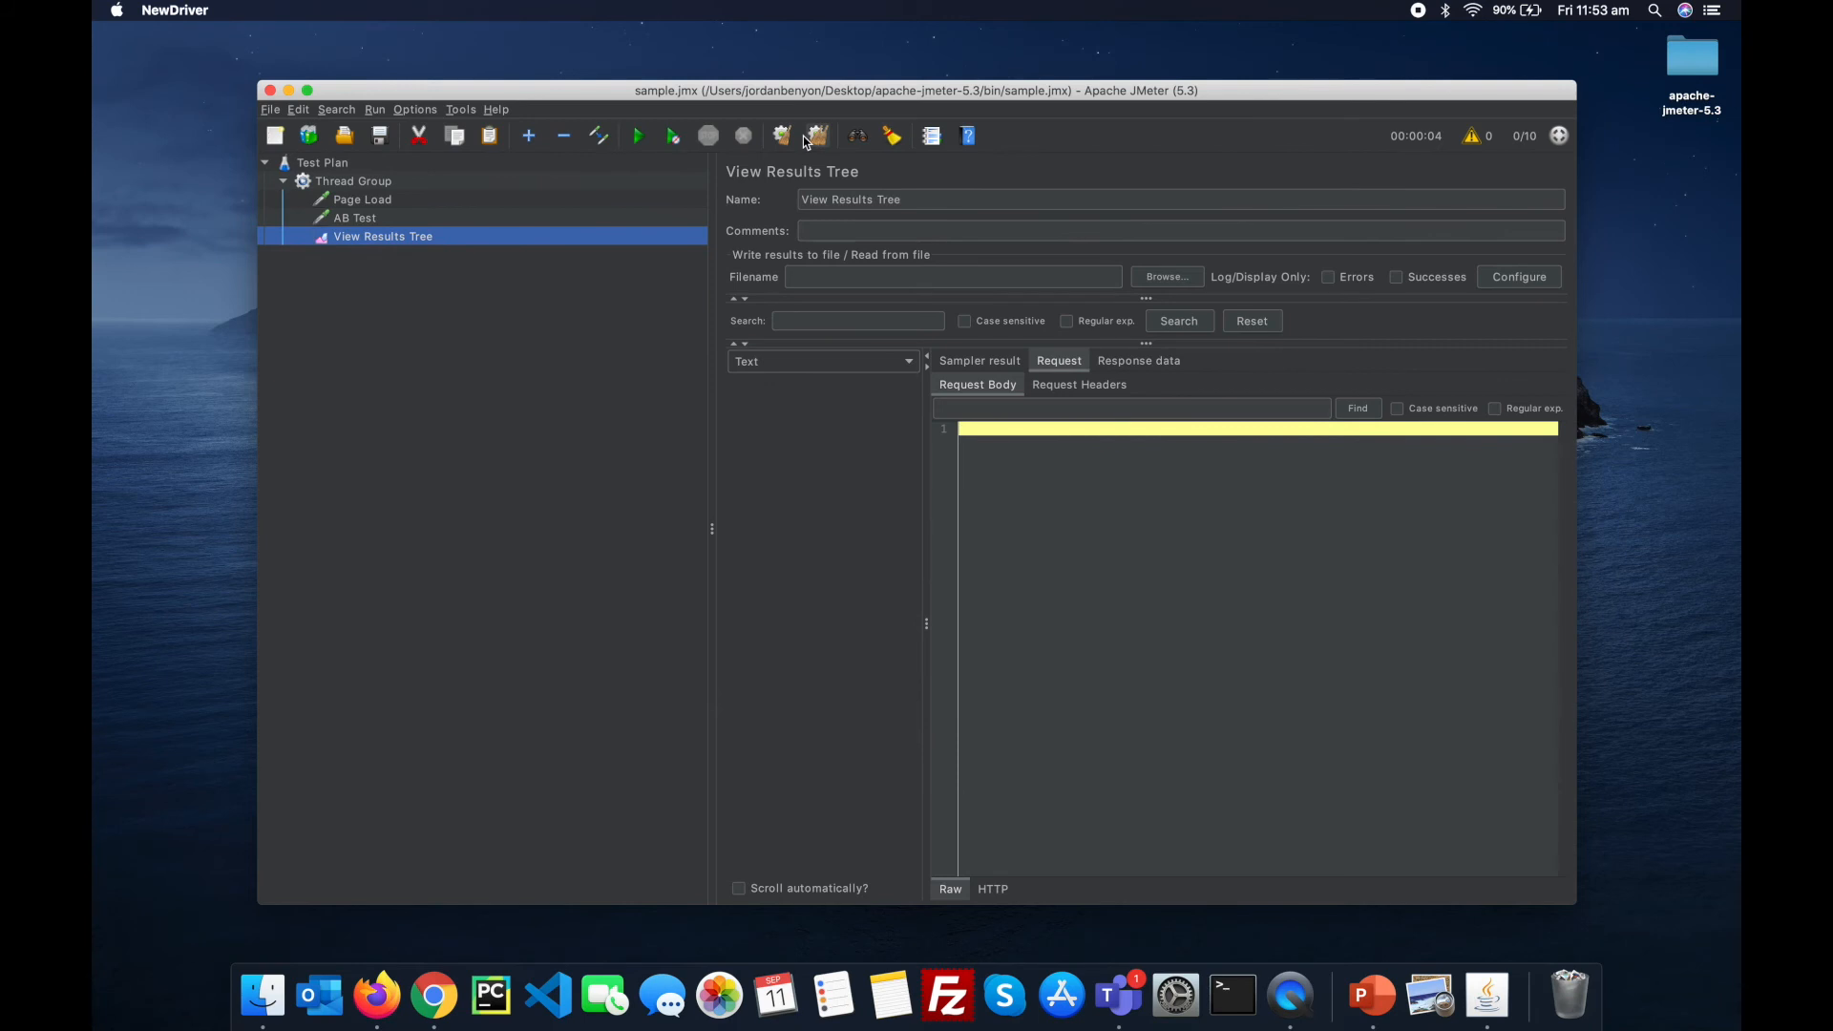
{"action": "left_click", "coordinate": [638, 135]}
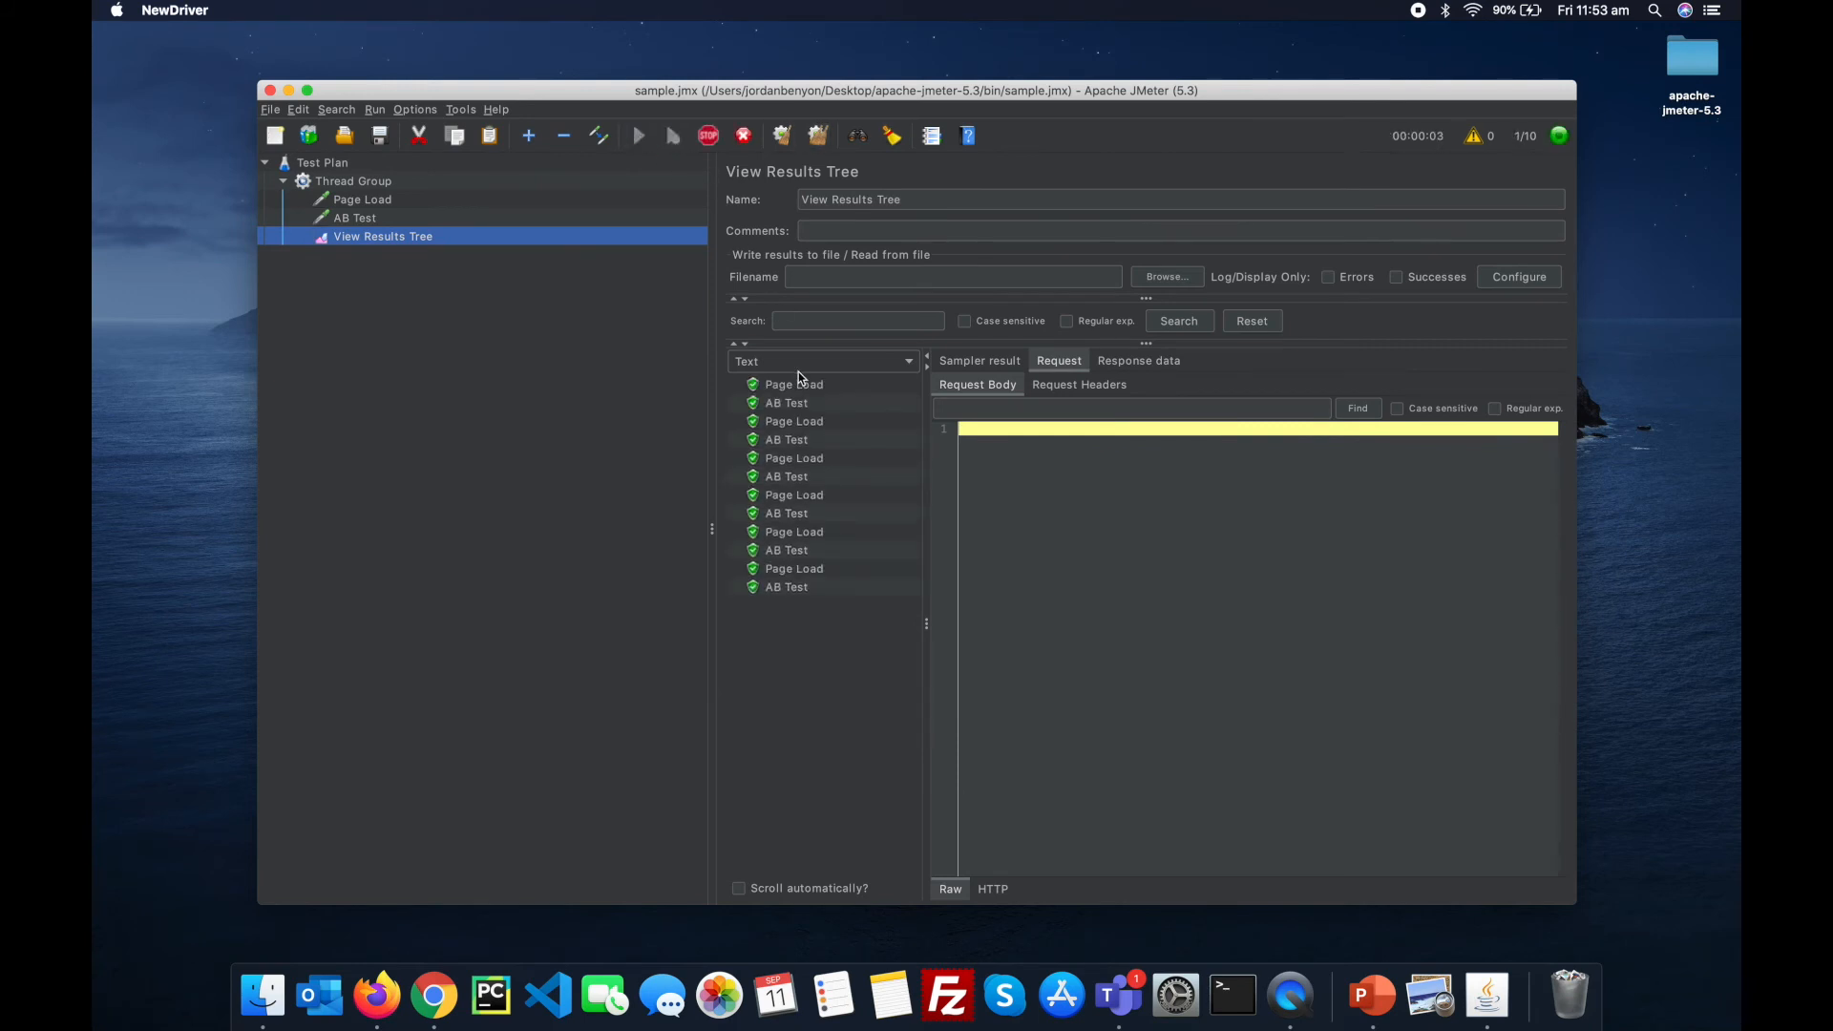
{"action": "left_click", "coordinate": [744, 136]}
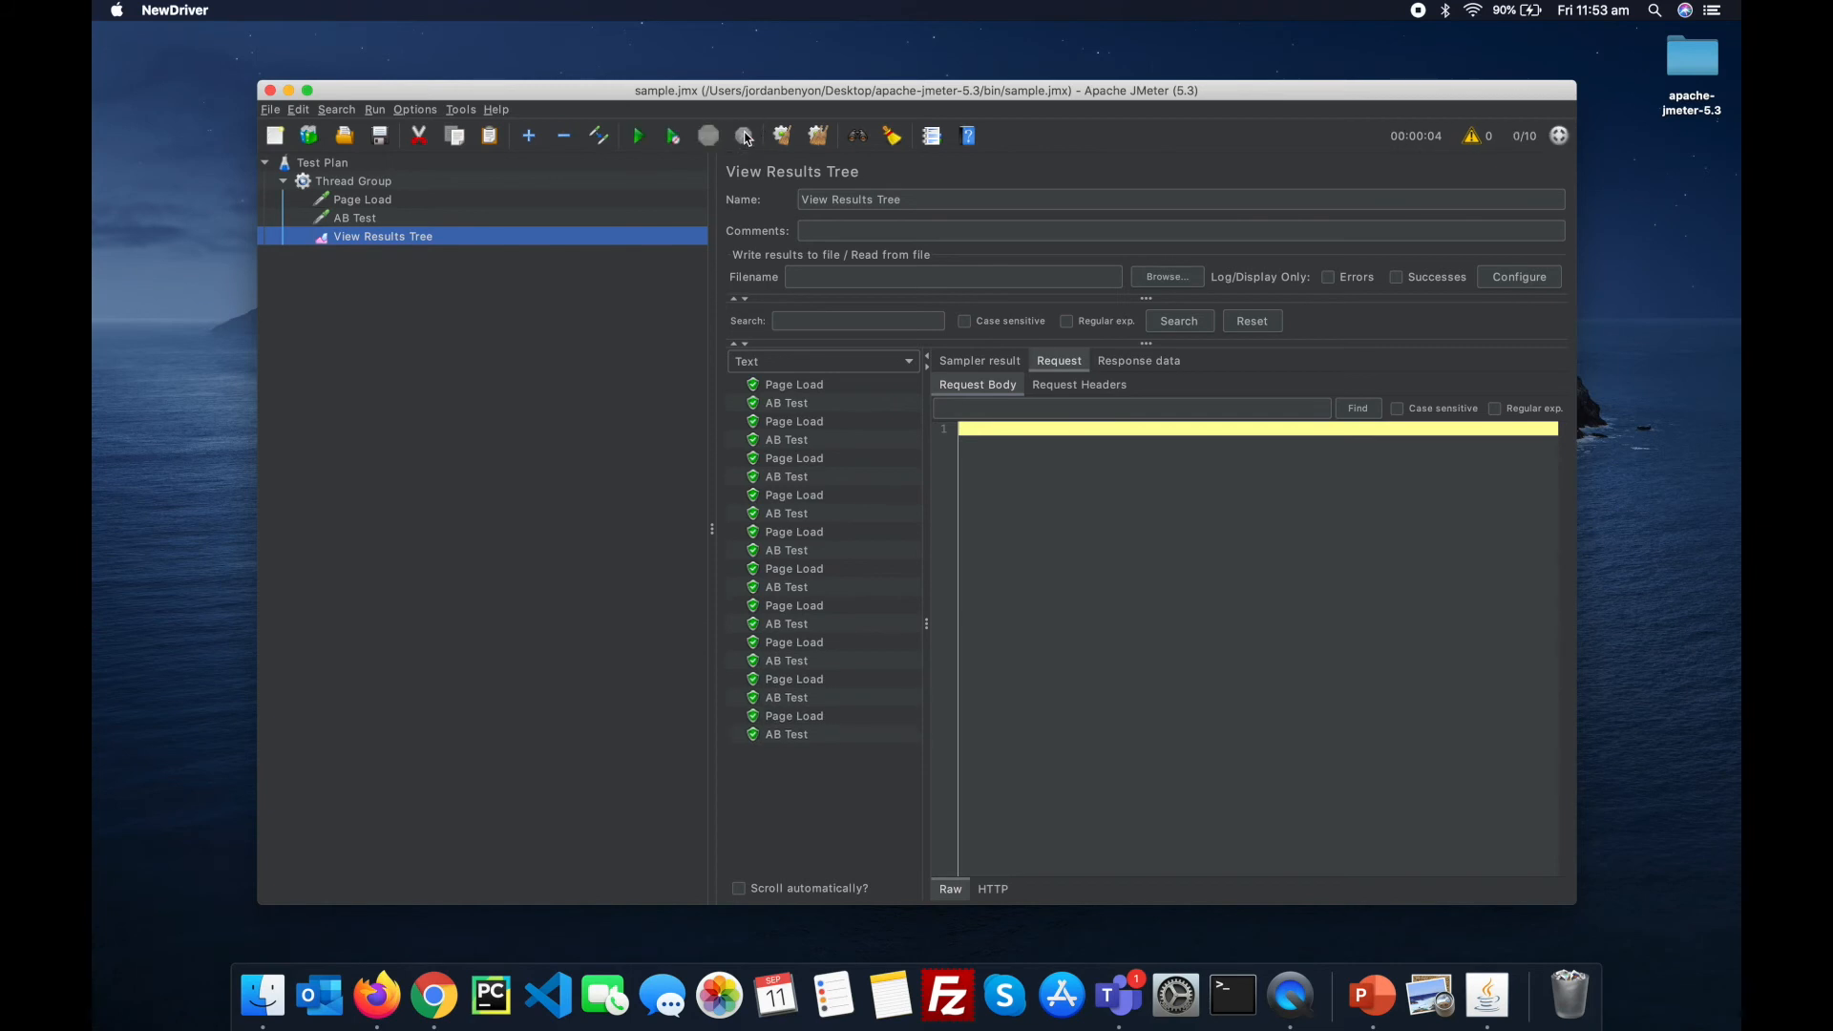
Step: Add a Transaction Controller logic controller to the Thread Group
{"action": "left_click", "coordinate": [383, 199]}
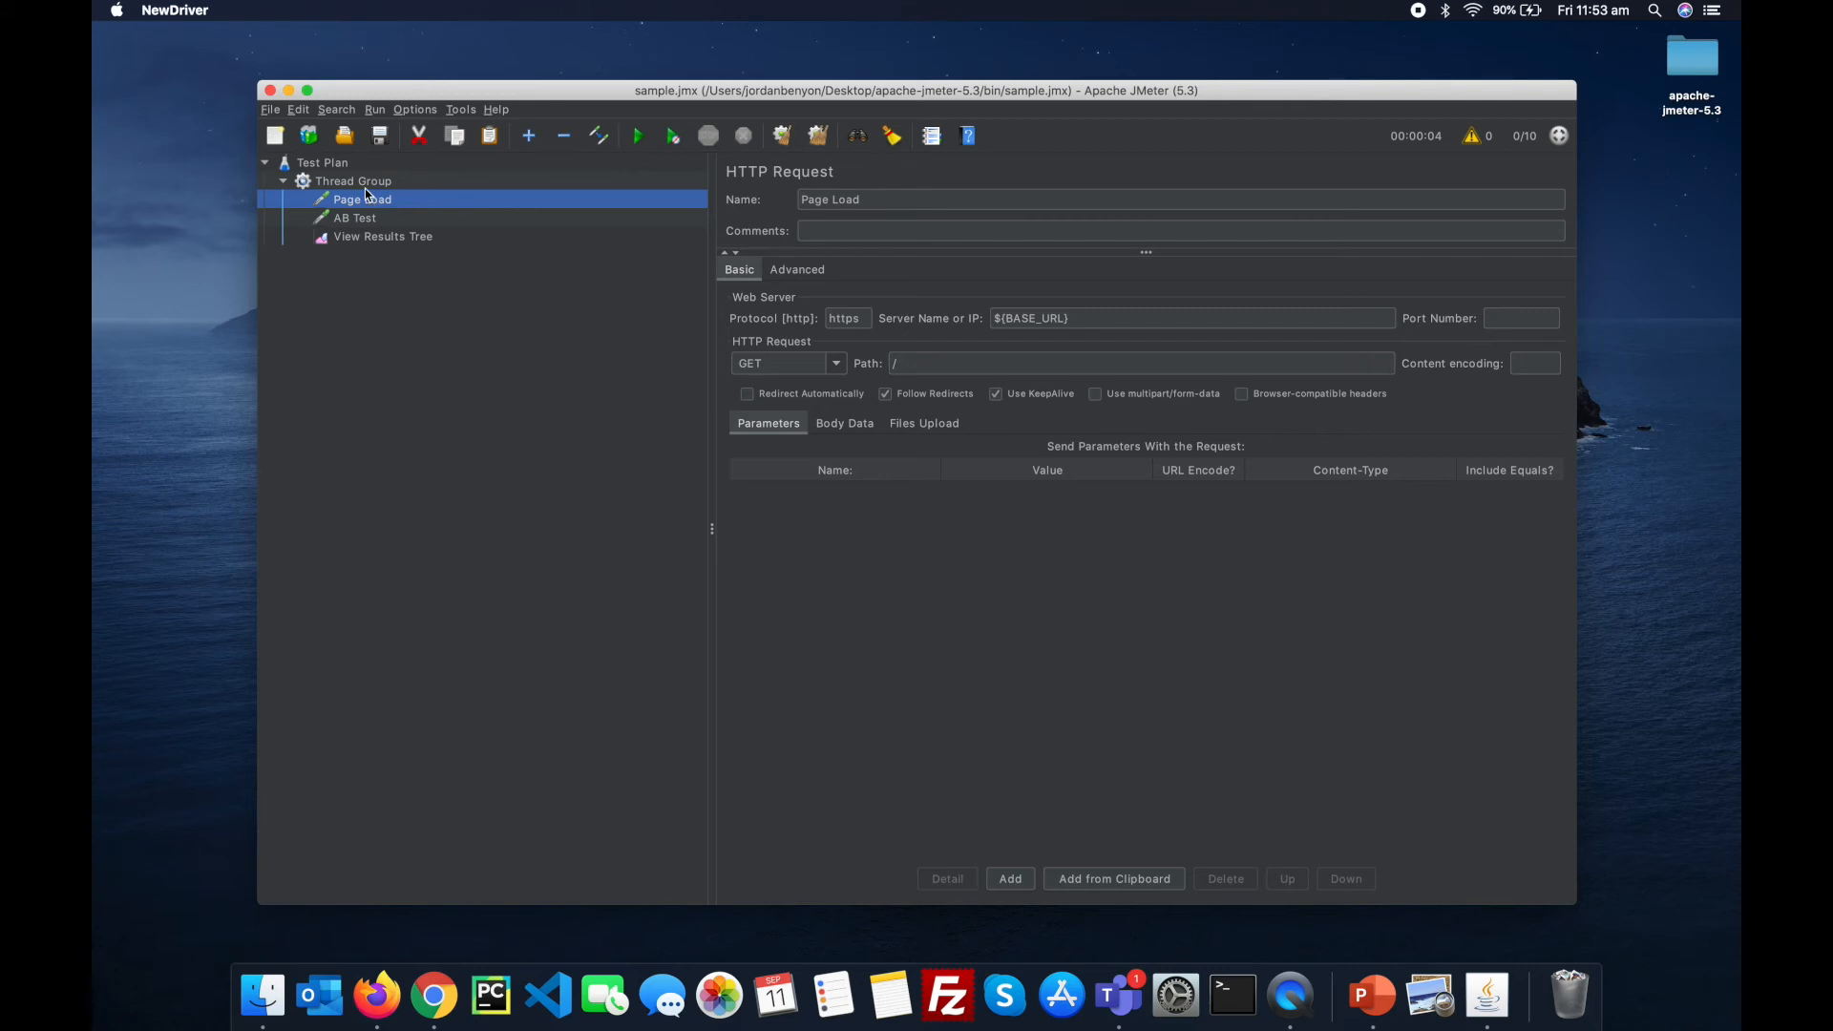
{"action": "right_click", "coordinate": [362, 182]}
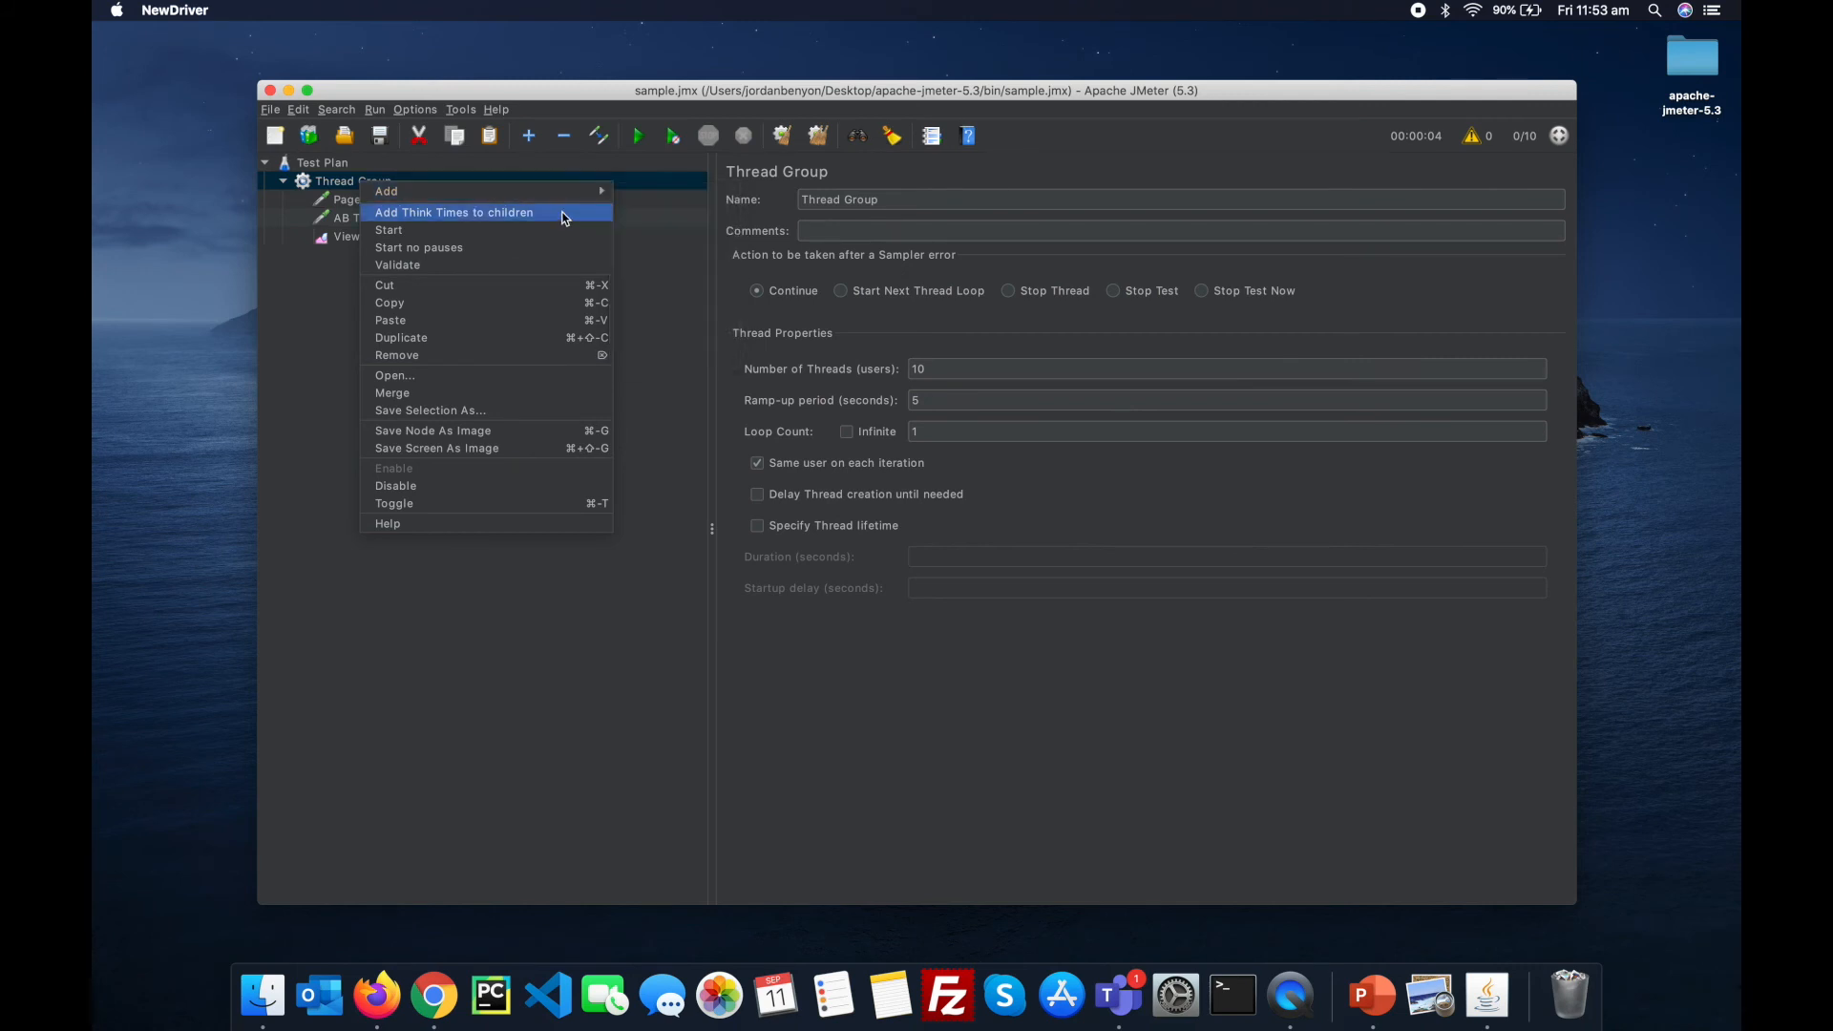
{"action": "mouse_move", "coordinate": [602, 190]}
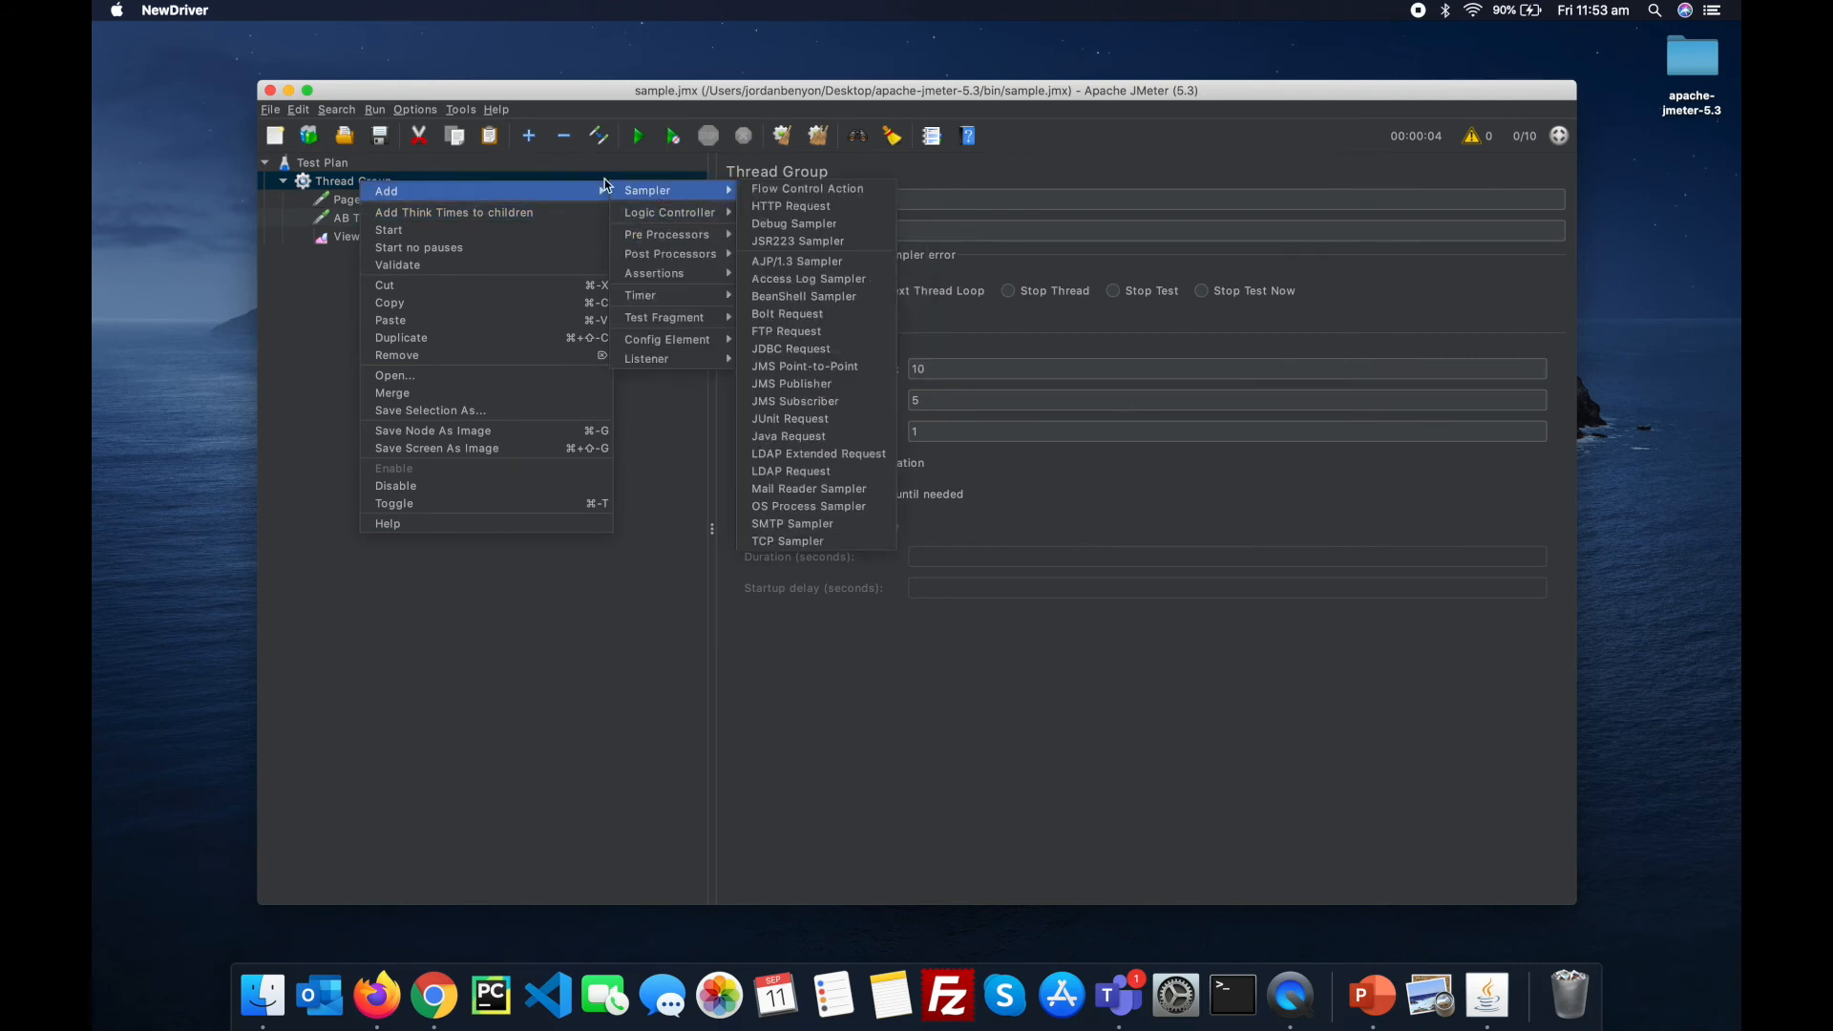
{"action": "mouse_move", "coordinate": [674, 206]}
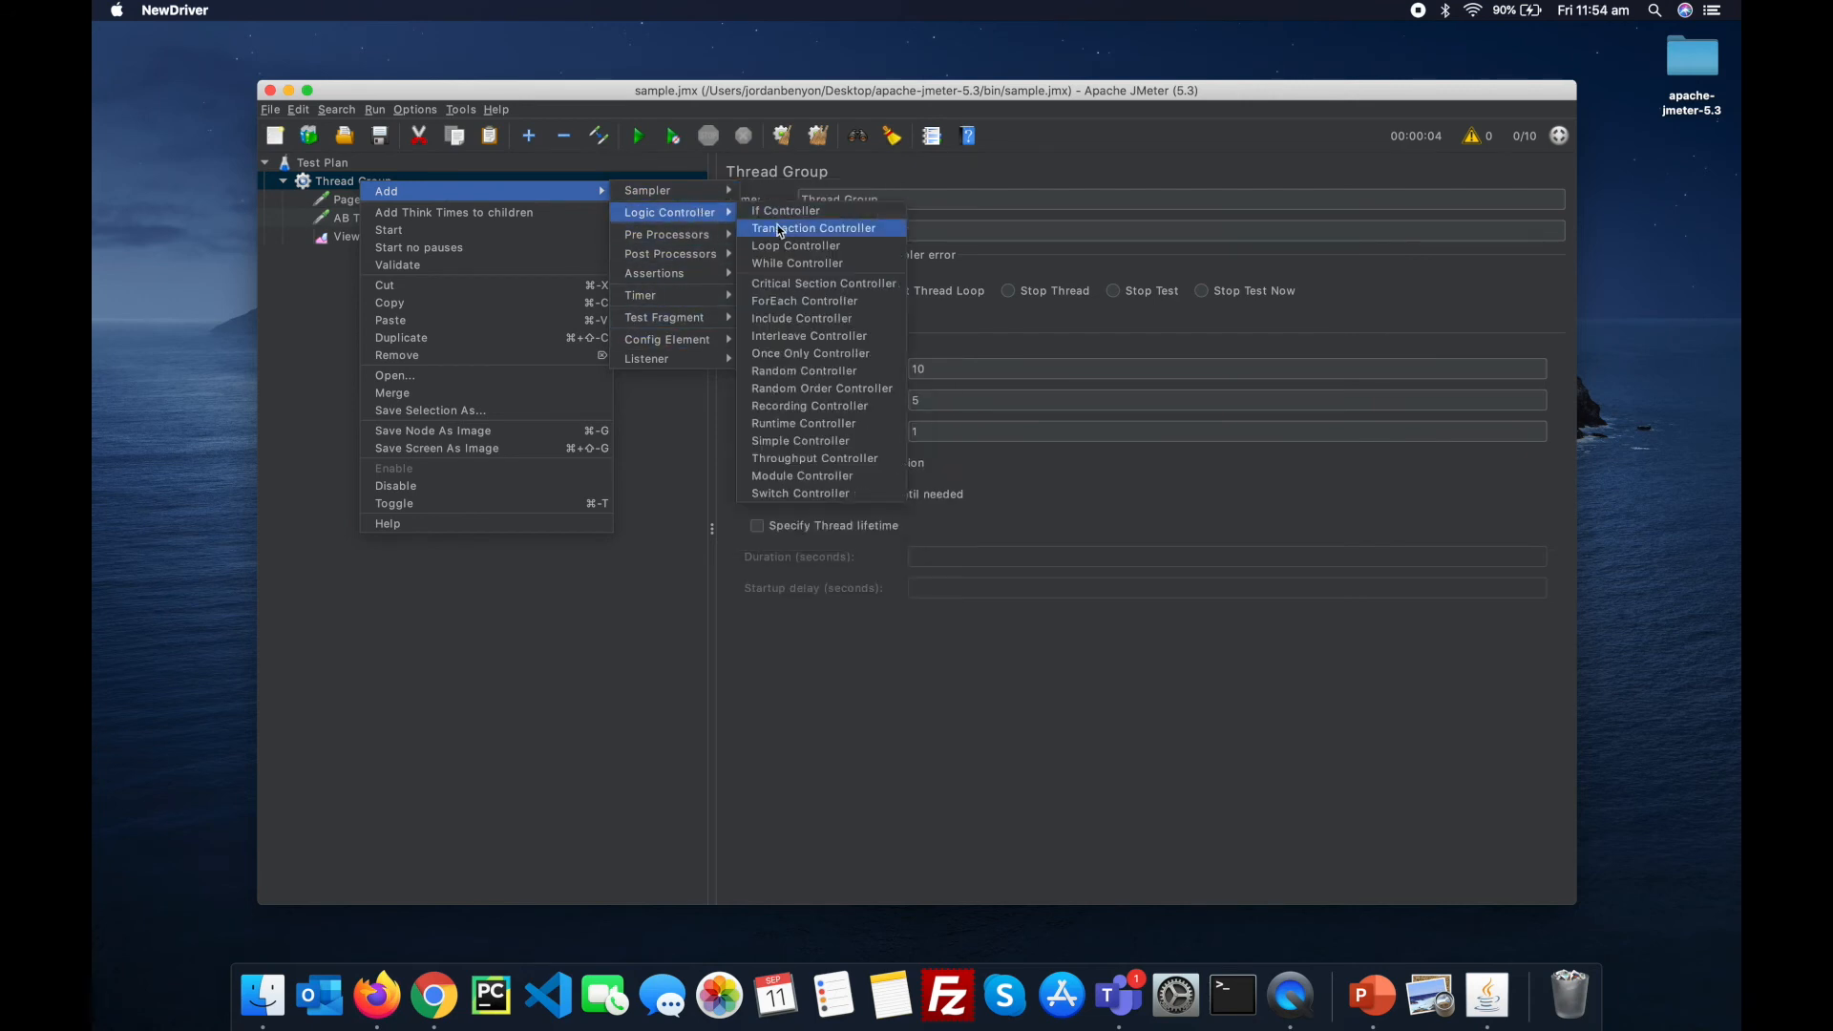
{"action": "left_click", "coordinate": [781, 229]}
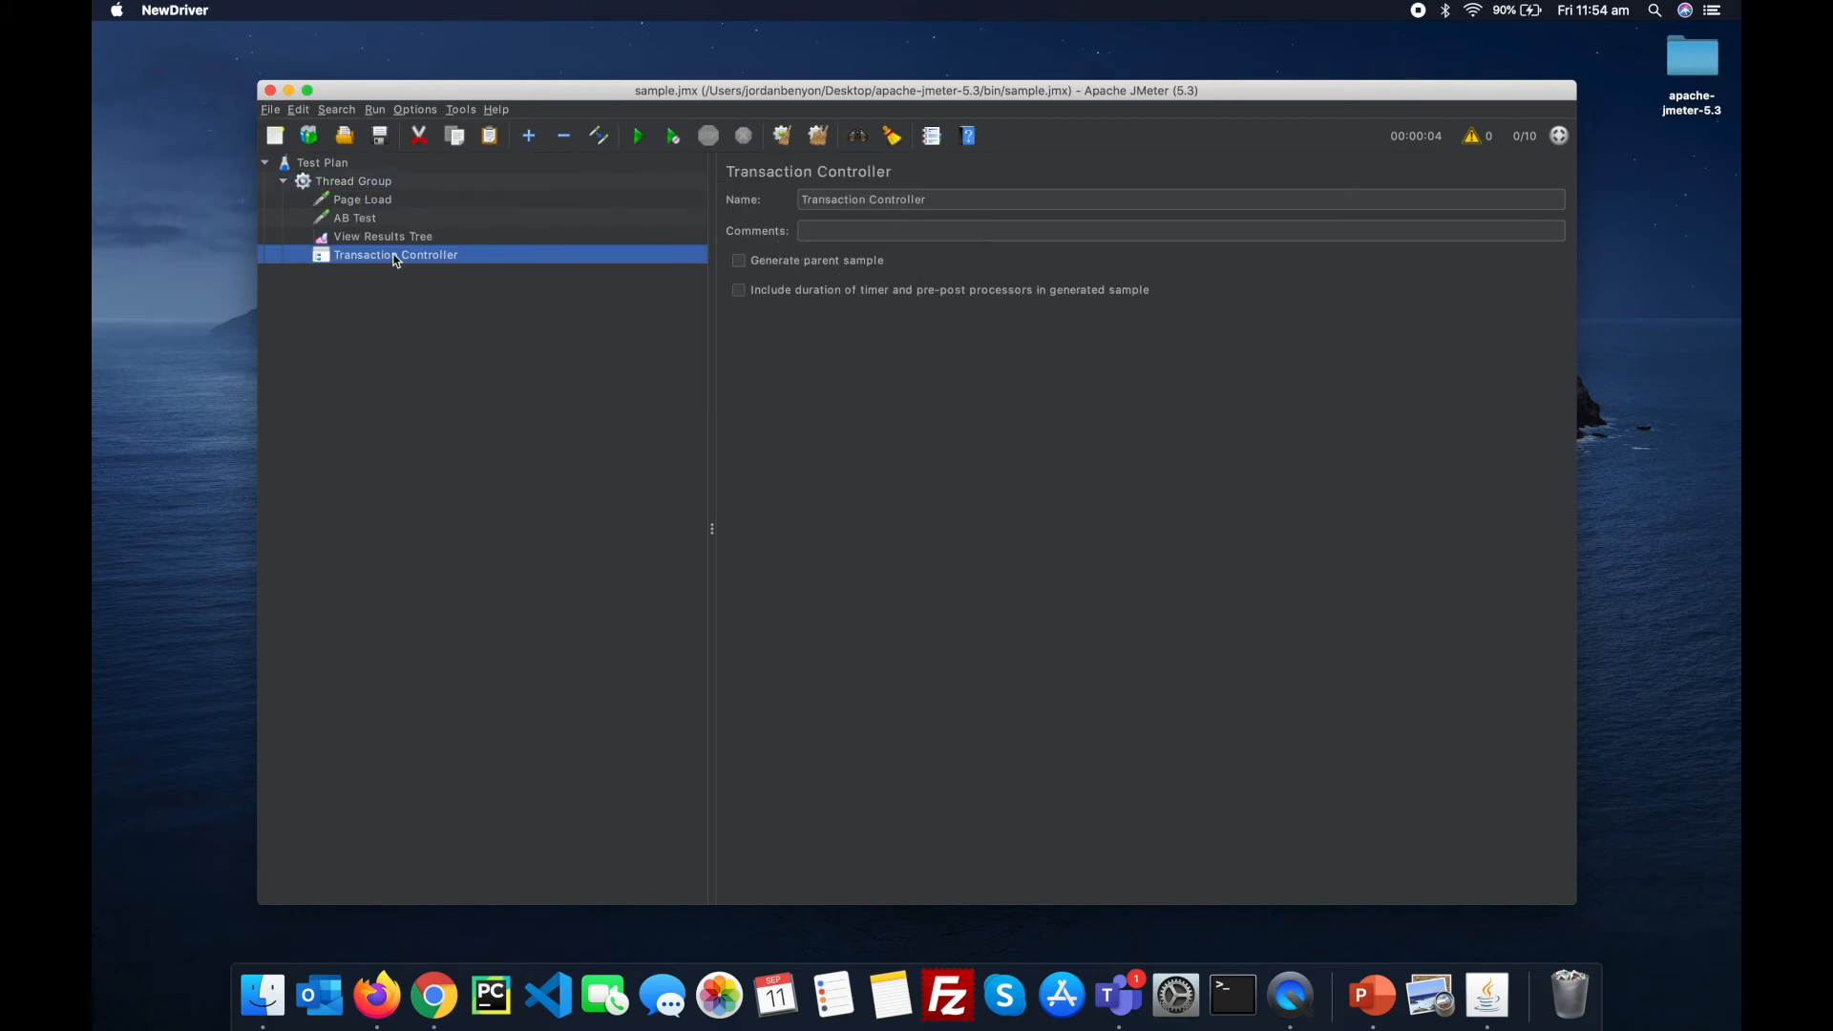
Step: Place the Transaction Controller above View Results Tree with the Page Load and AB Test samplers nested inside it
{"action": "left_click", "coordinate": [435, 202]}
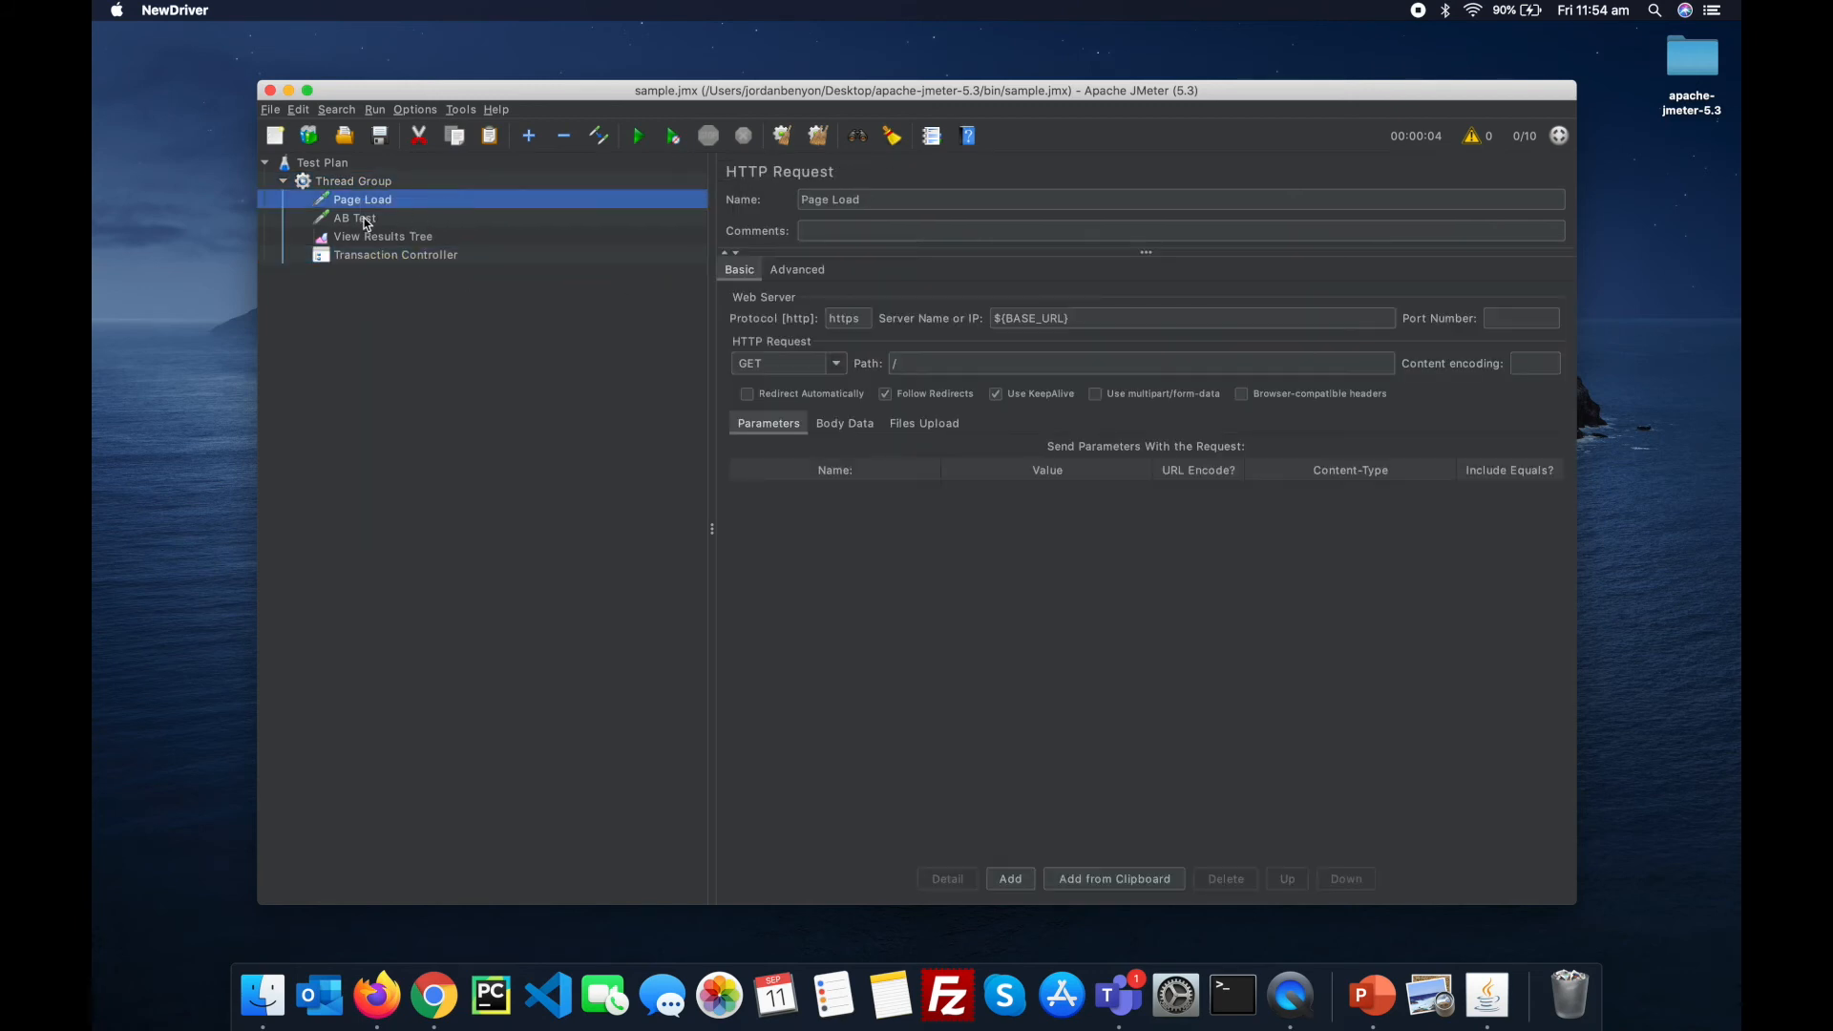
{"action": "left_click", "coordinate": [366, 223], "text": "shift"}
{"action": "mouse_move", "coordinate": [367, 223]}
{"action": "left_mouse_down"}
{"action": "mouse_move", "coordinate": [368, 268]}
{"action": "mouse_move", "coordinate": [359, 198]}
{"action": "left_mouse_up"}
{"action": "left_click", "coordinate": [302, 200]}
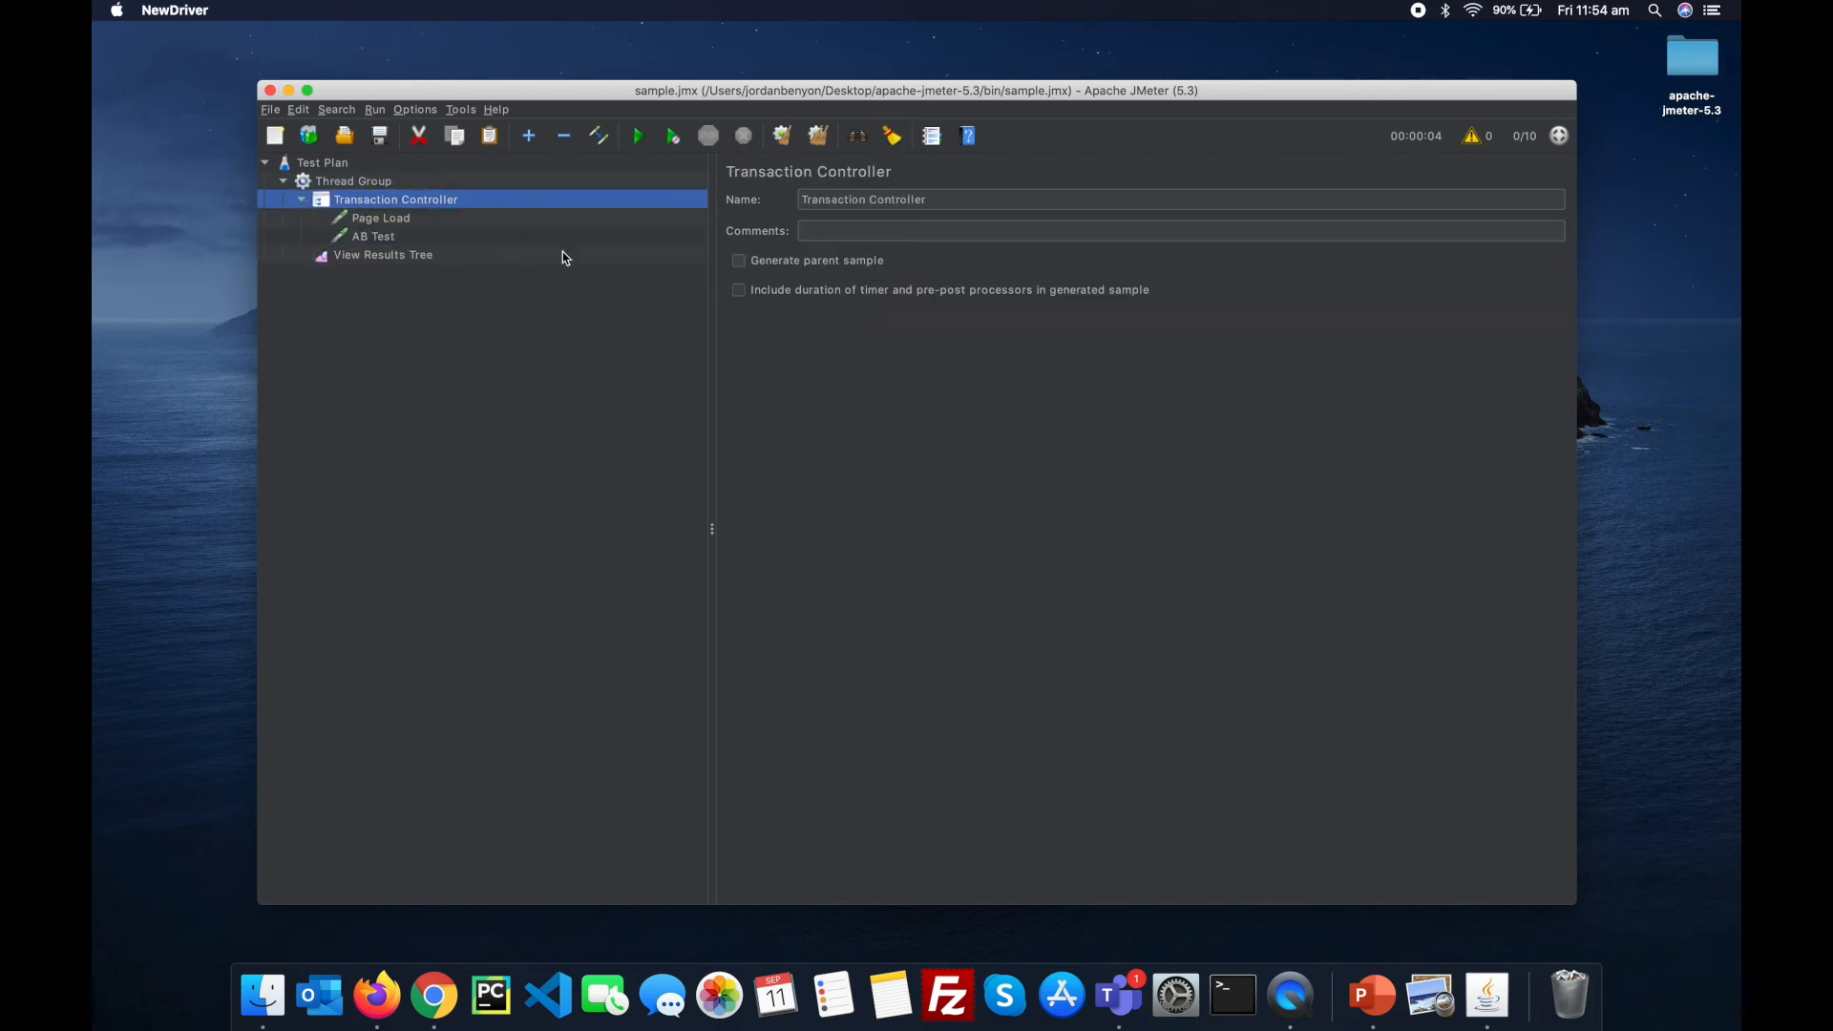
Step: Clear the results, rerun the test plan and open the first Transaction Controller result in View Results Tree
{"action": "left_click", "coordinate": [381, 255]}
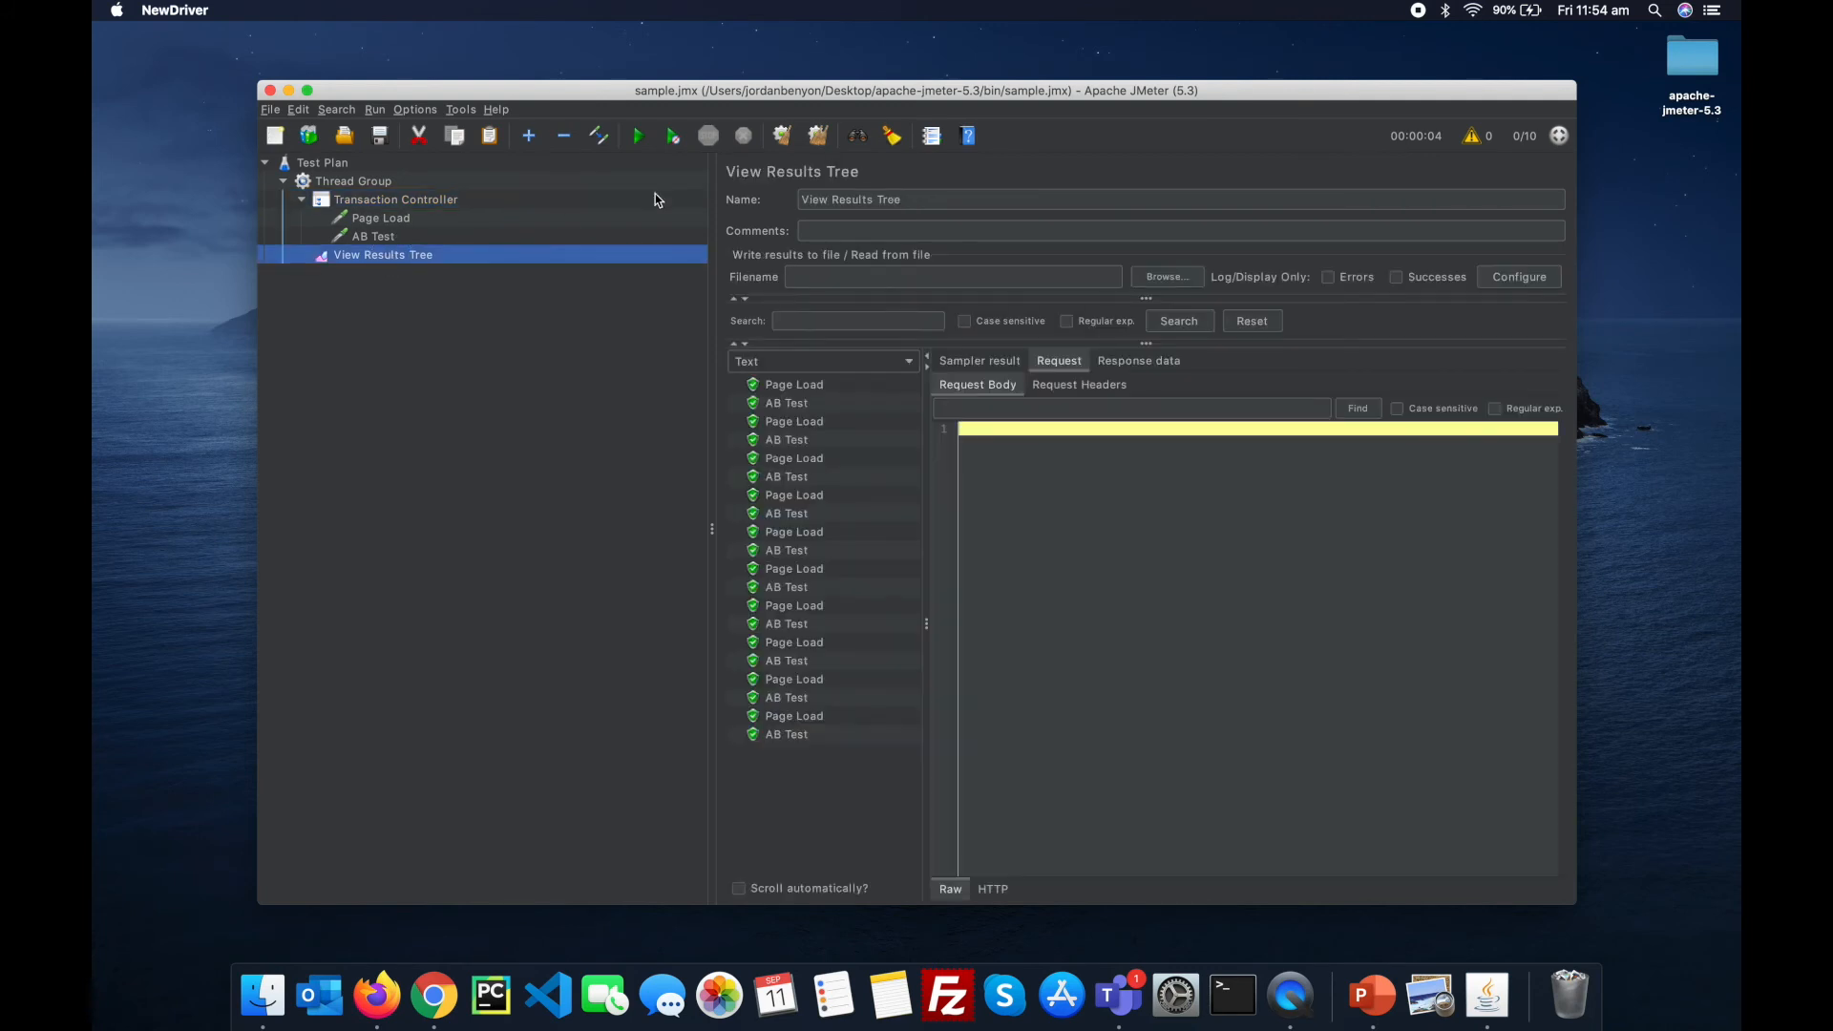
{"action": "left_click", "coordinate": [814, 141]}
{"action": "left_click", "coordinate": [634, 133]}
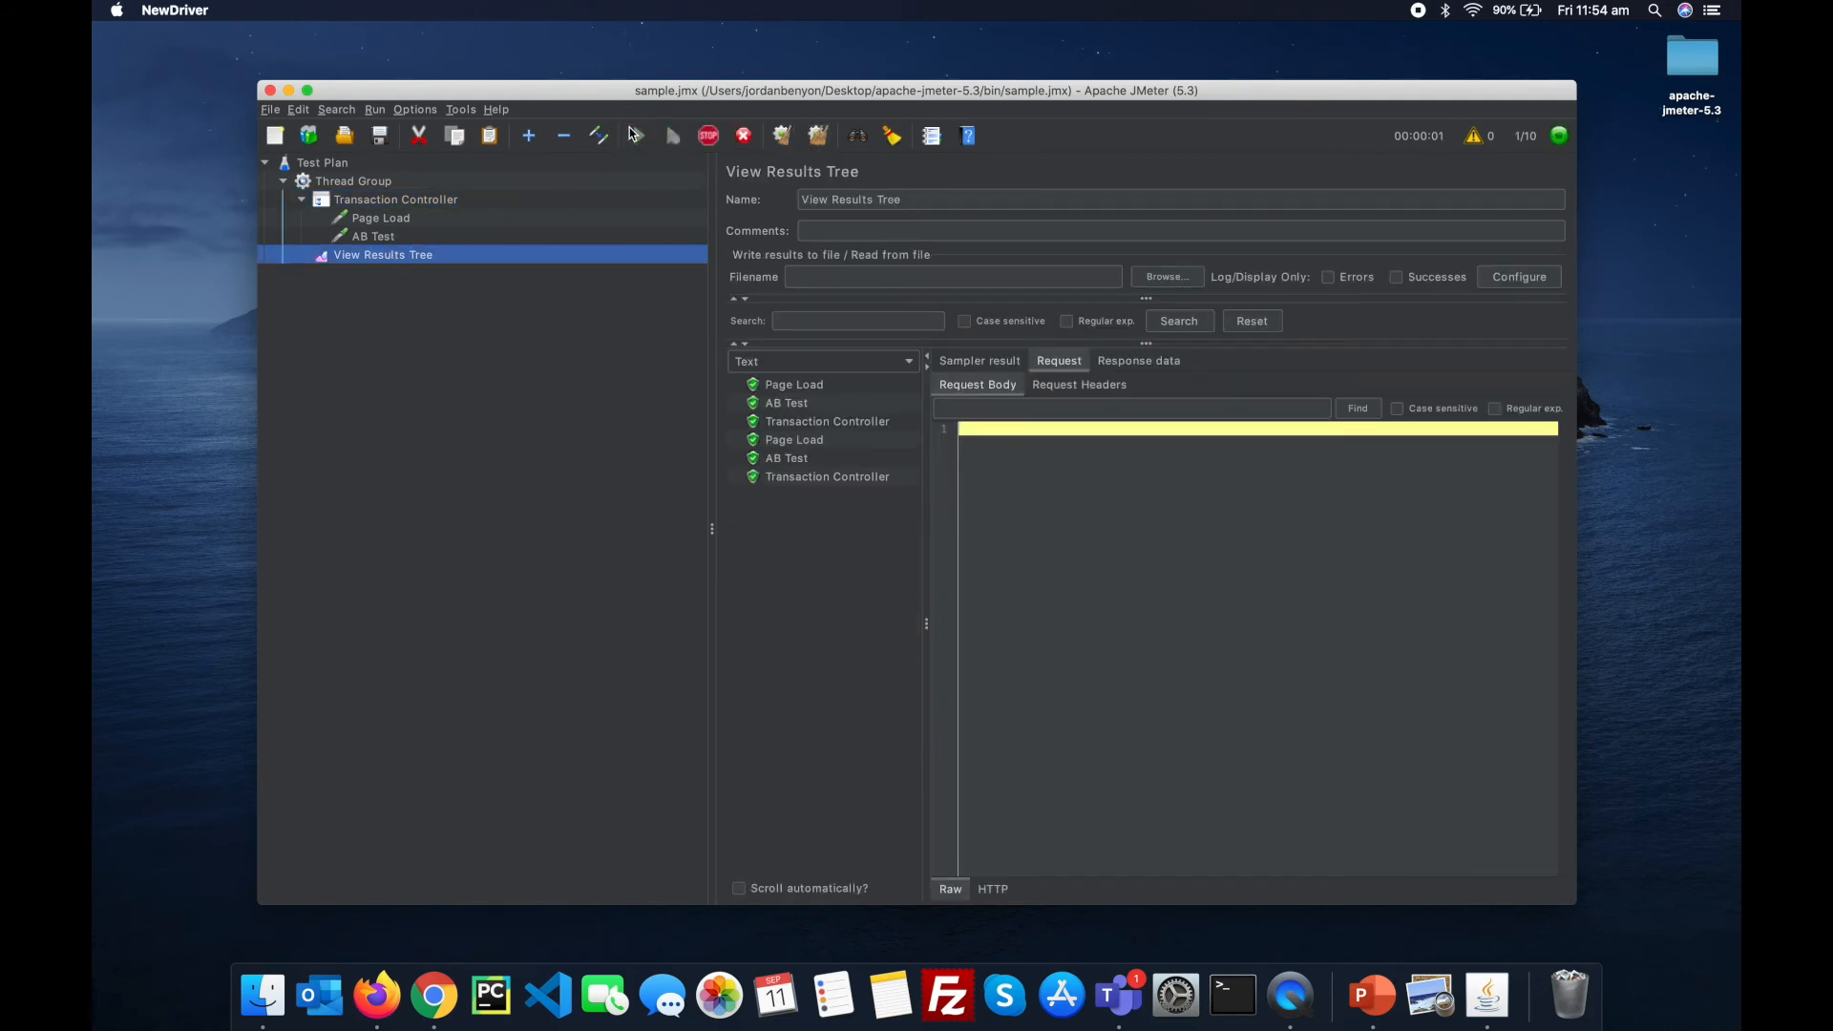
{"action": "left_click", "coordinate": [878, 421]}
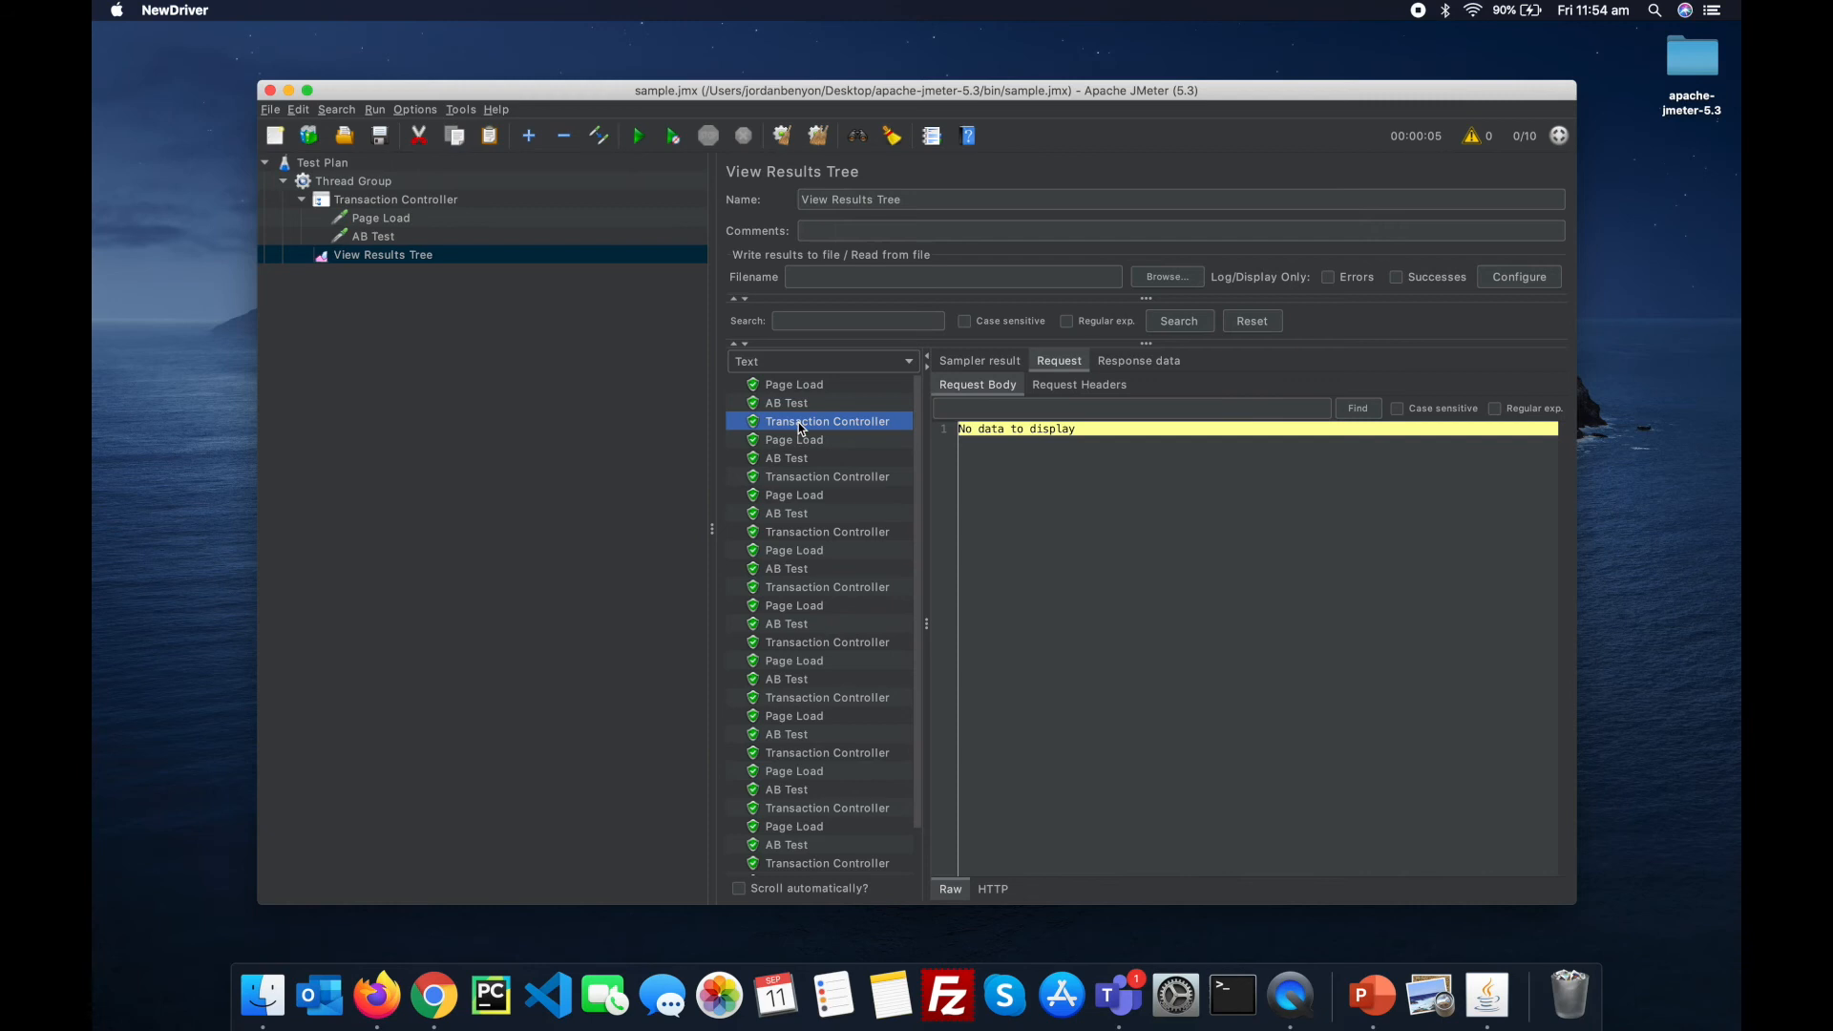
Step: Clear all results and enable Generate parent sample on the Transaction Controller
{"action": "left_click", "coordinate": [819, 136]}
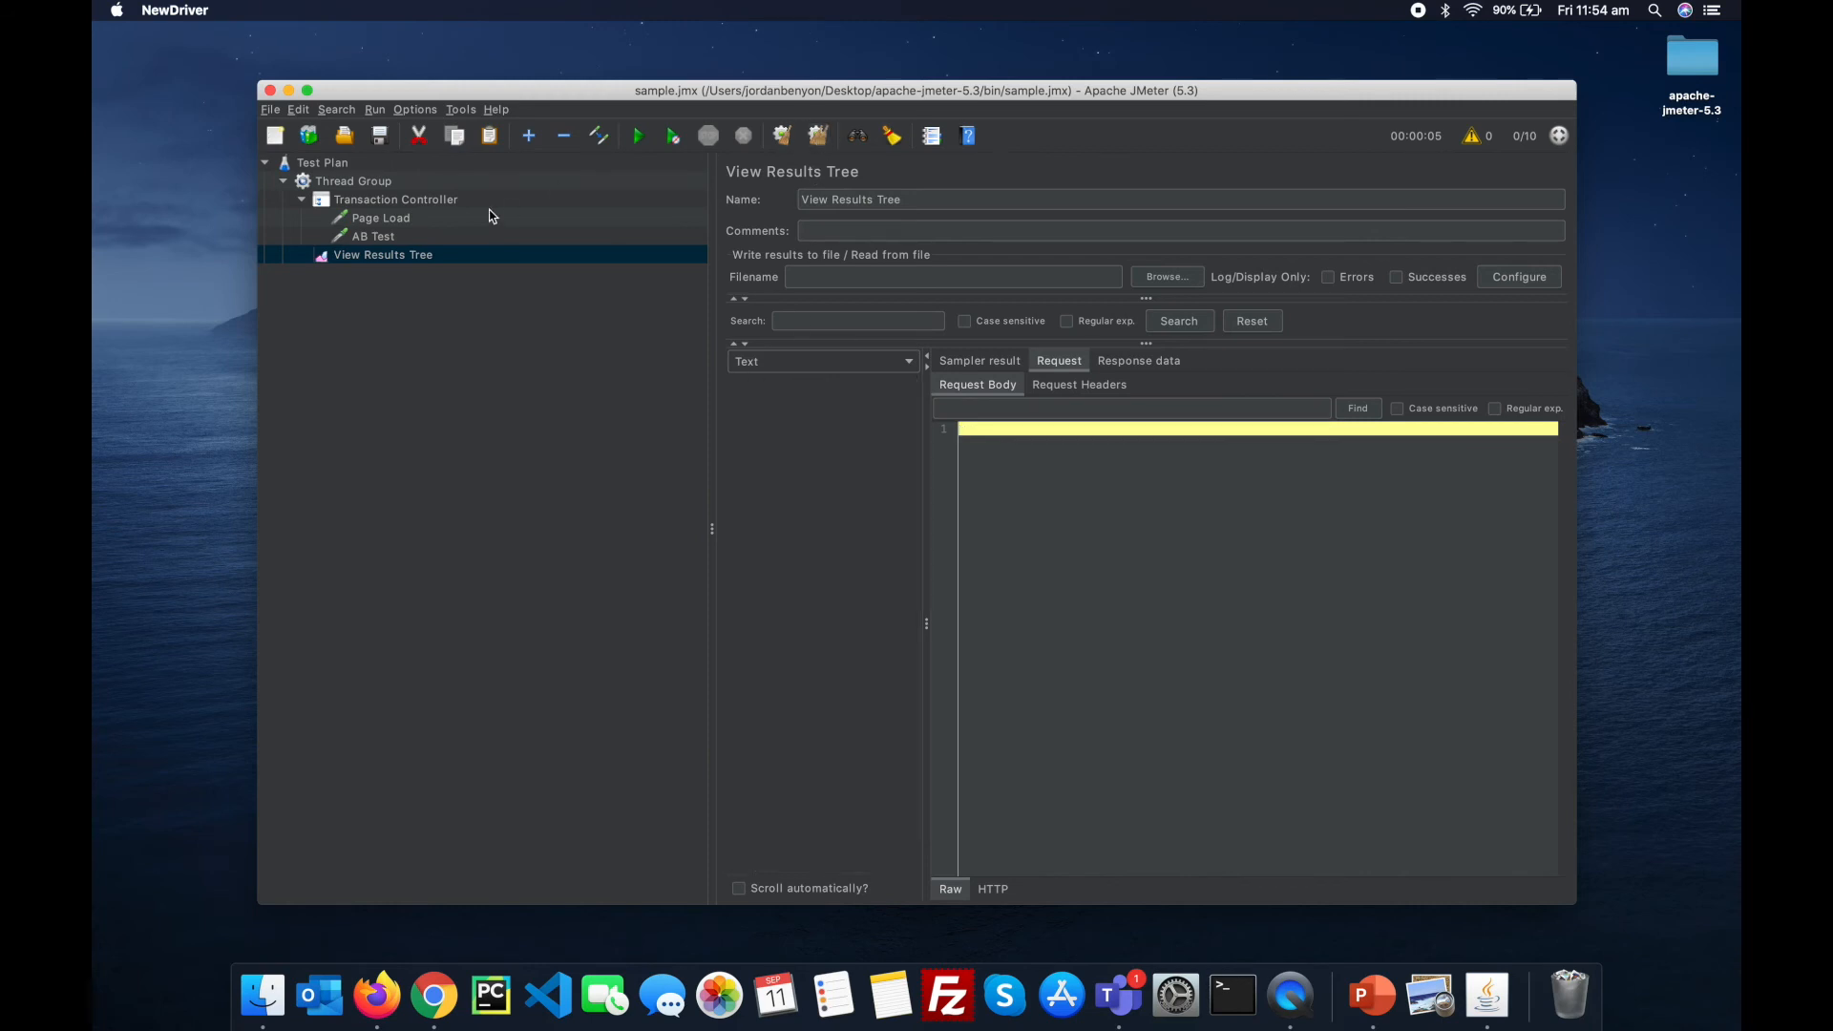
{"action": "left_click", "coordinate": [464, 220]}
{"action": "left_click", "coordinate": [441, 204]}
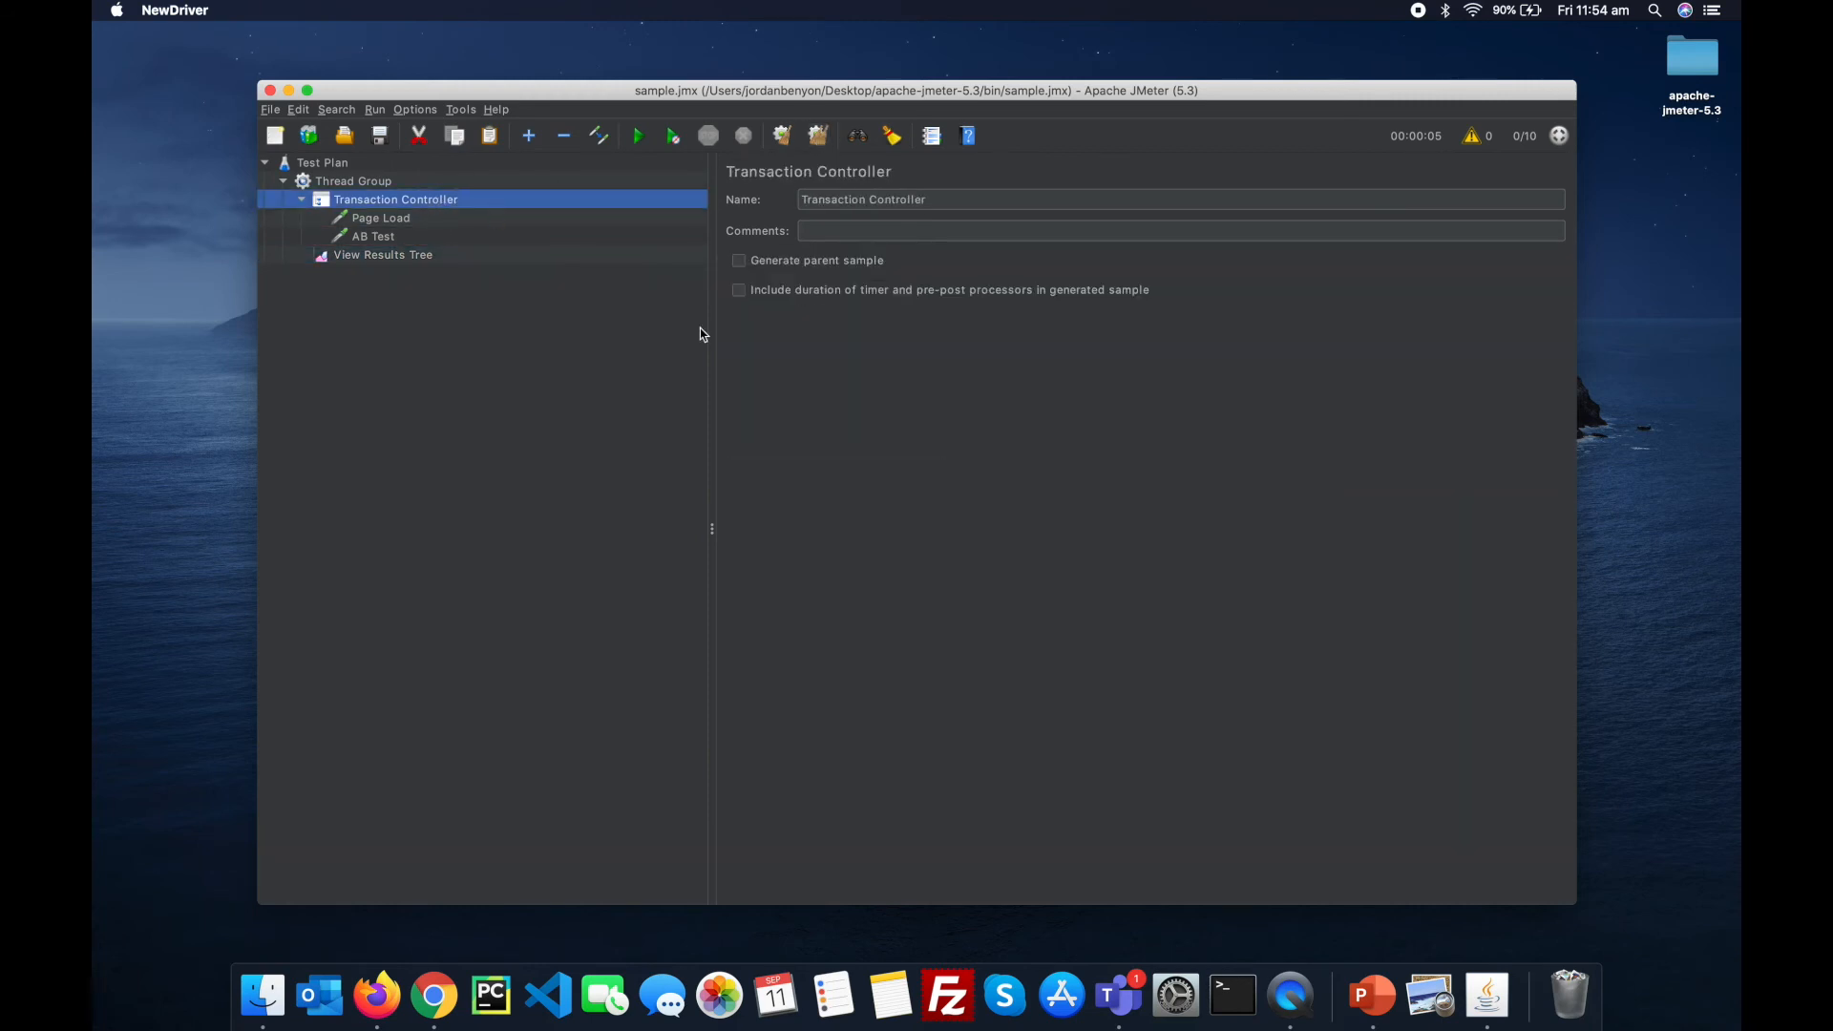
{"action": "left_click", "coordinate": [773, 266]}
Step: Rerun the test plan and view the Page Load request nested in the first Transaction Controller result
{"action": "left_click", "coordinate": [512, 255]}
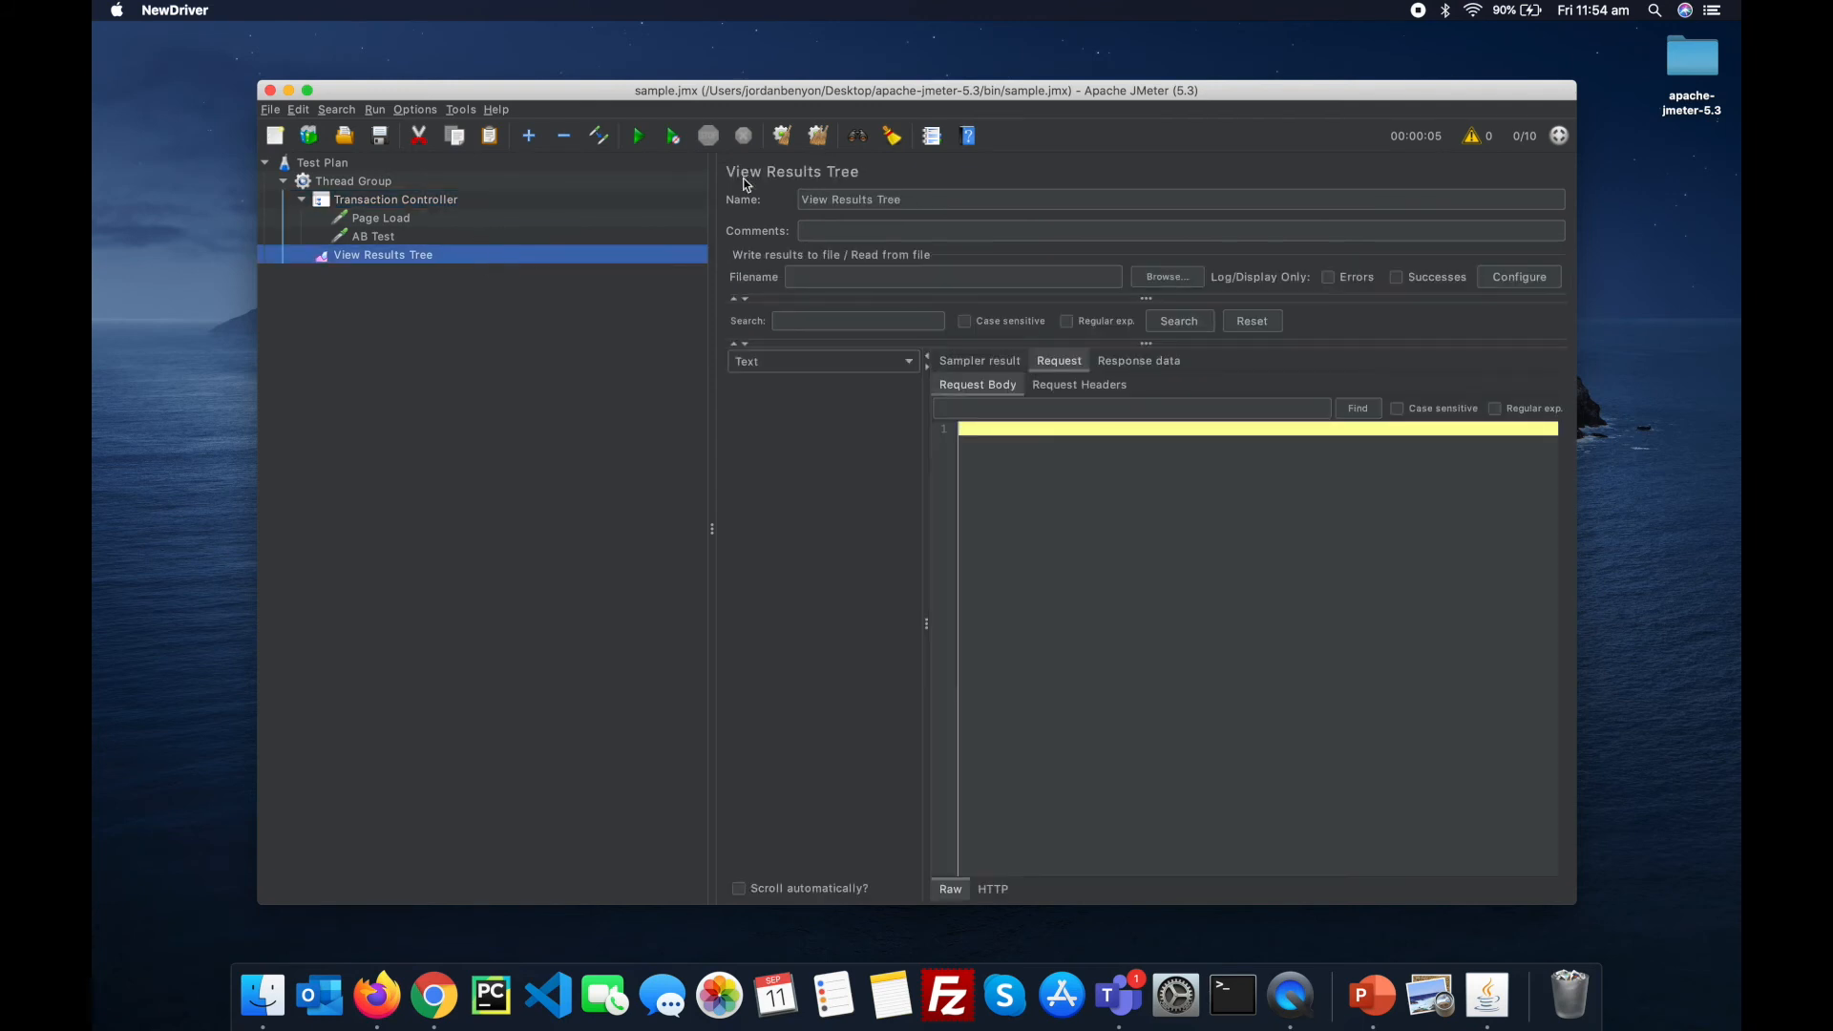
{"action": "left_click", "coordinate": [641, 137]}
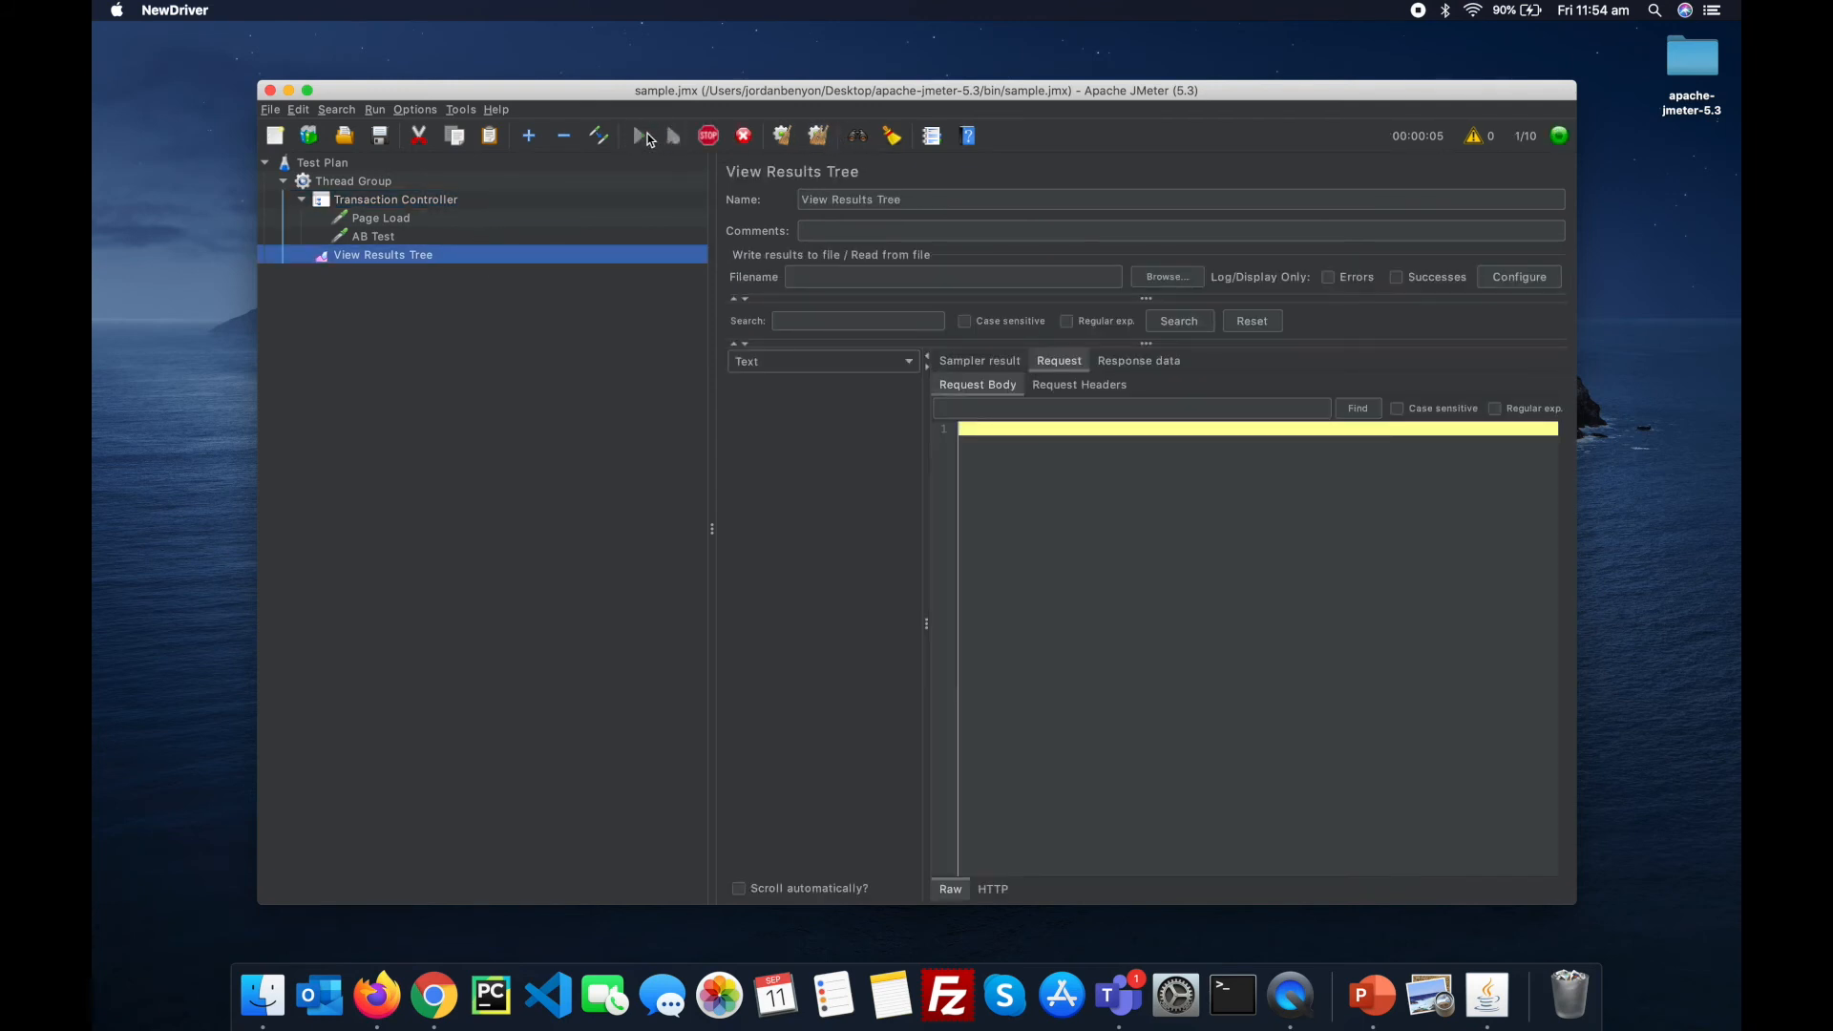
{"action": "left_click", "coordinate": [736, 386]}
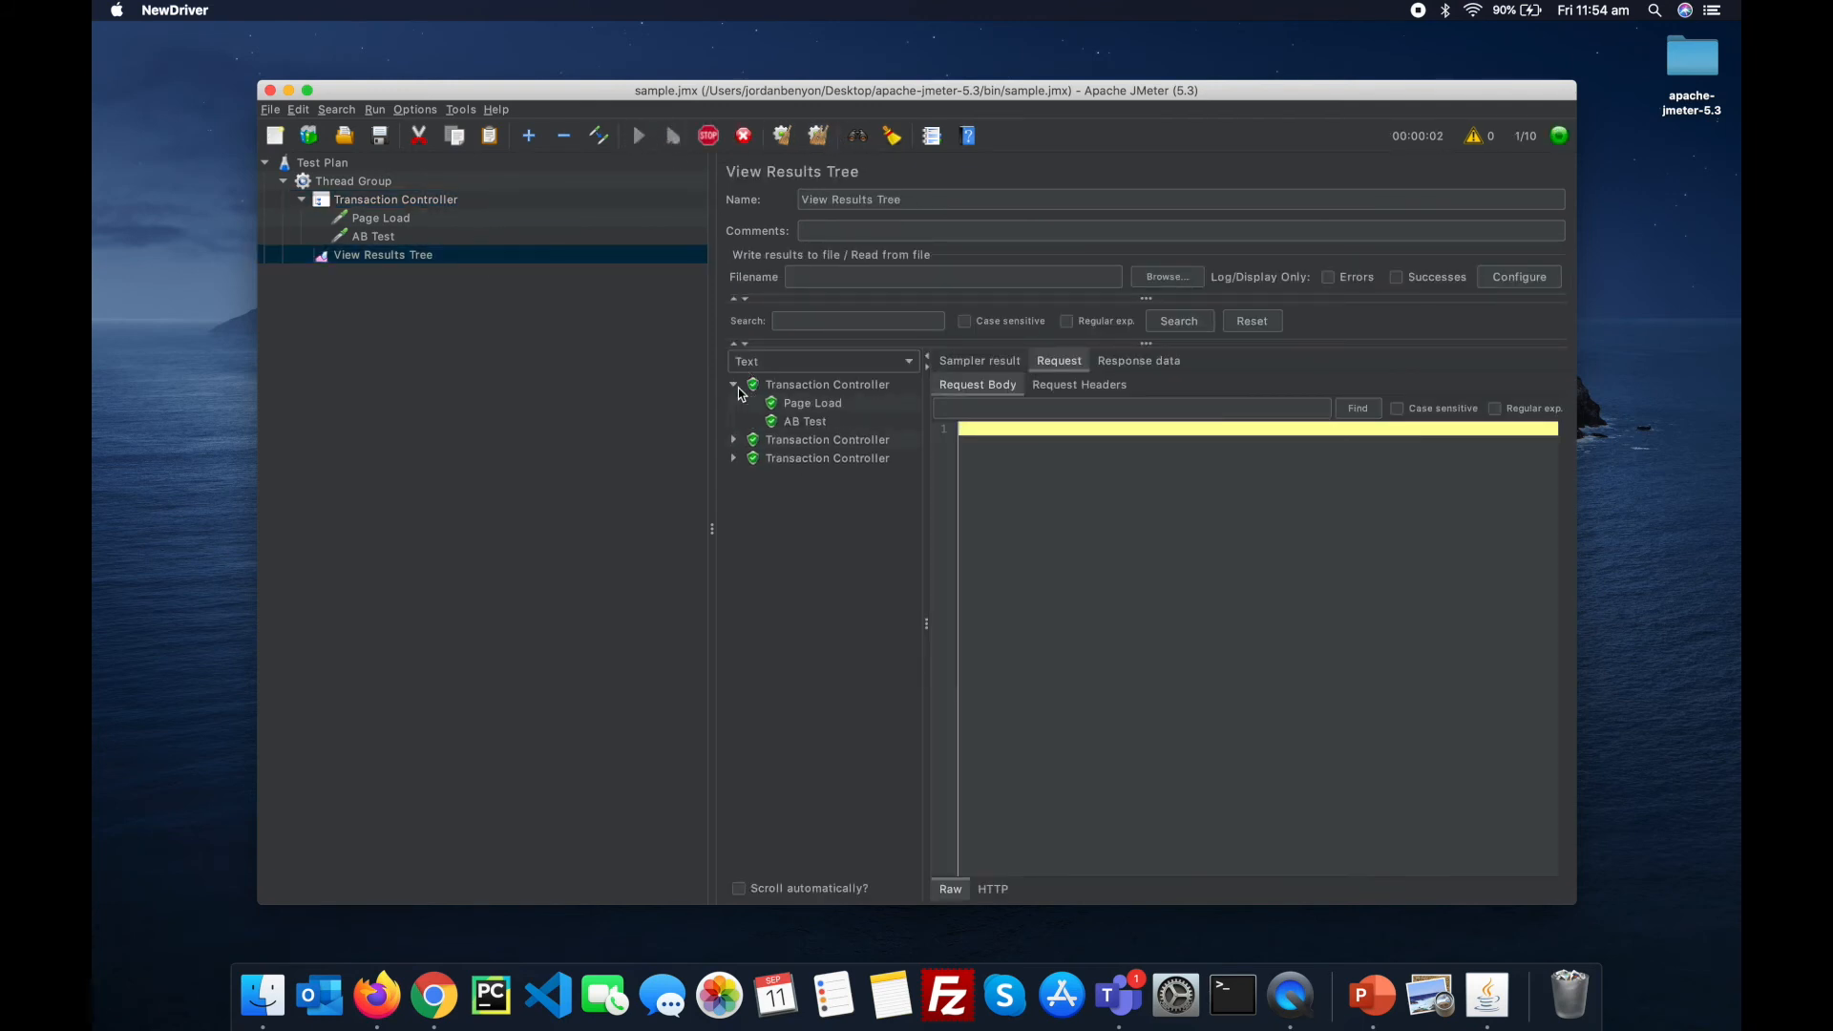
{"action": "left_click", "coordinate": [809, 409]}
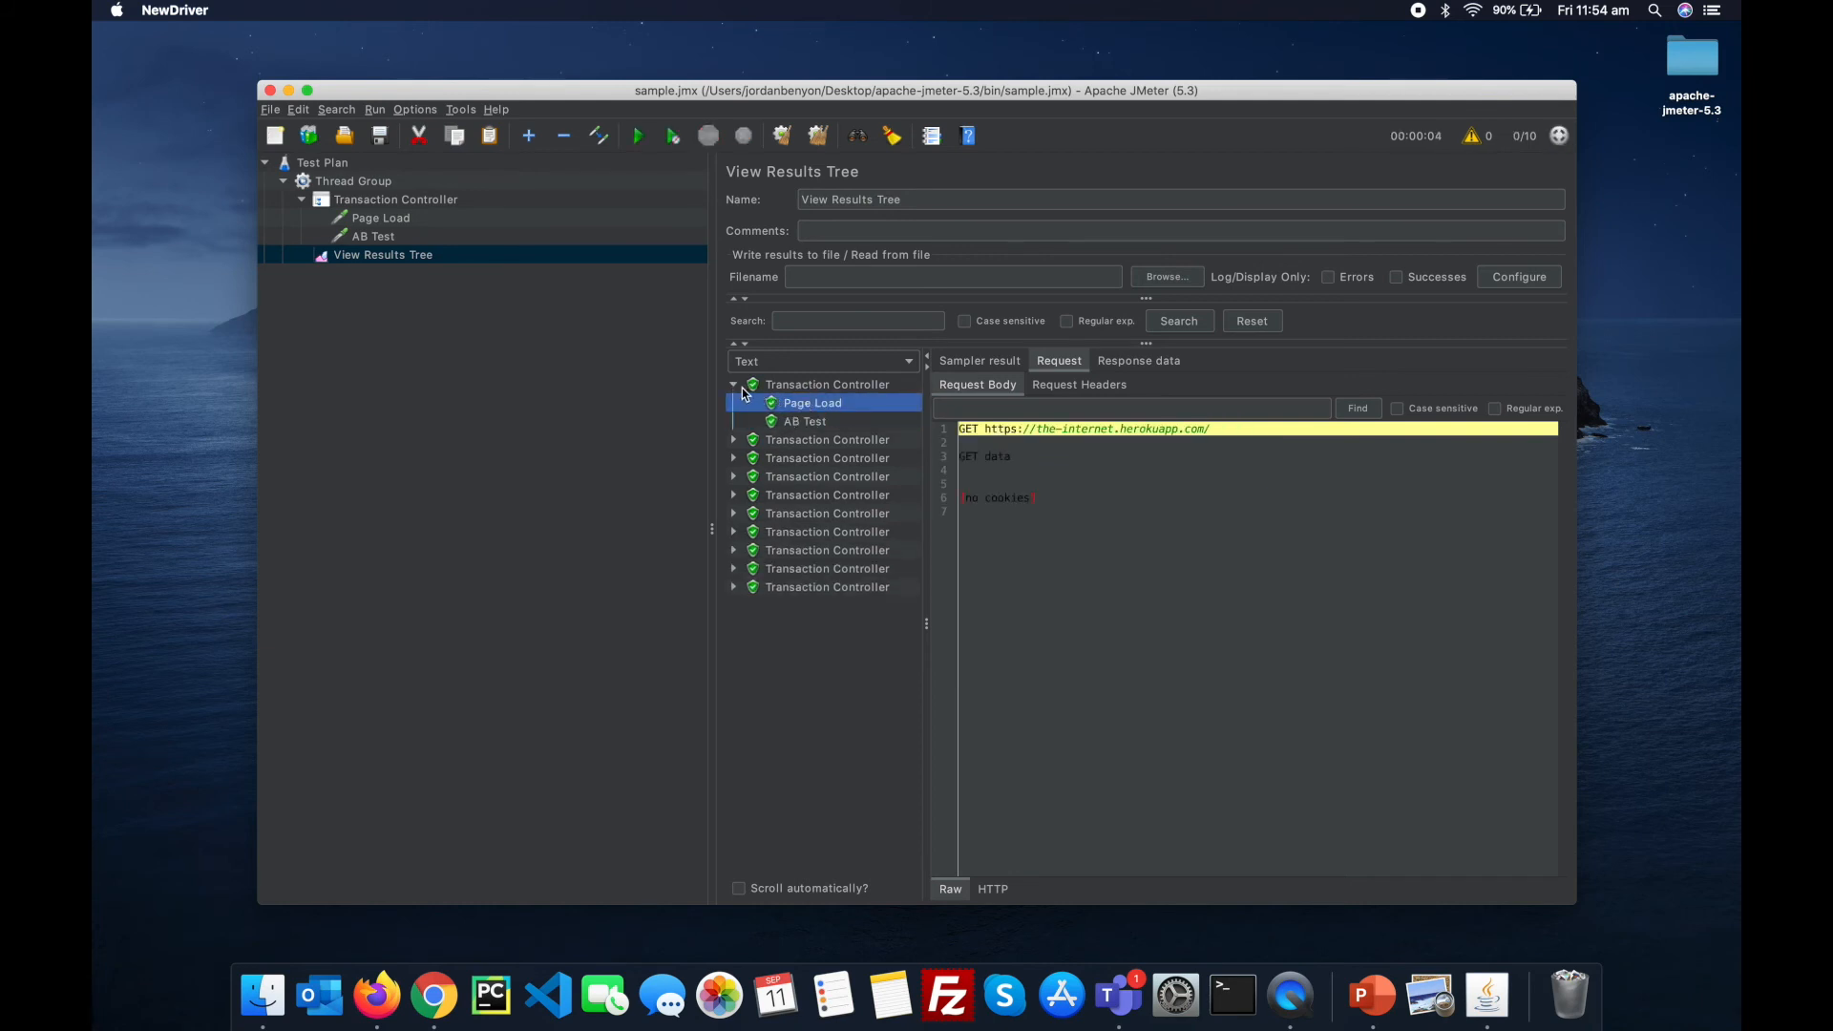
Step: Examine the first Transaction Controller result and its nested Page Load and AB Test samples, including the AB Test sampler result
{"action": "left_click", "coordinate": [735, 386]}
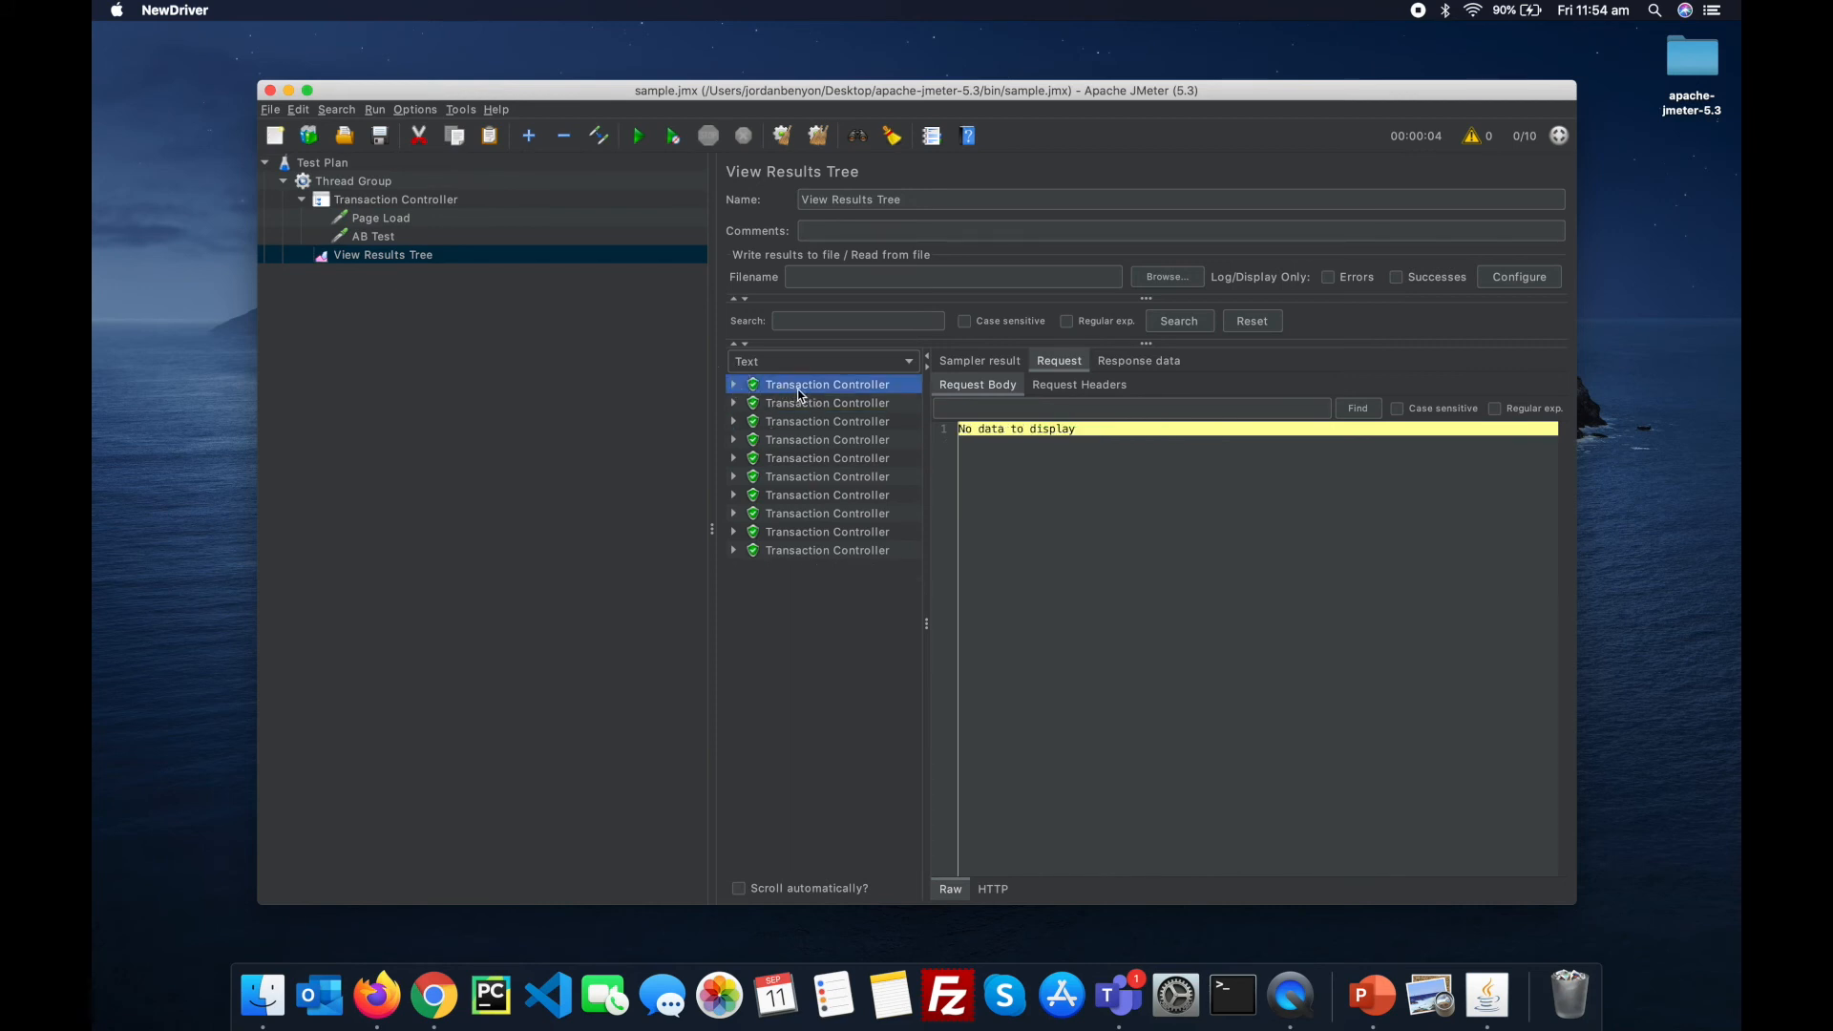
{"action": "left_click", "coordinate": [842, 421]}
{"action": "left_click", "coordinate": [844, 387]}
{"action": "left_click", "coordinate": [736, 385]}
{"action": "left_click", "coordinate": [774, 402]}
{"action": "left_click", "coordinate": [802, 421]}
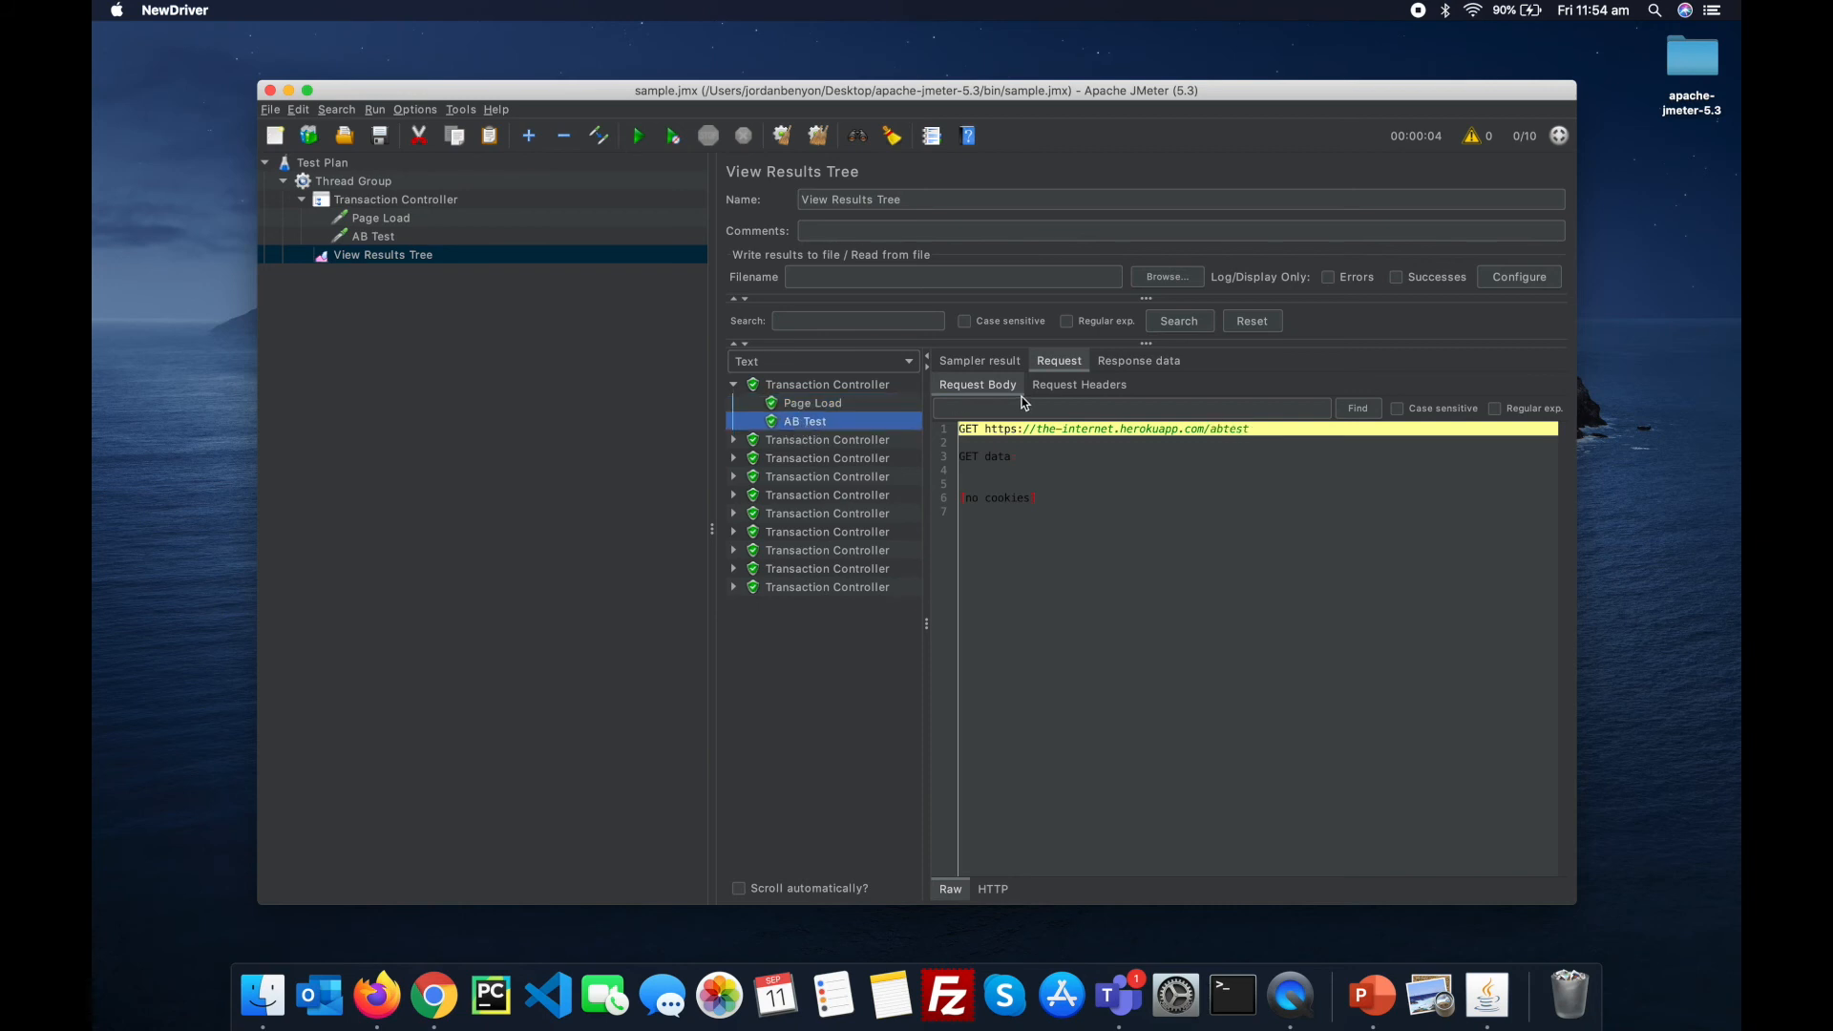
{"action": "left_click", "coordinate": [983, 359]}
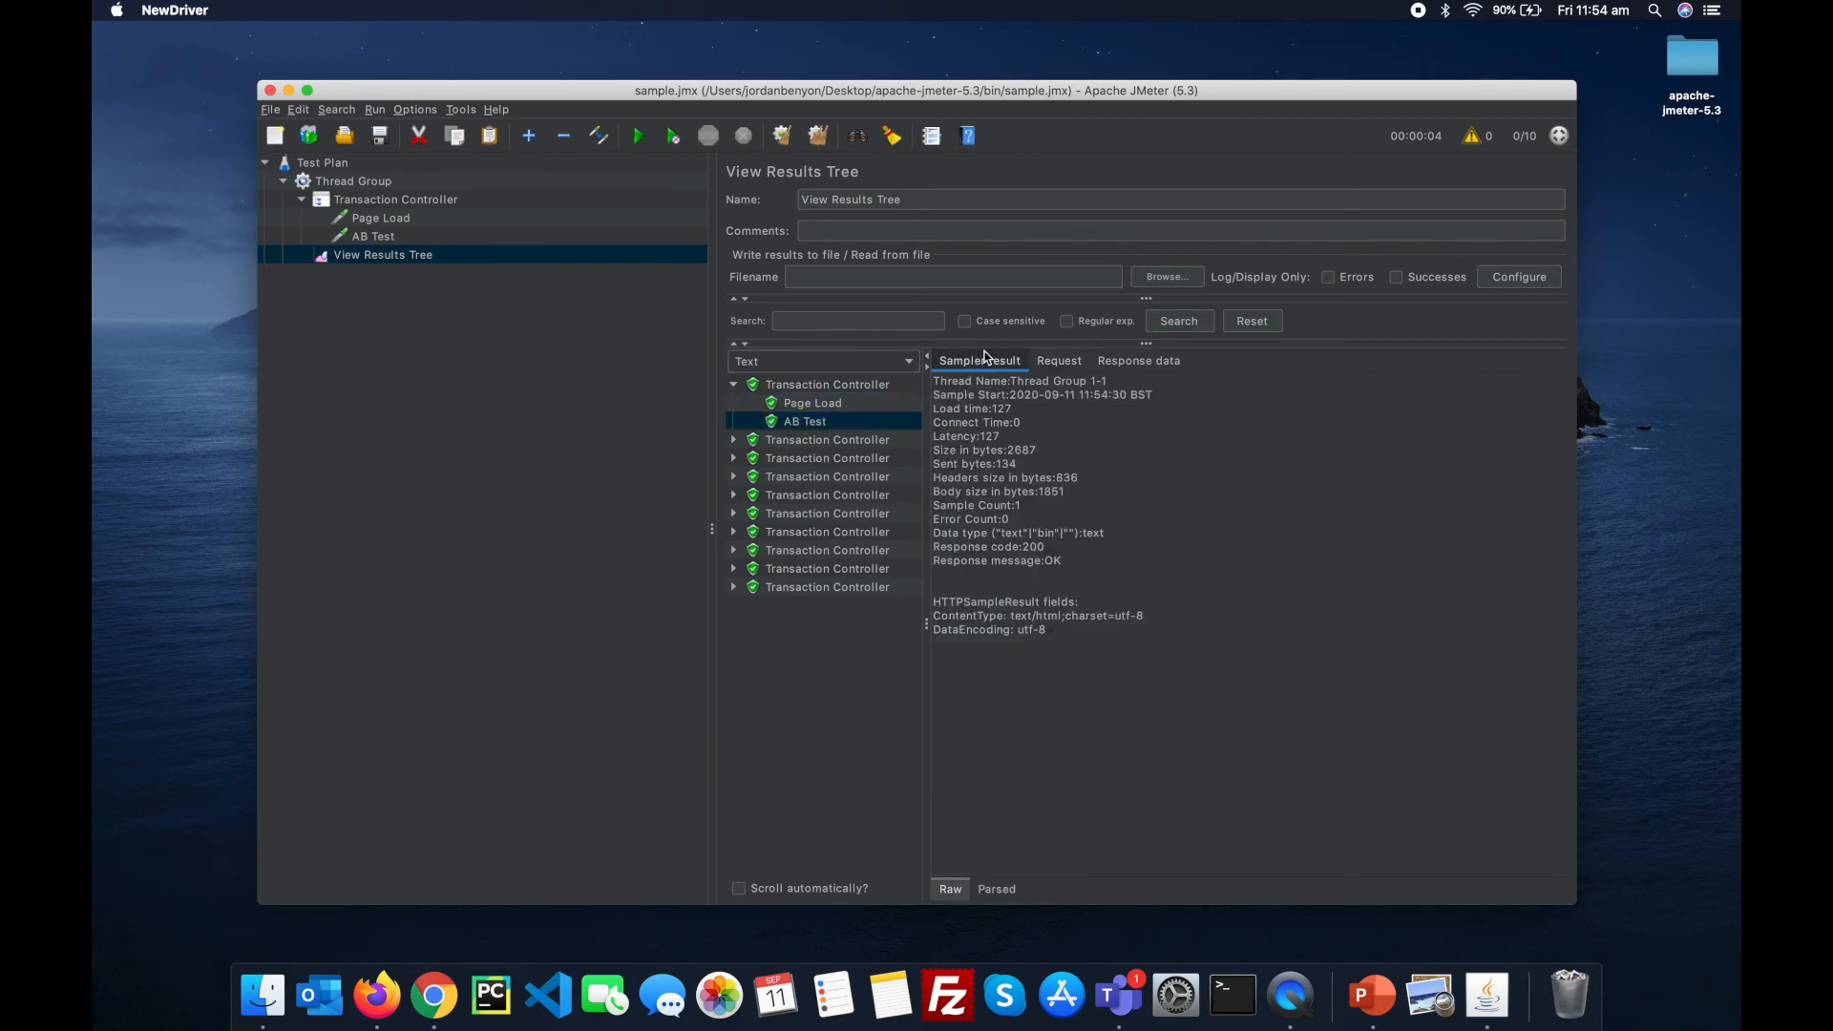
{"action": "left_click", "coordinate": [733, 385]}
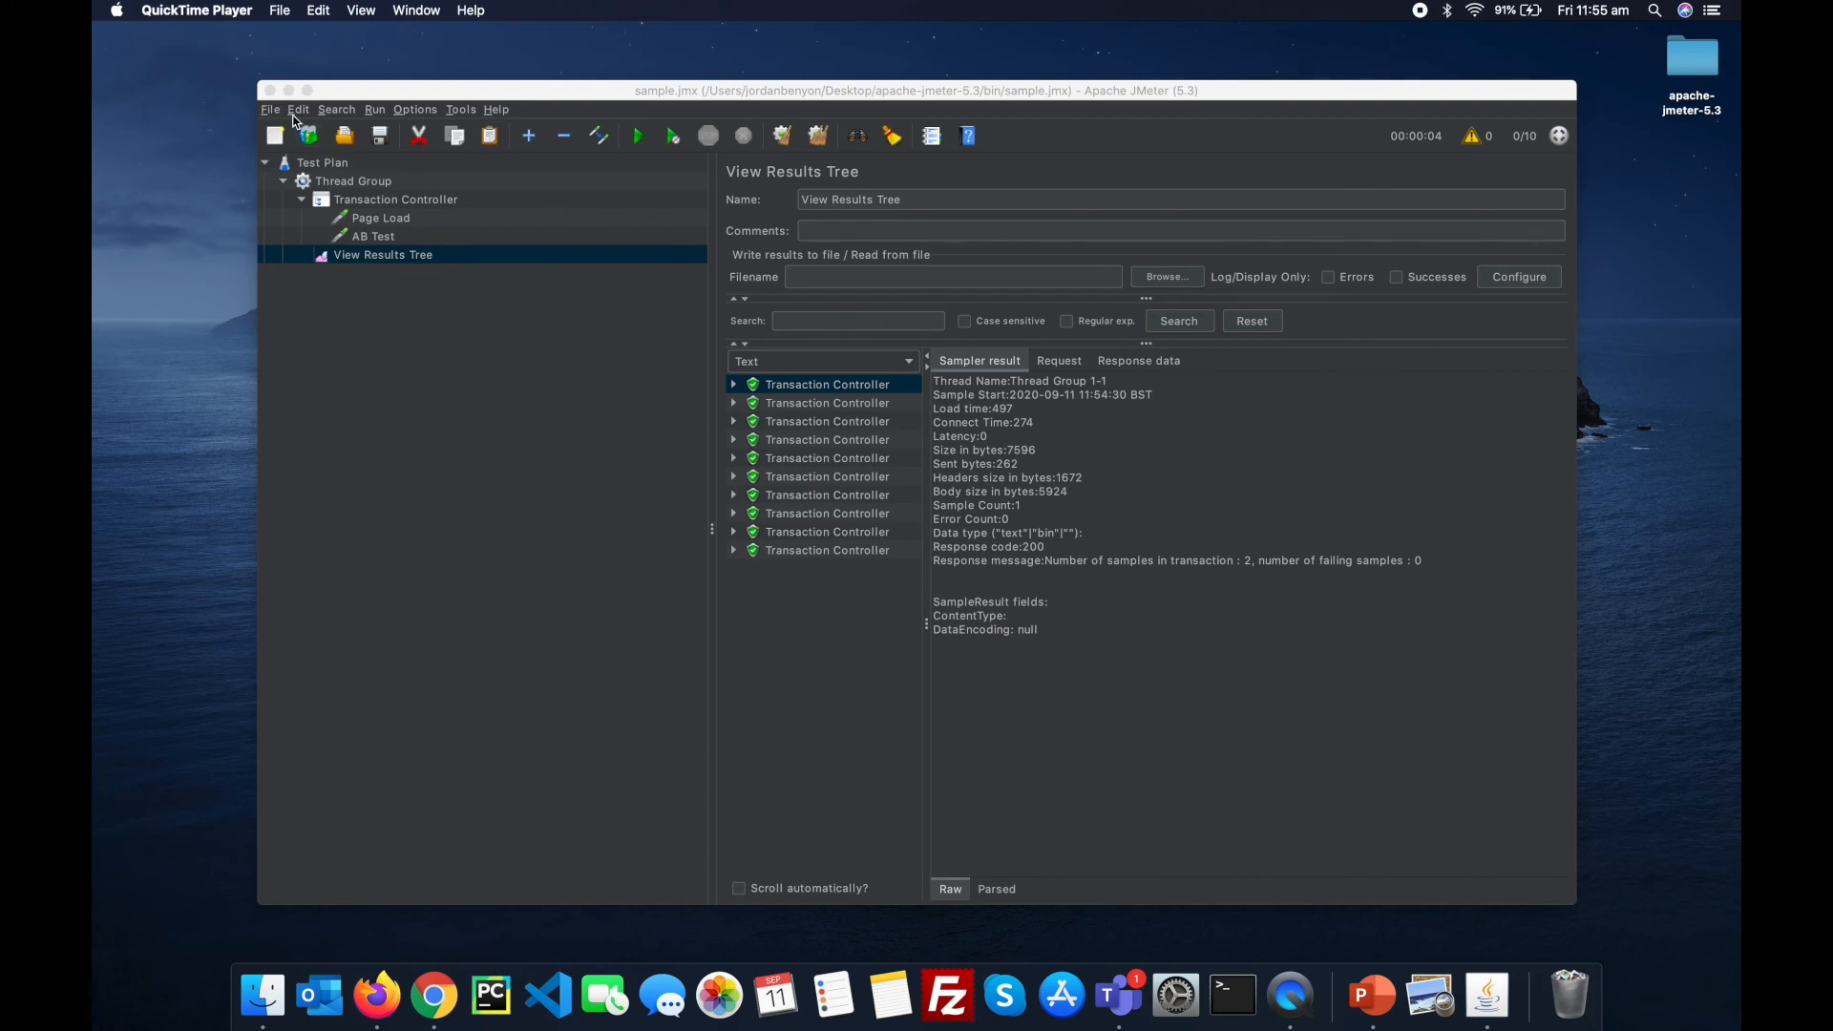
Step: Review the Page Load, AB Test and Thread Group settings and return to View Results Tree
{"action": "left_click", "coordinate": [405, 223]}
{"action": "left_click", "coordinate": [398, 238]}
{"action": "left_click", "coordinate": [602, 258]}
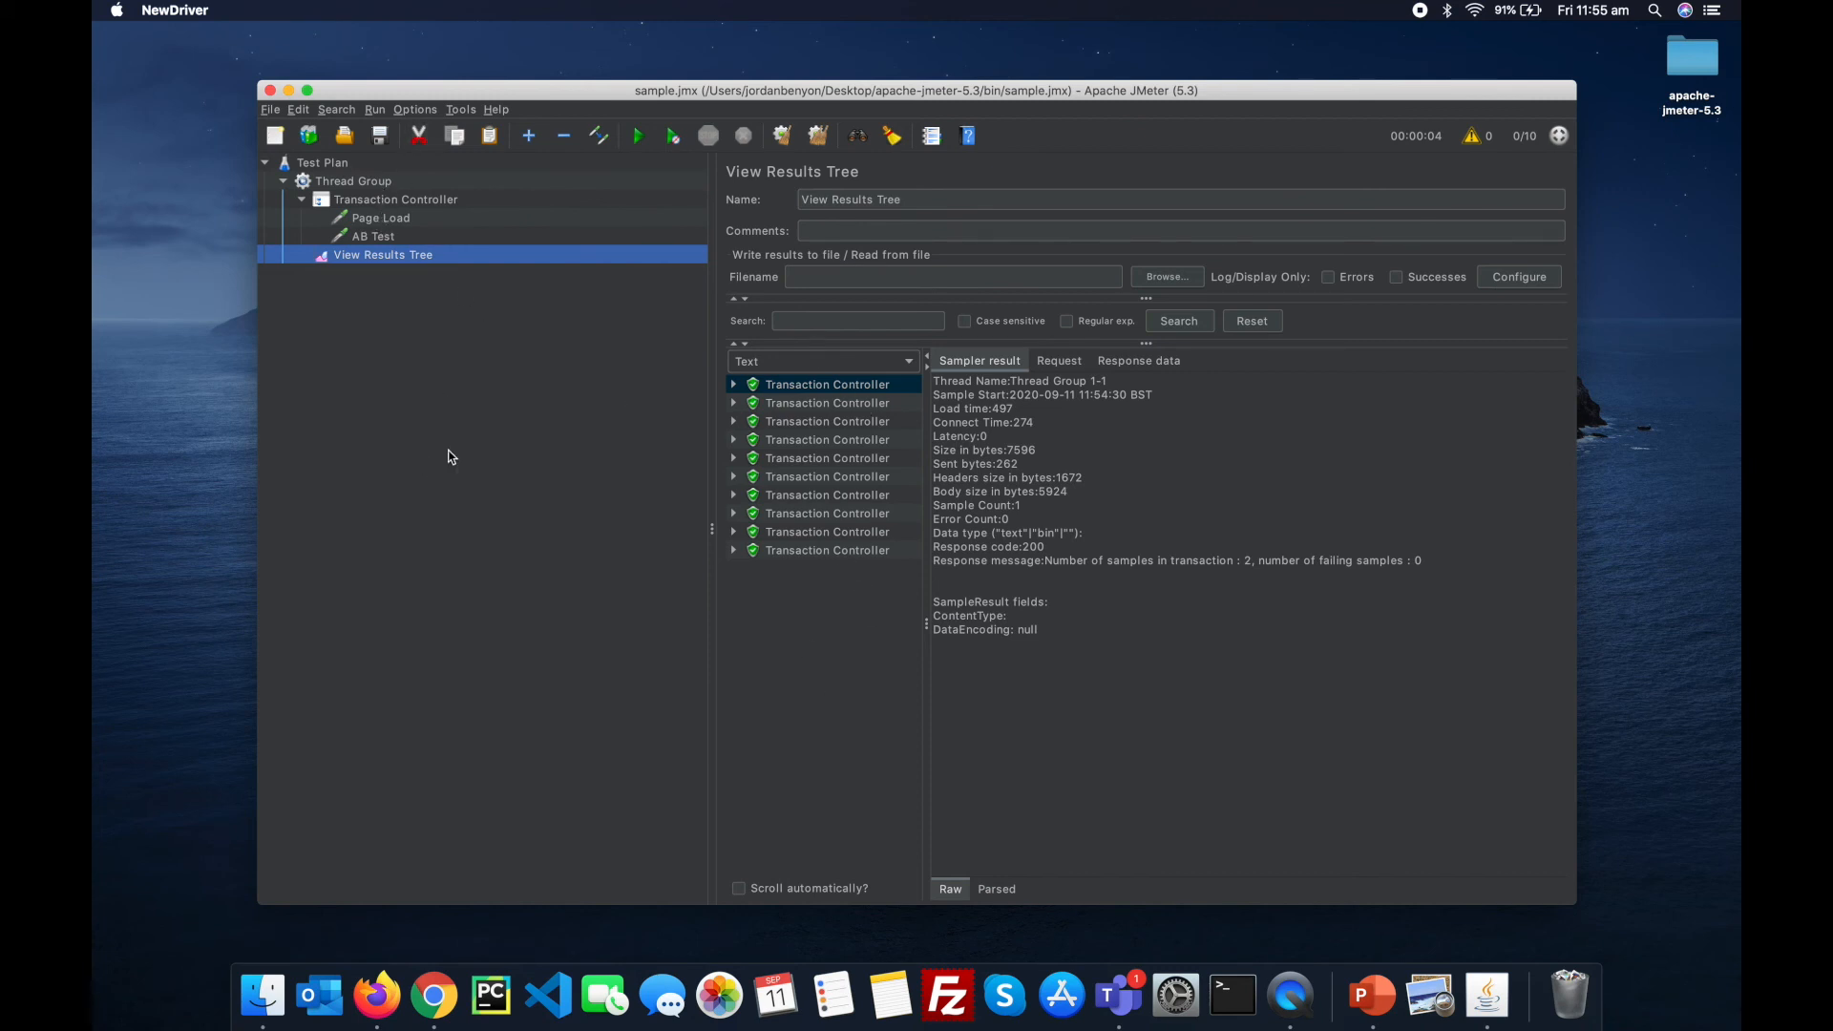
{"action": "left_click", "coordinate": [387, 184]}
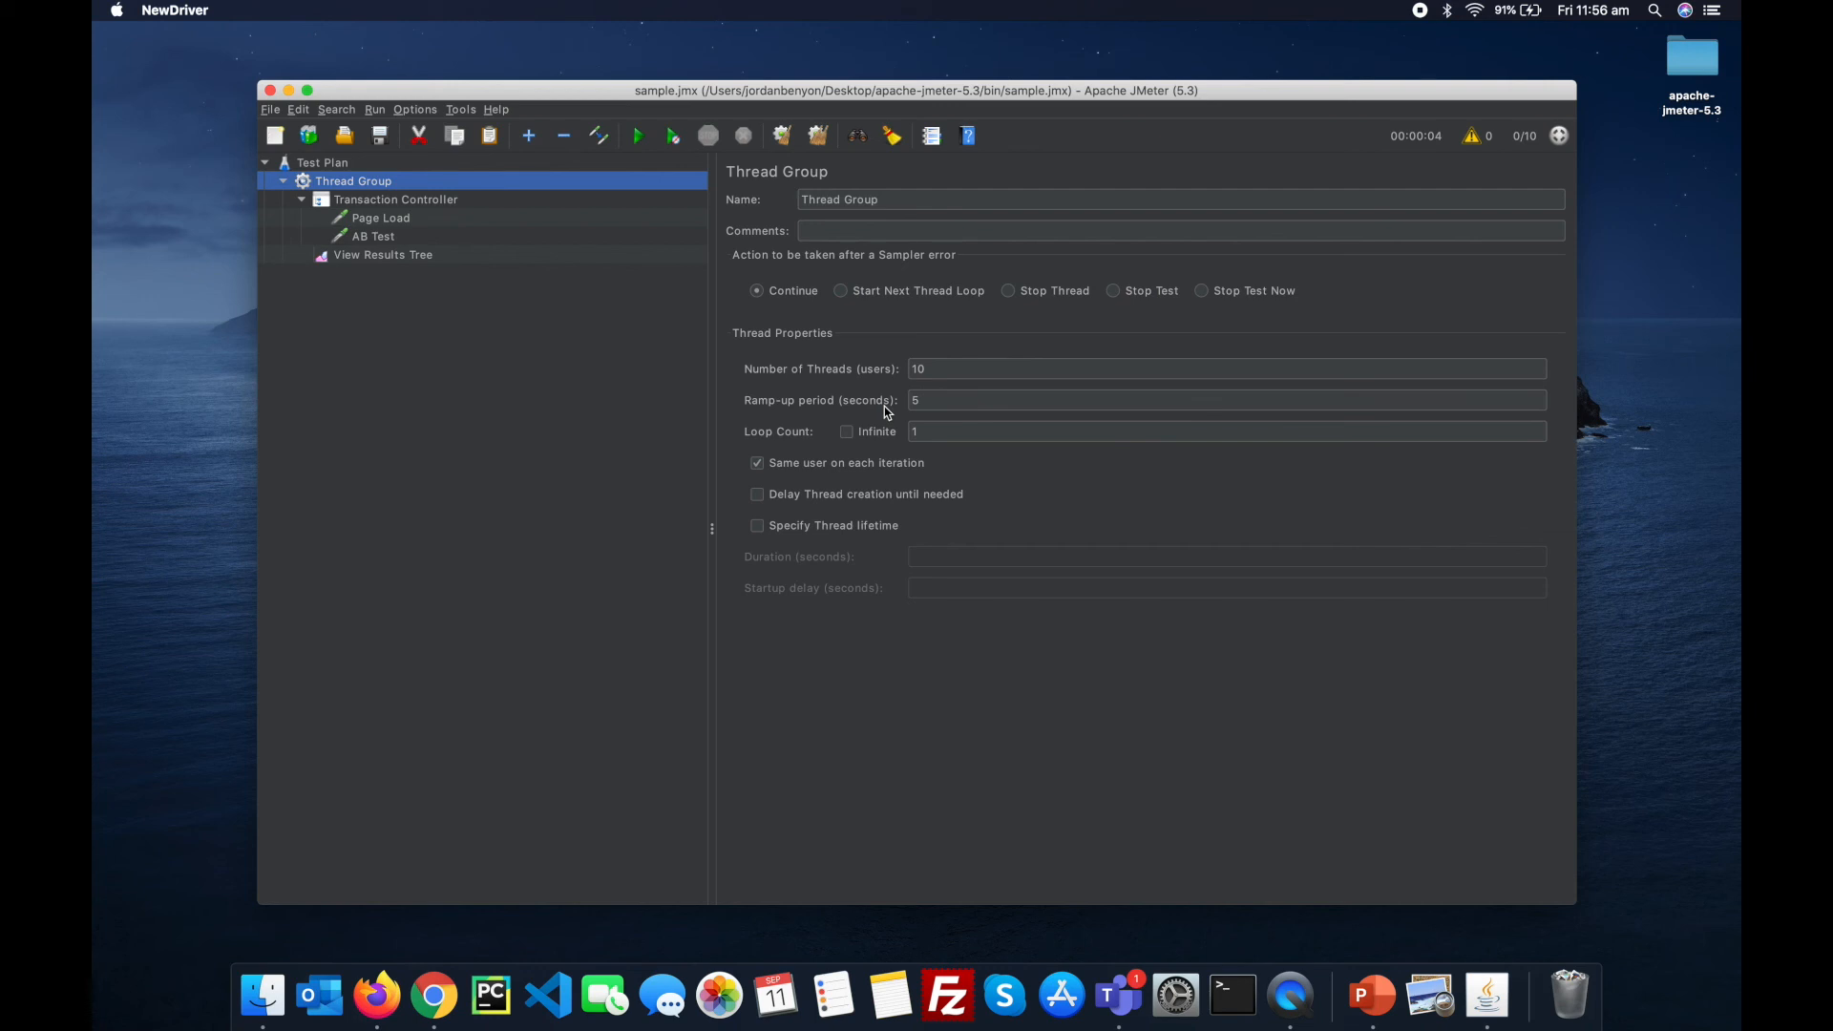
{"action": "left_click", "coordinate": [410, 255]}
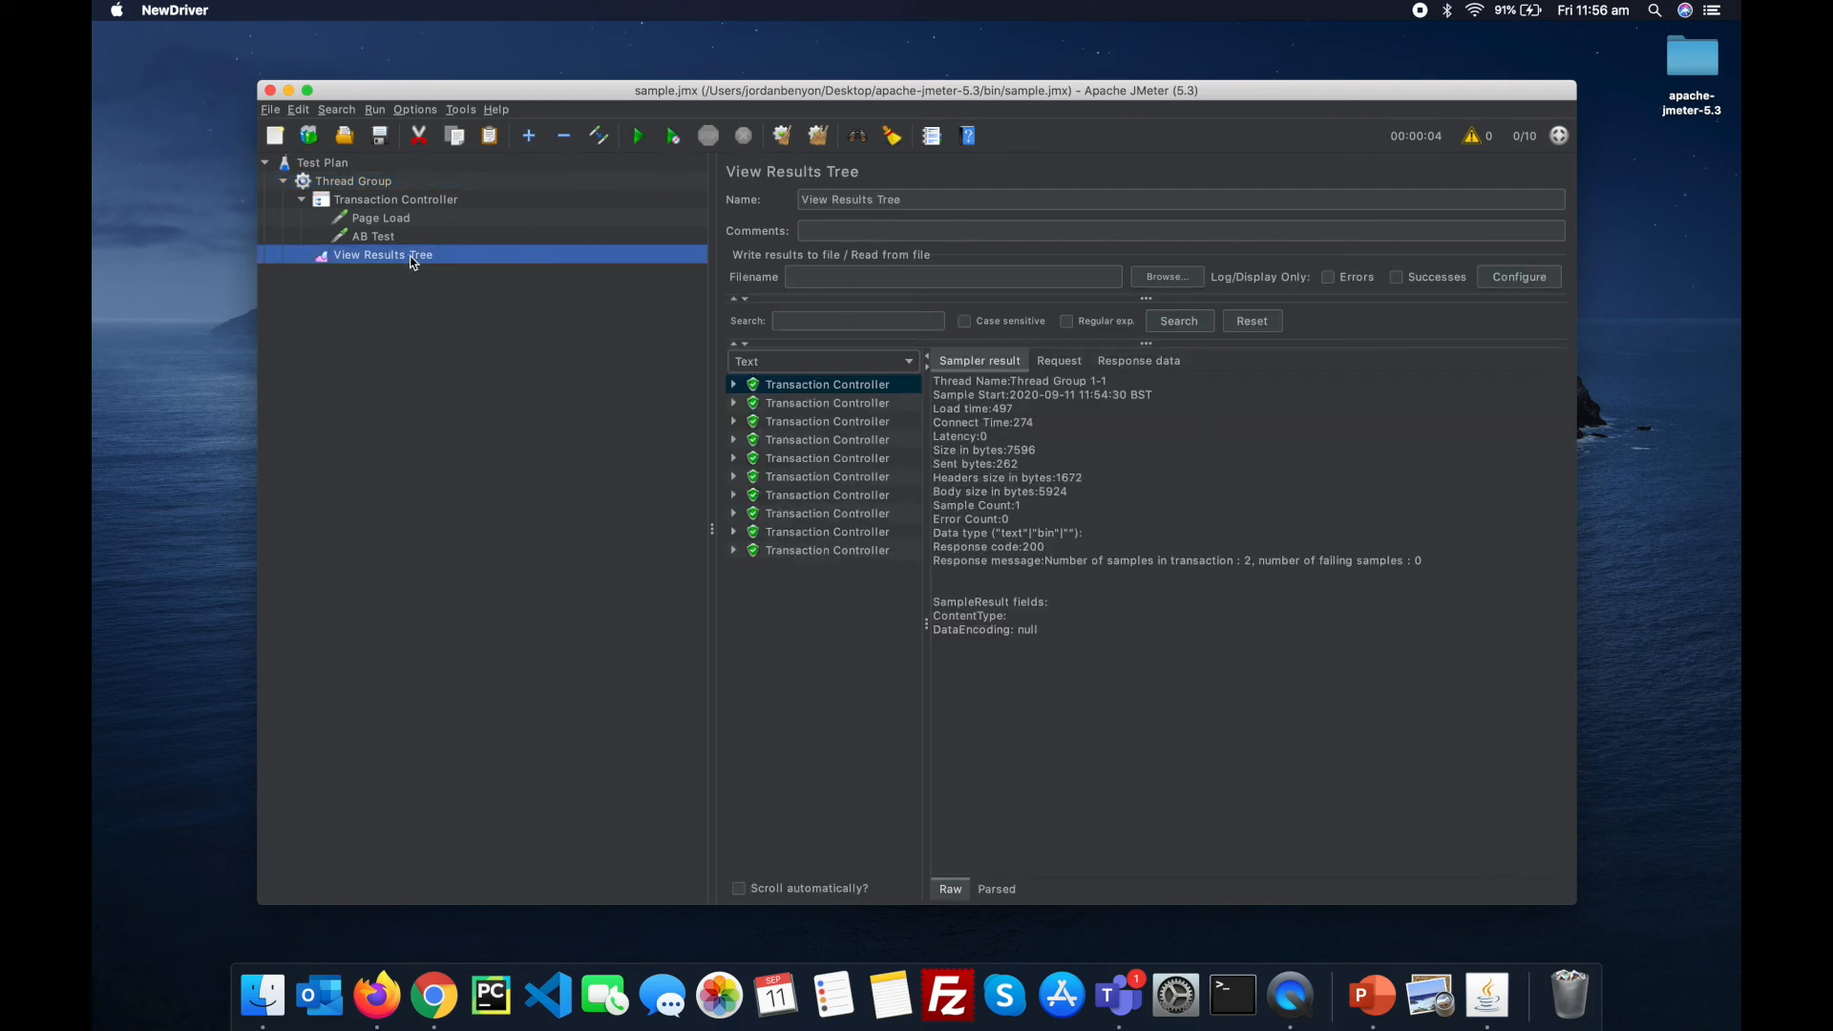
Step: Clear all results from View Results Tree and close JMeter
{"action": "left_click", "coordinate": [821, 140]}
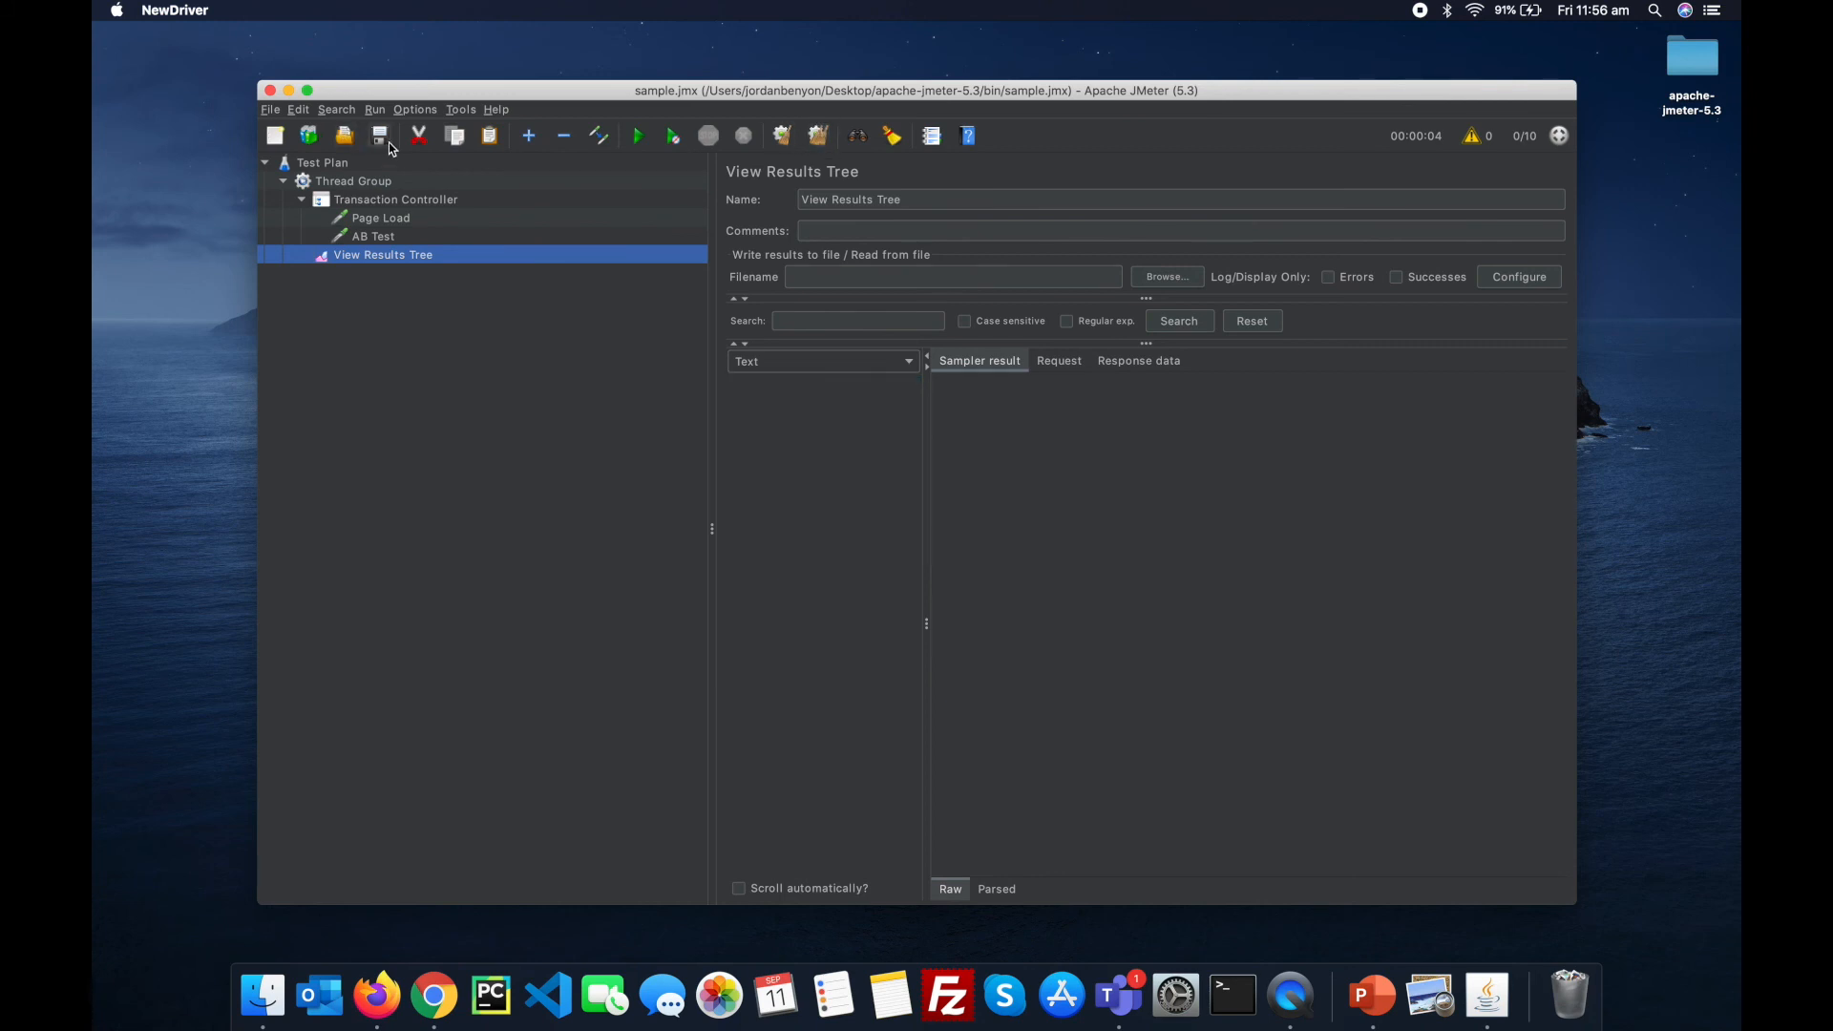
{"action": "left_click", "coordinate": [270, 91]}
Step: In Finder, move sample.jmx from the bin folder up into the apache-jmeter-5.3 folder
{"action": "left_click", "coordinate": [706, 223]}
{"action": "scroll", "coordinate": [933, 368], "scroll_direction": "down", "scroll_amount": 10}
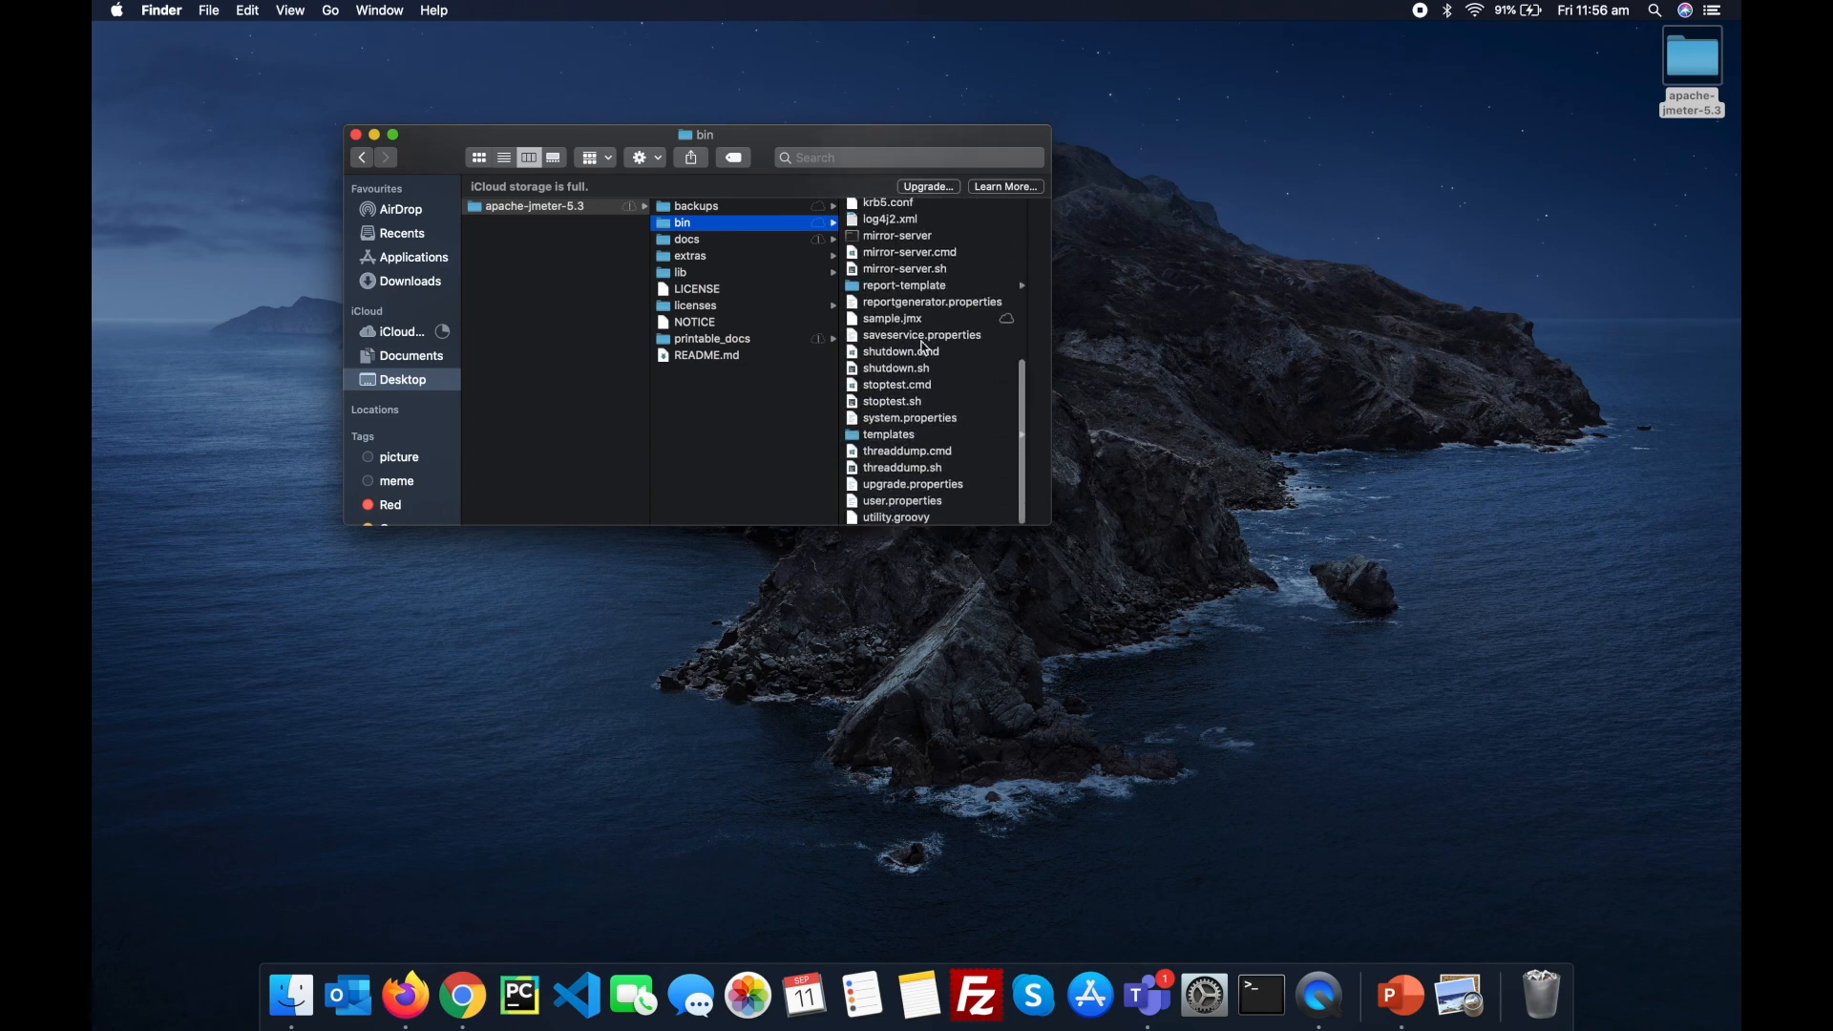
{"action": "left_click", "coordinate": [907, 303]}
{"action": "left_click_drag", "start_coordinate": [695, 325], "coordinate": [540, 422]}
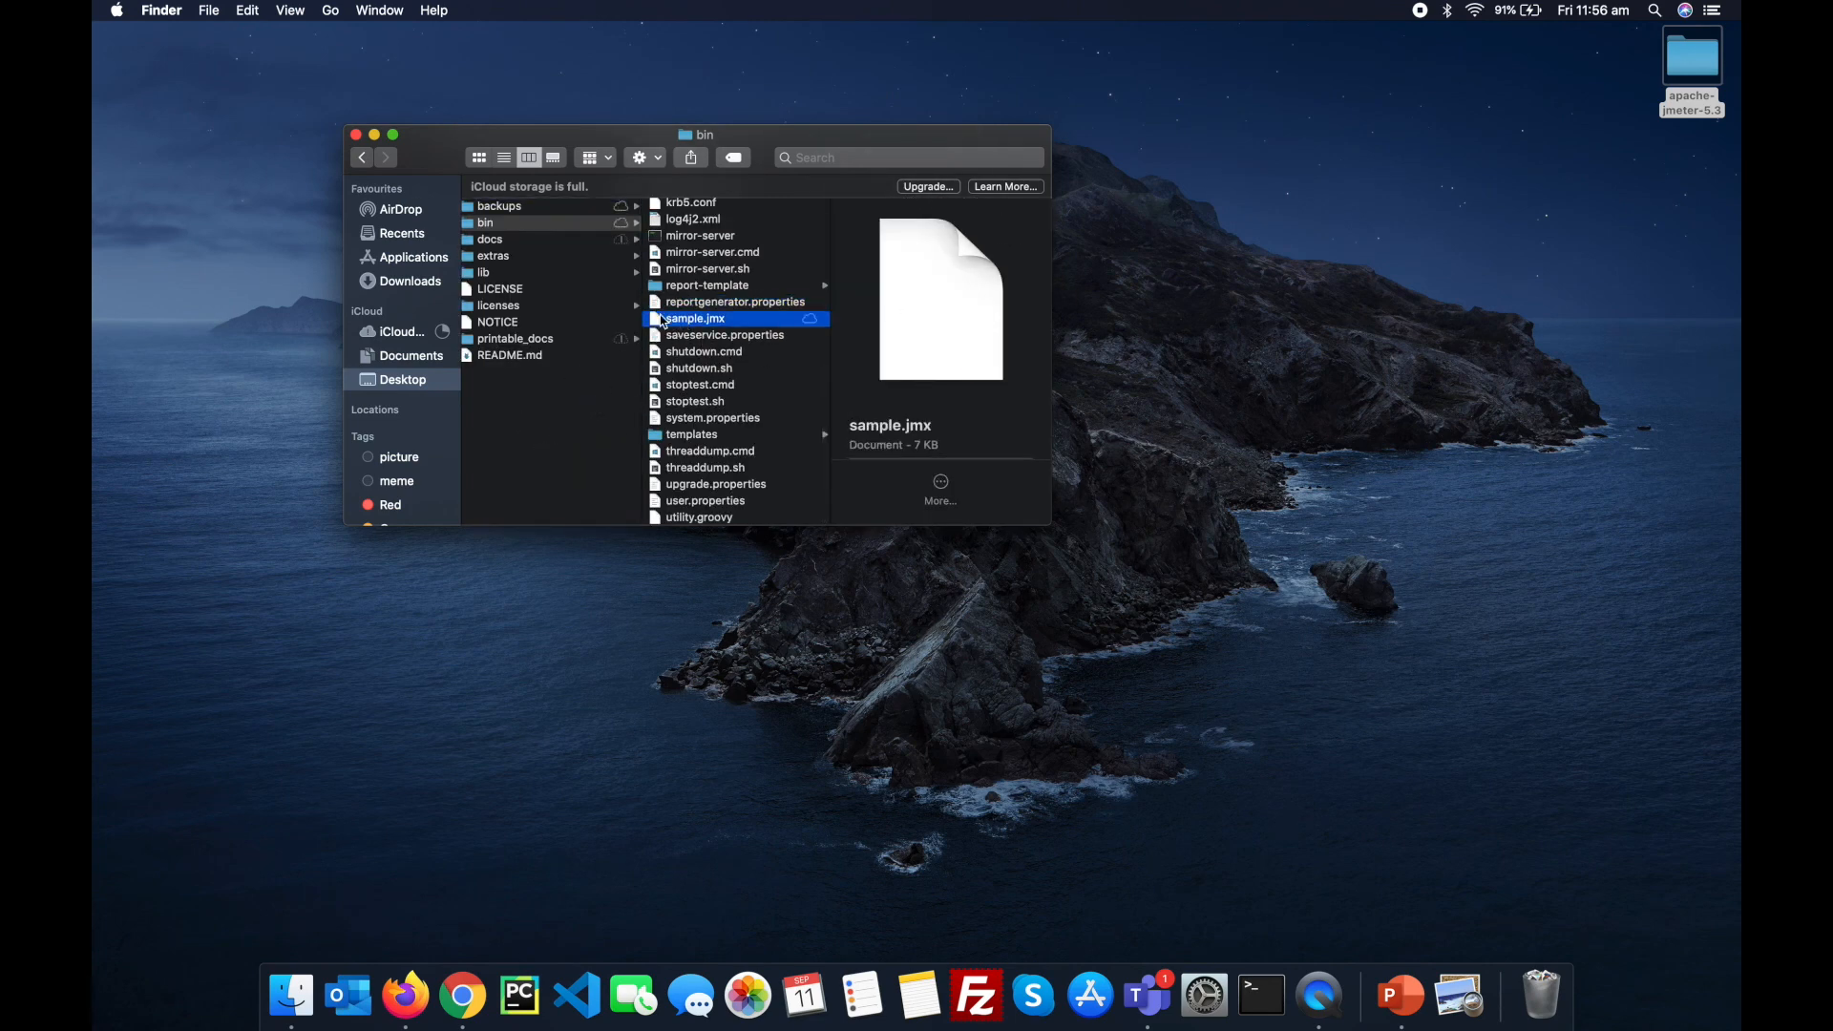
{"action": "left_click", "coordinate": [530, 372]}
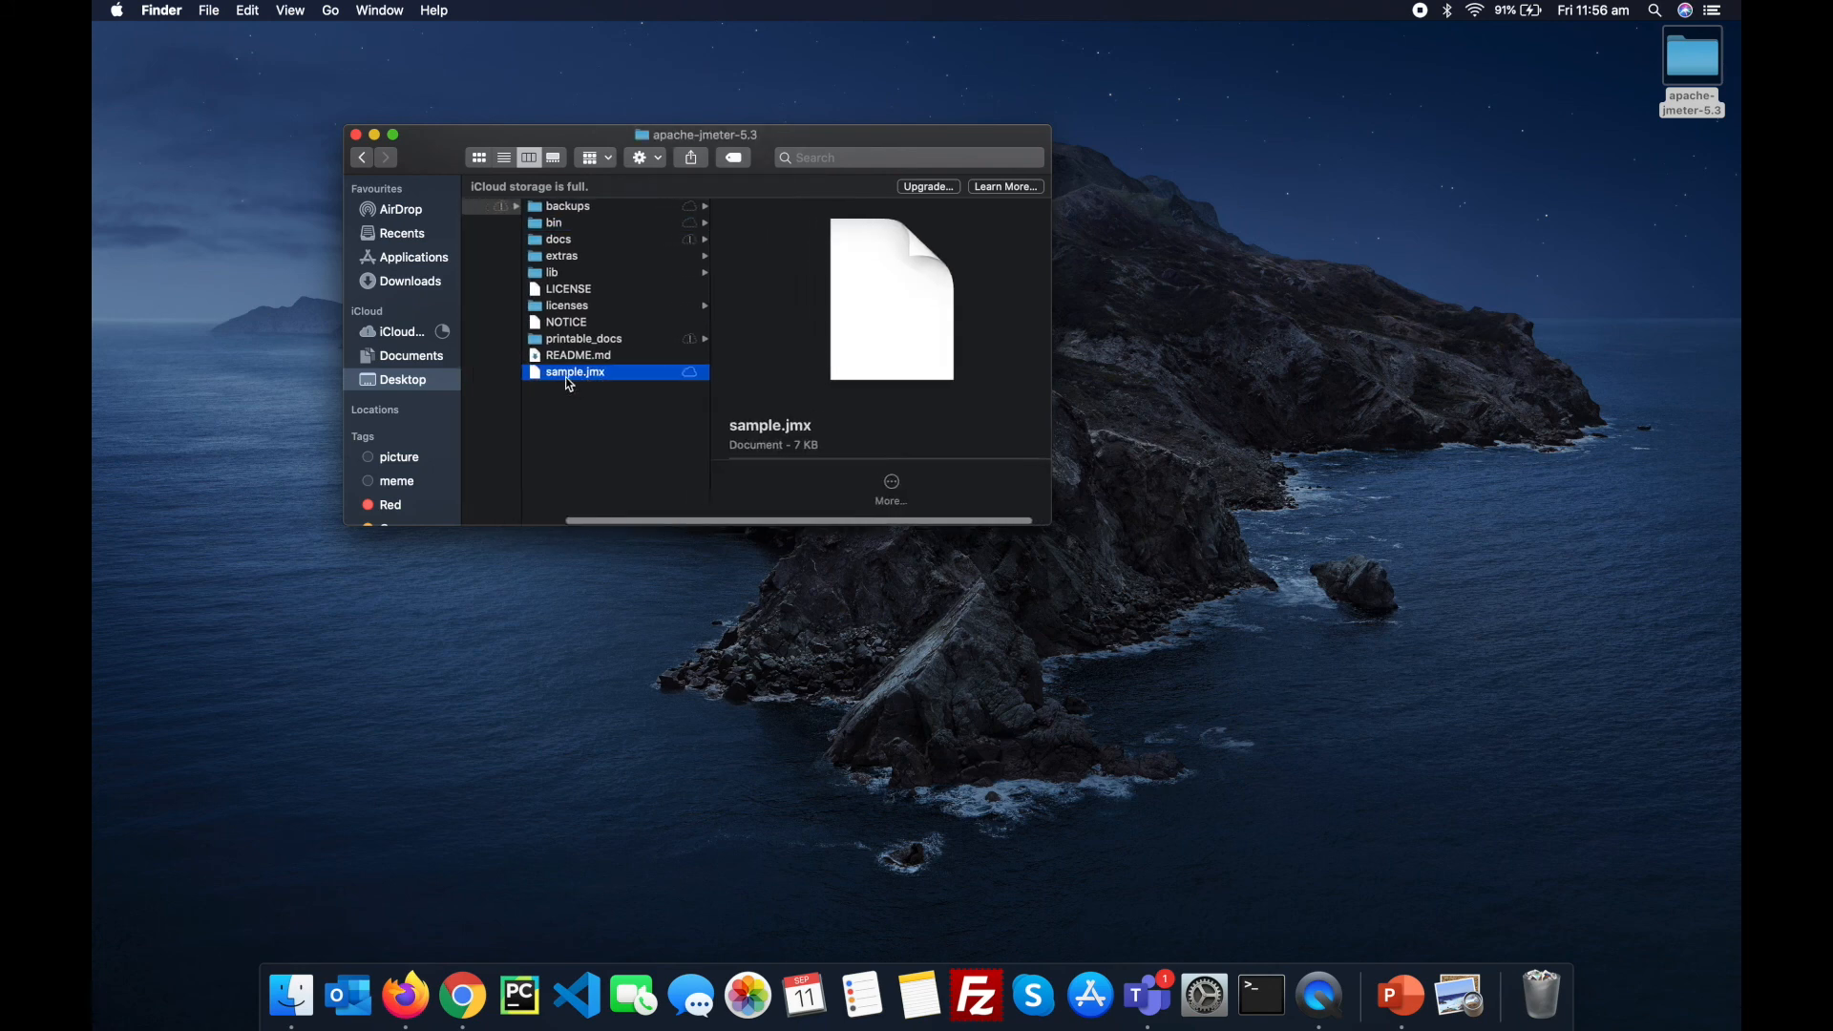
Step: Open a new Terminal window at the apache-jmeter-5.3 folder and arrange it side by side with the Finder window
{"action": "right_click", "coordinate": [497, 216]}
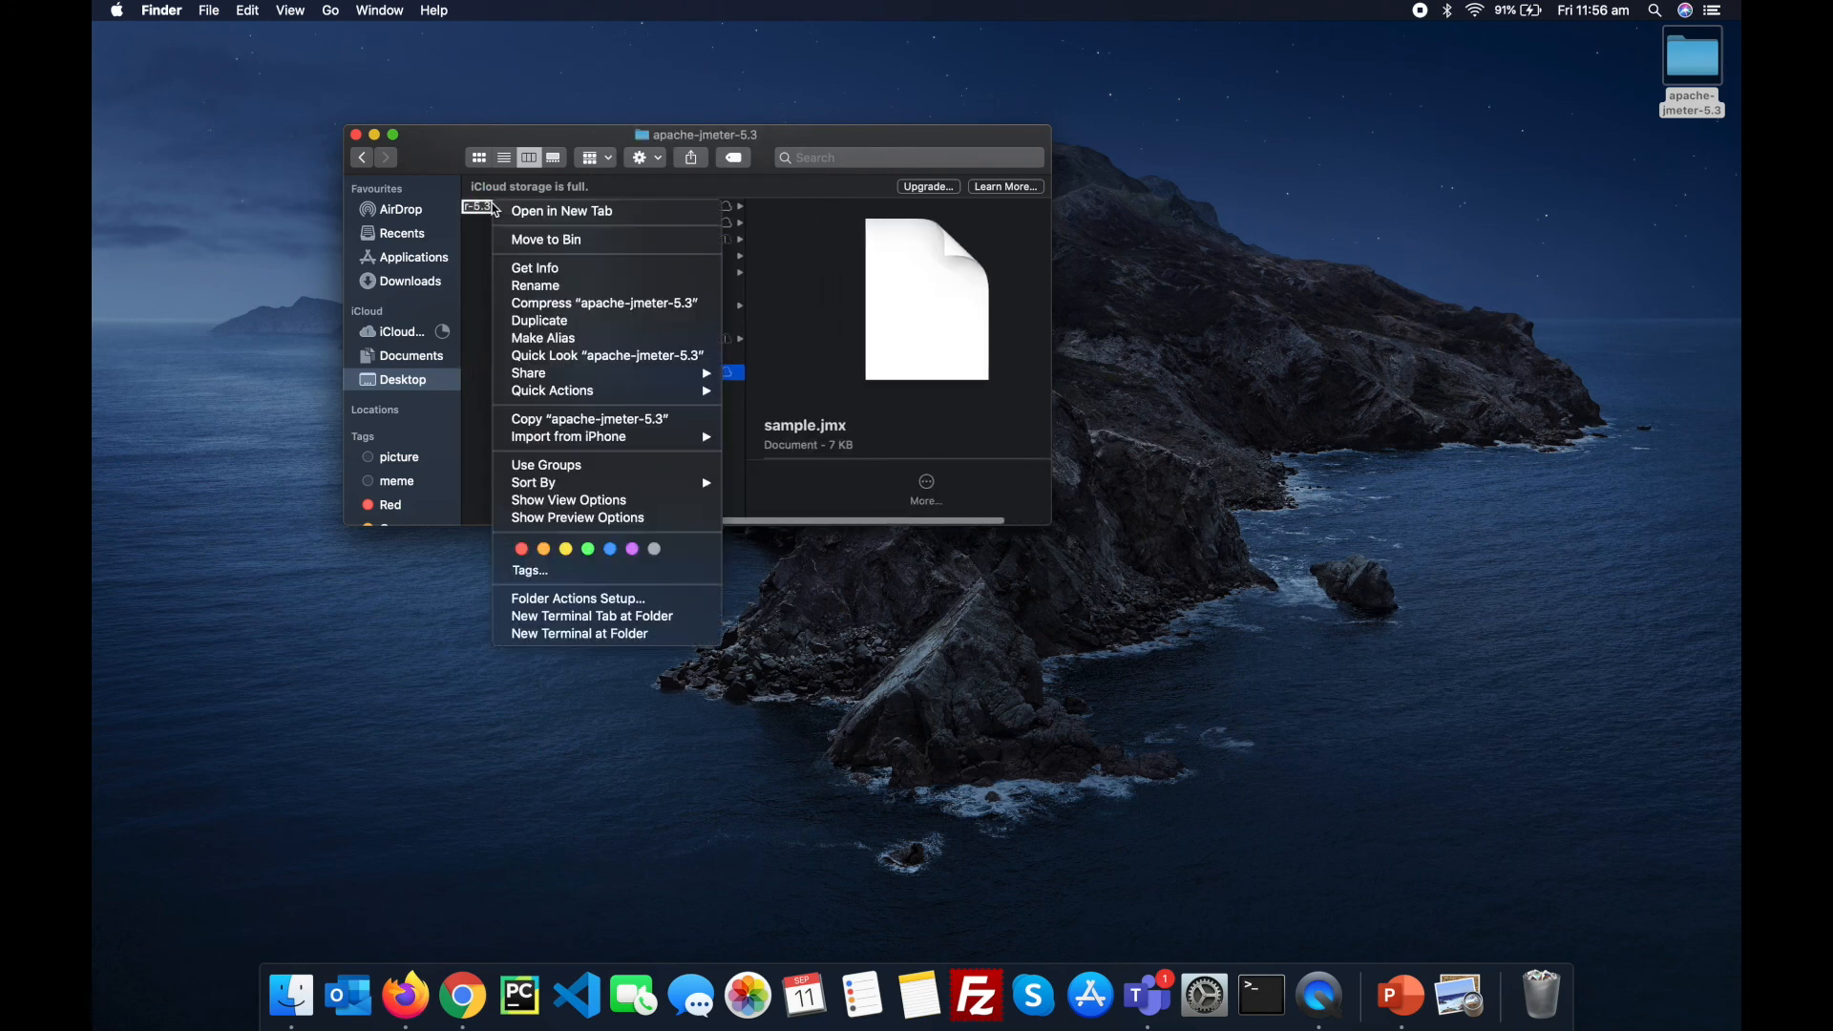
{"action": "left_click", "coordinate": [584, 618]}
{"action": "left_click_drag", "start_coordinate": [757, 95], "coordinate": [1451, 165]}
{"action": "left_click_drag", "start_coordinate": [936, 152], "coordinate": [850, 147]}
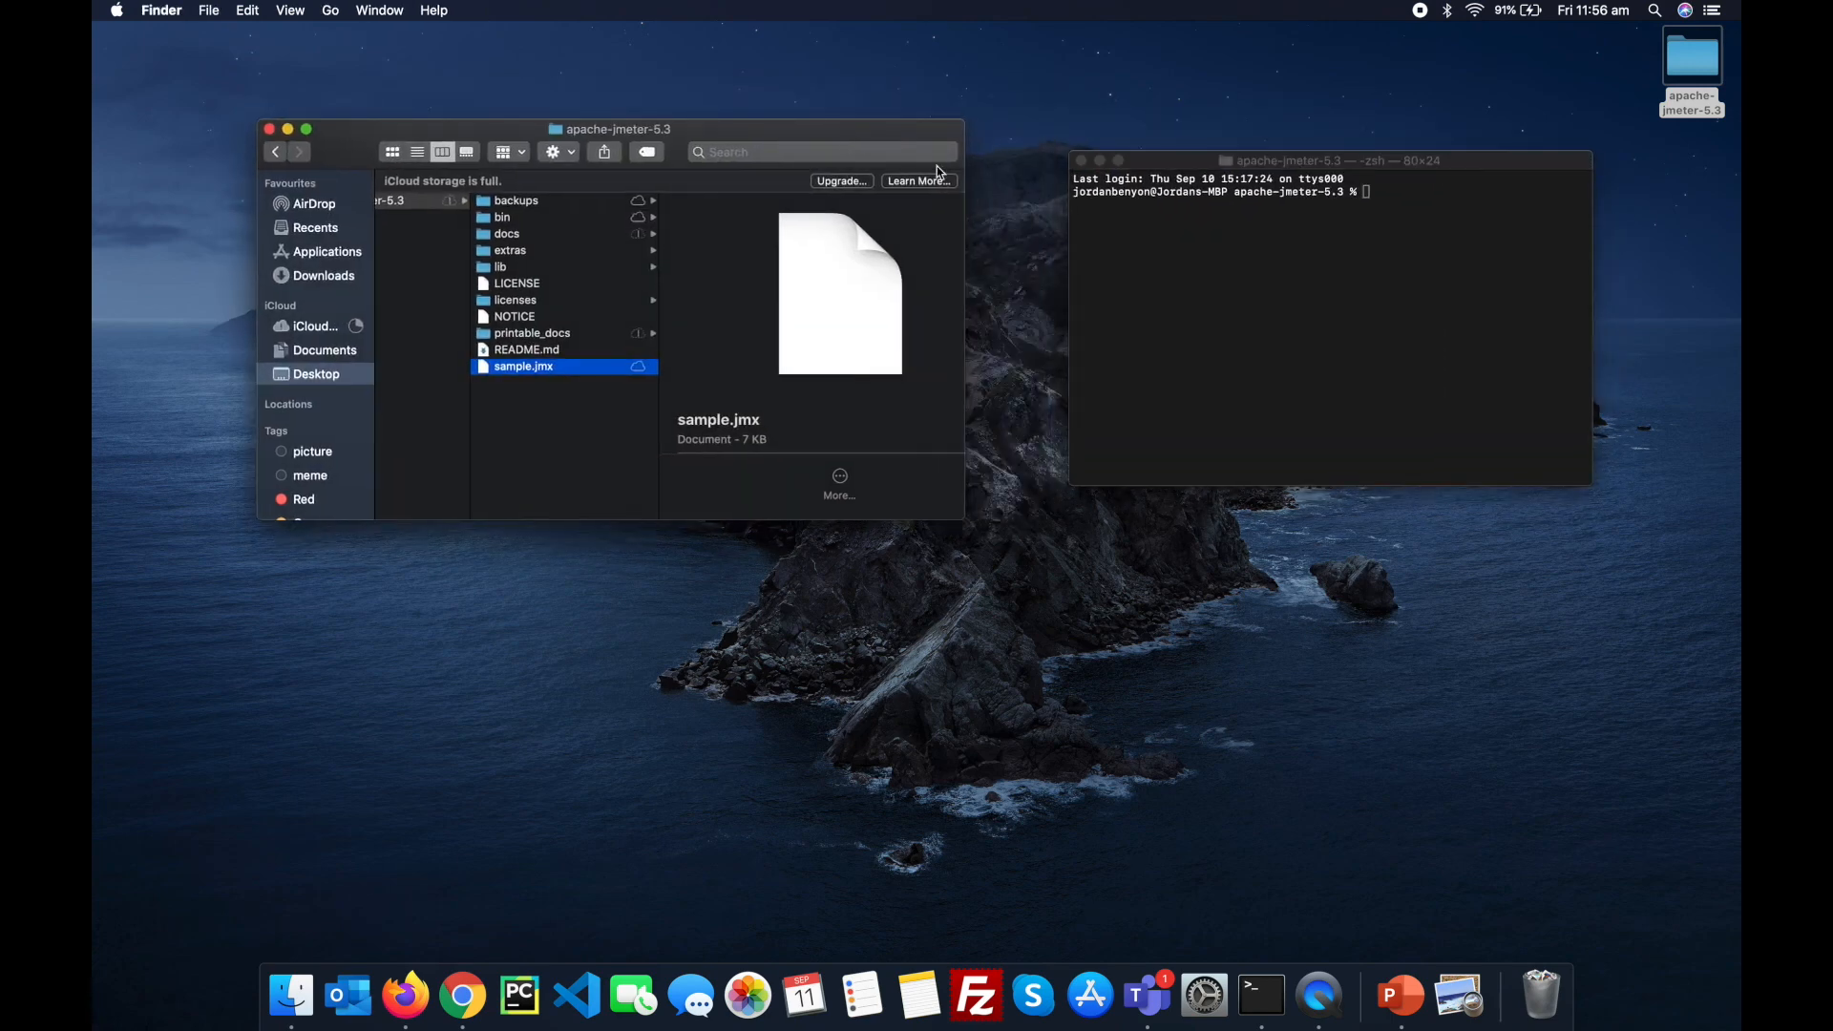
{"action": "left_click", "coordinate": [1248, 303]}
{"action": "left_click_drag", "start_coordinate": [1301, 168], "coordinate": [1199, 169]}
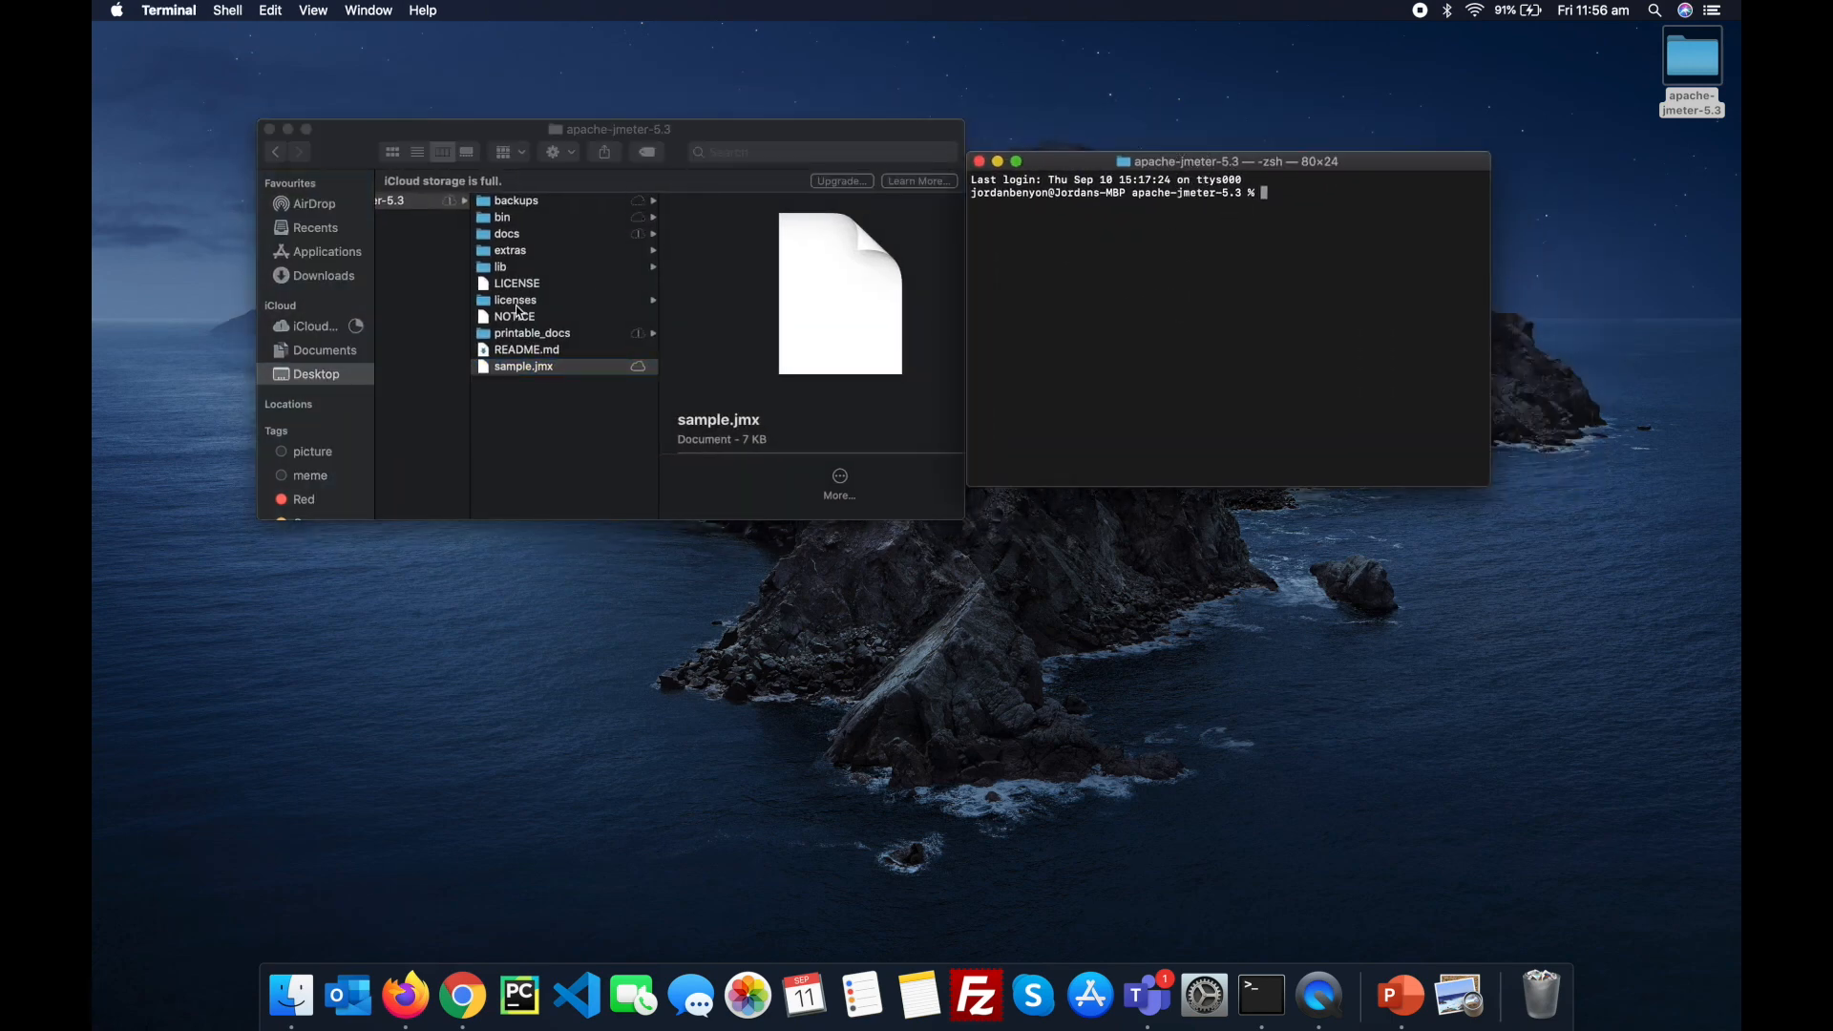
Step: Test launching JMeter from the command line with jmeter and bin/jmeter, listing the folder's contents in between
{"action": "type", "text": "jmeter"}
{"action": "key", "text": "Return"}
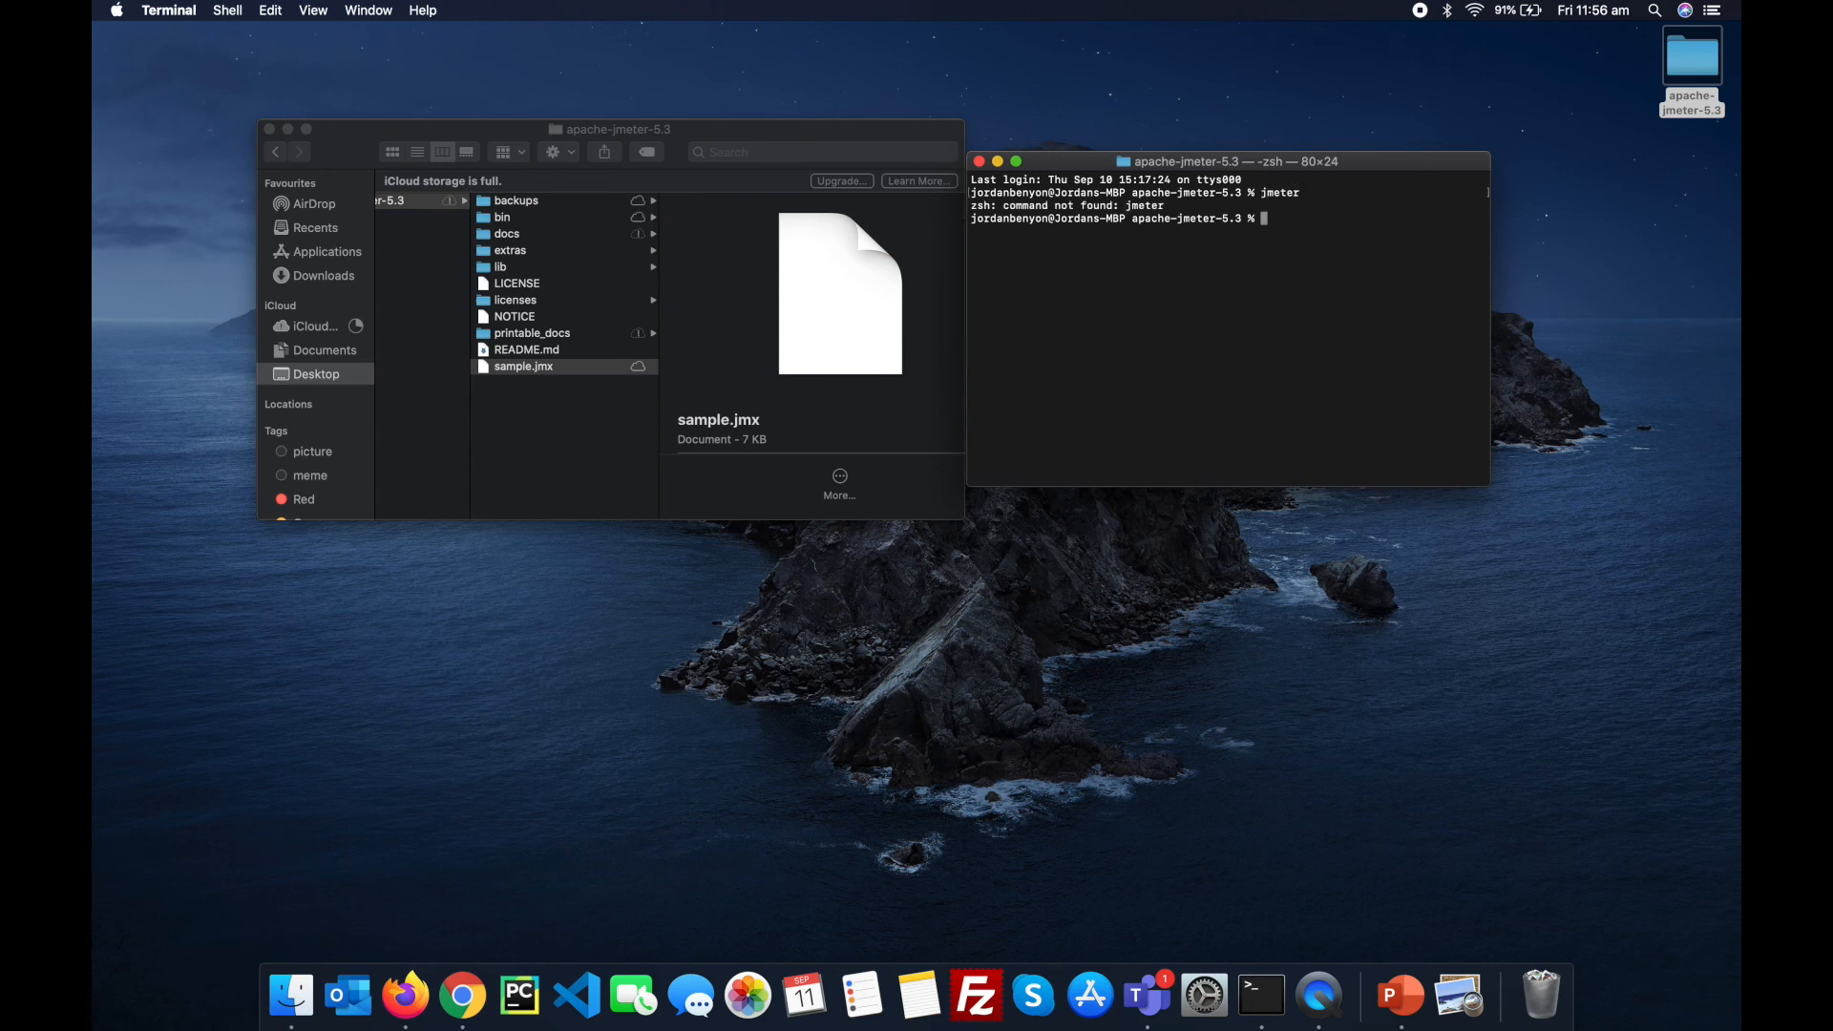
{"action": "type", "text": "ls"}
{"action": "key", "text": "Return"}
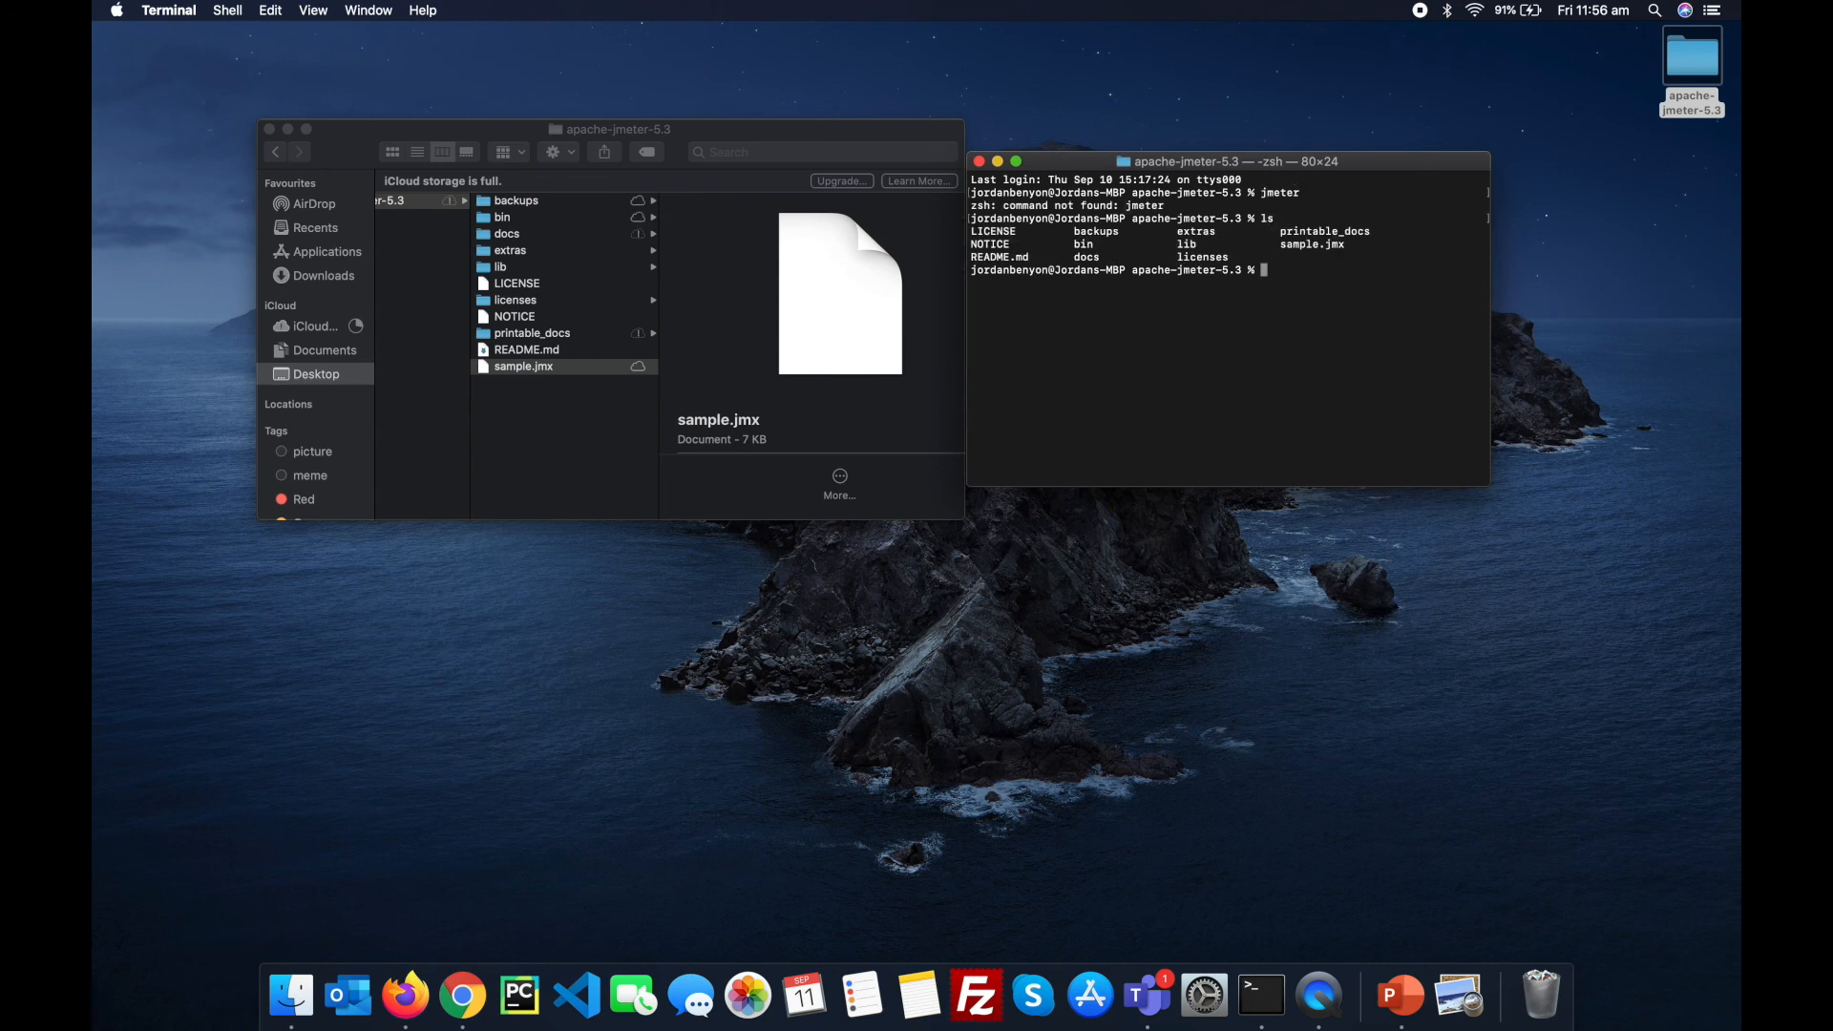
{"action": "type", "text": "bin/jmeter"}
{"action": "key", "text": "Return"}
Step: Run the test plan in non-GUI mode with bin/jmeter -n -t sample.jmx -l testresults.jtl
{"action": "type", "text": "bin"}
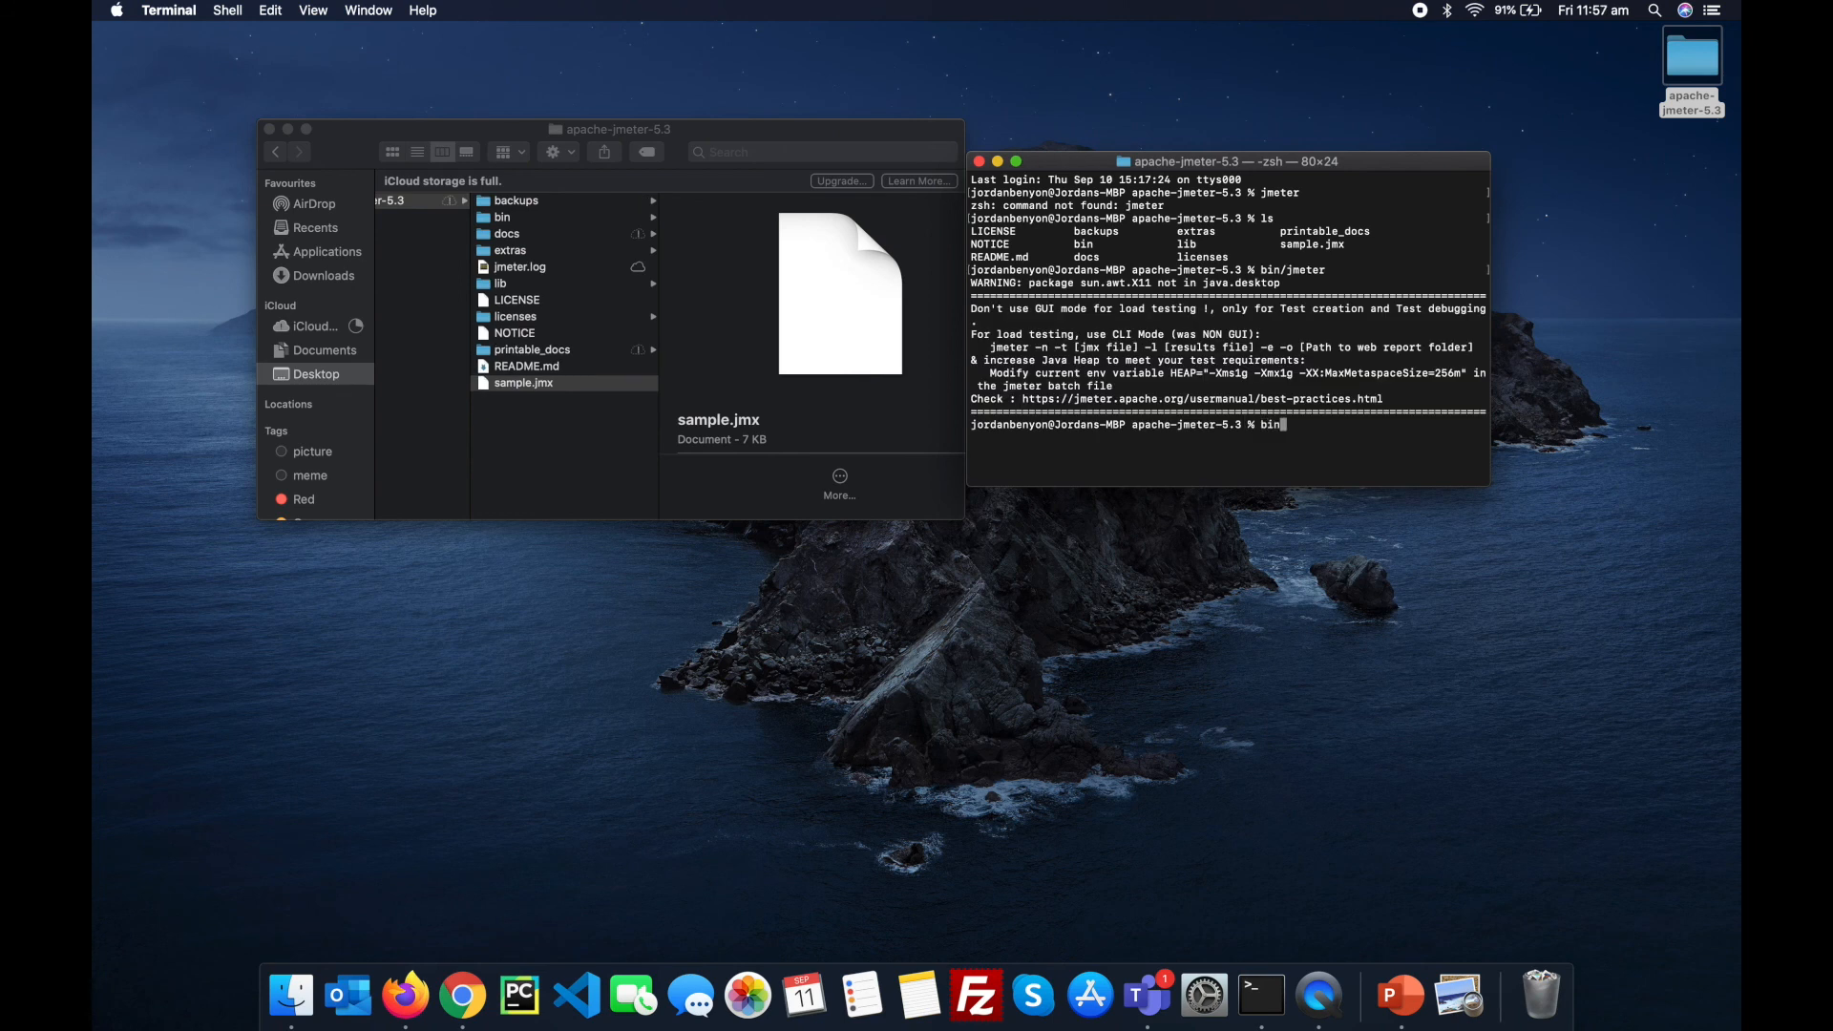
{"action": "type", "text": "/jmeter -n"}
{"action": "type", "text": "-t"}
{"action": "scroll", "coordinate": [653, 256], "scroll_direction": "left", "scroll_amount": 2}
{"action": "scroll", "coordinate": [463, 229], "scroll_direction": "left", "scroll_amount": 2}
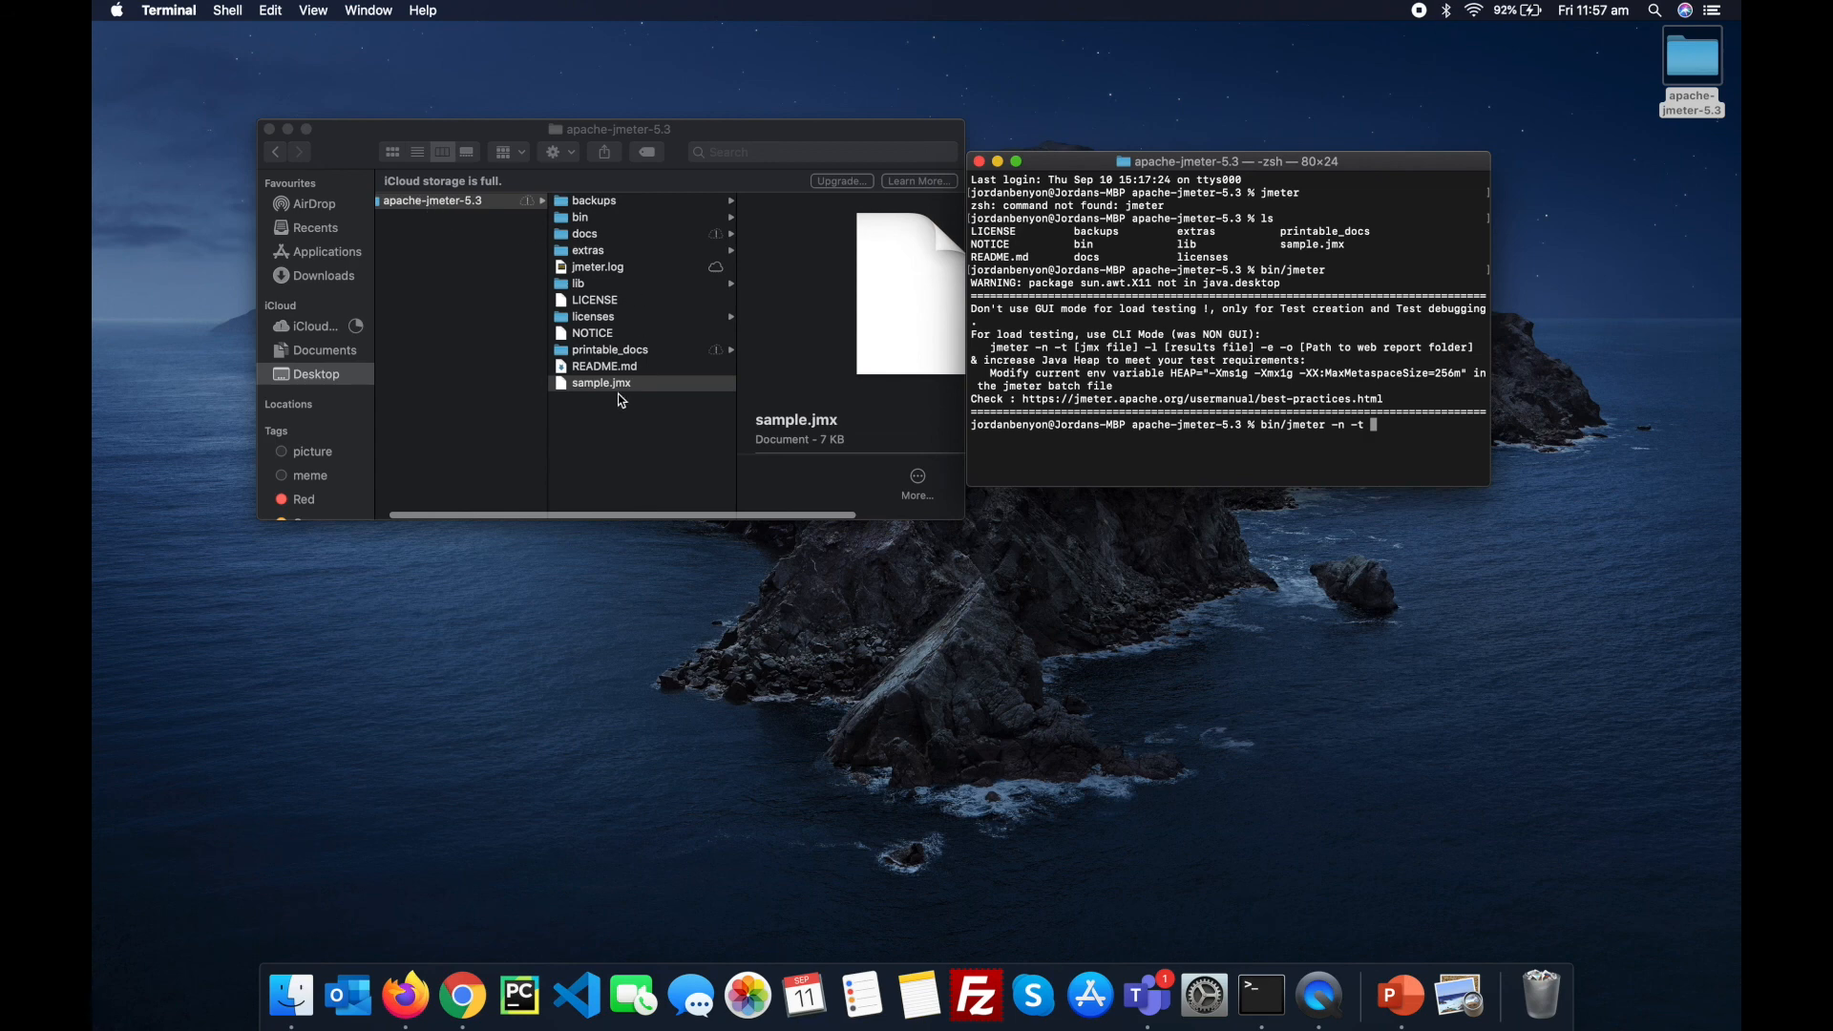
{"action": "type", "text": "sample.jmx"}
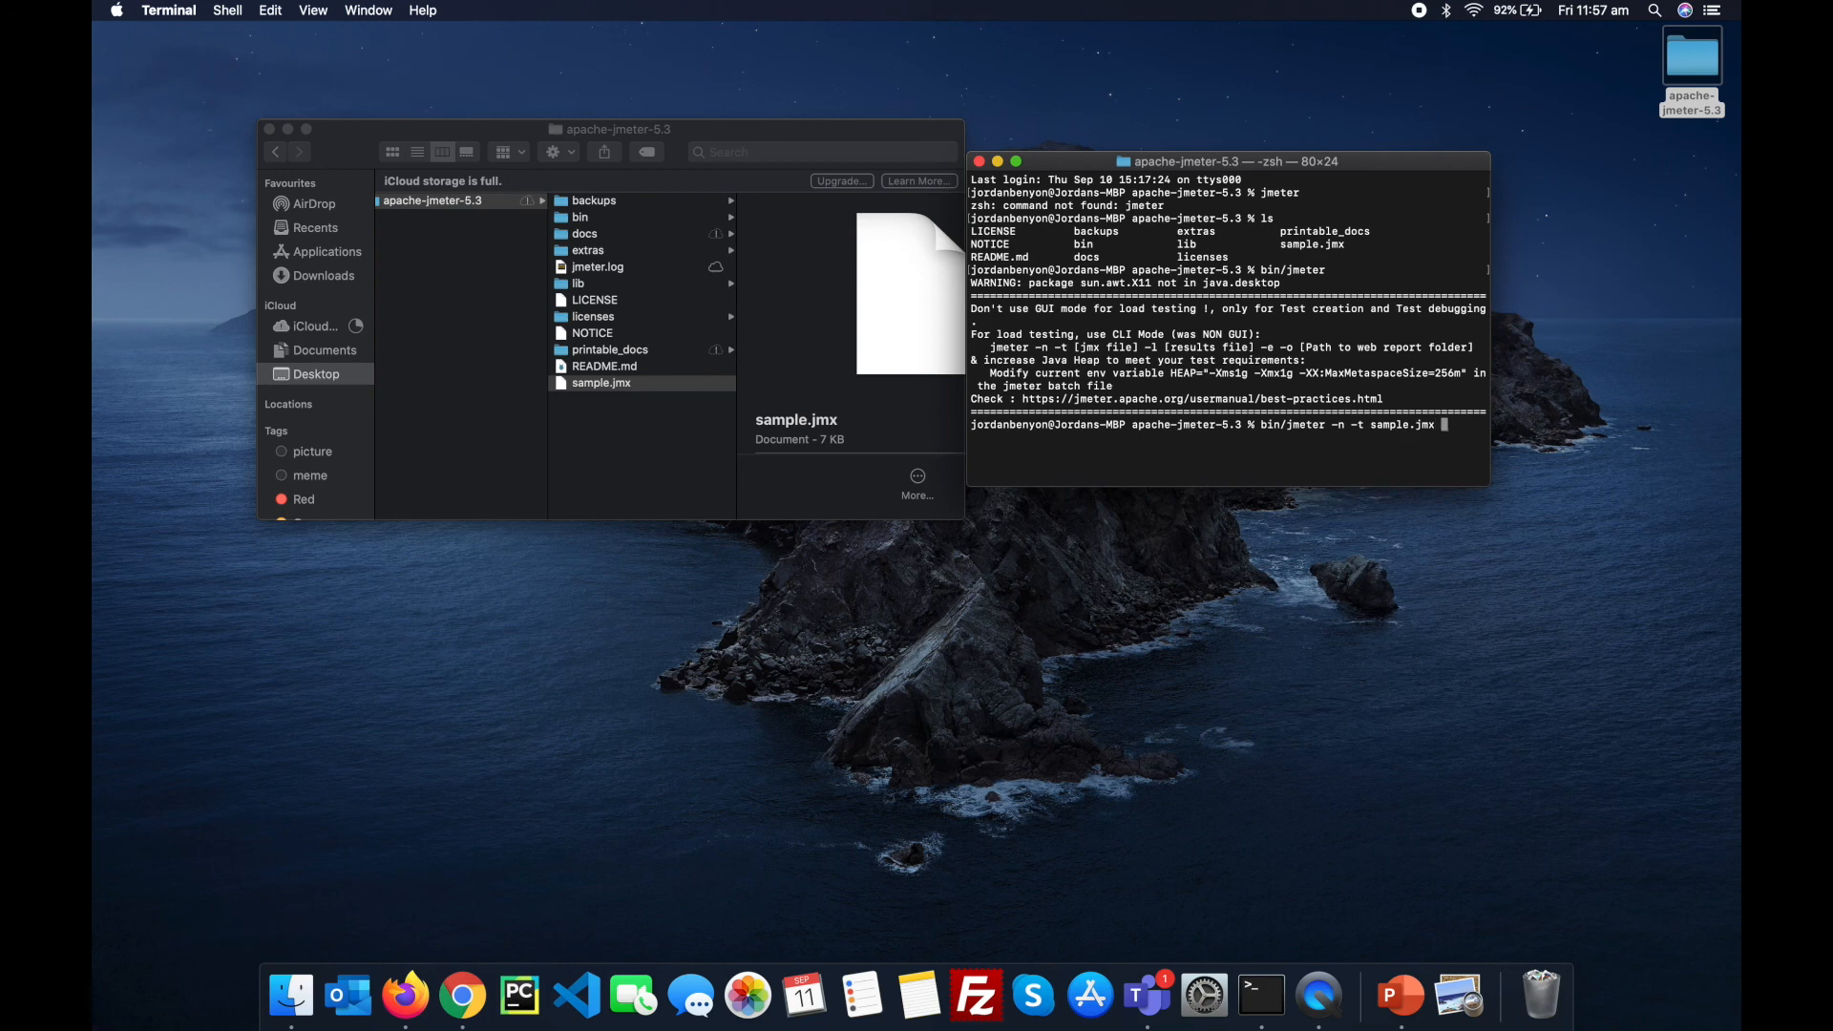
{"action": "type", "text": "-l testresults.jtl"}
{"action": "key", "text": "Return"}
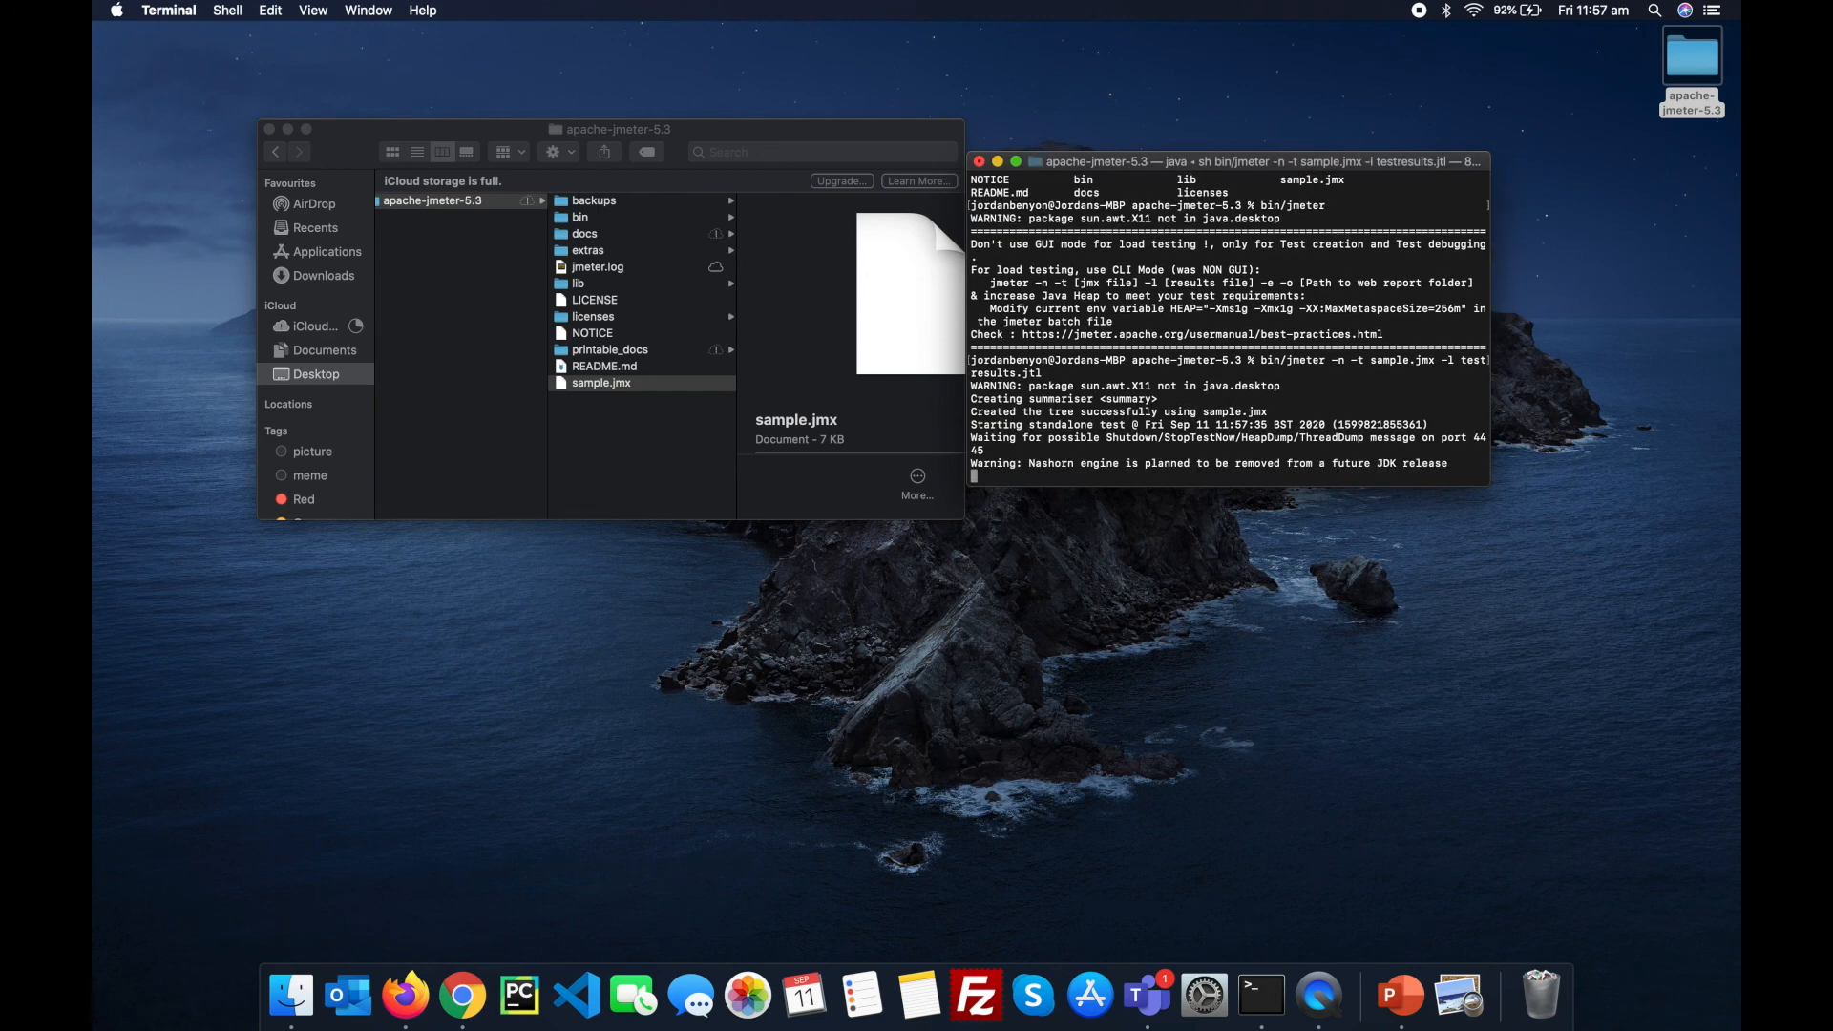